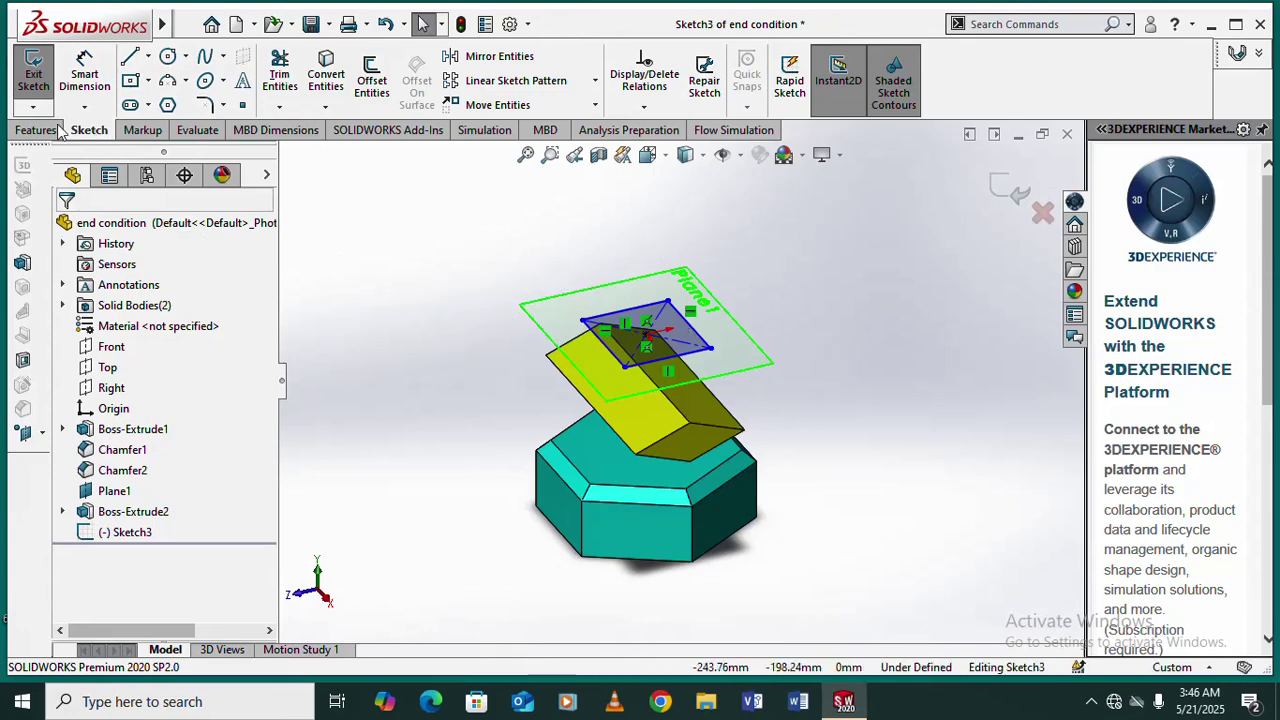
Step: Dimension the front edge of the rectangle sketched on Plane1 and set its length to 70 mm
scroll(675, 413, down, 2)
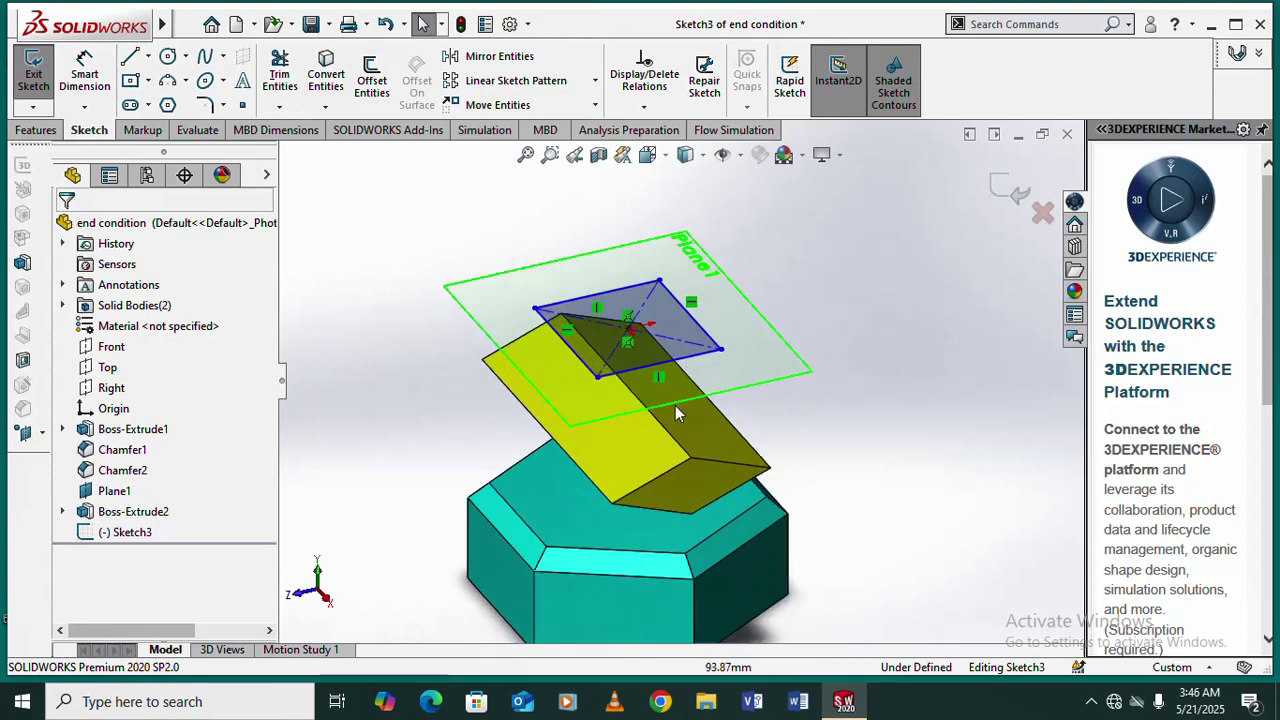
scroll(678, 441, up, 3)
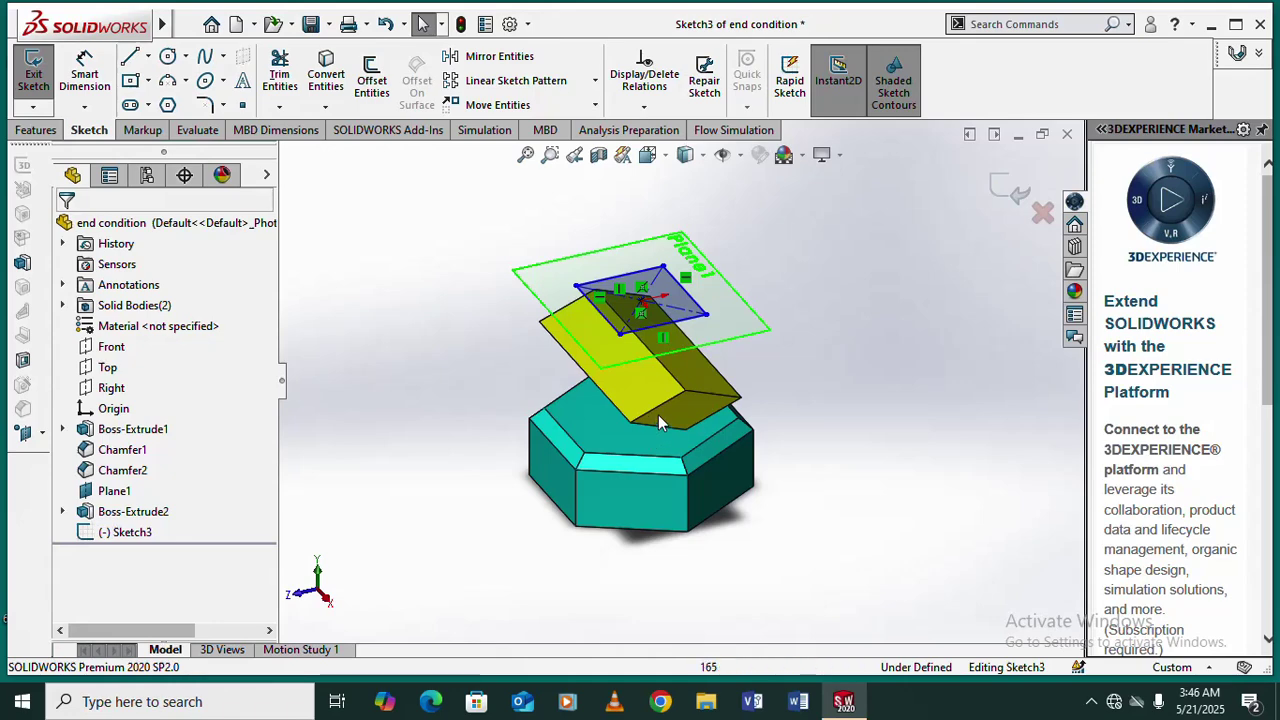
scroll(658, 422, down, 1)
scroll(672, 405, down, 1)
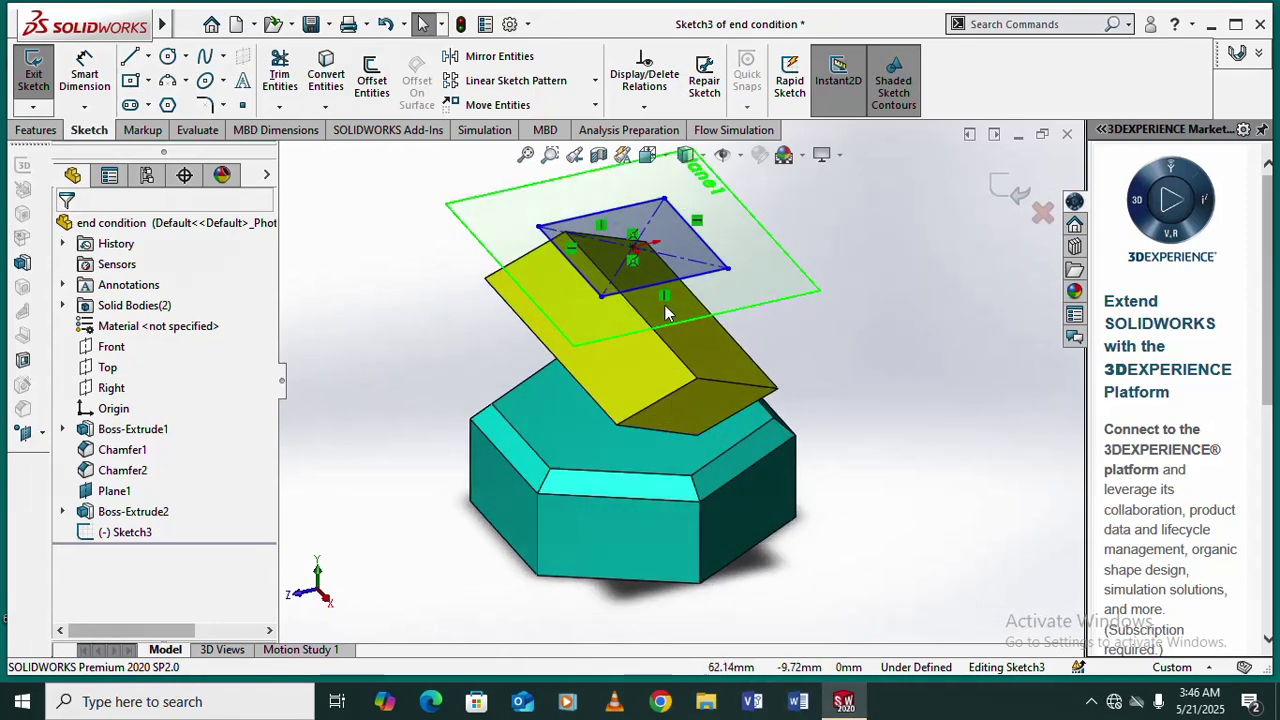
scroll(697, 313, up, 3)
scroll(719, 309, down, 3)
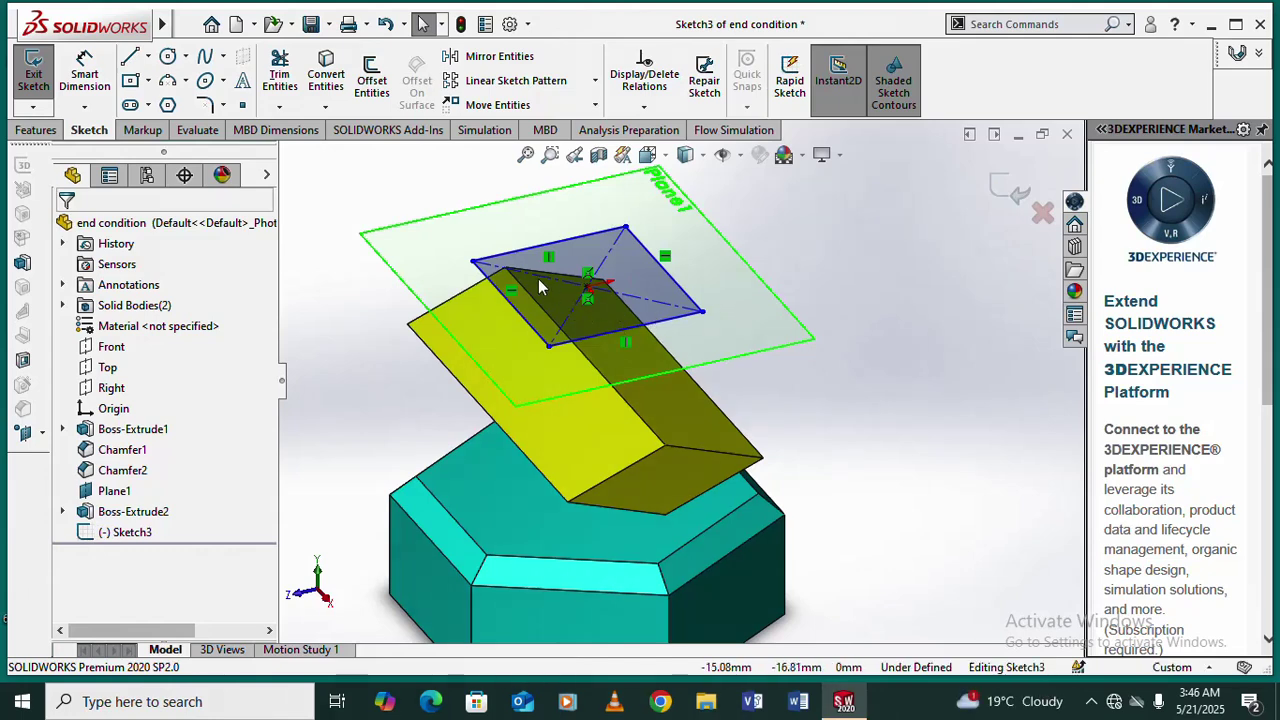
click(76, 76)
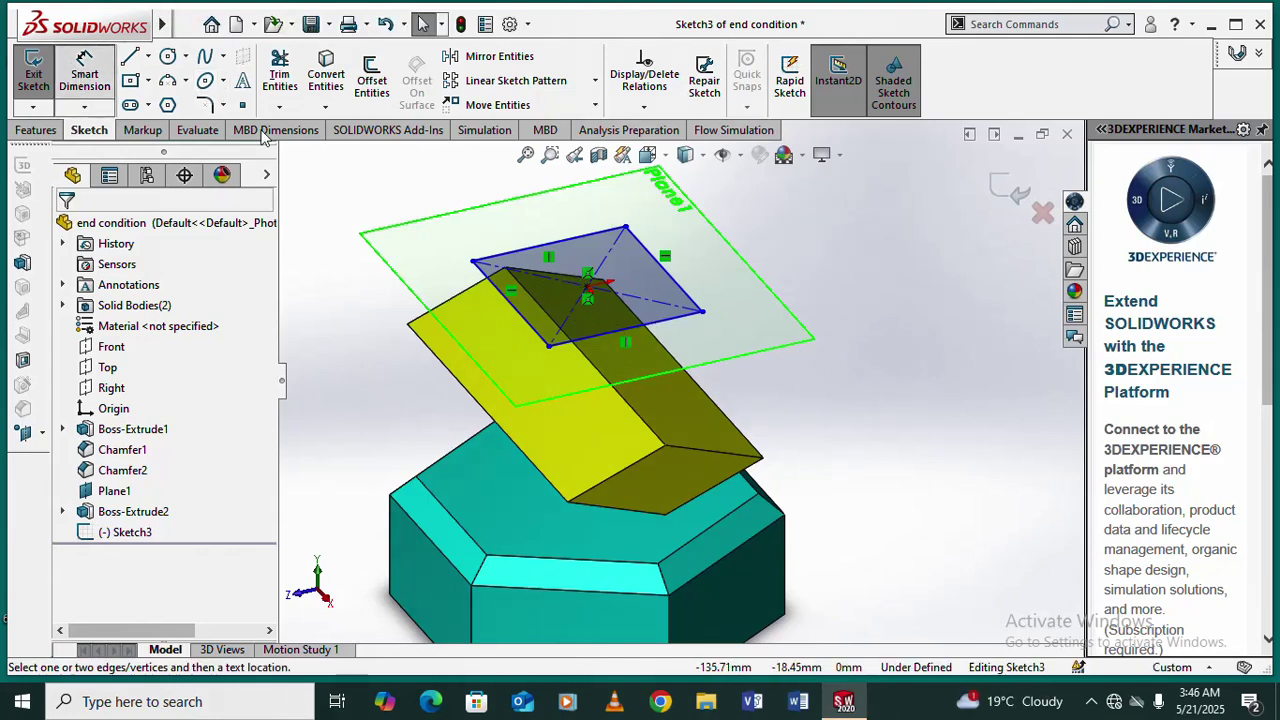
click(672, 322)
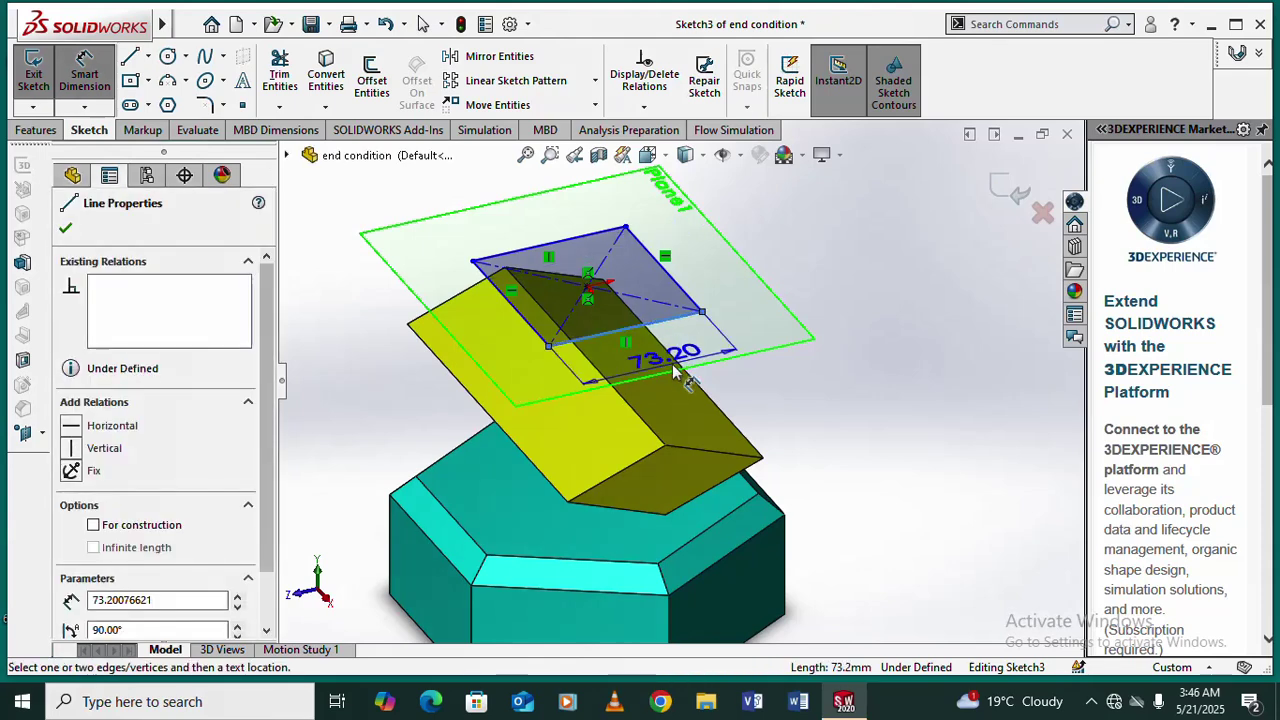
click(795, 402)
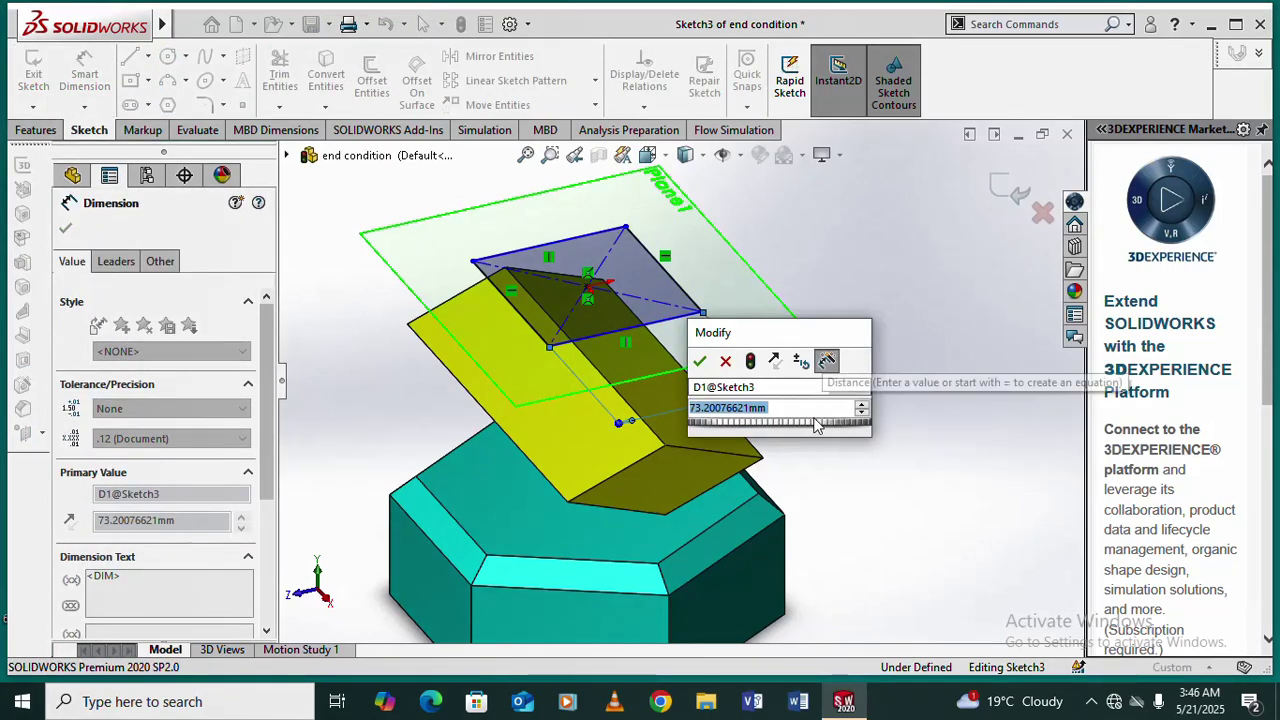
text(70)
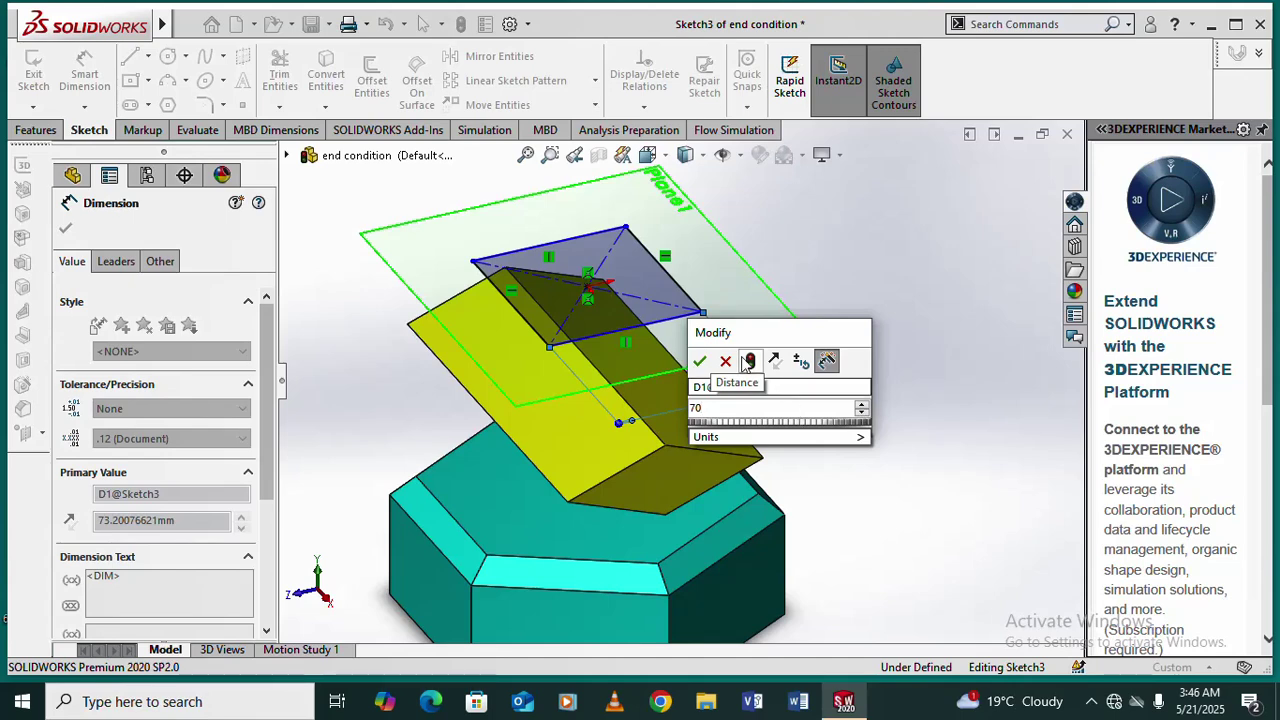
click(699, 361)
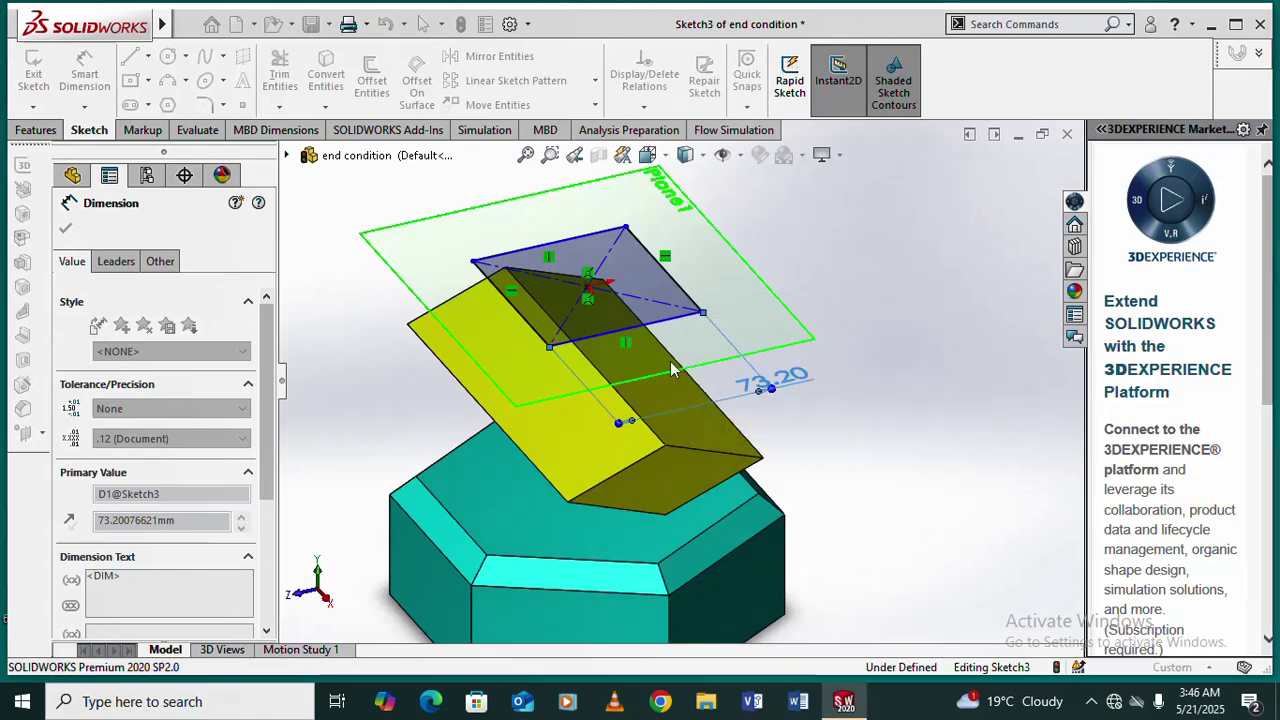
Step: Dimension the rectangle's adjacent side, set it to 80 mm, and close the dimension tool
click(678, 296)
click(805, 285)
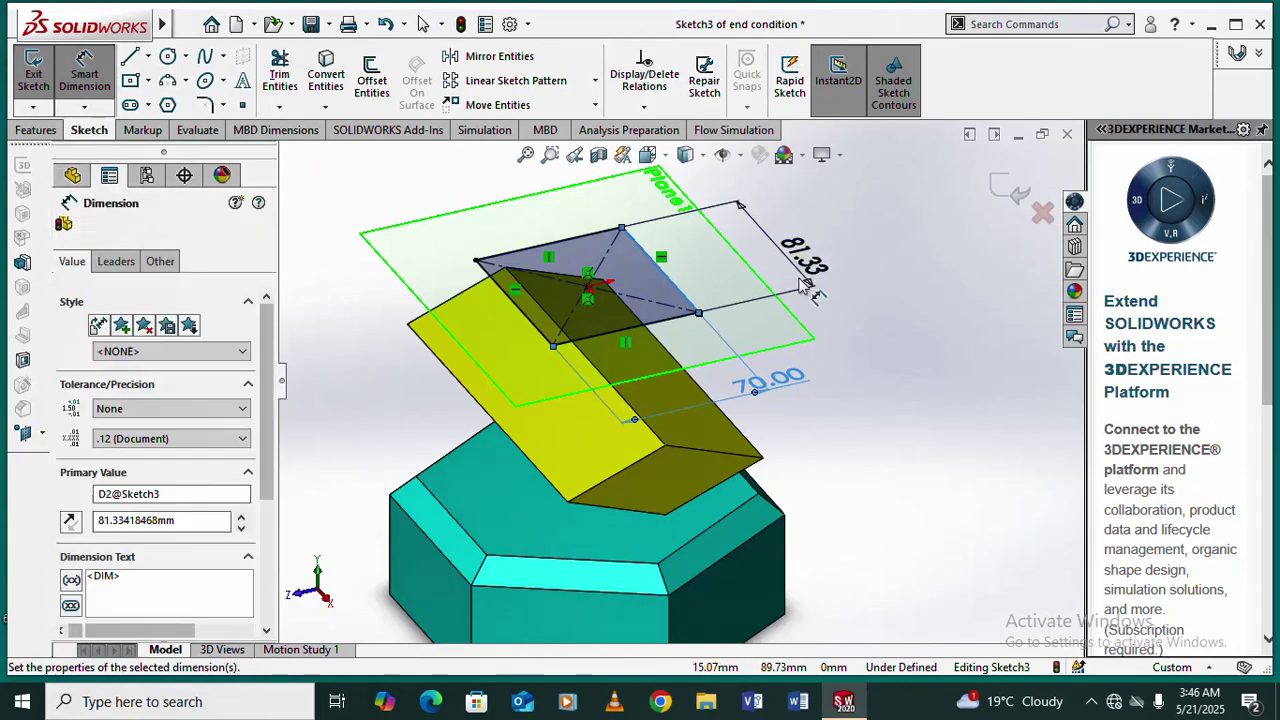
text(80)
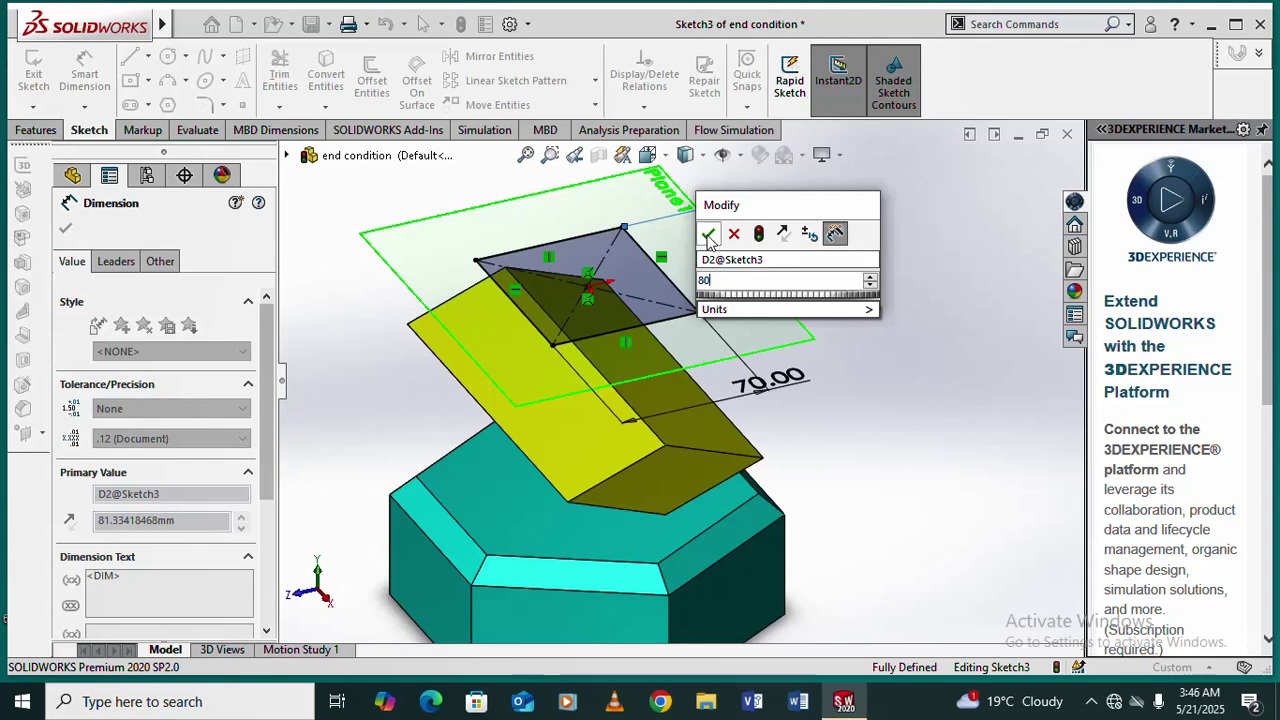
click(707, 235)
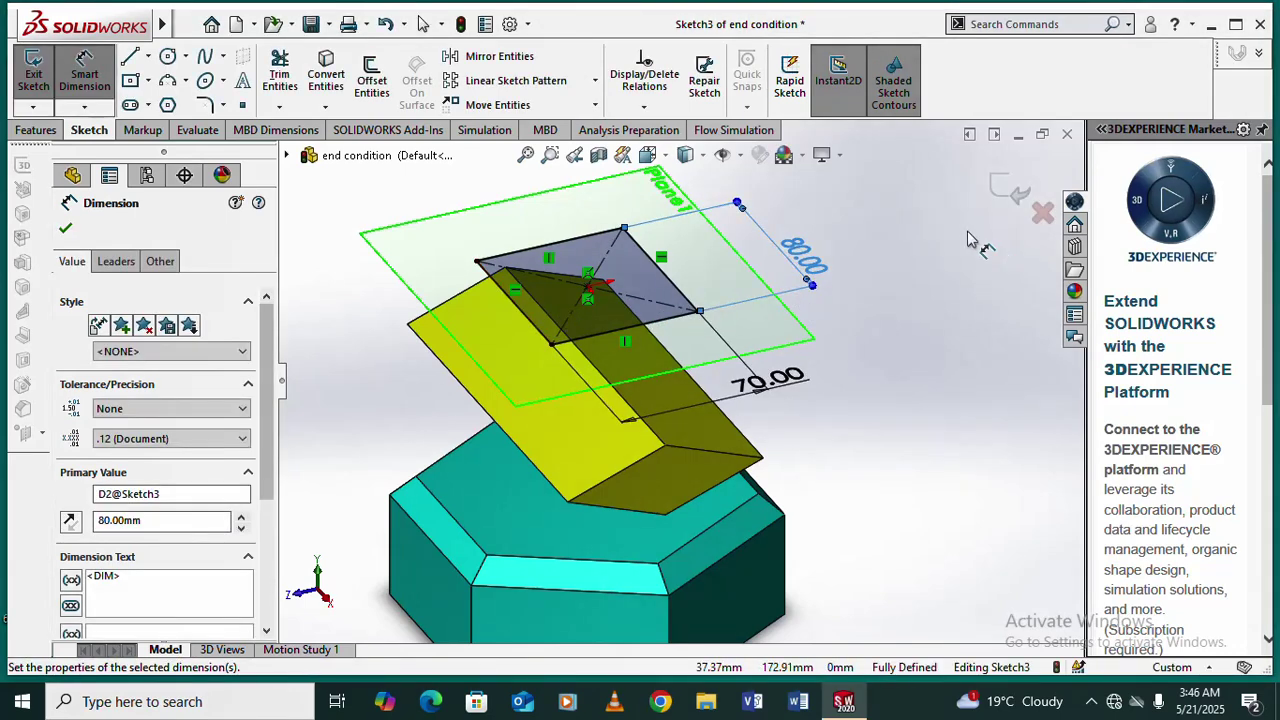
click(65, 228)
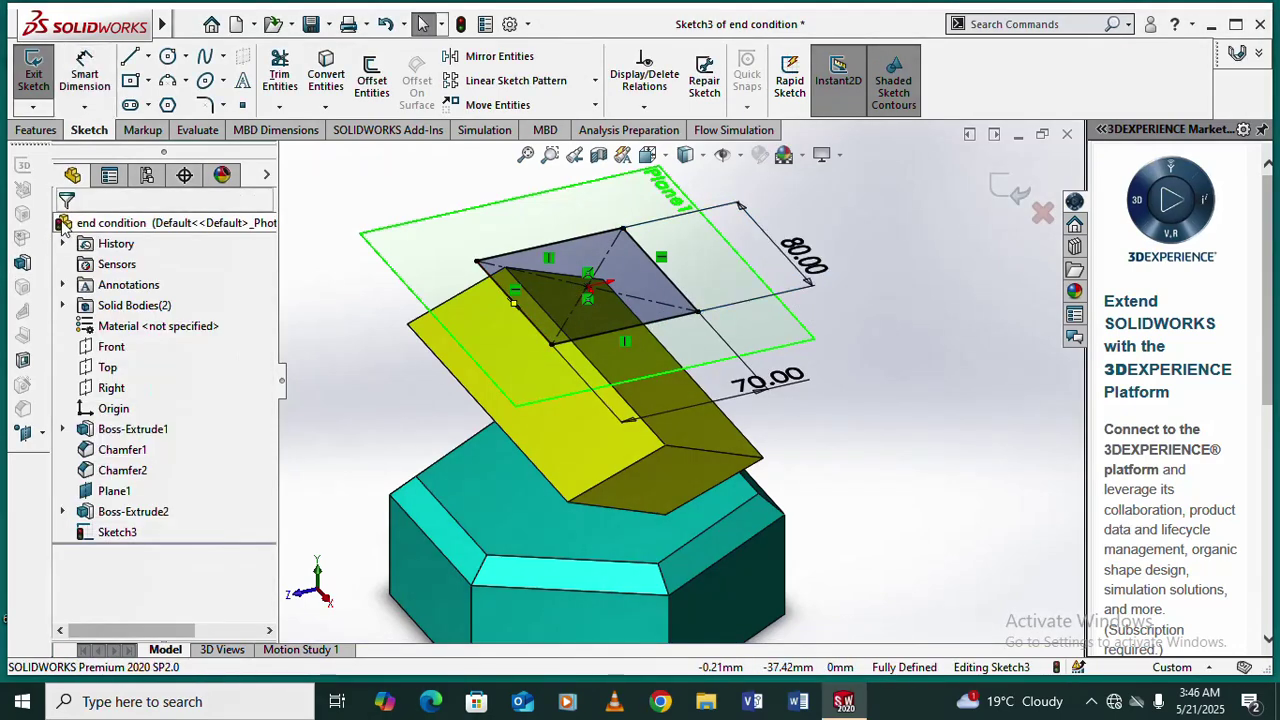
Step: Start an Extruded Boss/Base from the rectangle sketch and review the available start conditions and end conditions
click(35, 130)
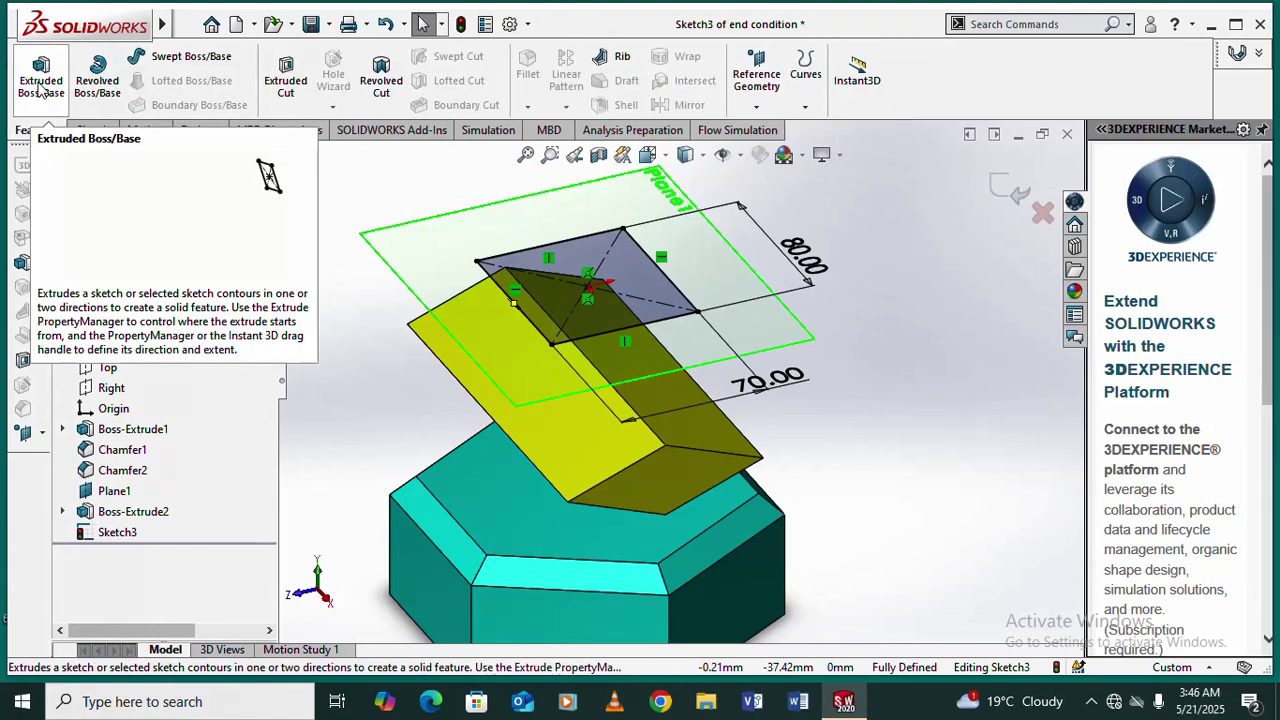
click(40, 88)
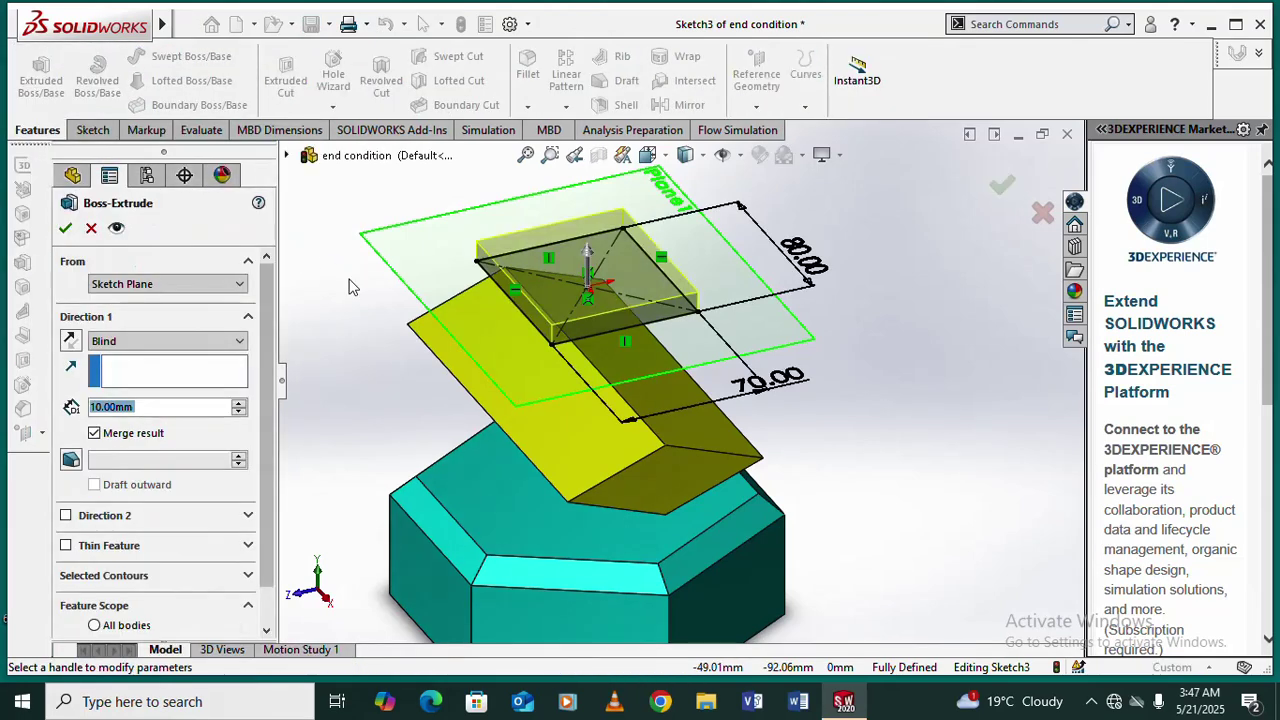
click(237, 286)
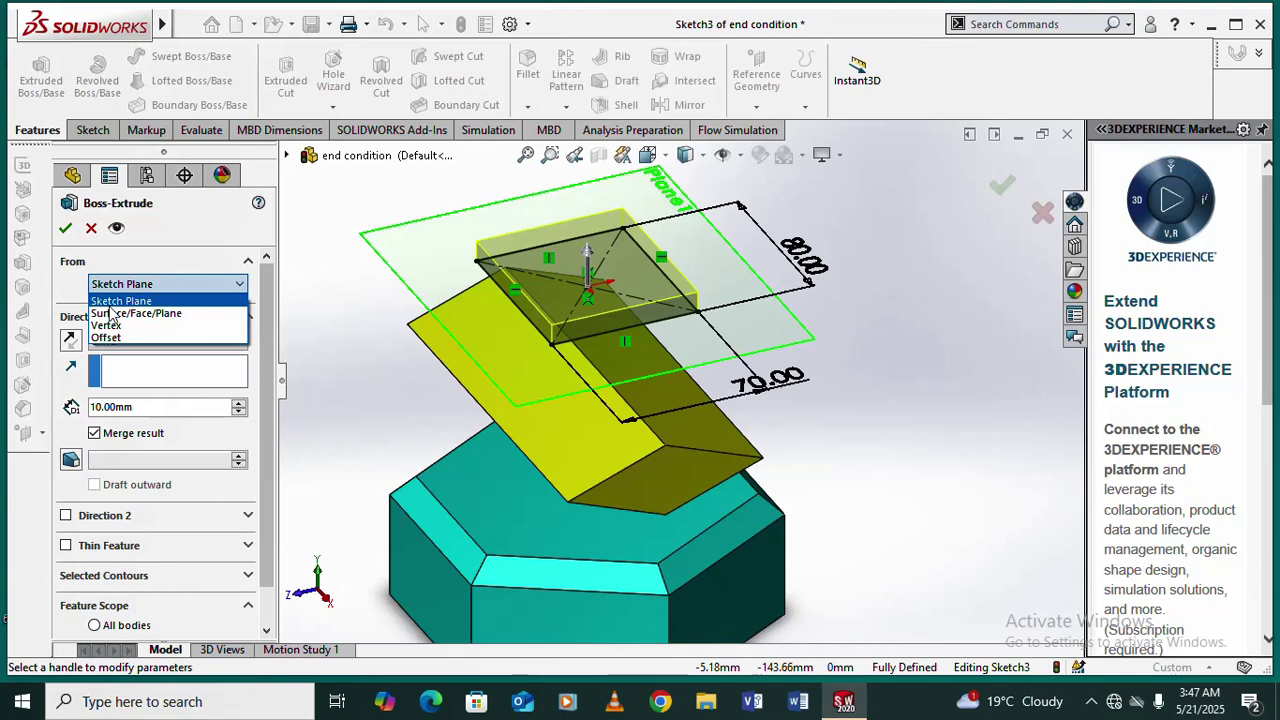
click(333, 323)
click(240, 287)
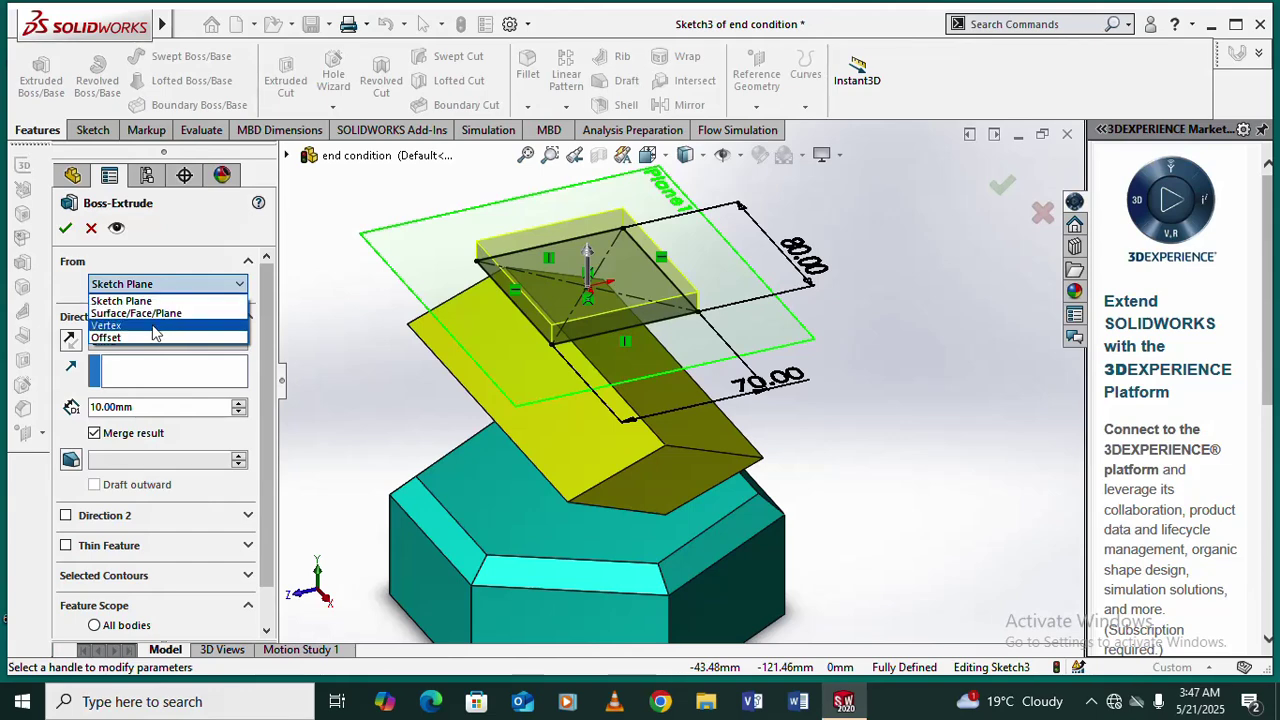
click(319, 344)
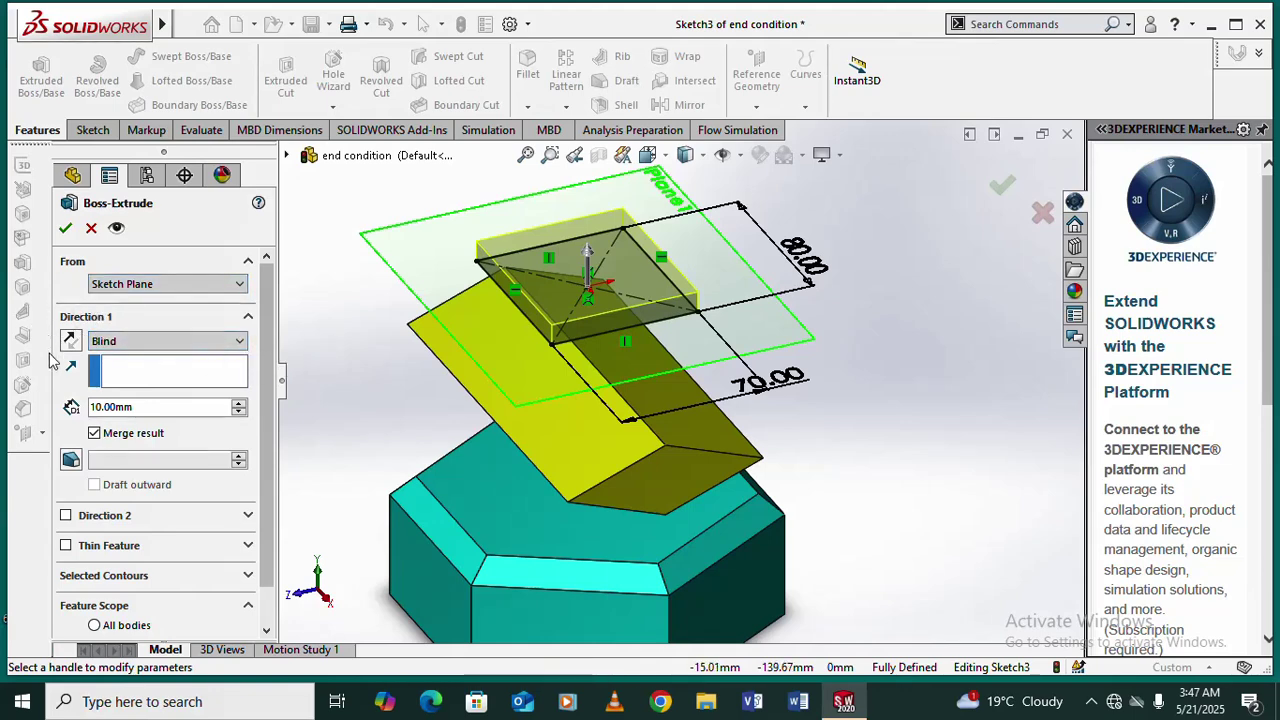
click(240, 342)
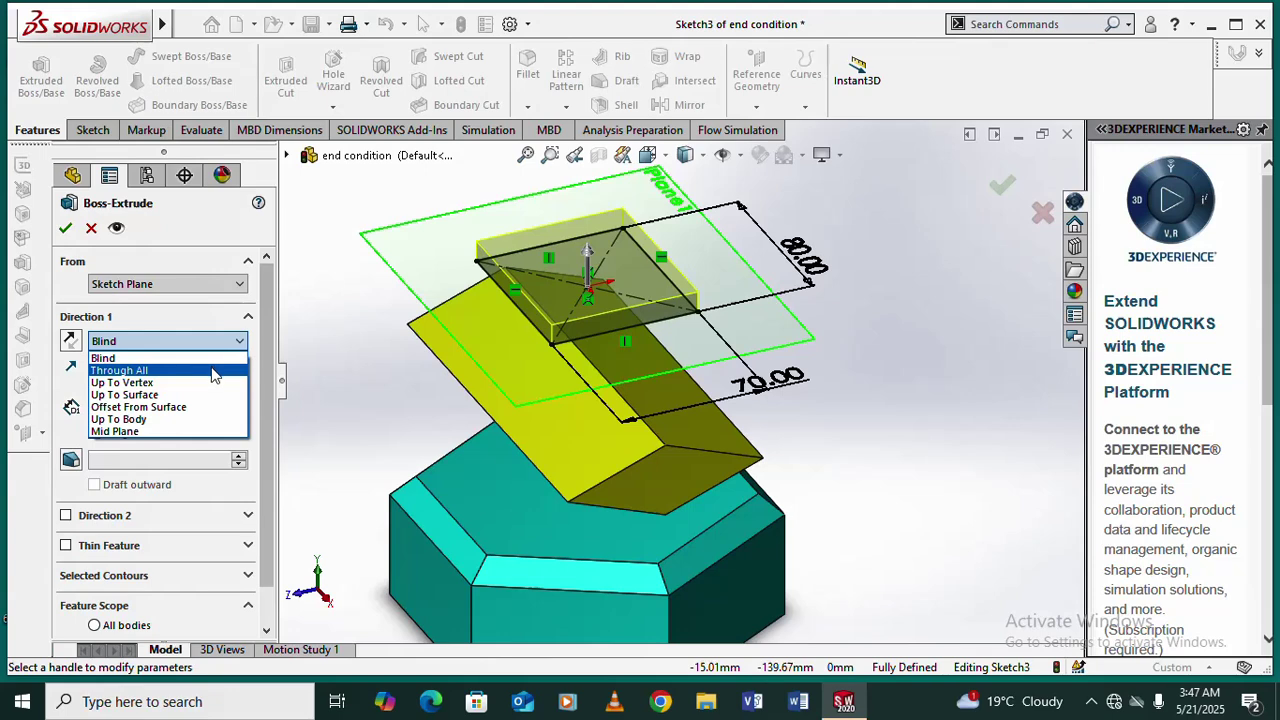
click(342, 404)
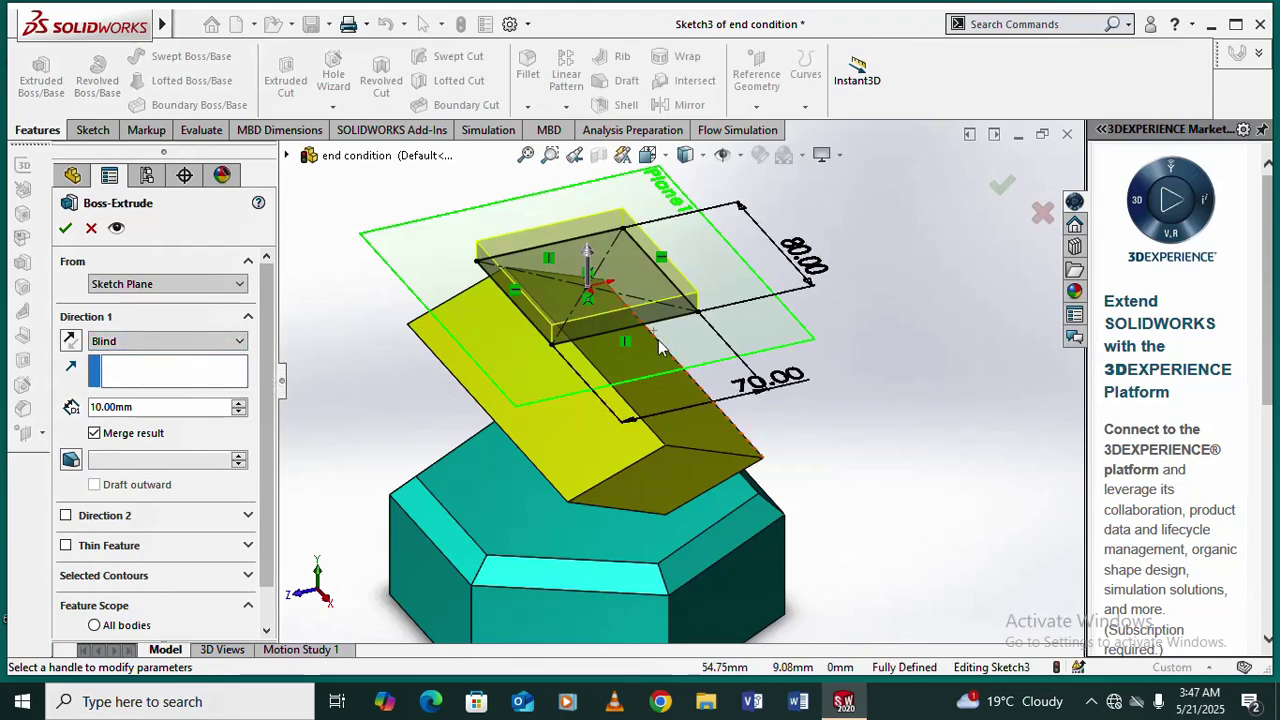
Step: Adjust the blind extrusion's depth freehand in the model view through several heights, ending at 145 mm
mouse_move(660, 345)
middle_down()
mouse_move(663, 272)
mouse_move(660, 320)
middle_up()
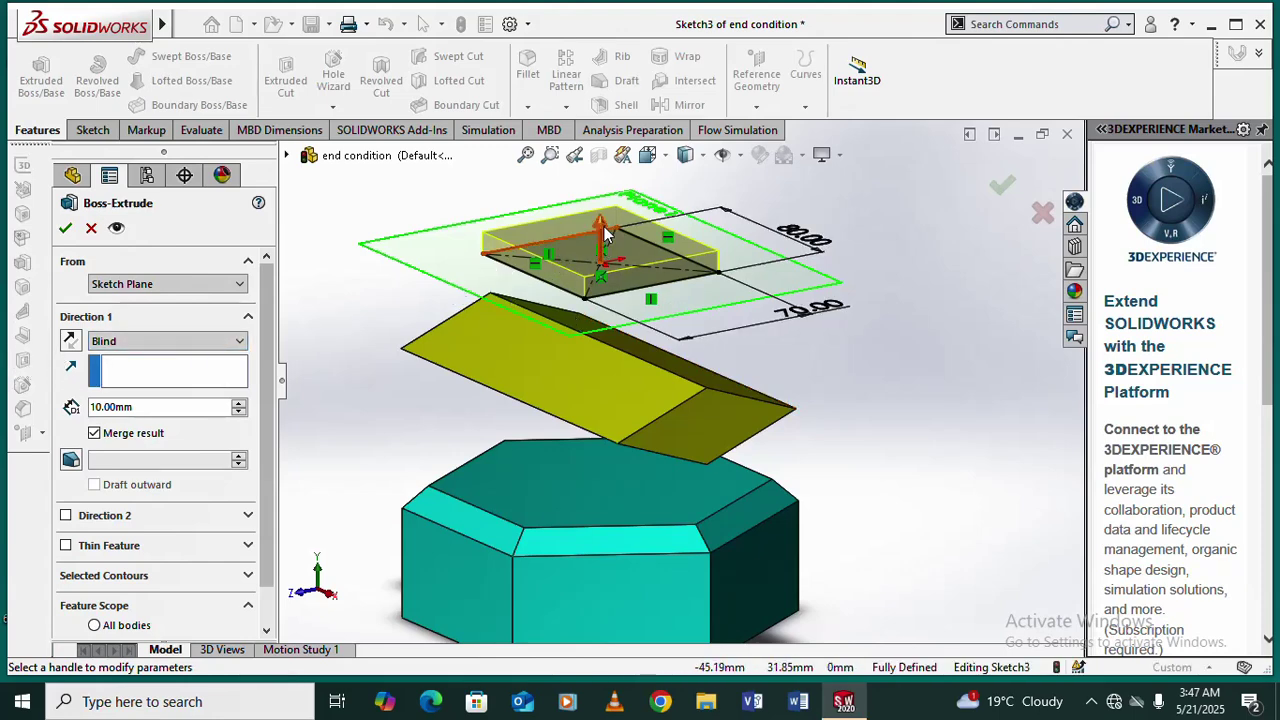
scroll(604, 226, down, 2)
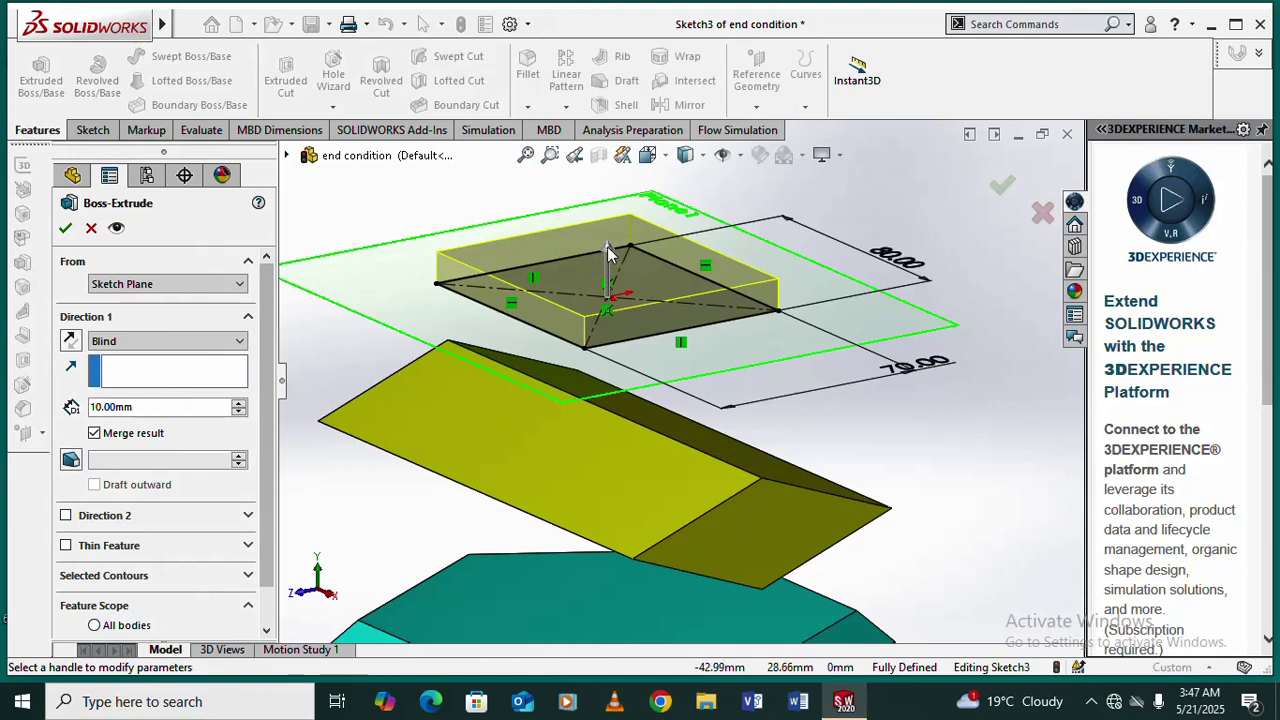
drag(608, 252, 628, 168)
scroll(657, 258, up, 3)
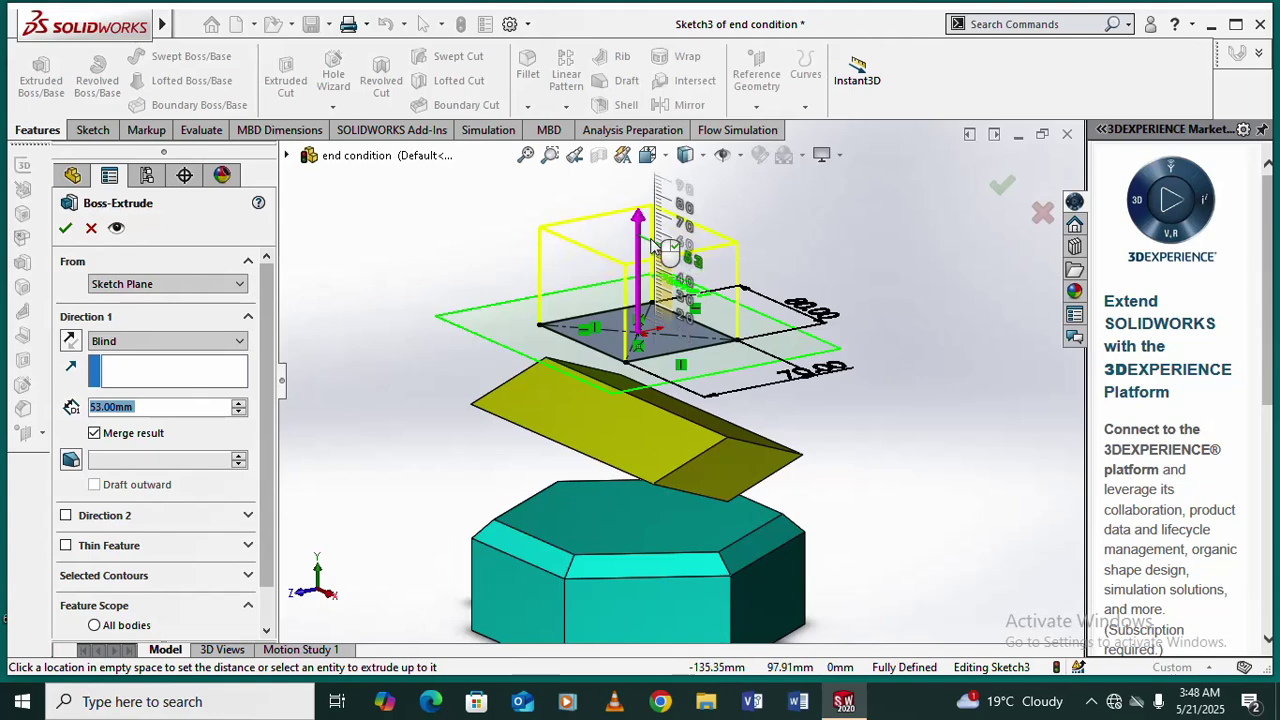
scroll(652, 244, up, 3)
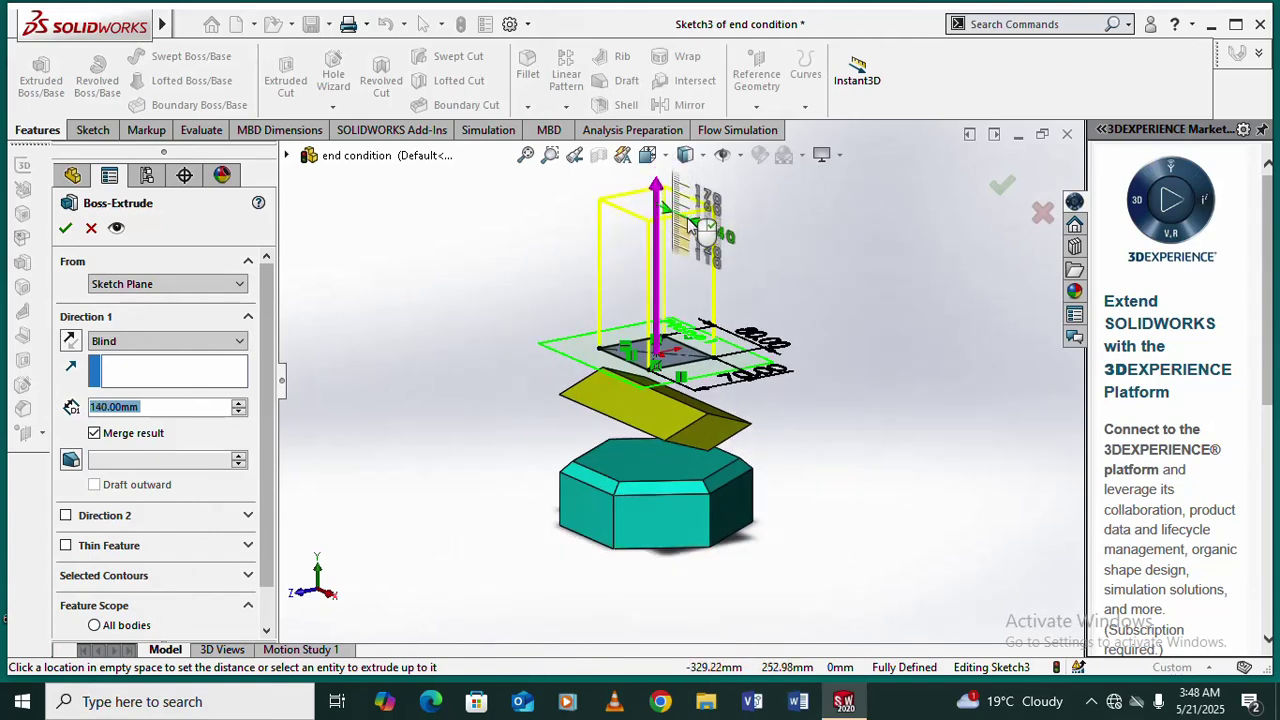
click(688, 228)
scroll(633, 273, down, 1)
middle_drag(632, 272, 641, 229)
drag(641, 229, 661, 268)
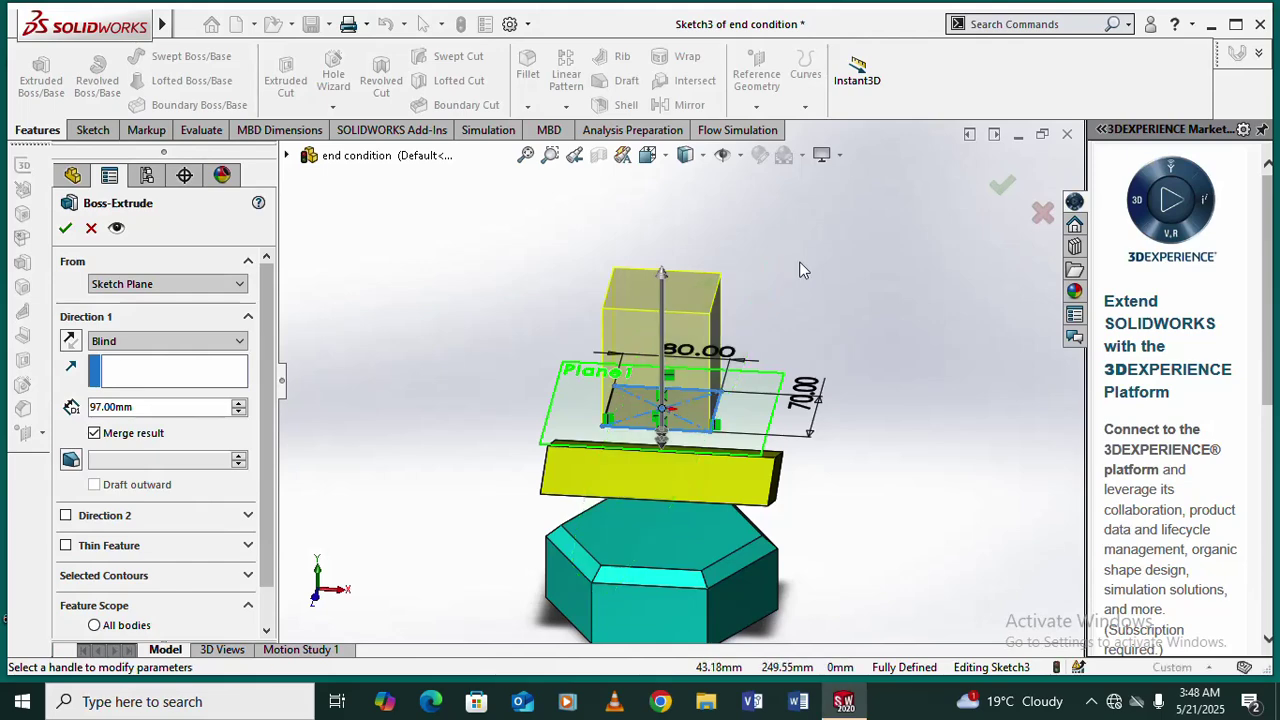
drag(659, 275, 661, 213)
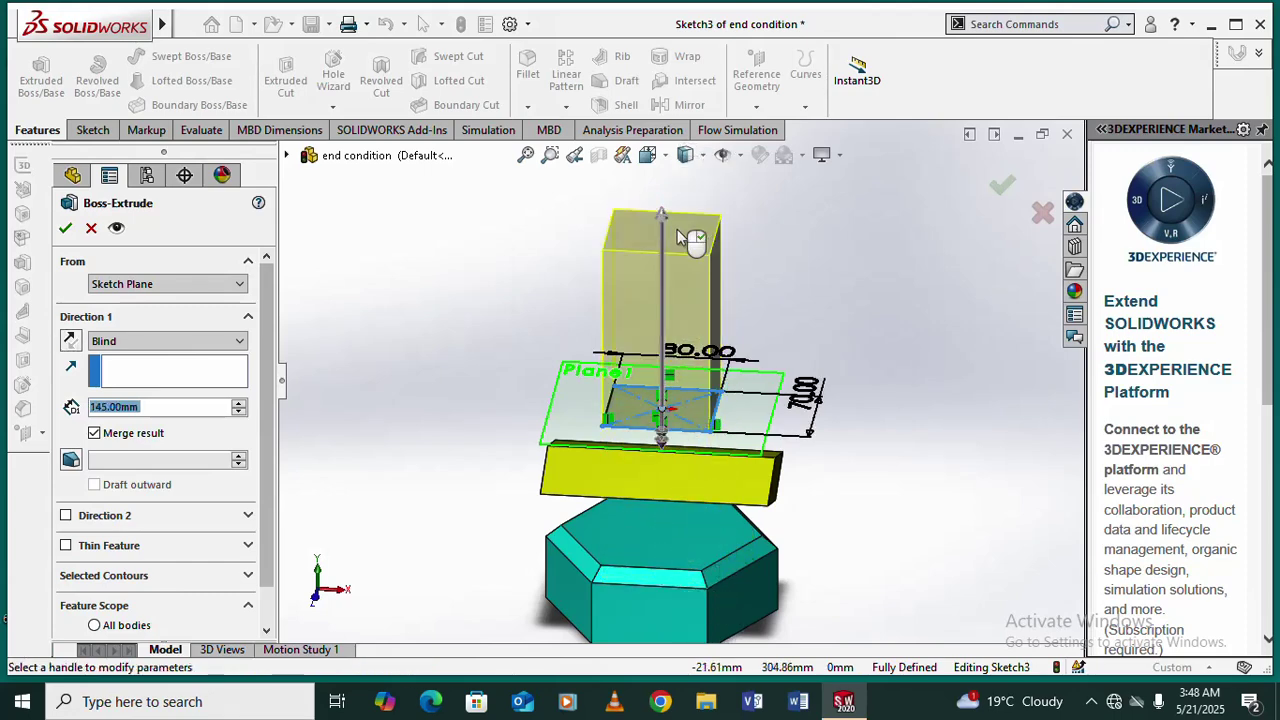
Step: Reverse the extrusion direction toward the octagonal base and flip it back upward
click(70, 342)
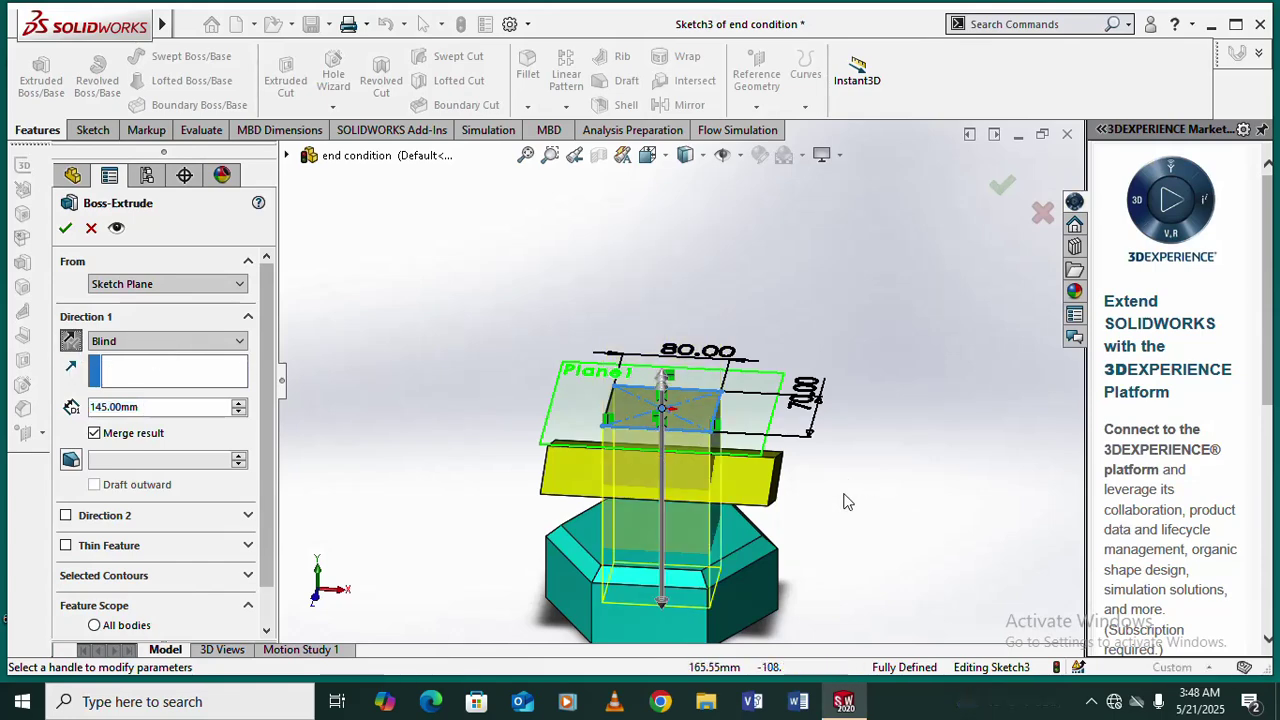
scroll(723, 525, up, 2)
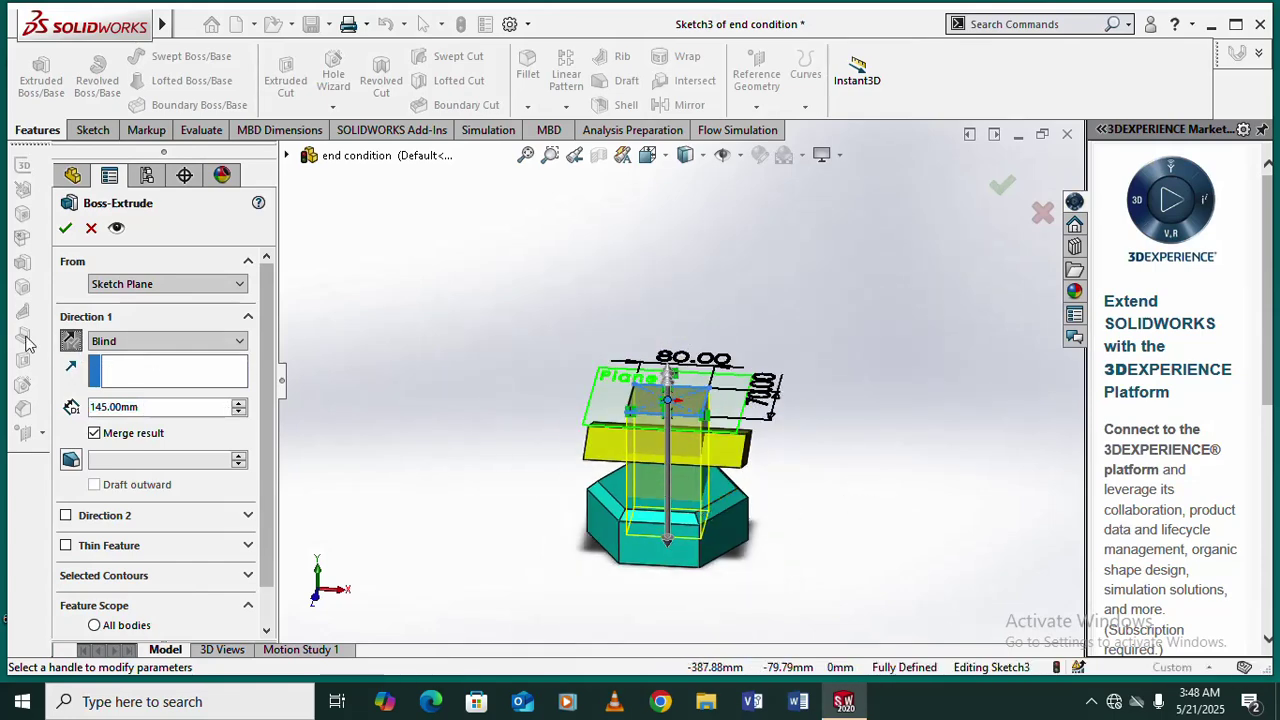
click(70, 342)
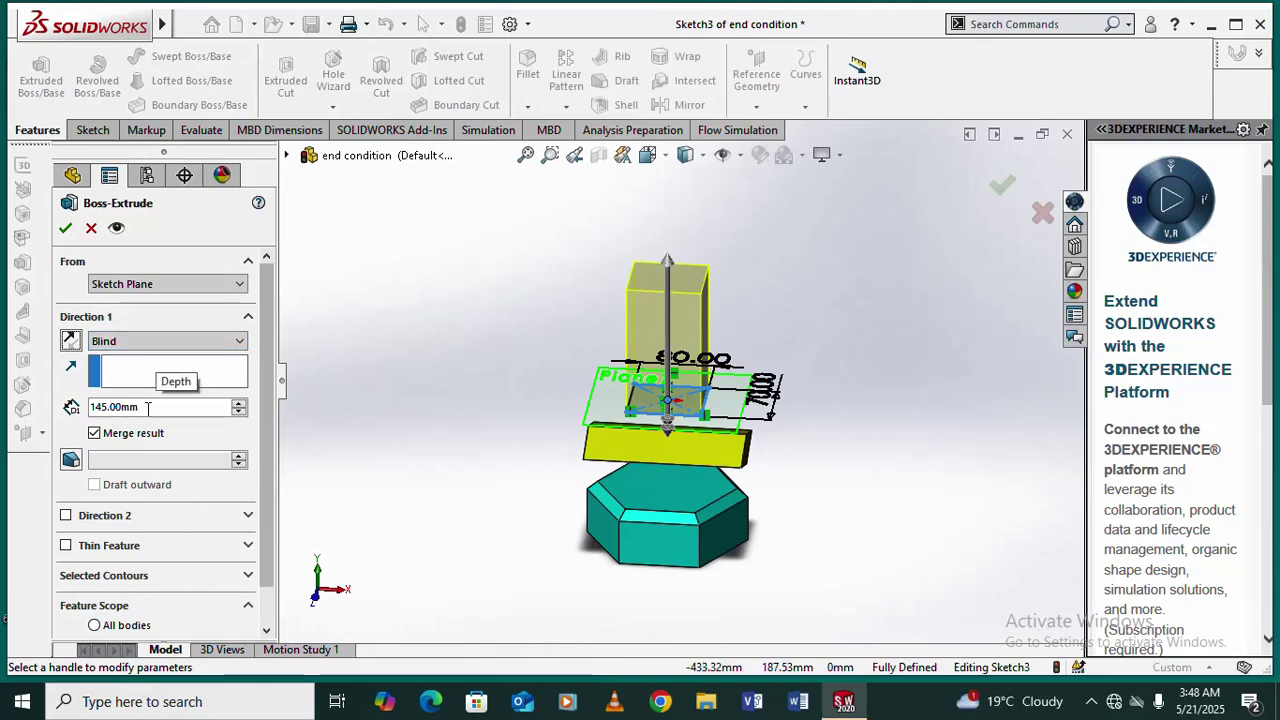
Step: Set the blind extrusion's depth to 100 mm
drag(148, 407, 88, 408)
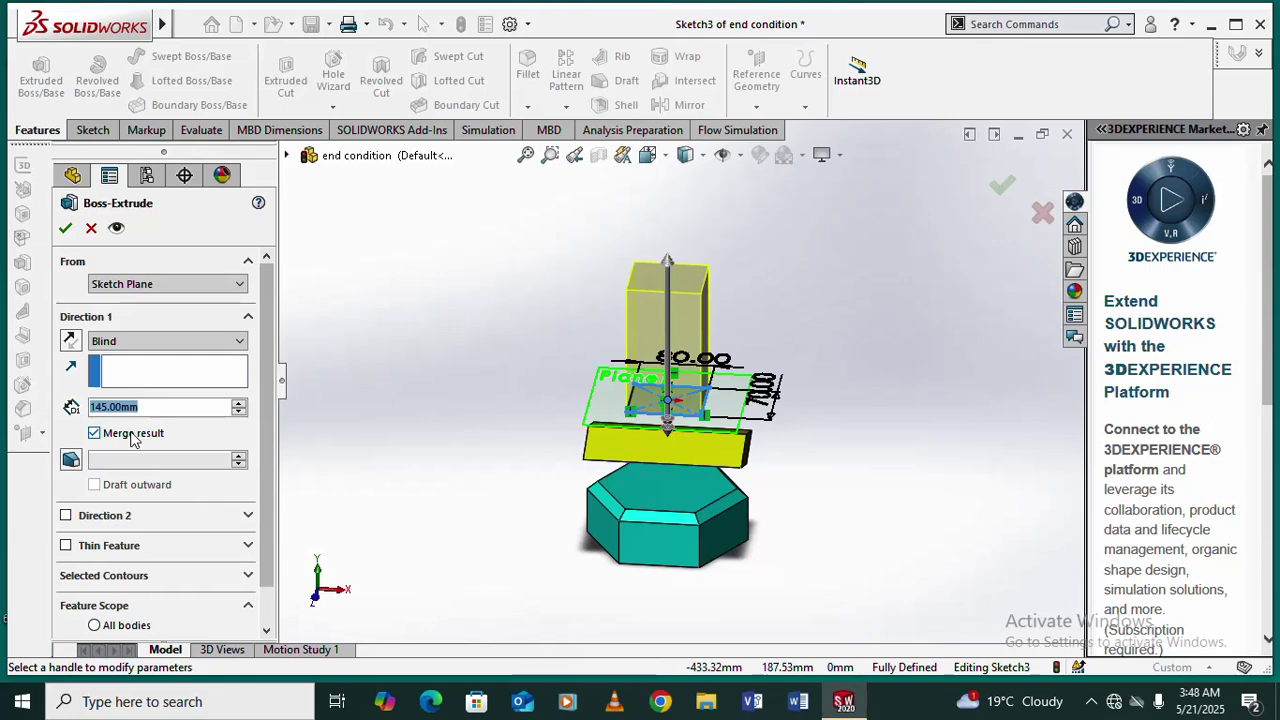
text(1)
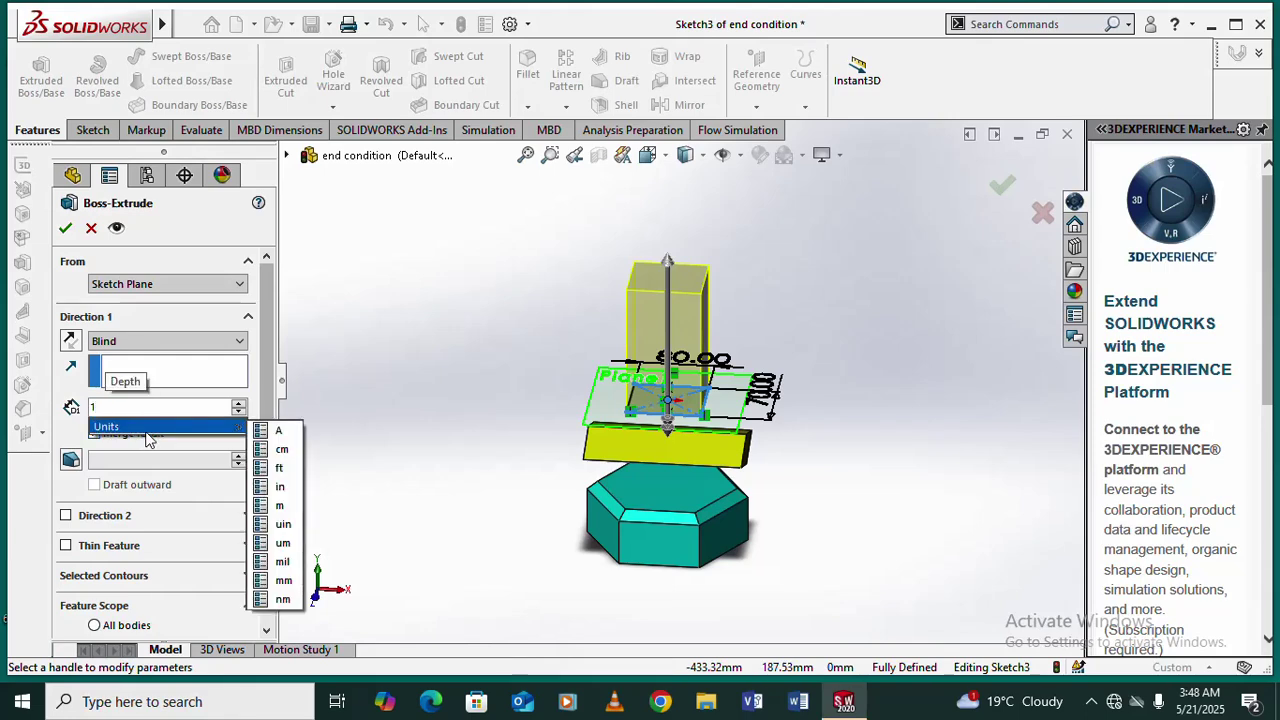
text(00)
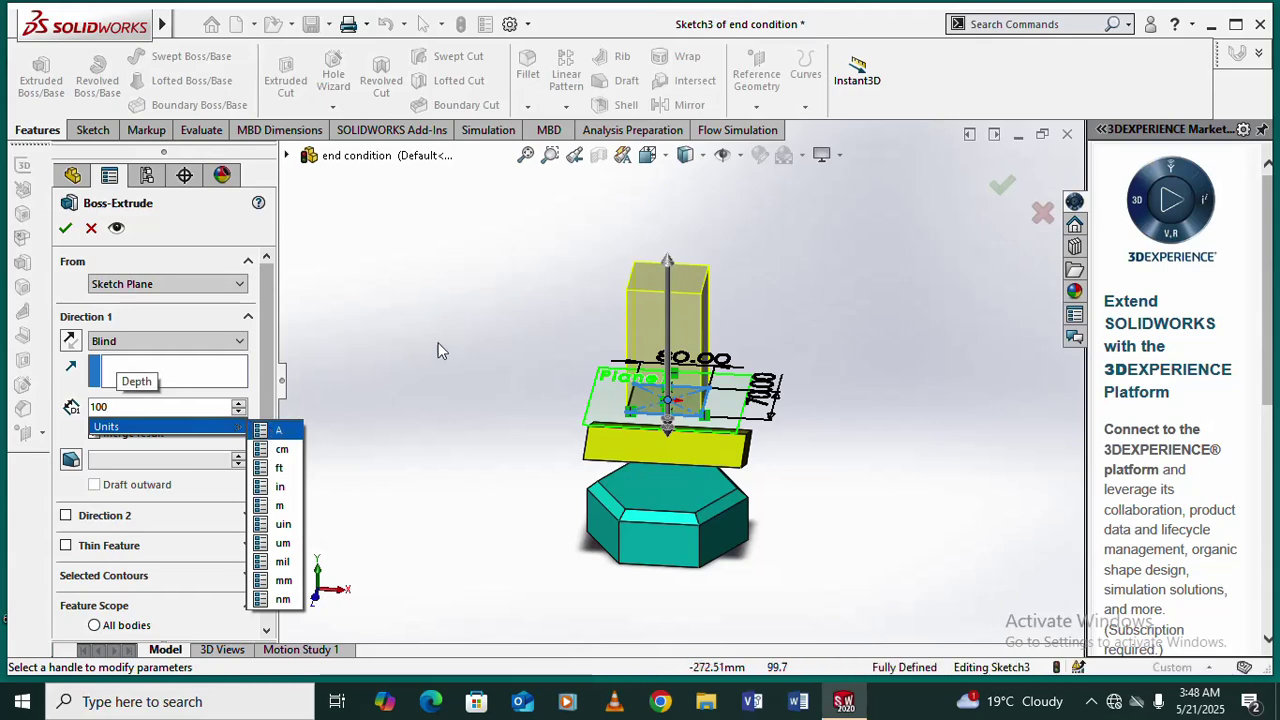
key(Return)
Step: Turn on draft for the blind extrusion and set its draft angle to 45 degrees
scroll(917, 517, down, 2)
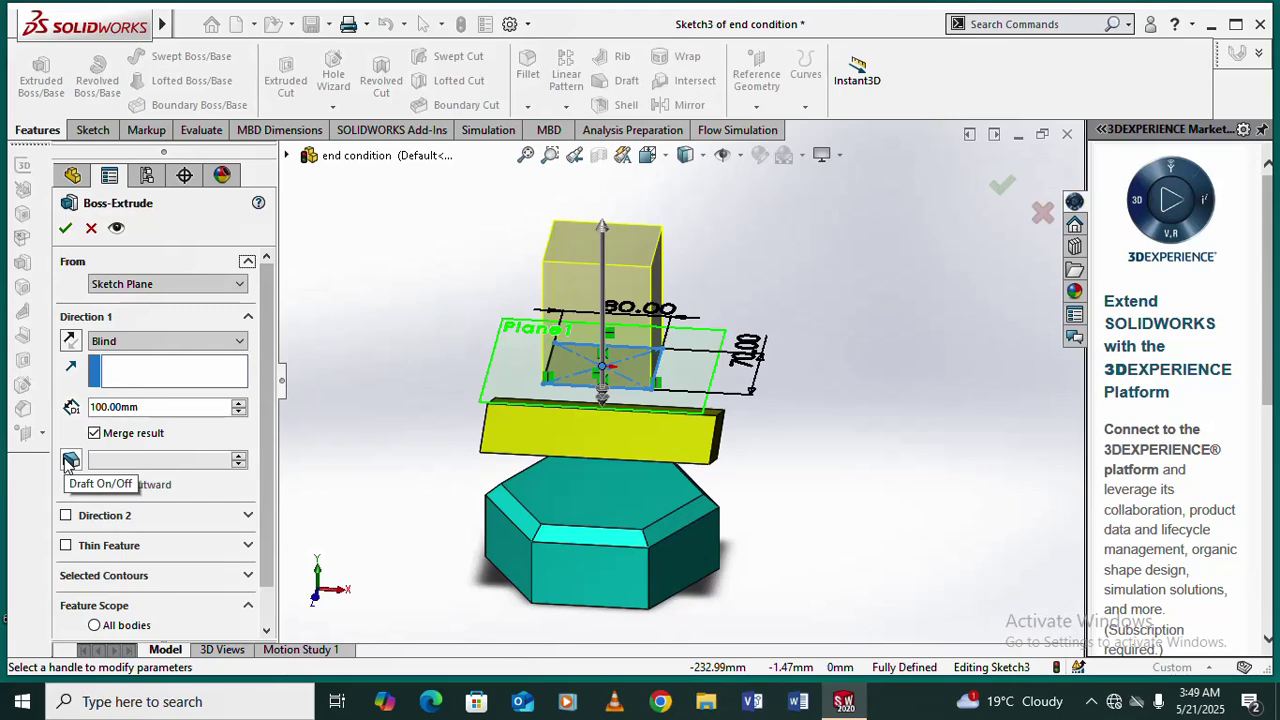
click(71, 460)
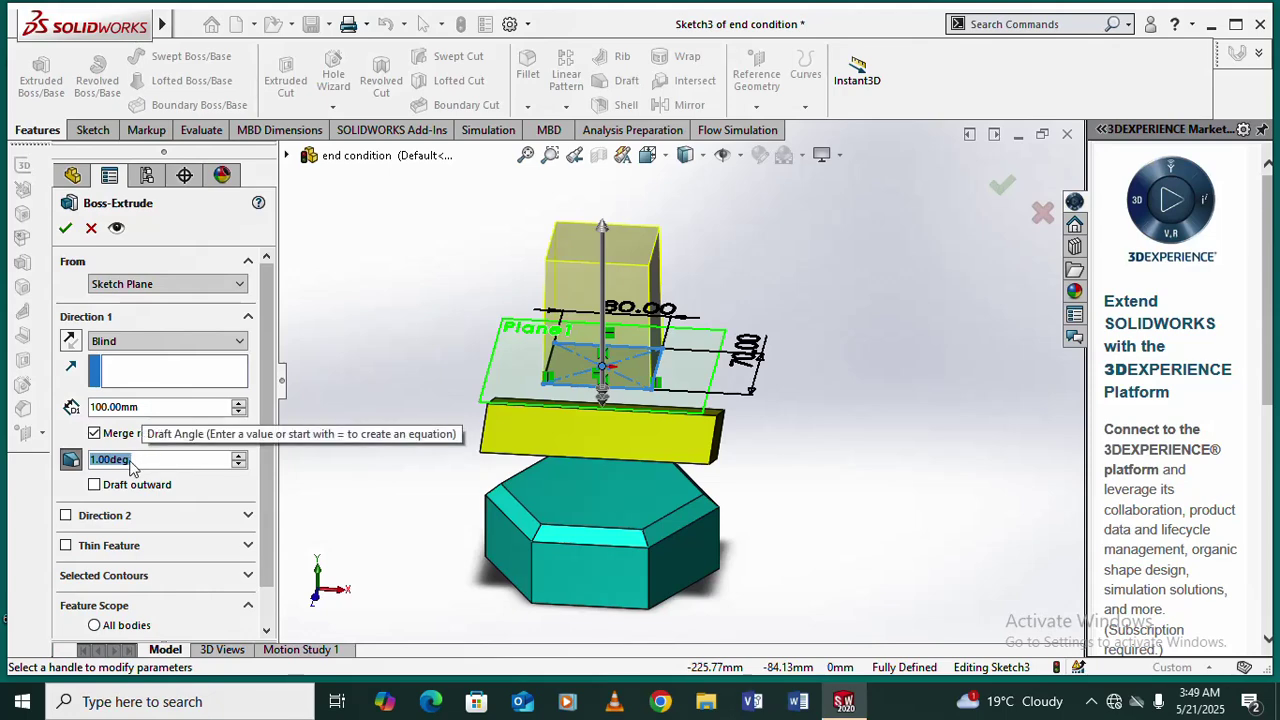
text(4)
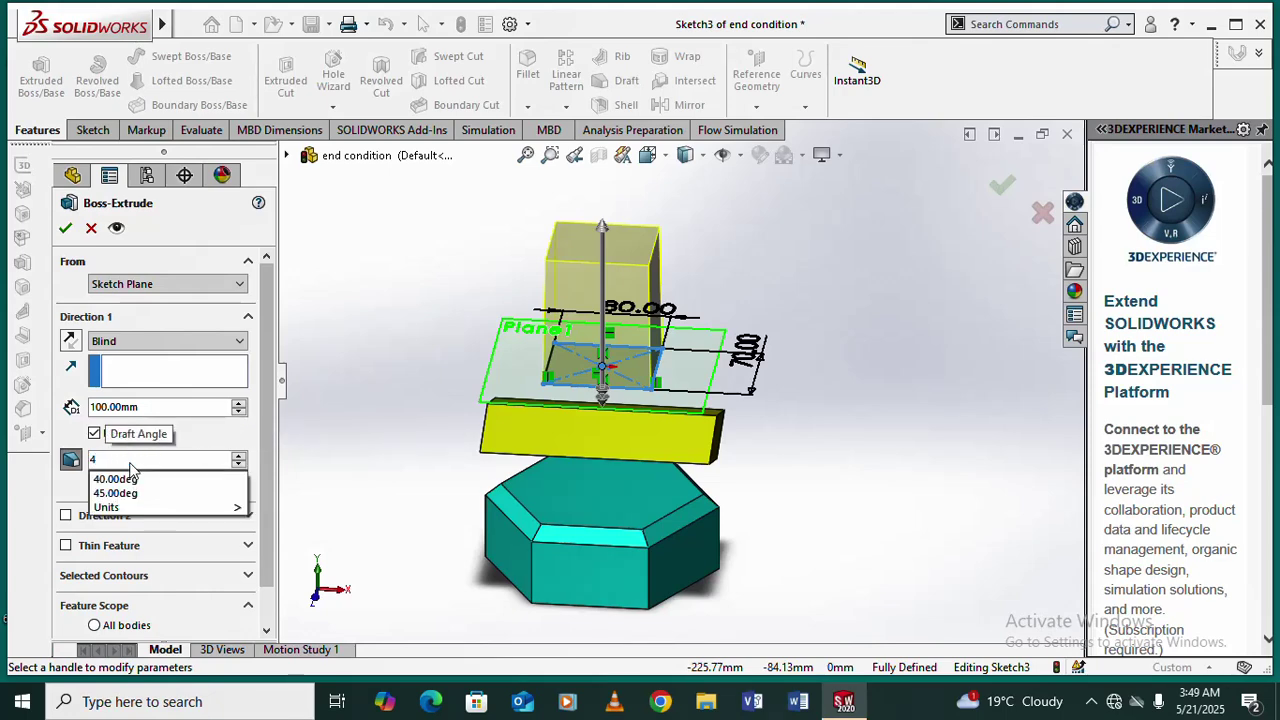
text(5)
key(Return)
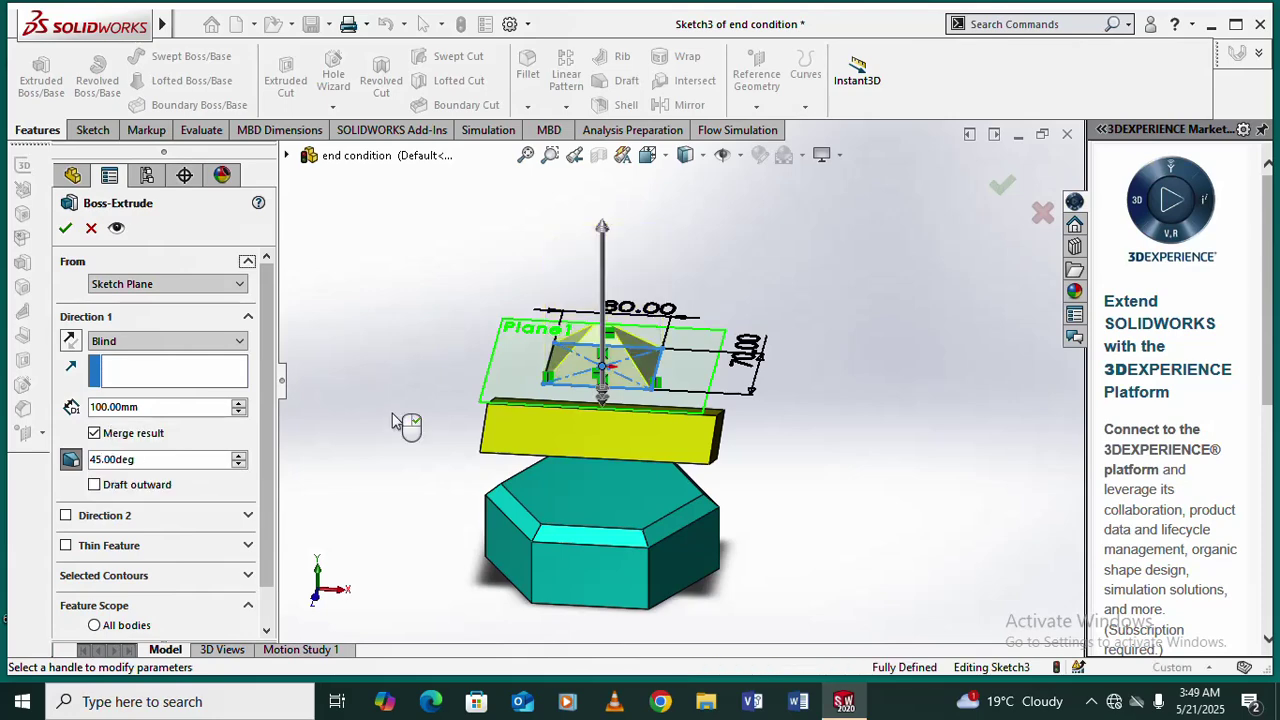
Step: Step the drafted extrusion's depth down to 10 mm and back up to 30 mm
scroll(598, 354, down, 6)
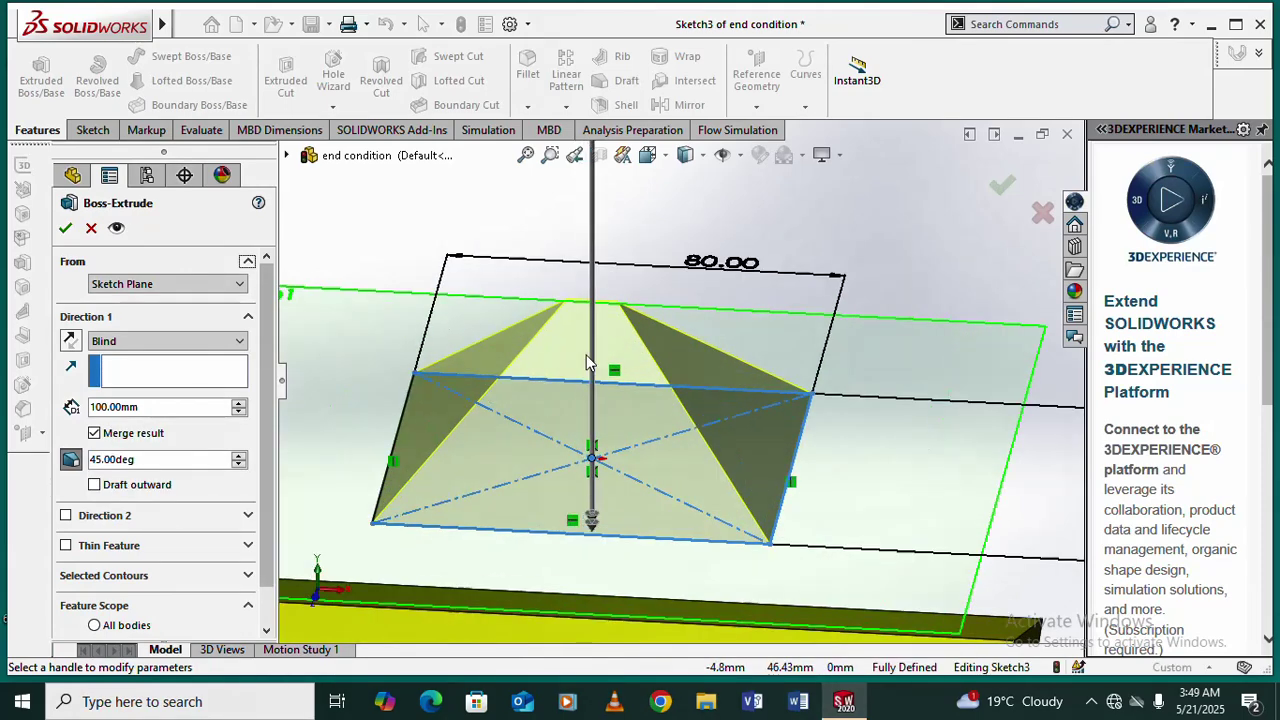
click(238, 413)
click(238, 413)
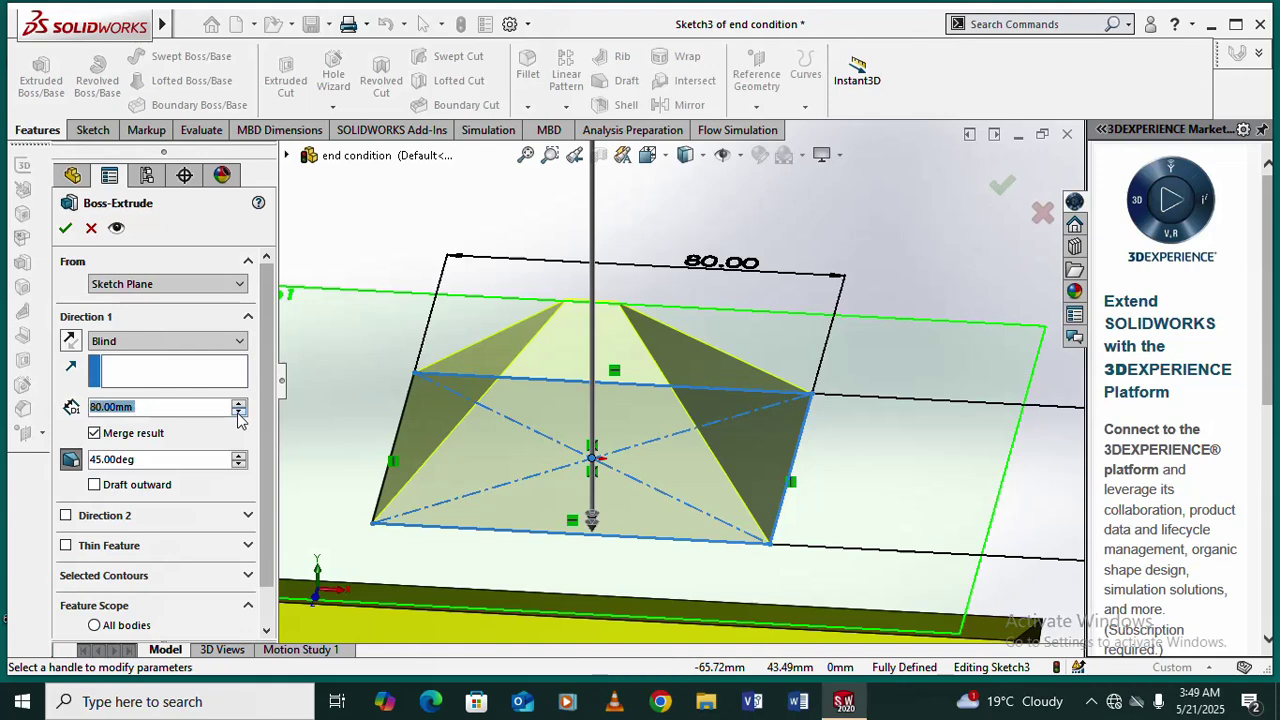
click(238, 413)
click(238, 413)
click(238, 413)
click(238, 413)
click(238, 413)
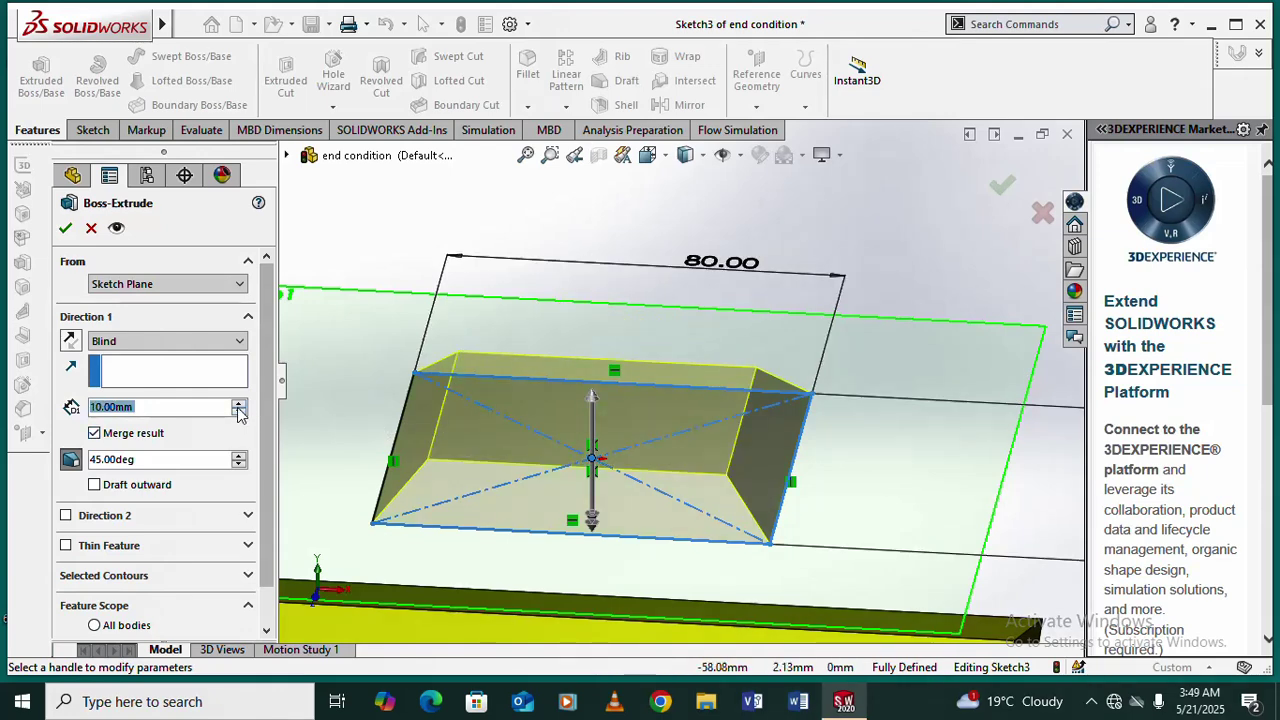
click(239, 405)
click(239, 405)
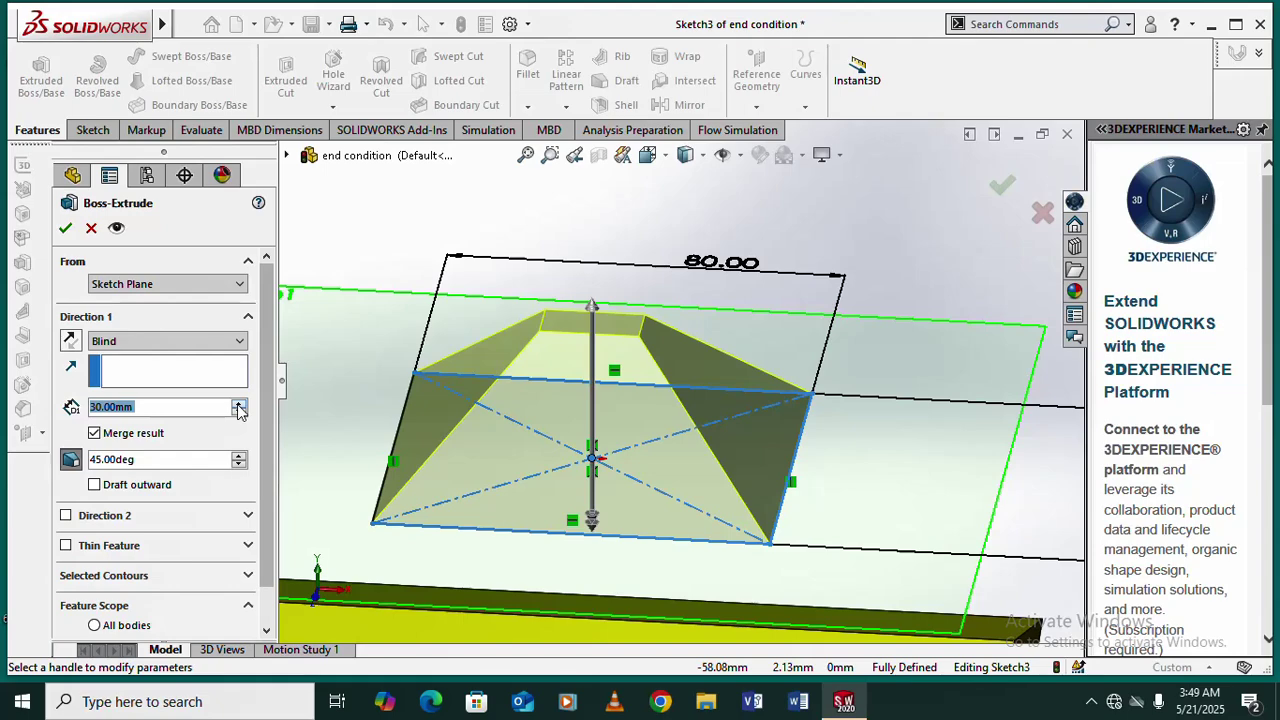
Step: Make the extrusion's draft flare outward from the sketch rectangle
scroll(800, 367, up, 3)
middle_drag(835, 309, 903, 246)
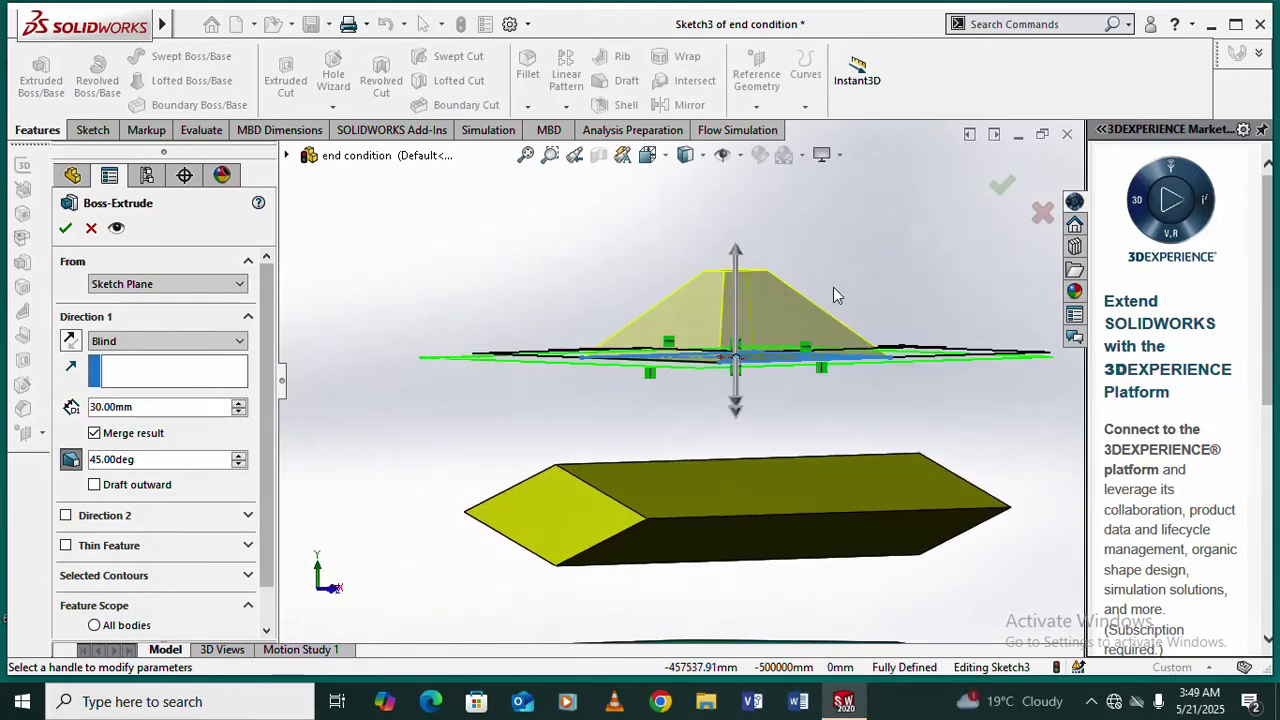
scroll(788, 322, down, 5)
middle_drag(788, 323, 884, 335)
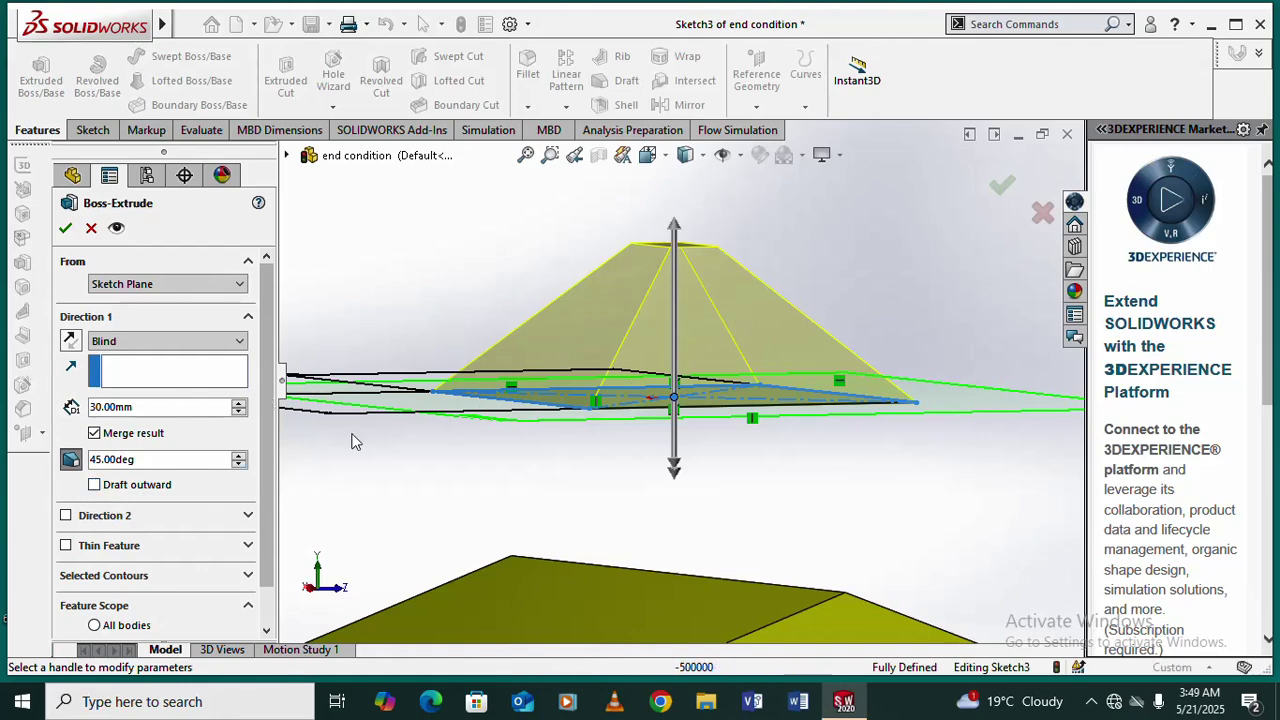
click(95, 485)
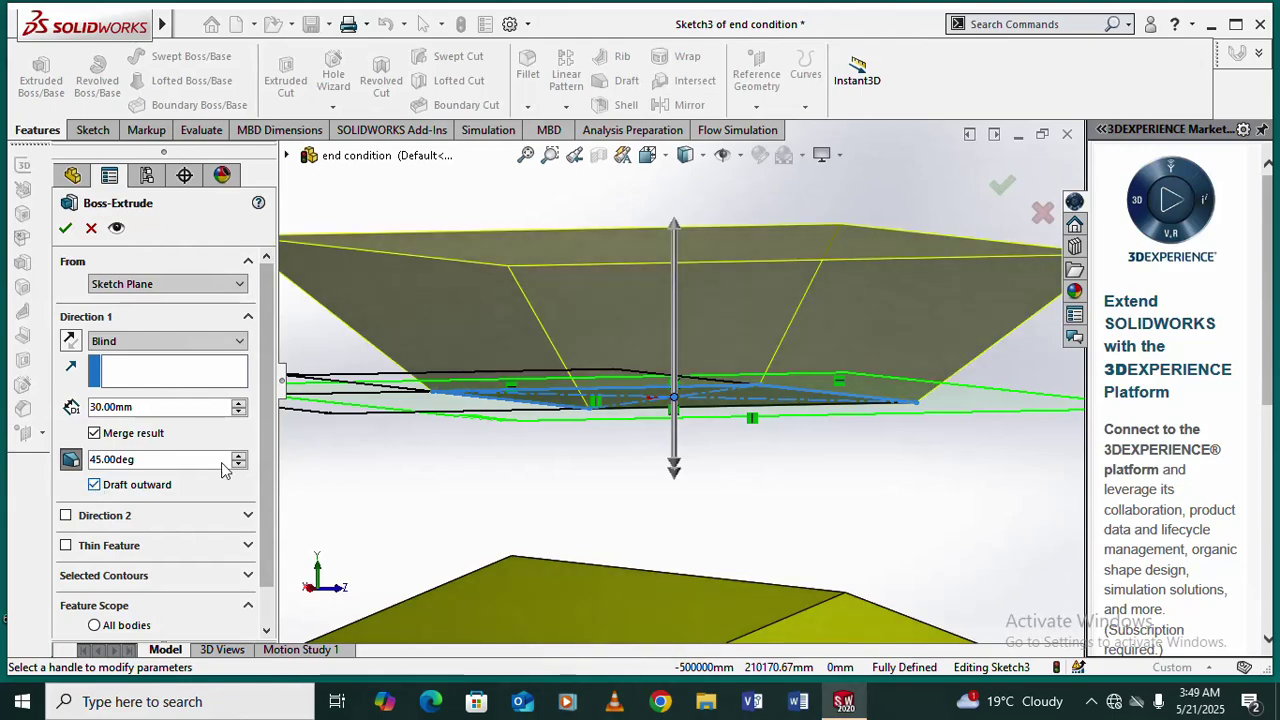
middle_drag(619, 321, 800, 307)
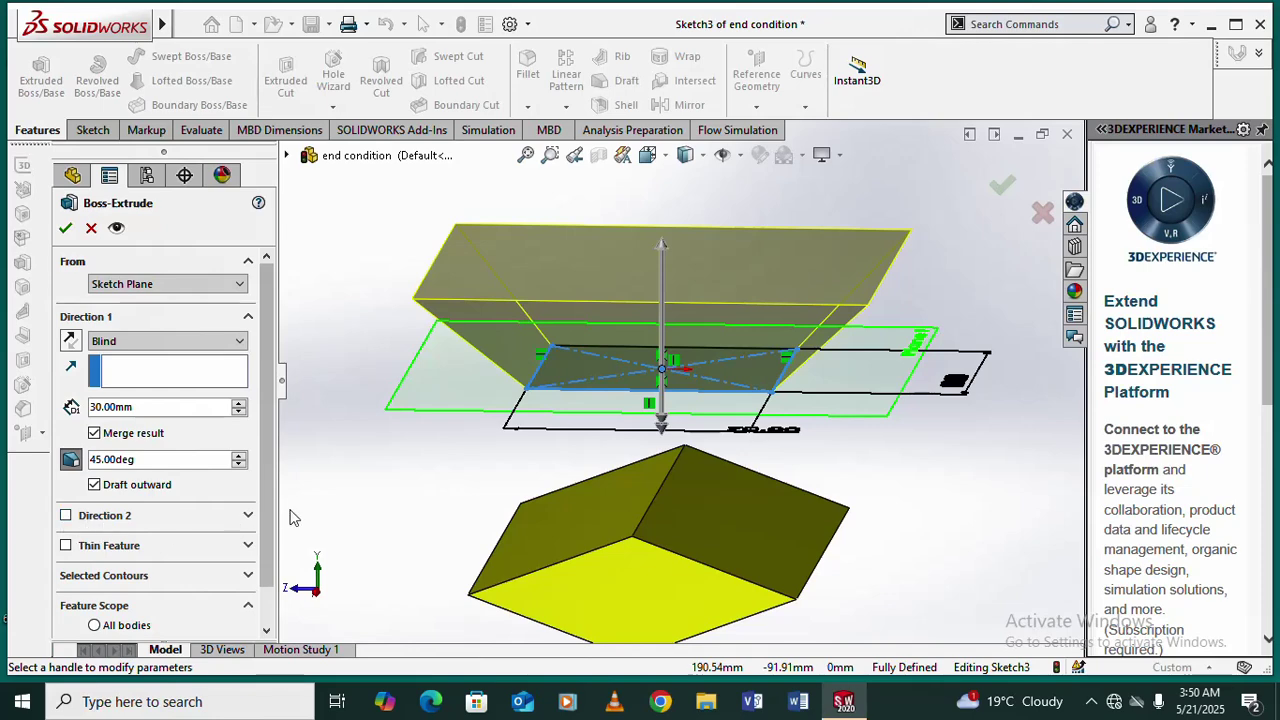
Step: Enable the second extrusion direction and extend its depth freehand to about 27 mm toward the octagonal base
scroll(160, 510, down, 1)
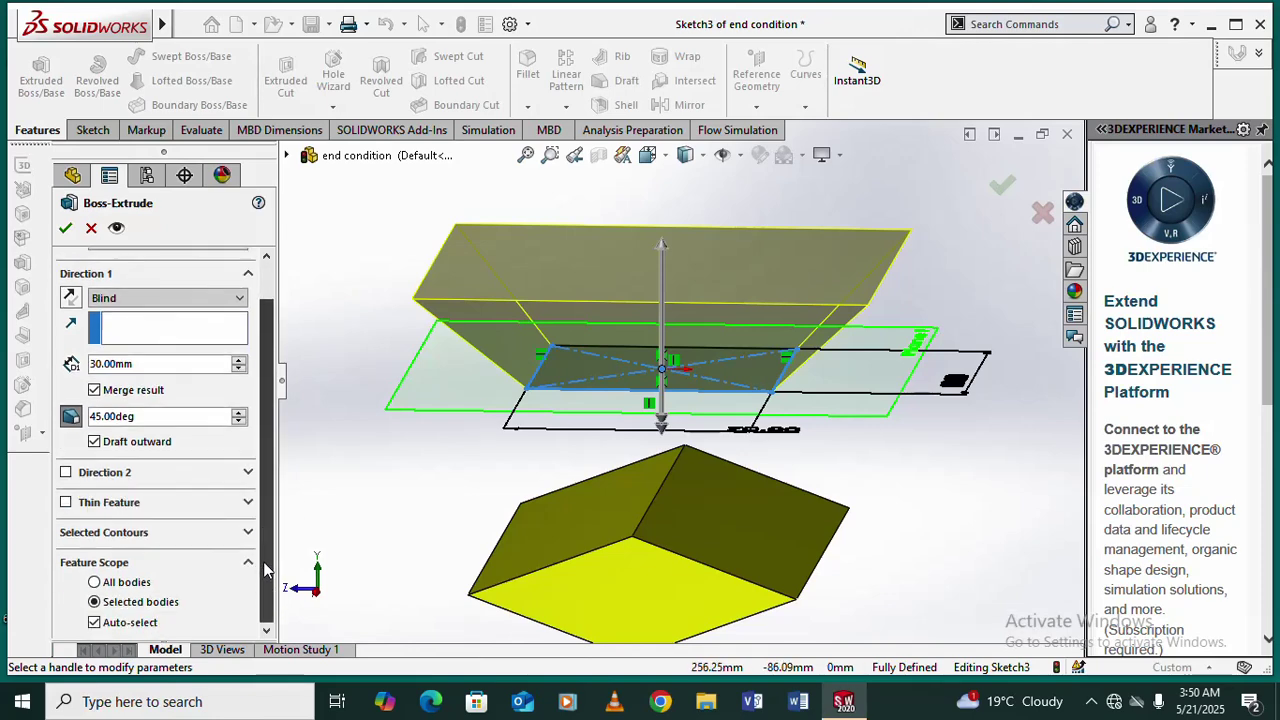
click(65, 473)
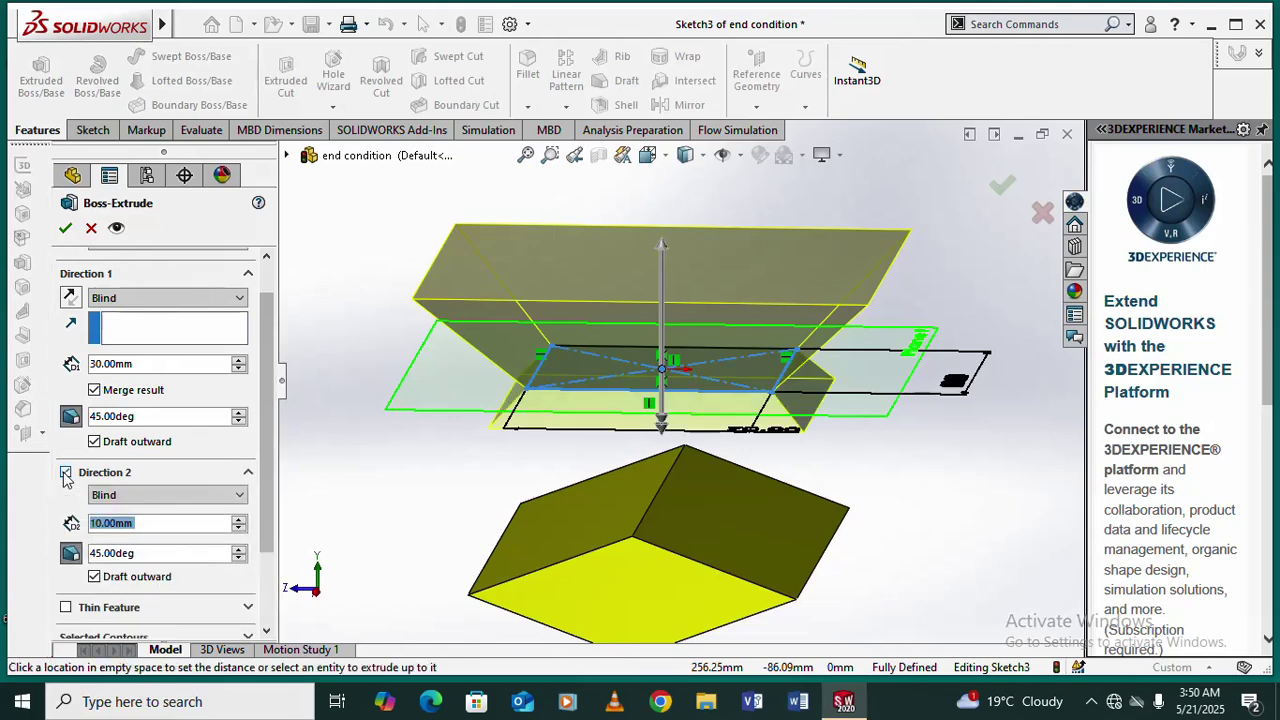
scroll(679, 392, up, 1)
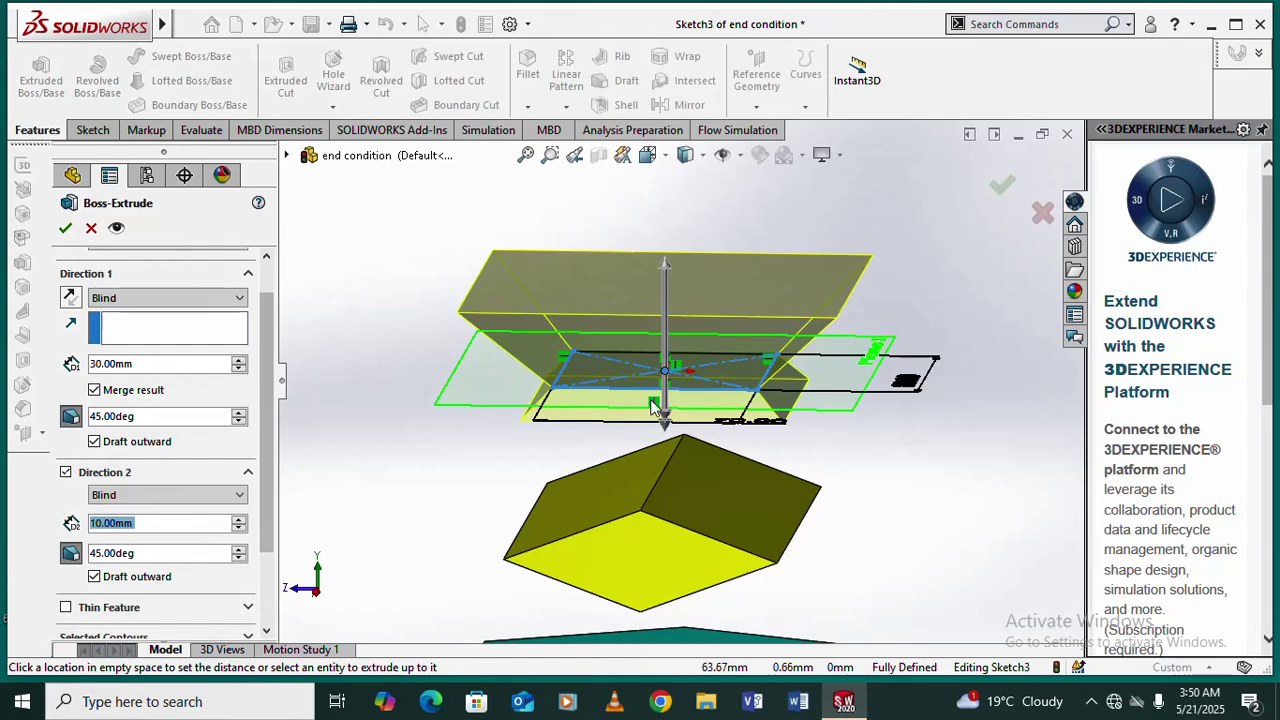
scroll(650, 398, down, 2)
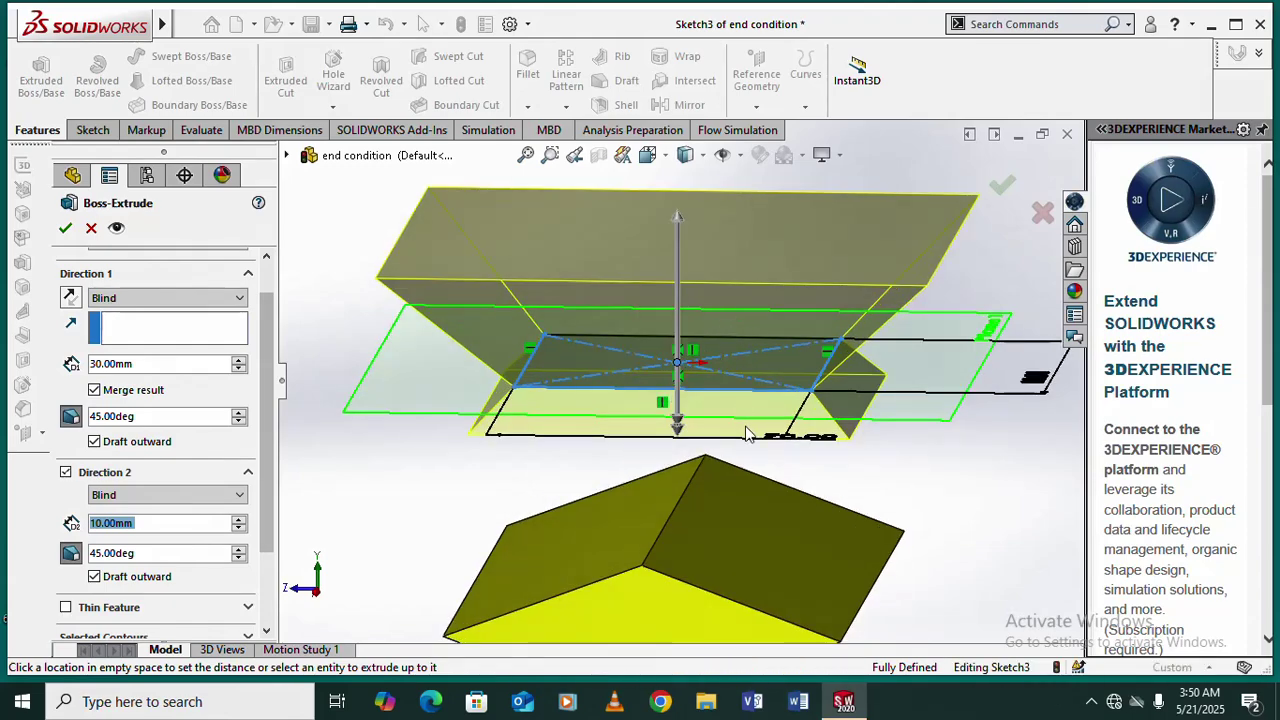
middle_drag(733, 315, 729, 417)
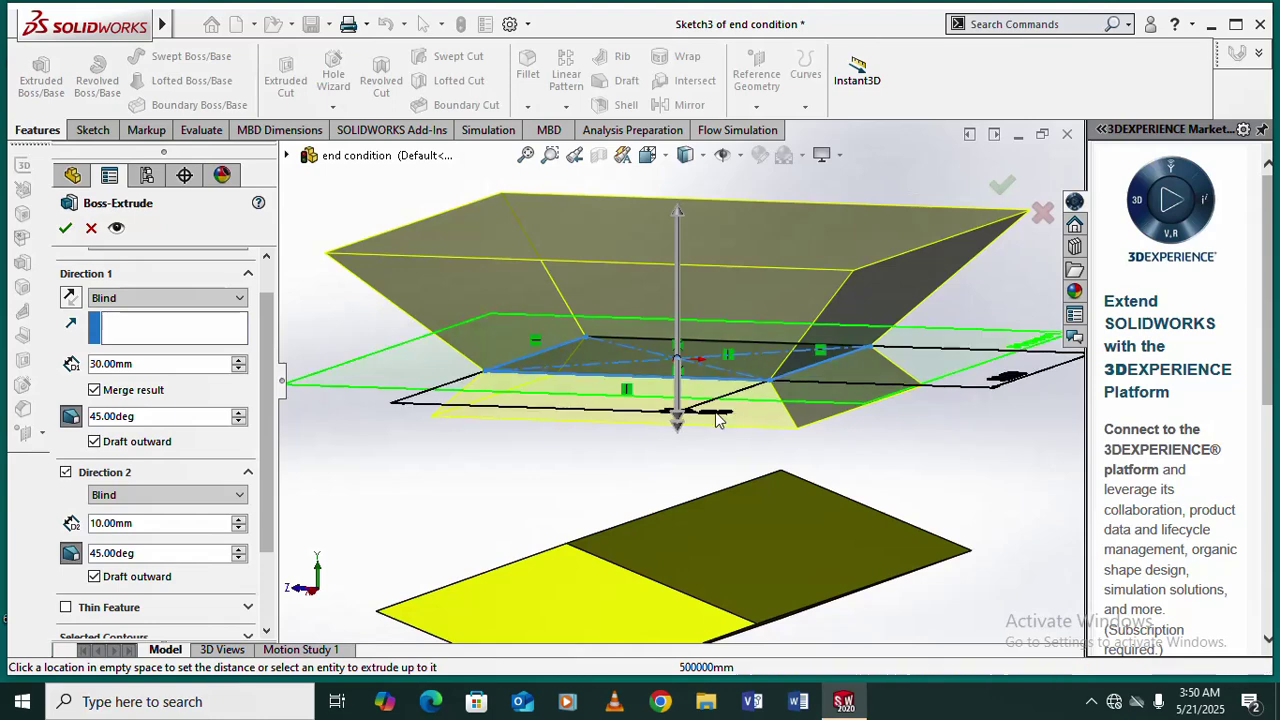
drag(677, 432, 677, 489)
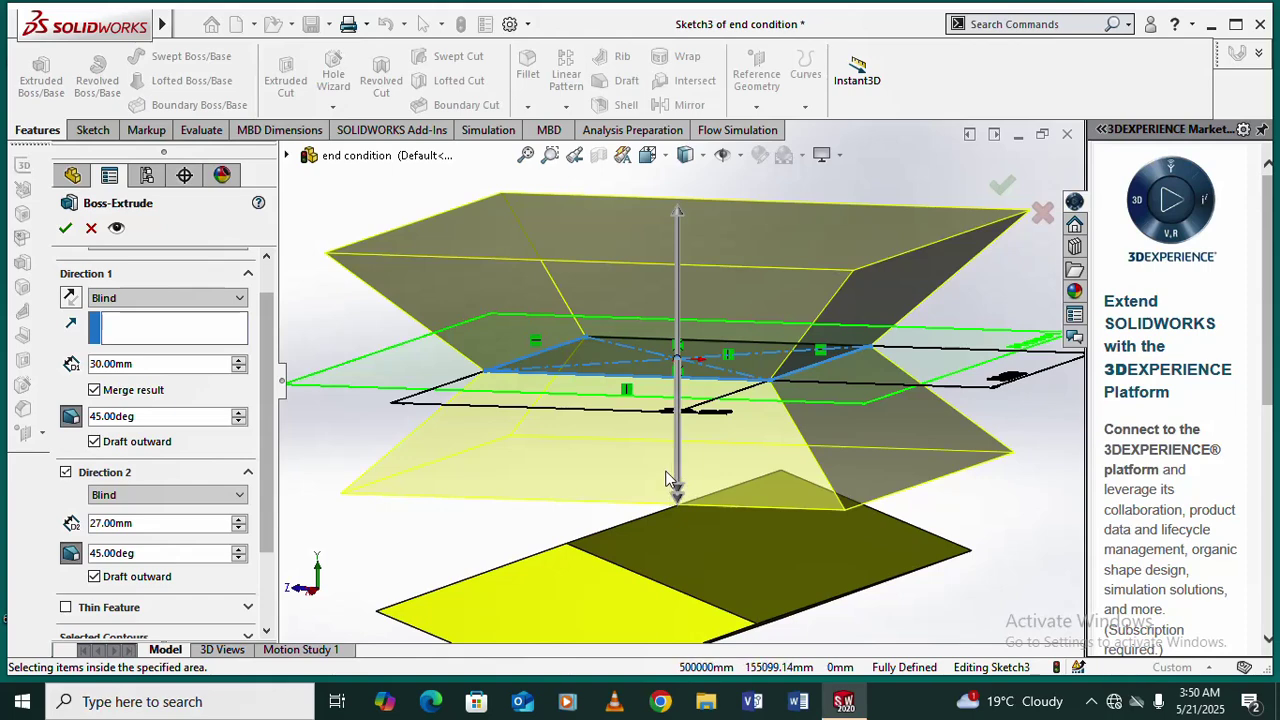
Step: Stretch both extrusion depths freehand in the model view, to about 53 mm in Direction 1 and 62 mm in Direction 2
scroll(678, 463, up, 2)
scroll(678, 461, down, 2)
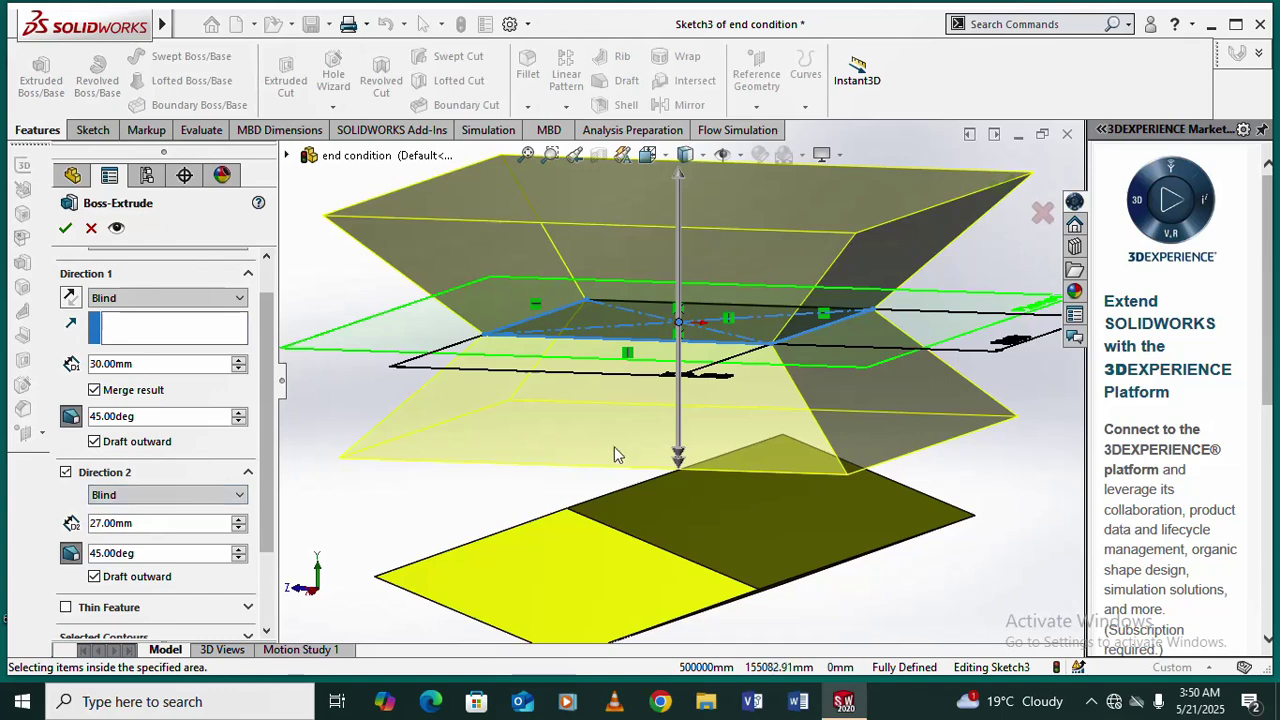
scroll(683, 416, up, 1)
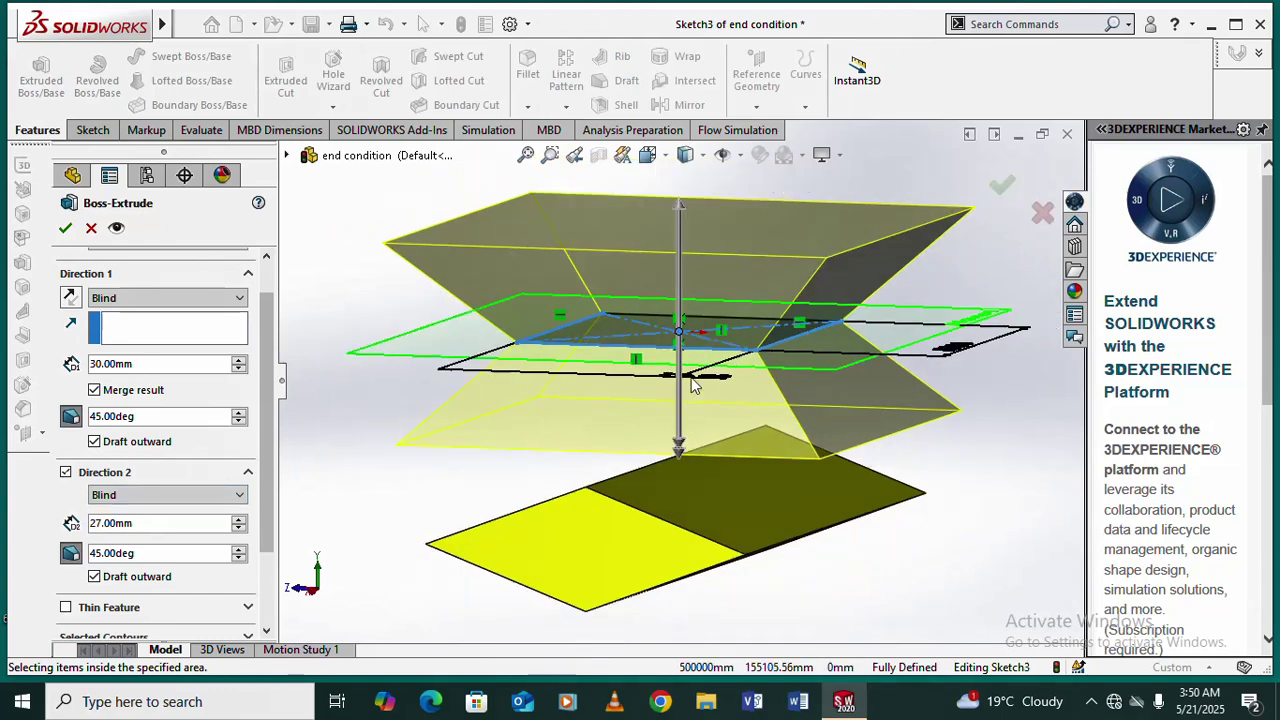
scroll(675, 283, up, 1)
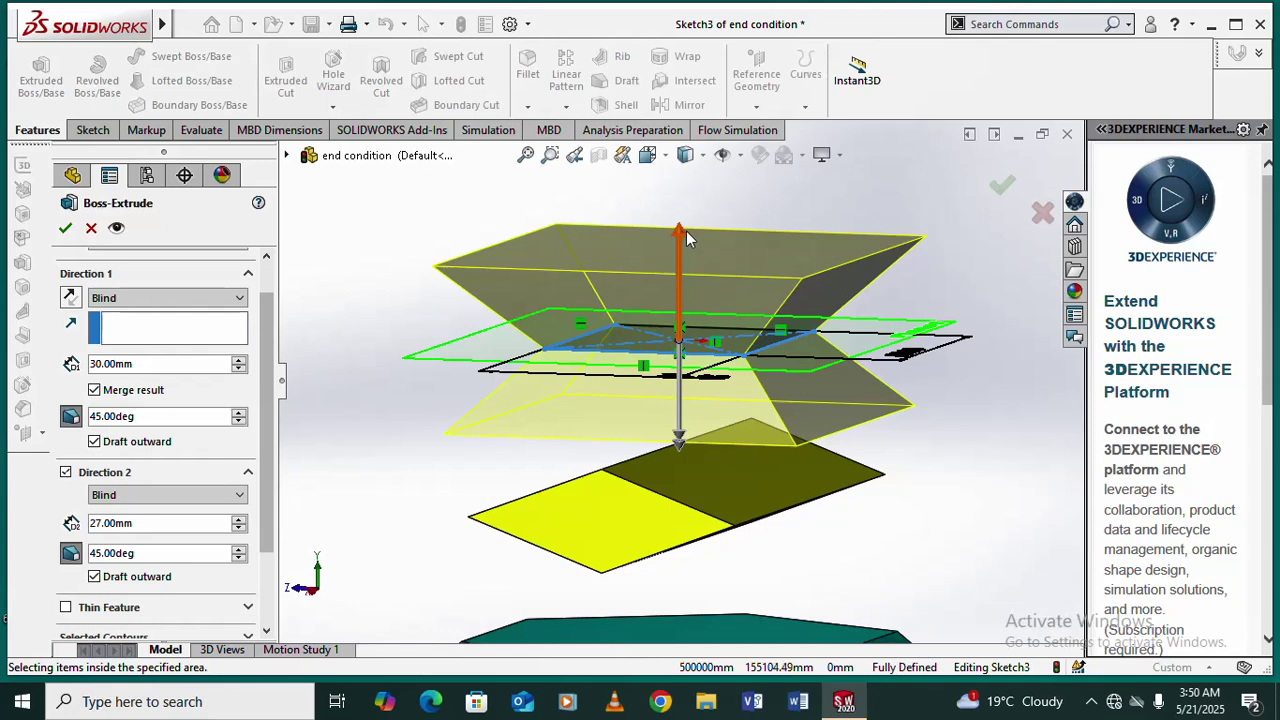
drag(684, 231, 686, 160)
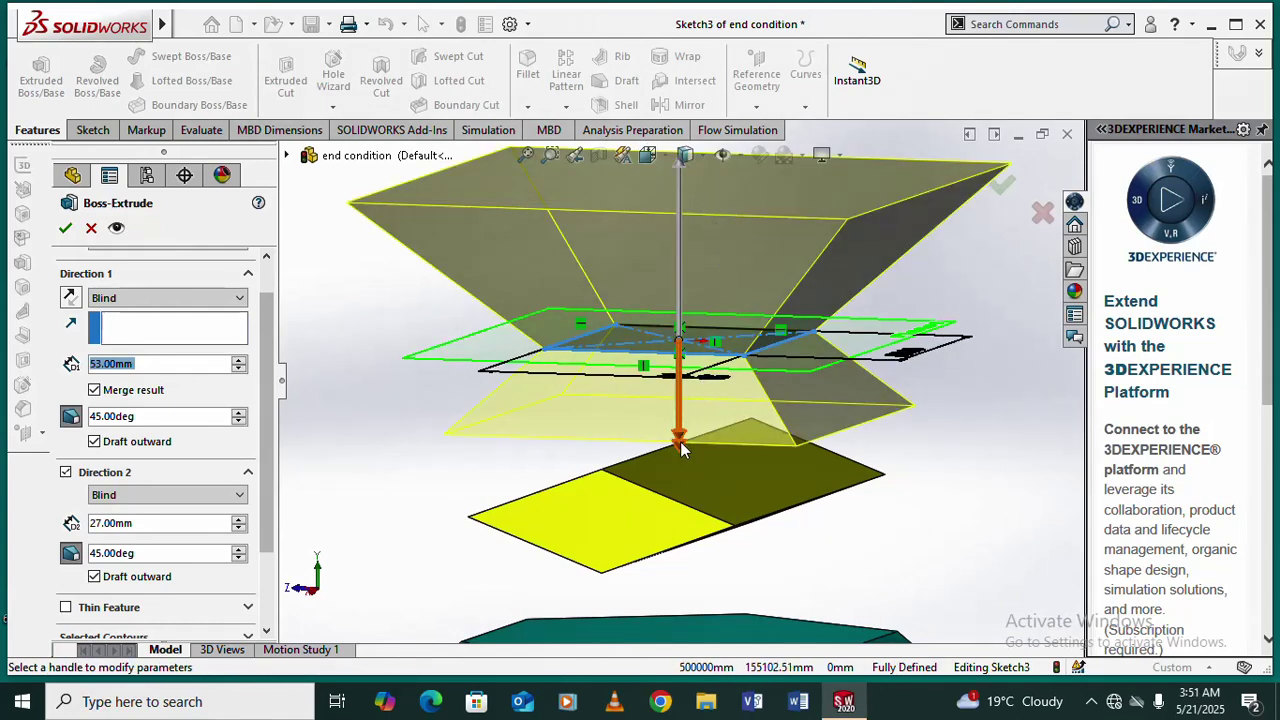
drag(680, 441, 680, 532)
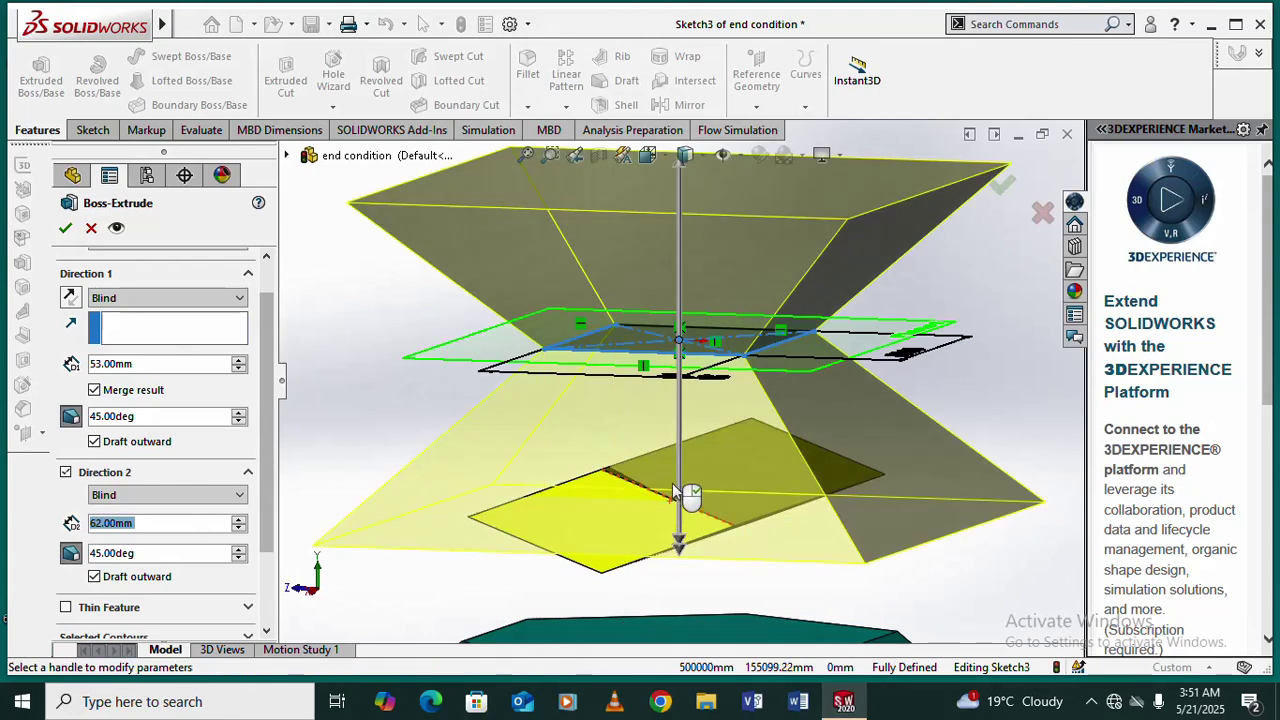
Step: Set the extrusion depth to 20 mm in Direction 1 and 50 mm in Direction 2
scroll(713, 388, up, 2)
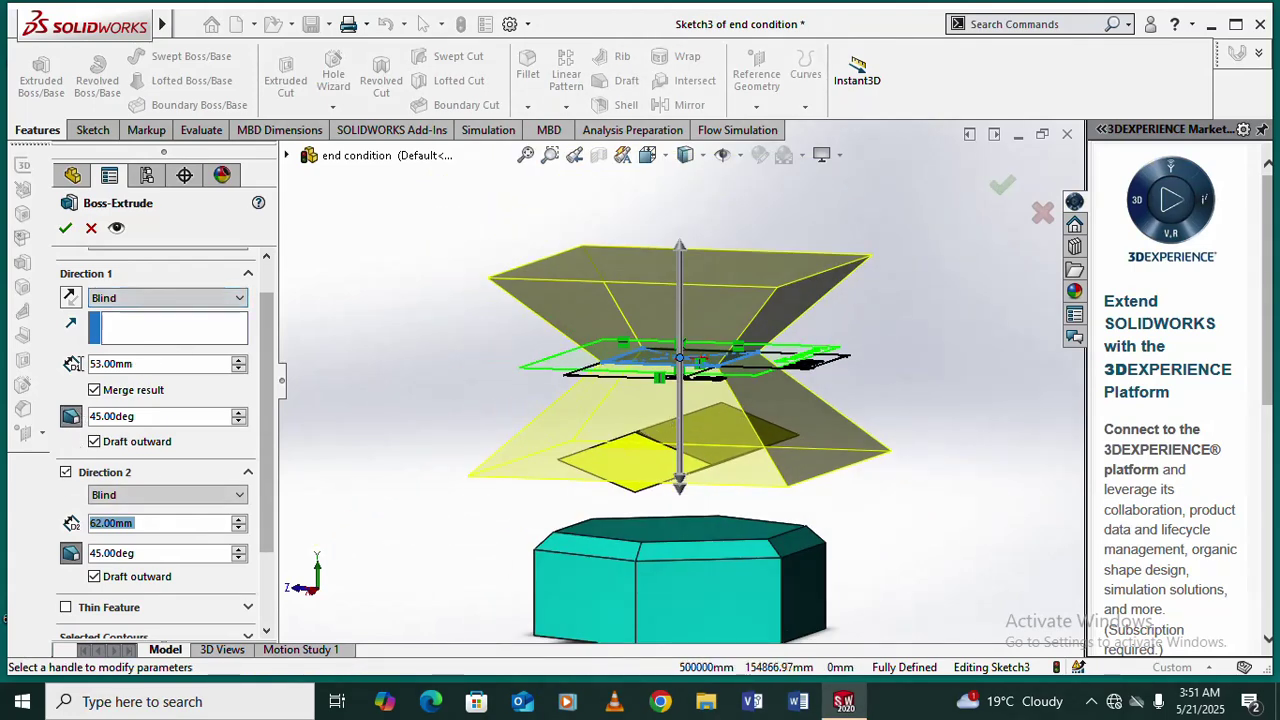
double_click(110, 364)
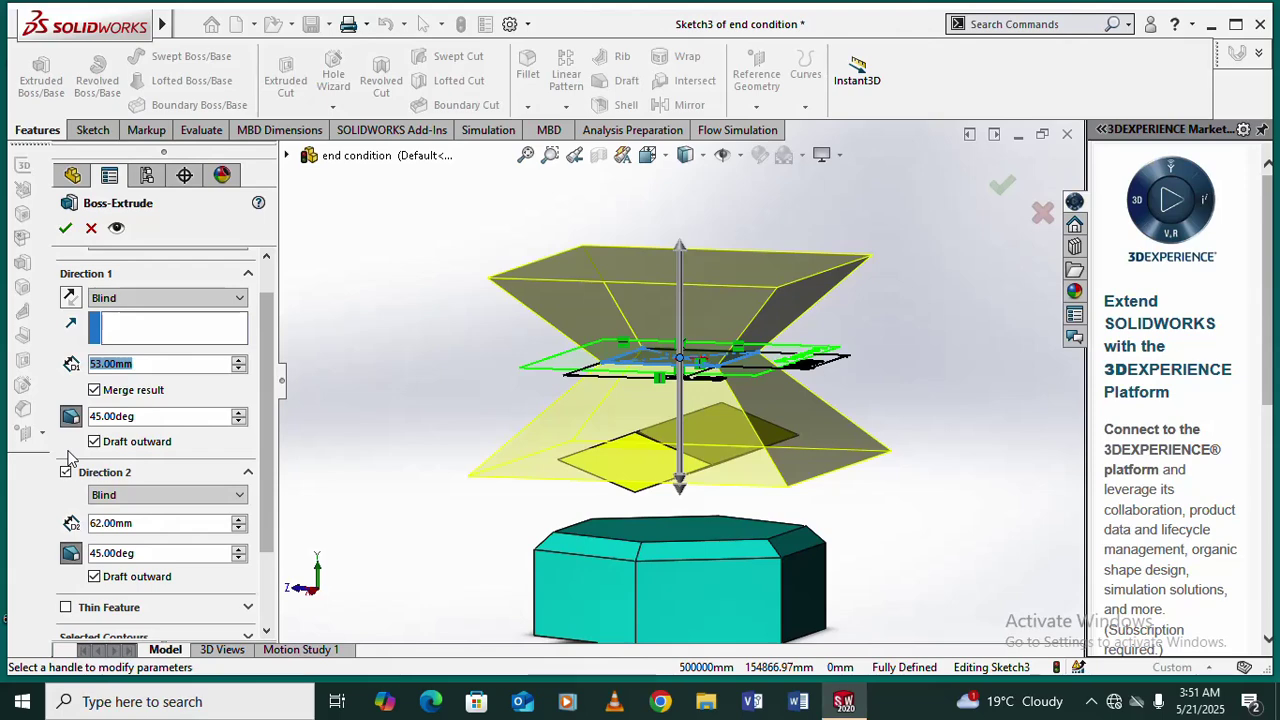
text(20)
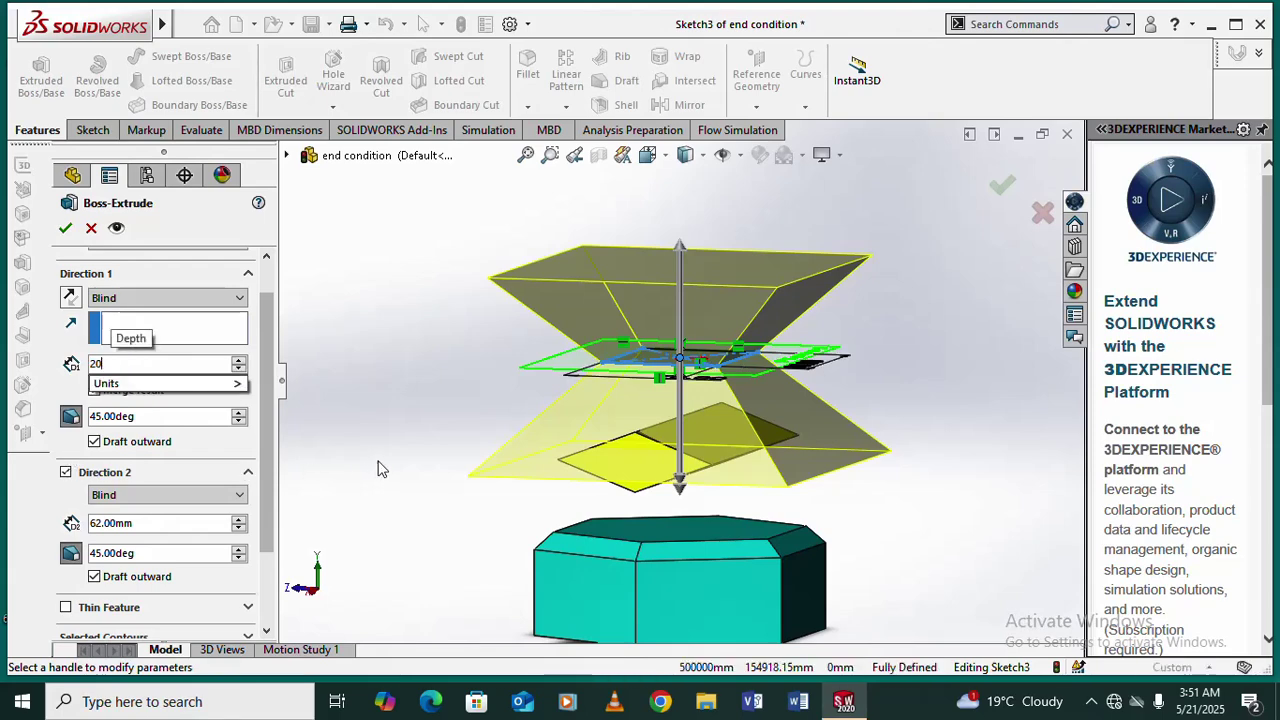
key(Return)
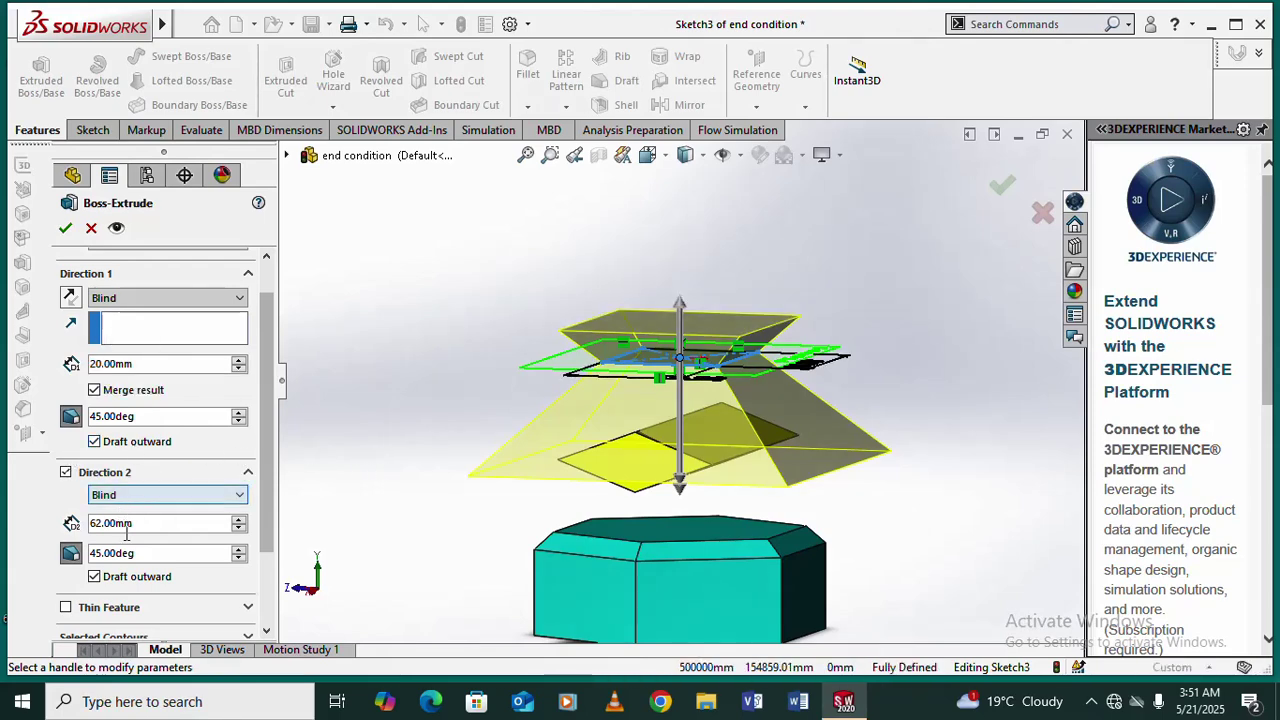
drag(155, 523, 70, 535)
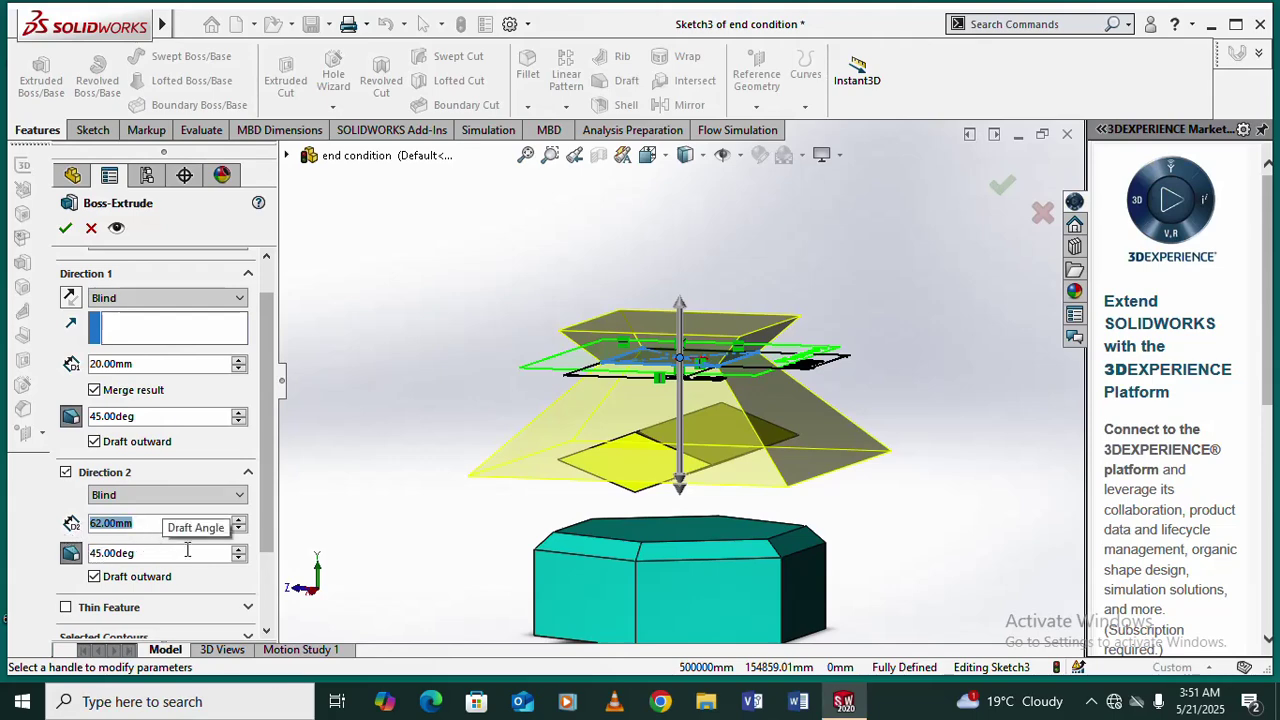
text(50)
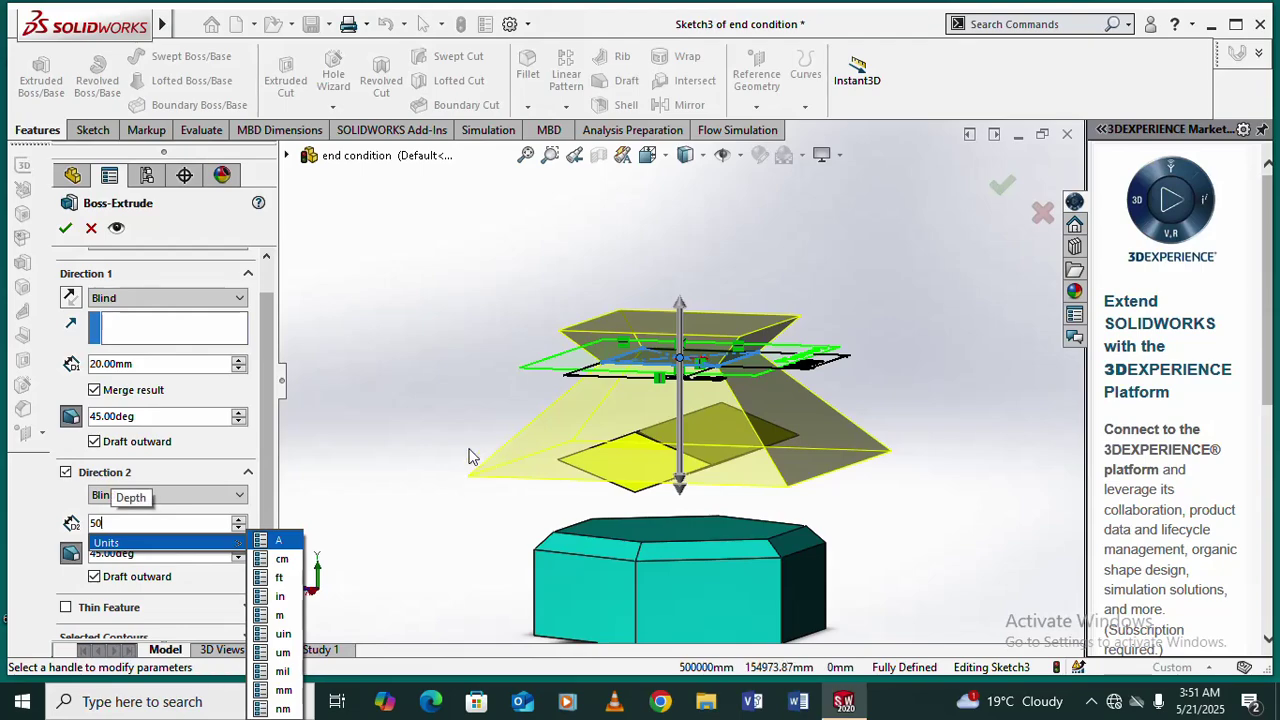
click(454, 439)
Step: Check the two-direction drafted extrusion's preview from several sides and accept the feature
scroll(789, 441, down, 1)
middle_drag(789, 441, 948, 420)
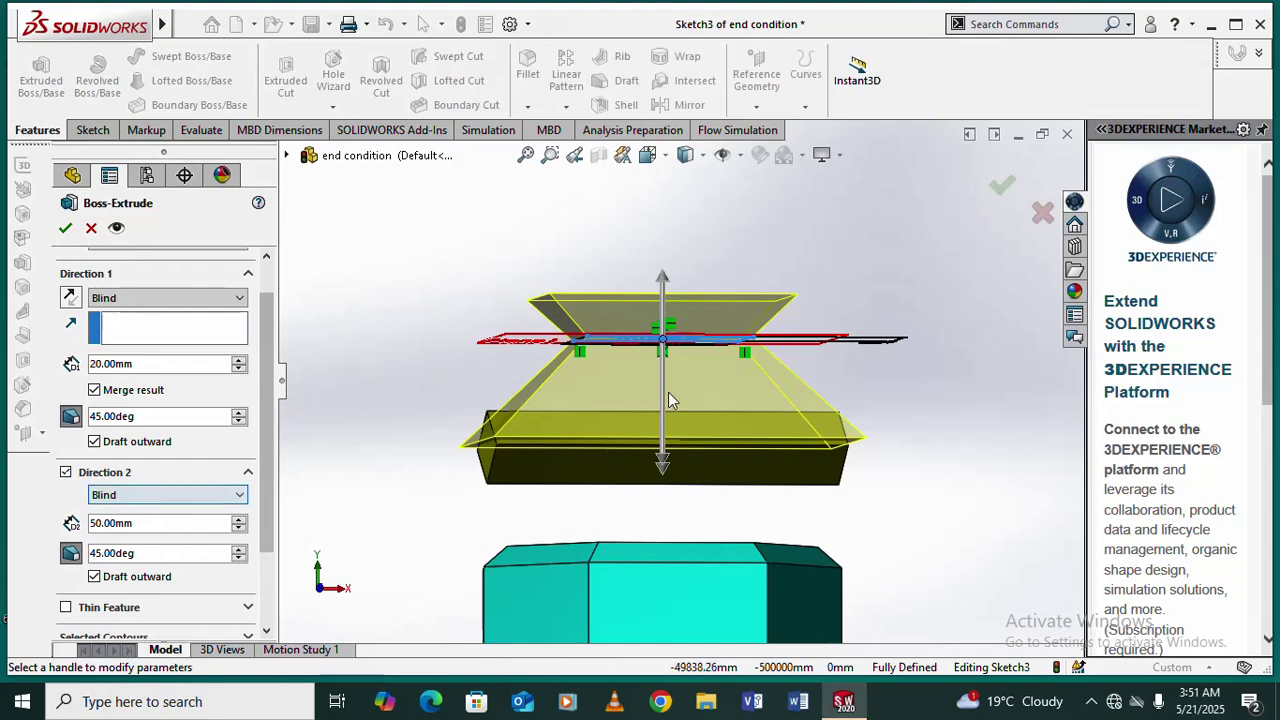
middle_drag(670, 400, 830, 416)
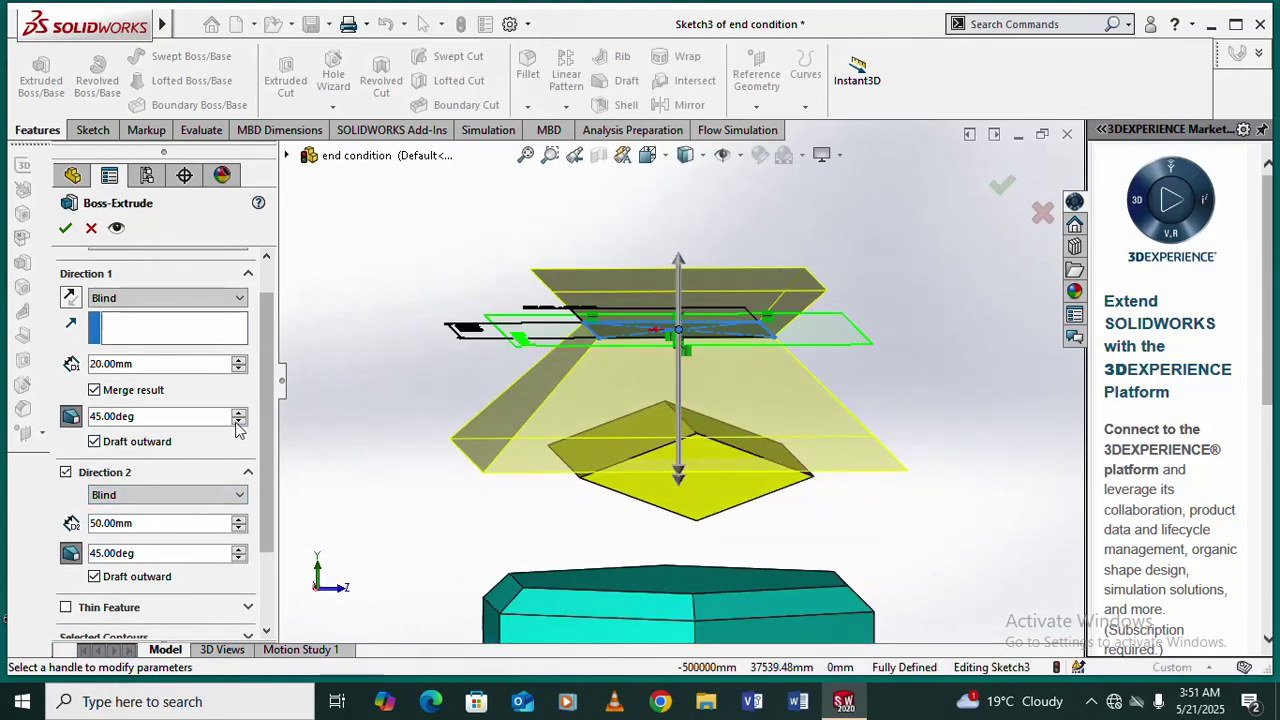
mouse_move(265, 412)
mouse_down()
mouse_move(277, 545)
mouse_move(289, 394)
mouse_move(284, 556)
mouse_move(327, 368)
mouse_up()
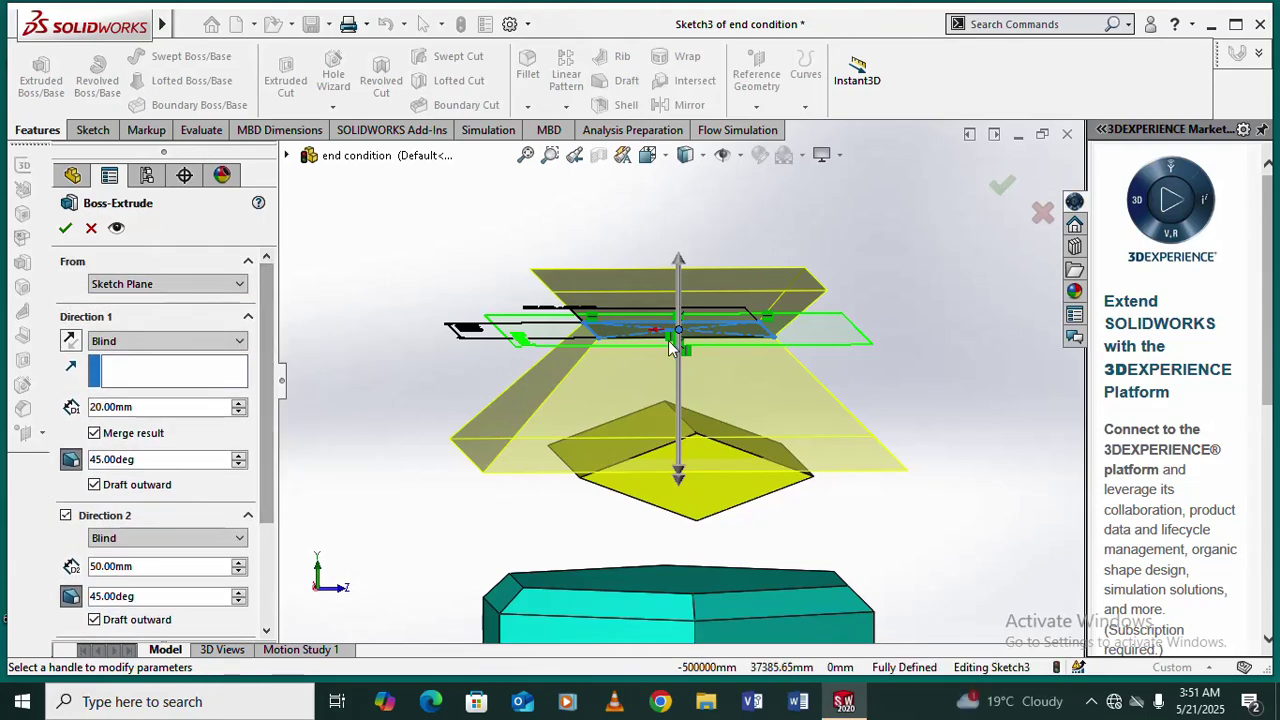
middle_drag(661, 340, 556, 415)
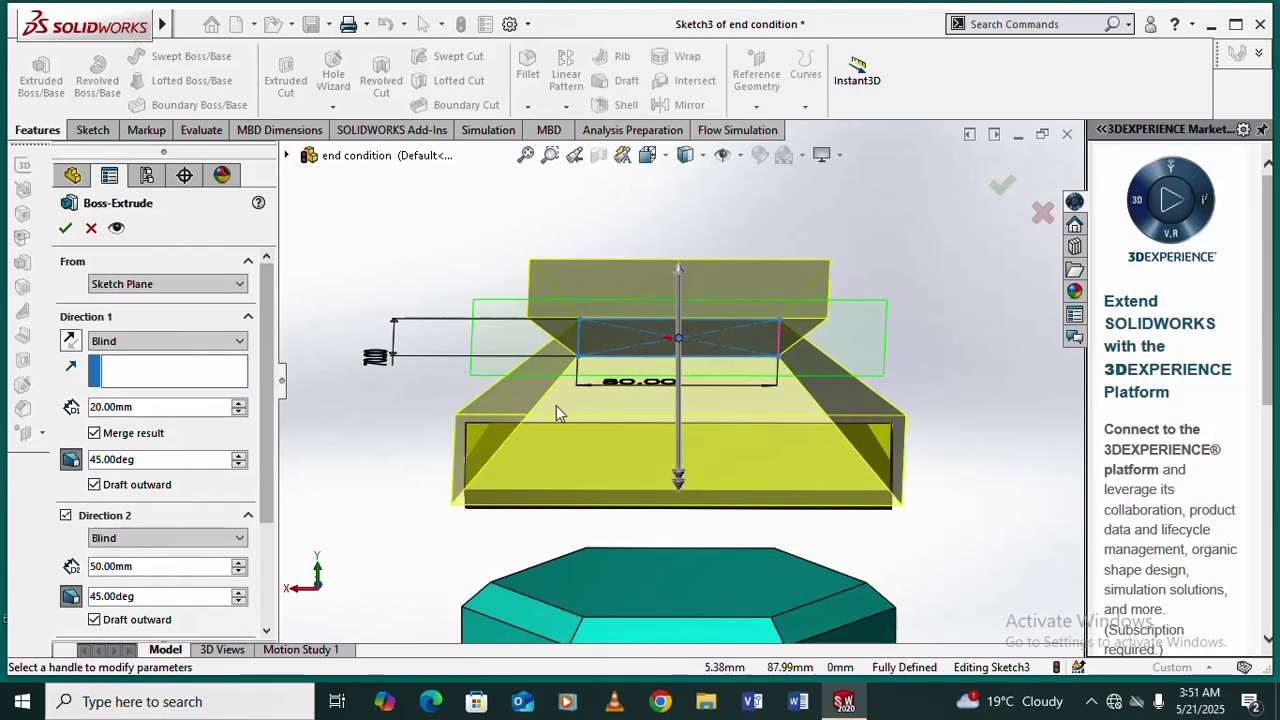
click(65, 229)
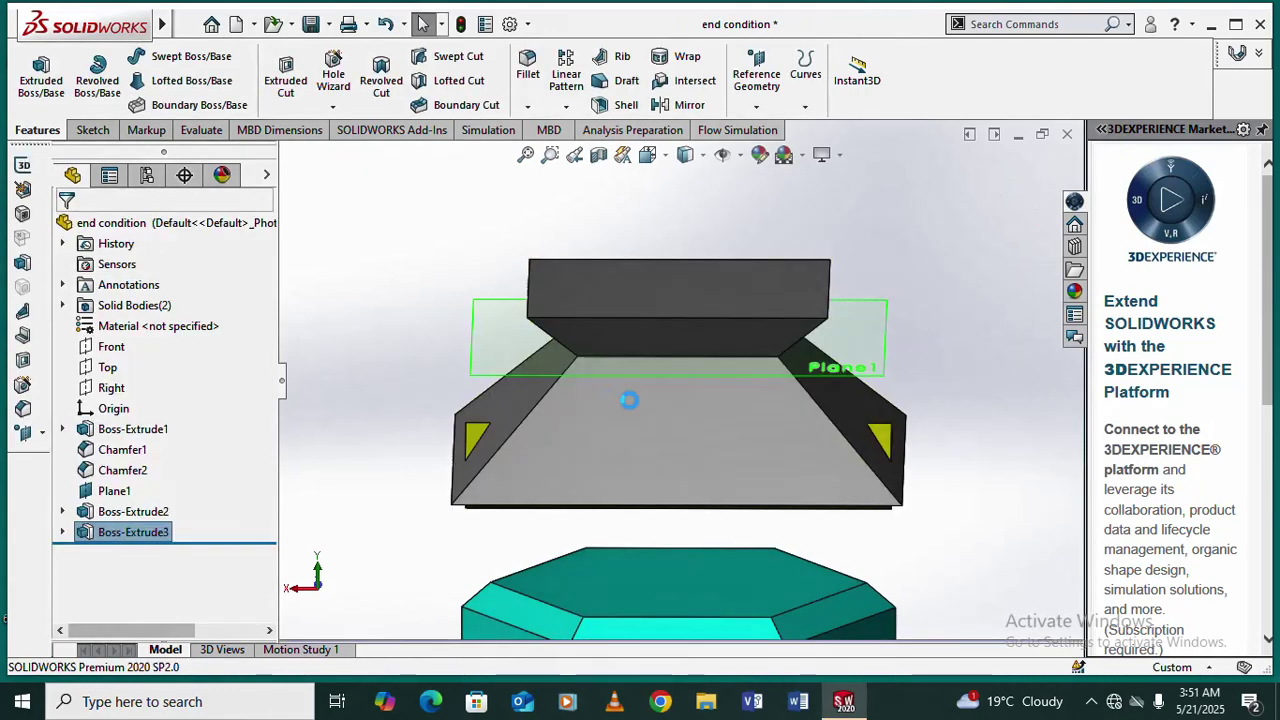
scroll(649, 415, down, 2)
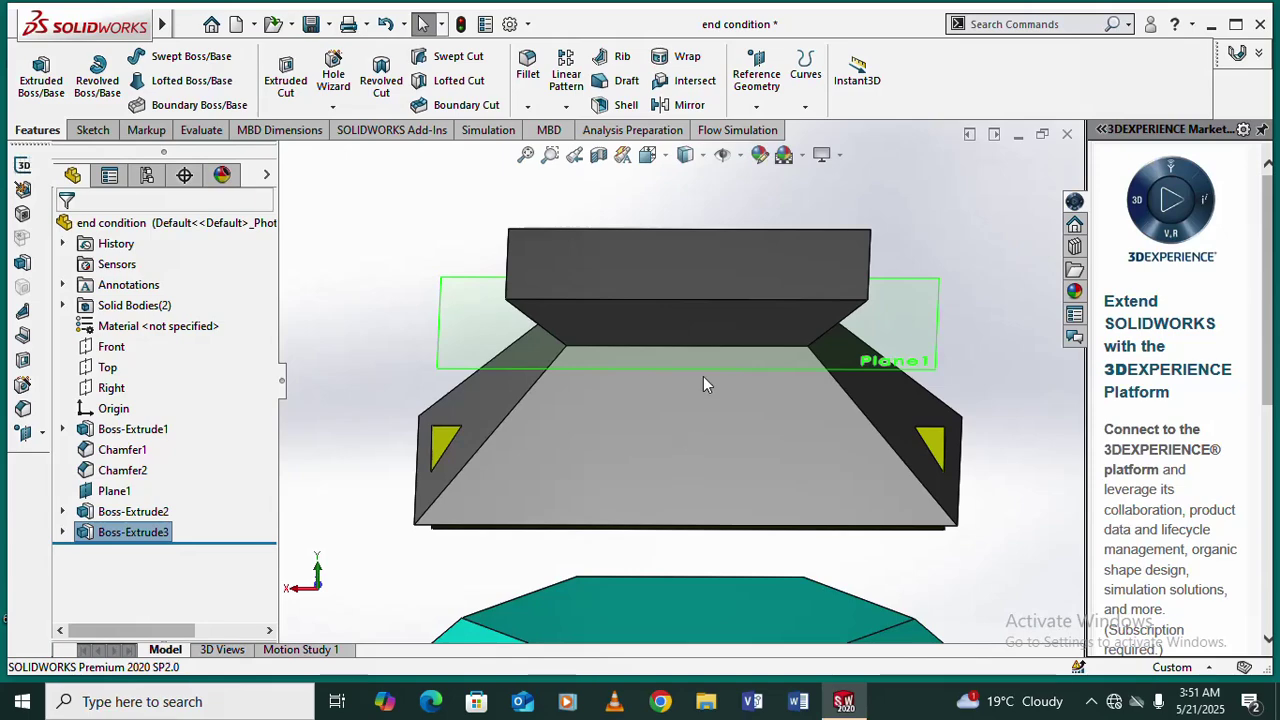
Step: Edit Boss-Extrude3 to use the Through All end condition in Direction 1 and reverse it toward the octagonal base
middle_drag(643, 463, 285, 557)
scroll(648, 493, up, 2)
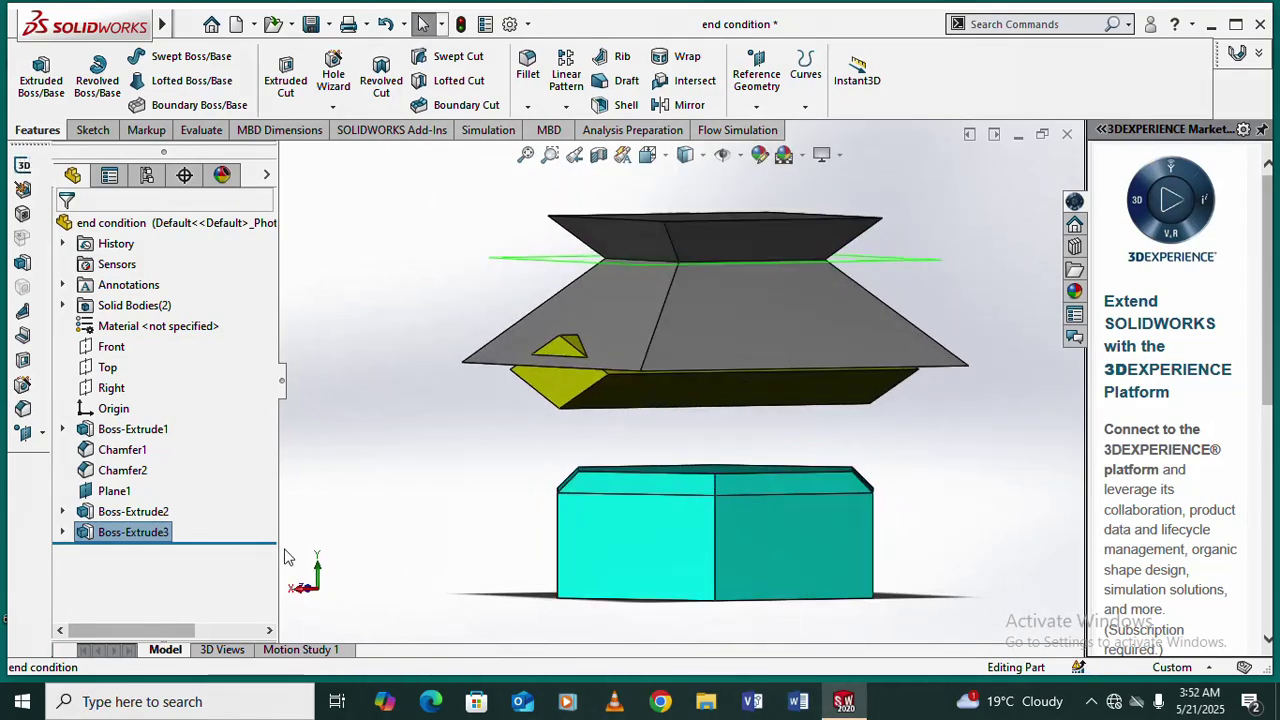
right_click(145, 535)
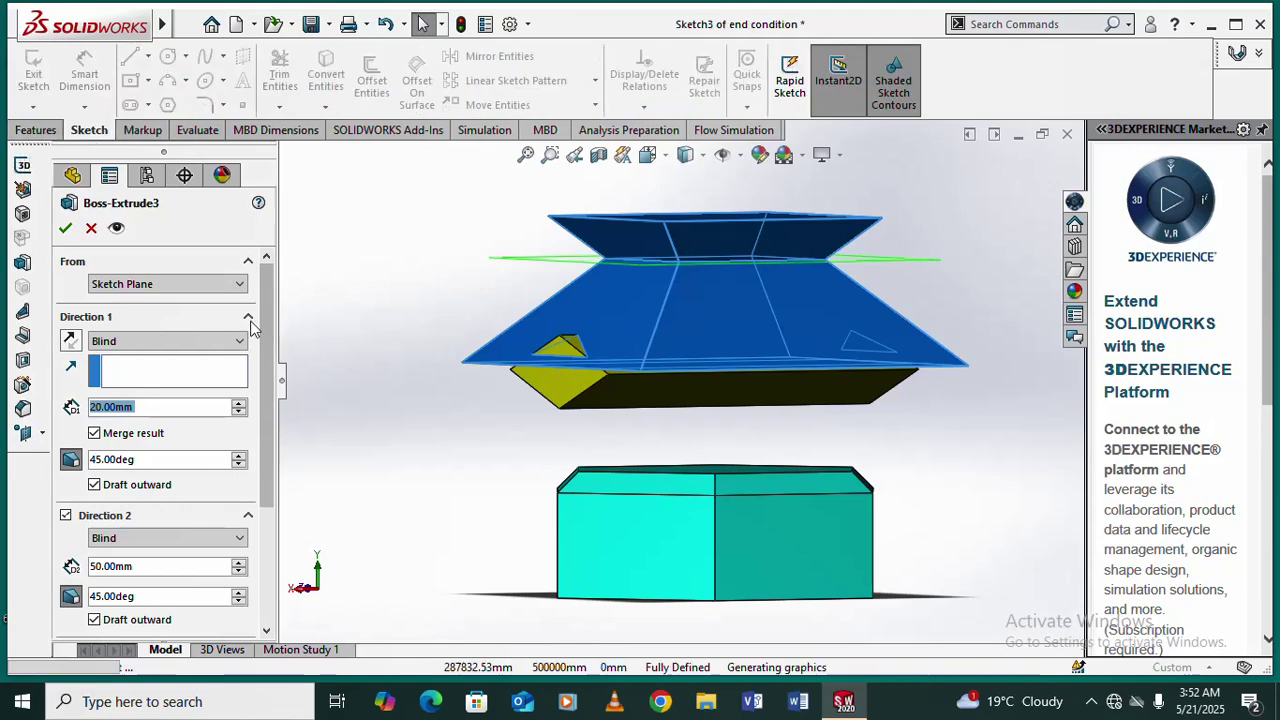
click(240, 342)
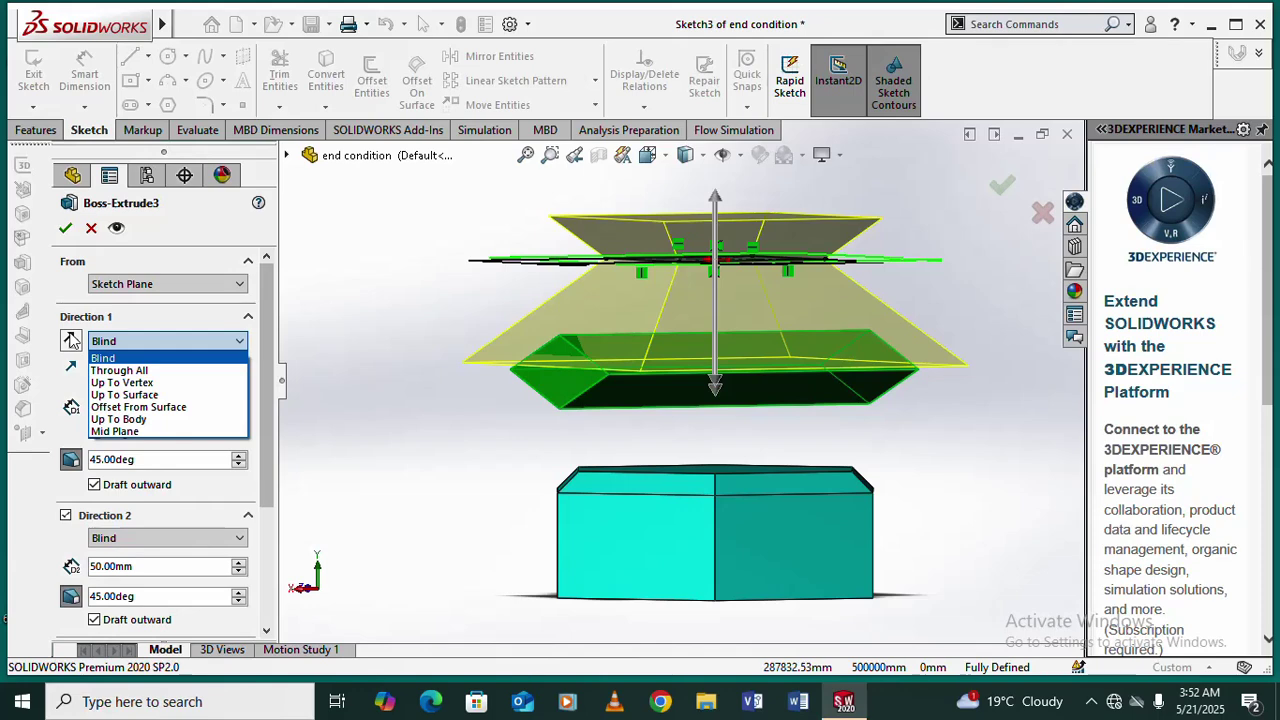
click(71, 341)
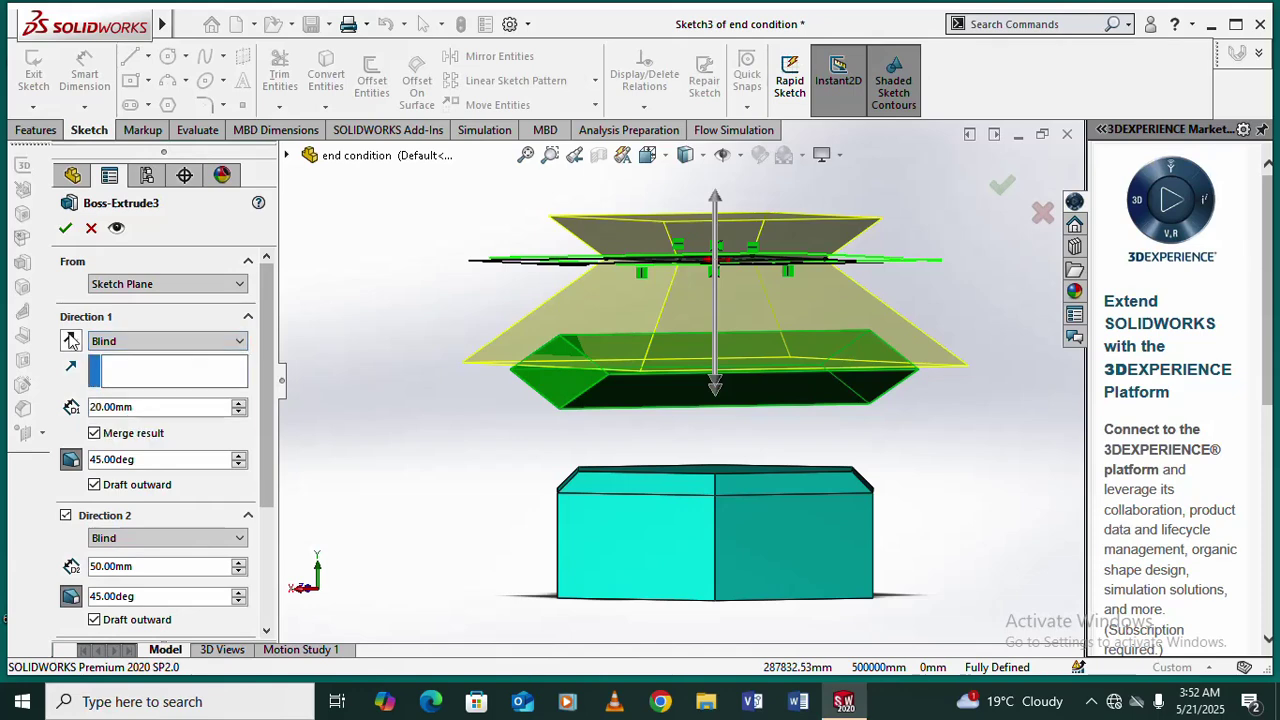
click(240, 343)
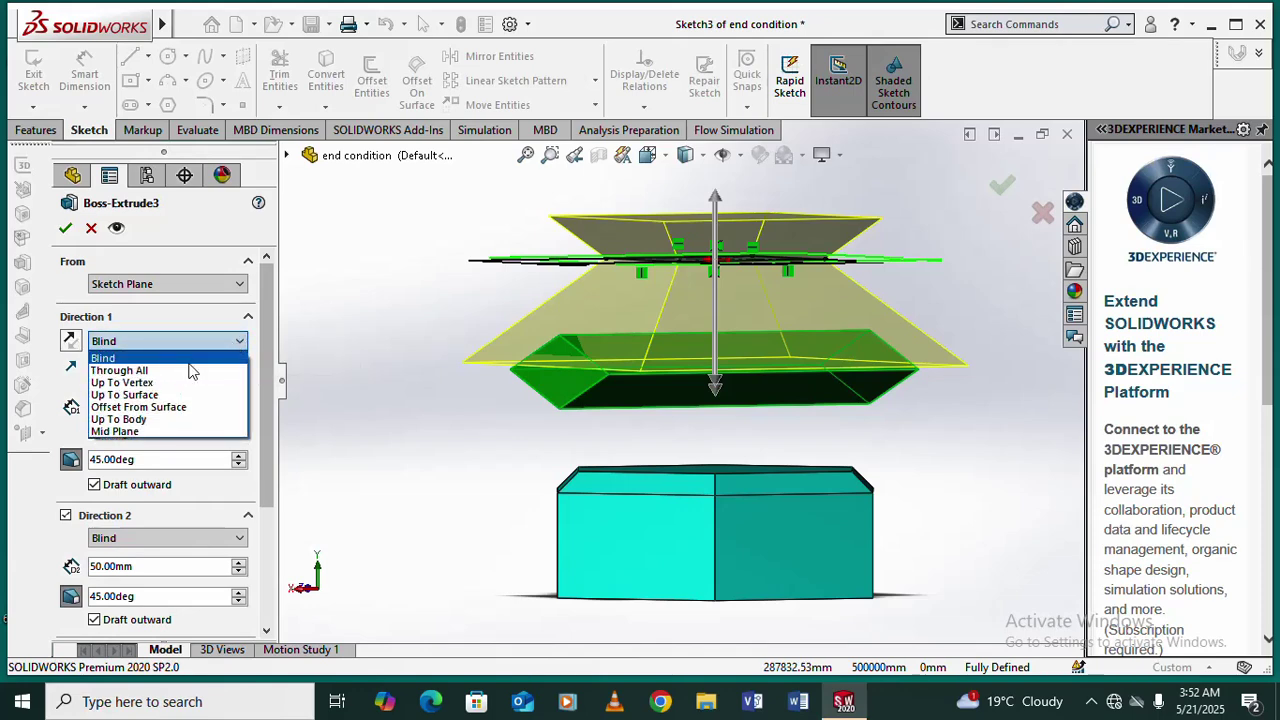
click(196, 366)
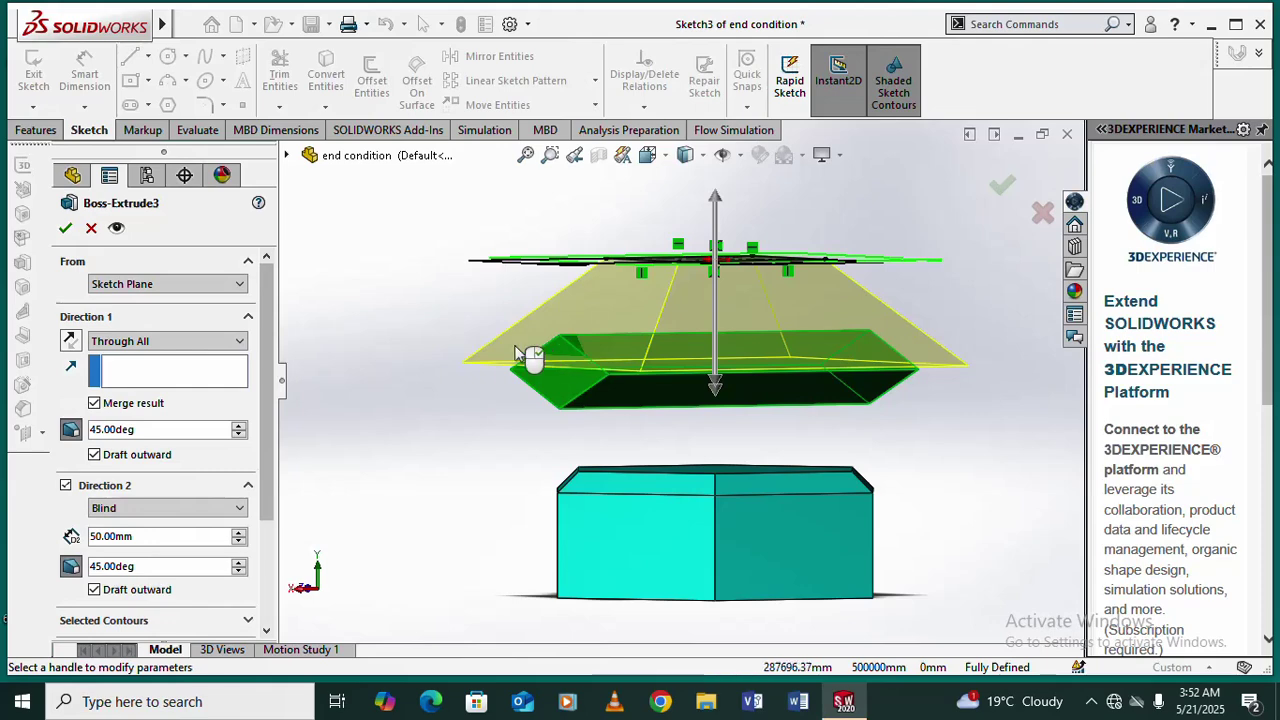
click(71, 341)
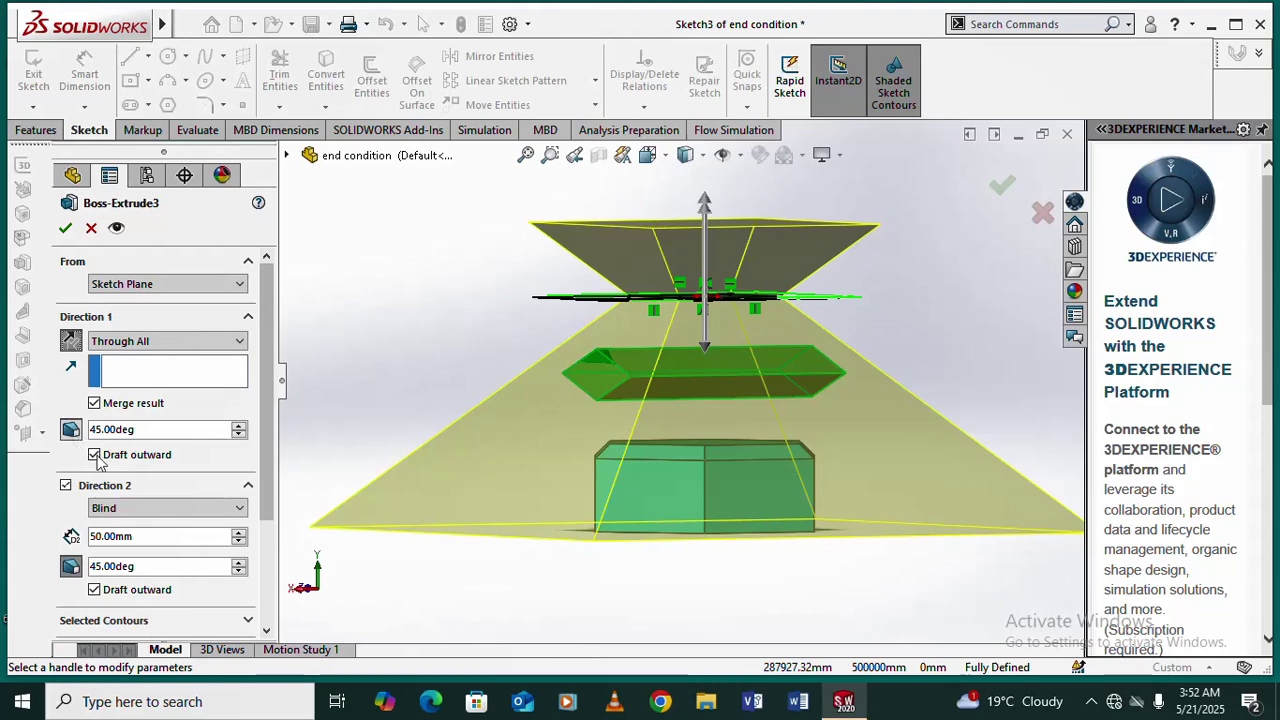
Step: Disable the second extrusion direction and remove the draft from Direction 1, including its outward option
click(94, 455)
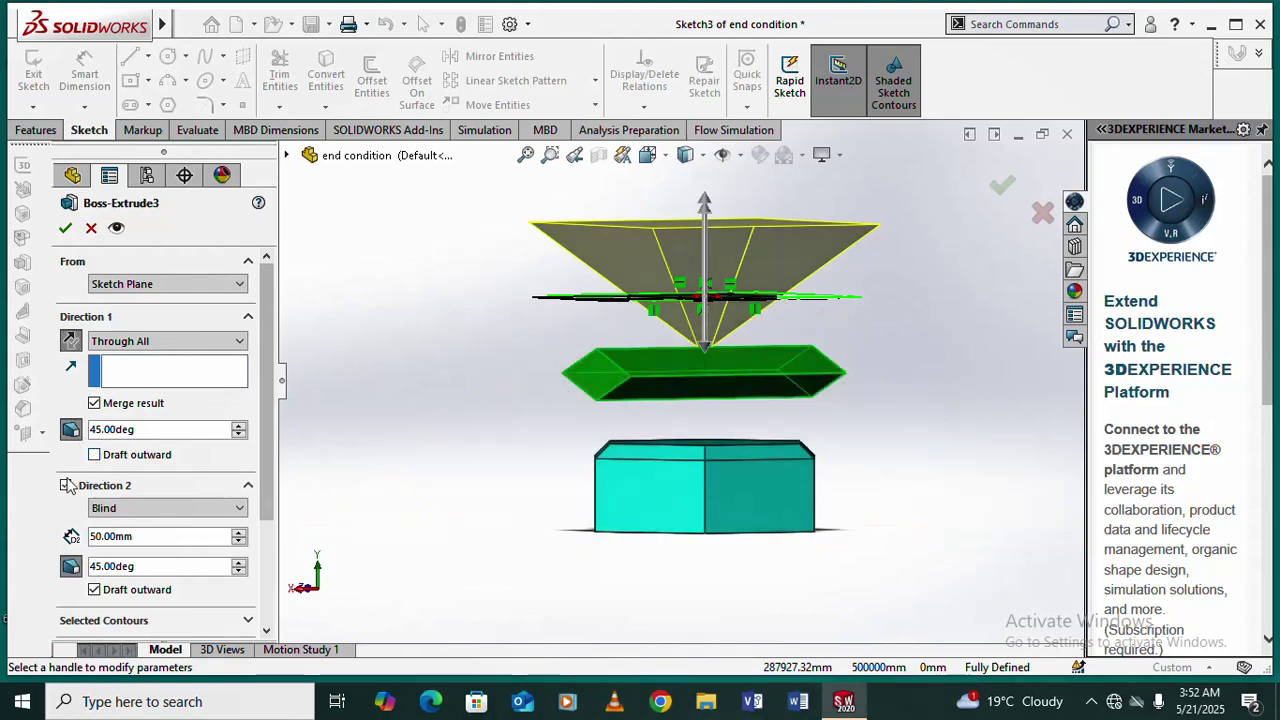
click(65, 486)
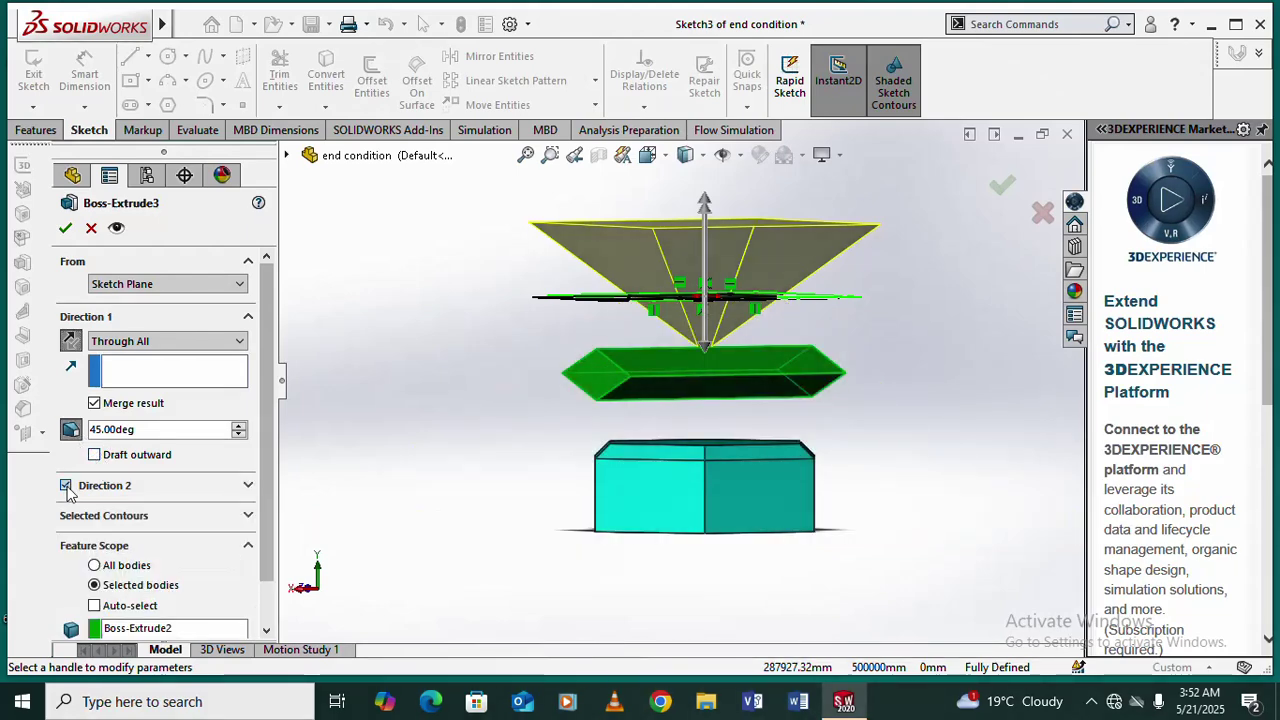
click(70, 430)
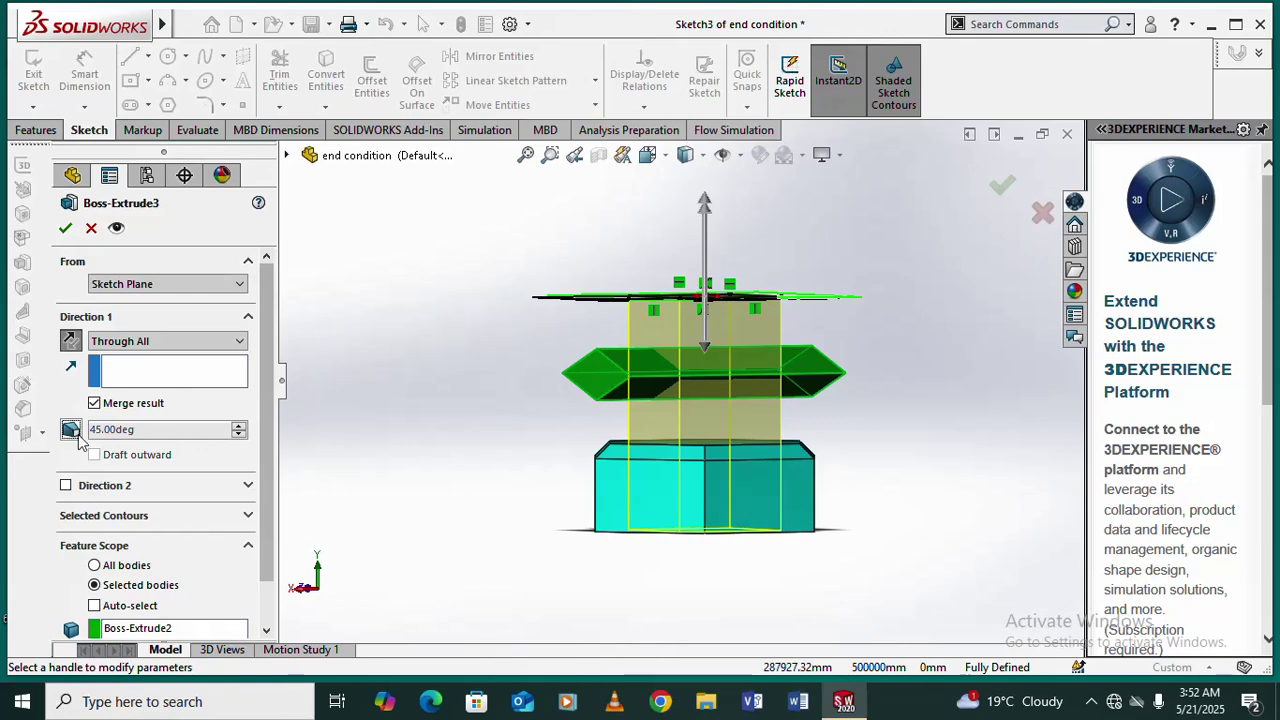
click(71, 341)
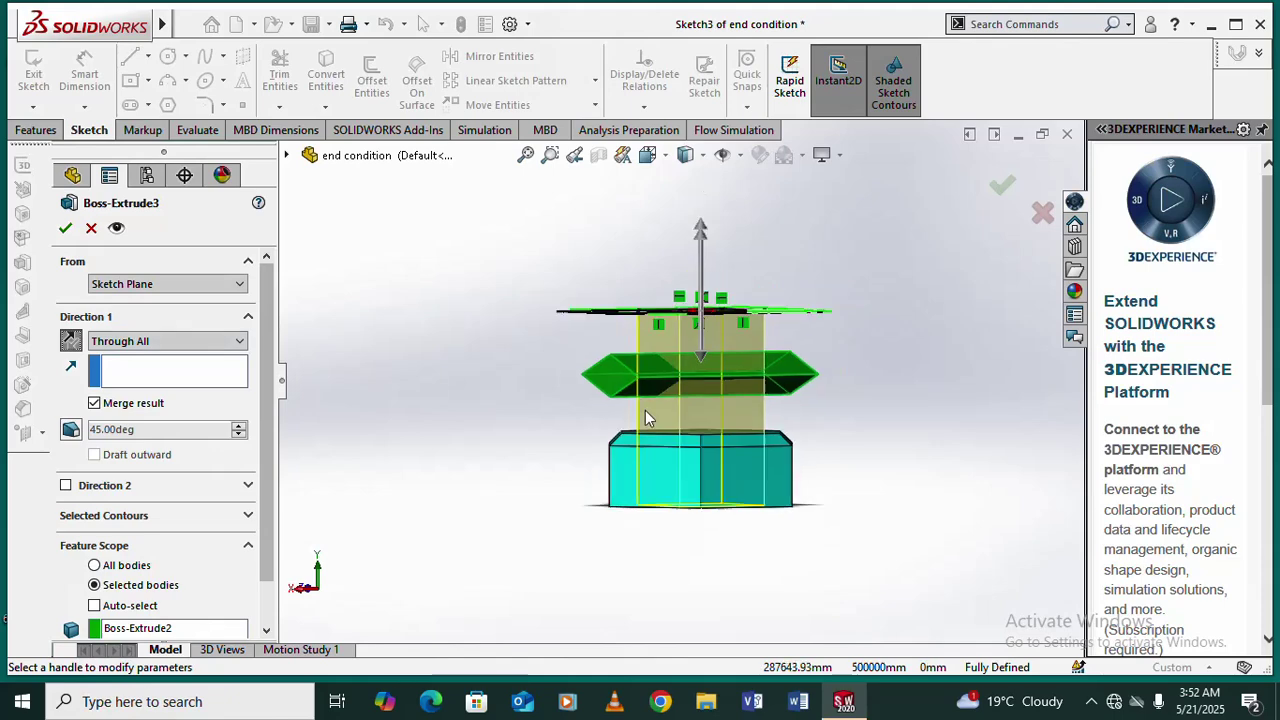
Step: Examine the undrafted Through All extrusion from above and below the octagonal base, and accept the feature
middle_drag(645, 410, 702, 478)
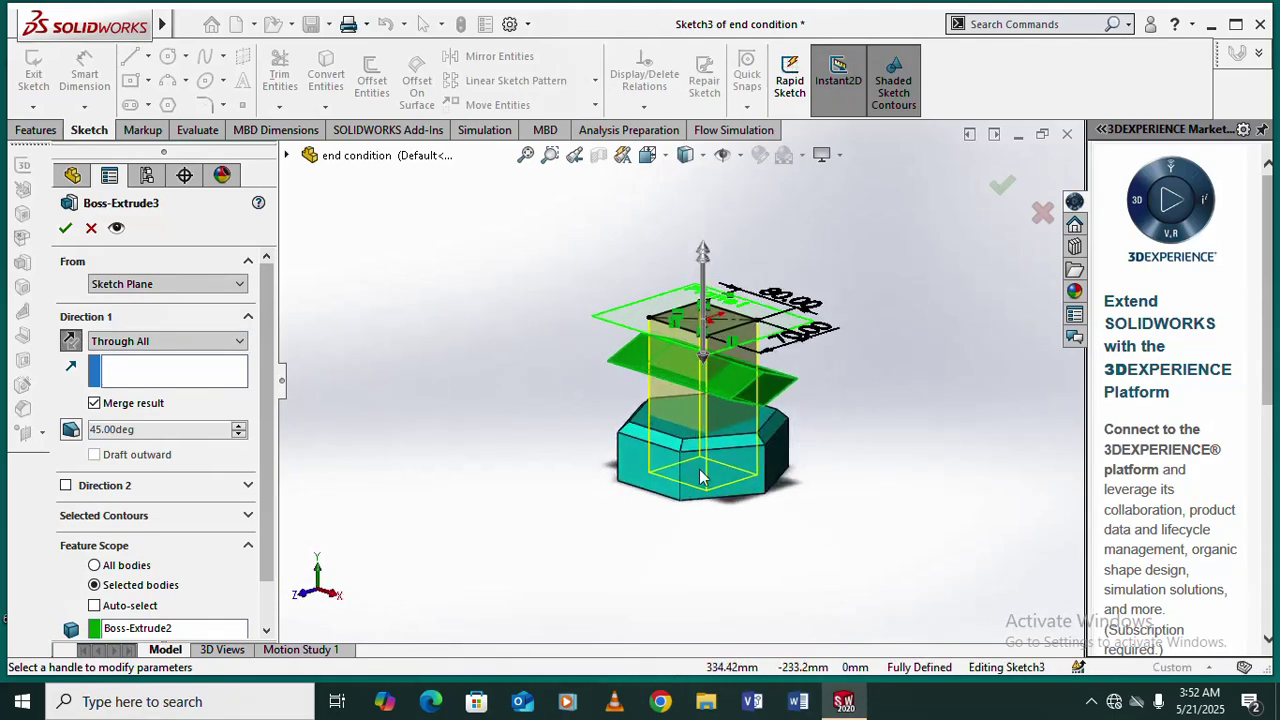
click(238, 343)
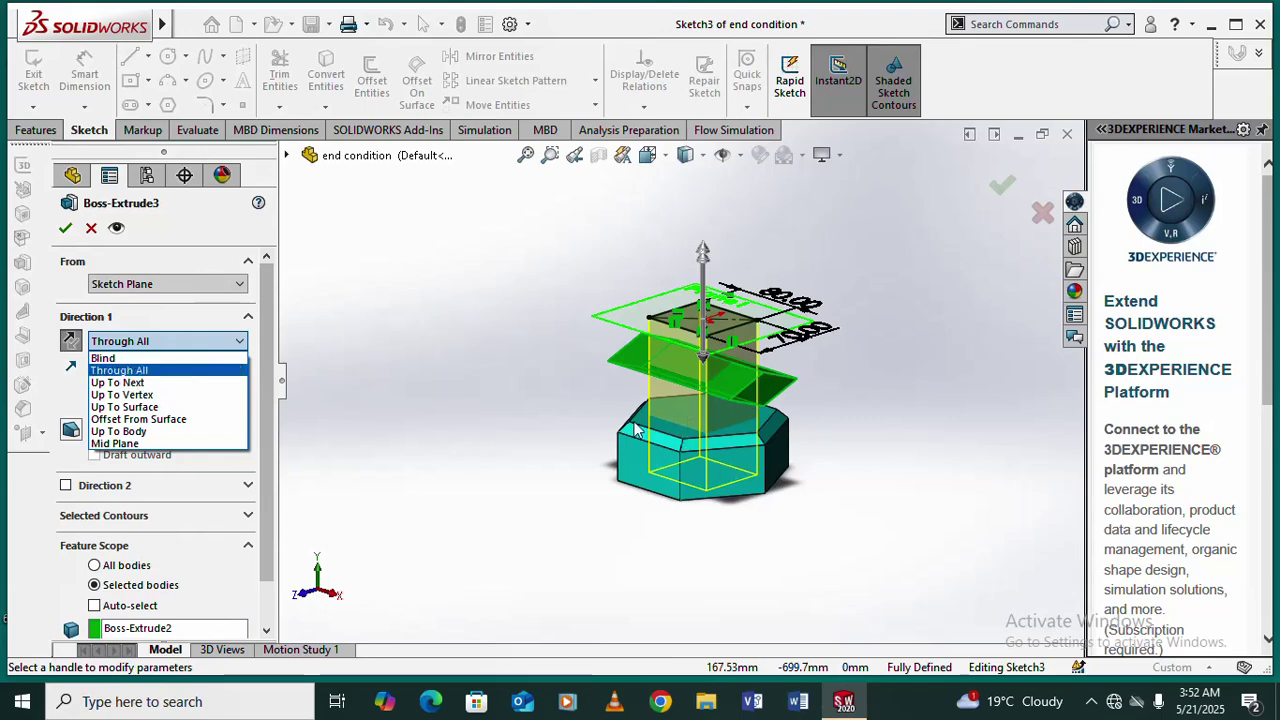
scroll(740, 386, down, 1)
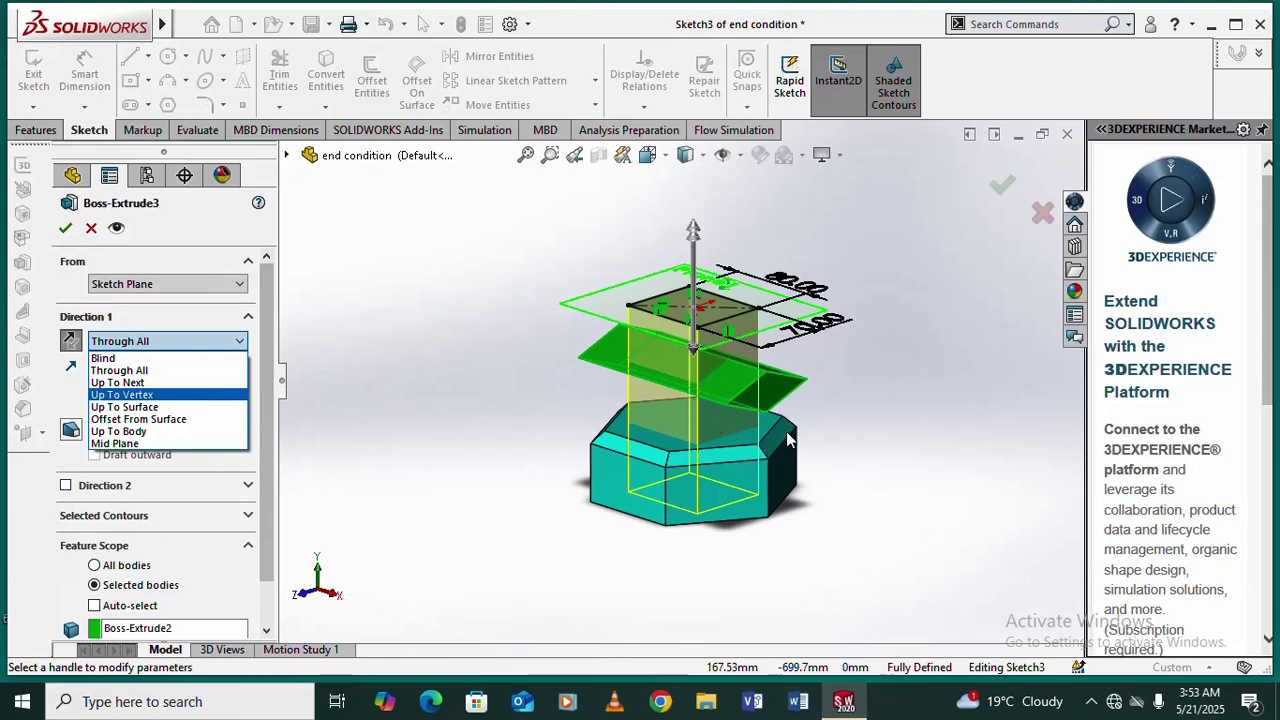
click(930, 360)
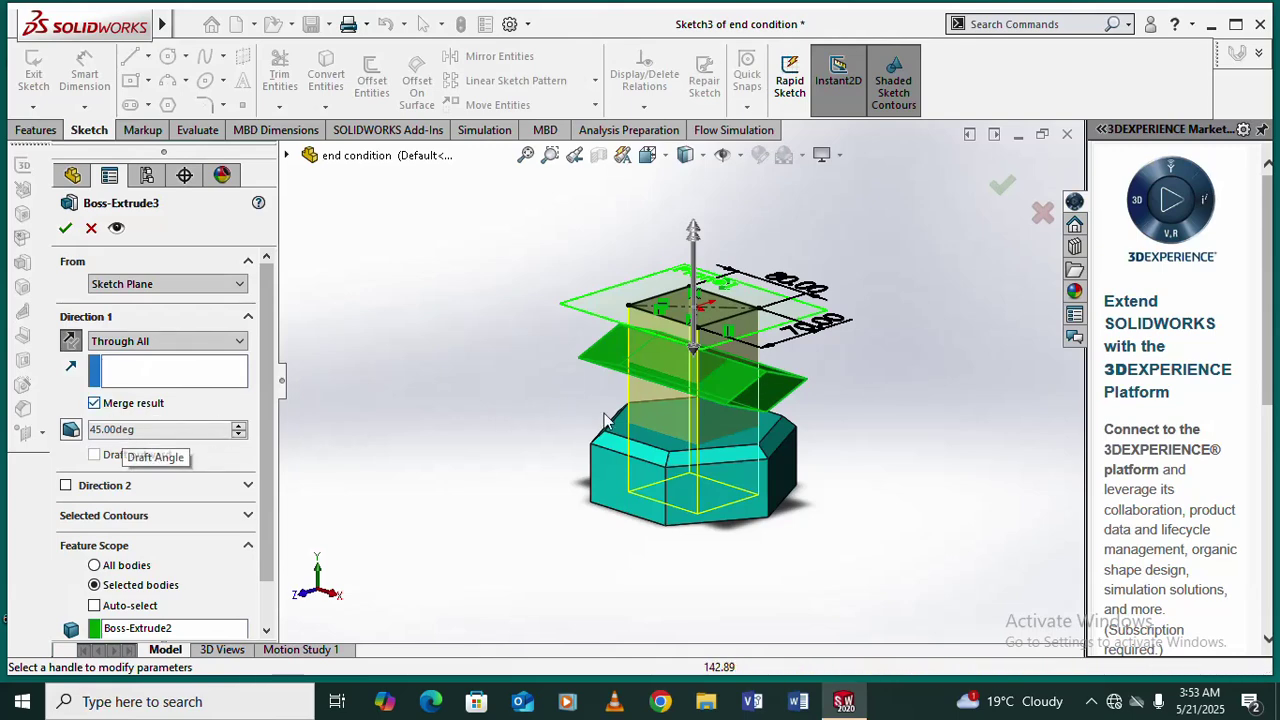
scroll(743, 460, down, 3)
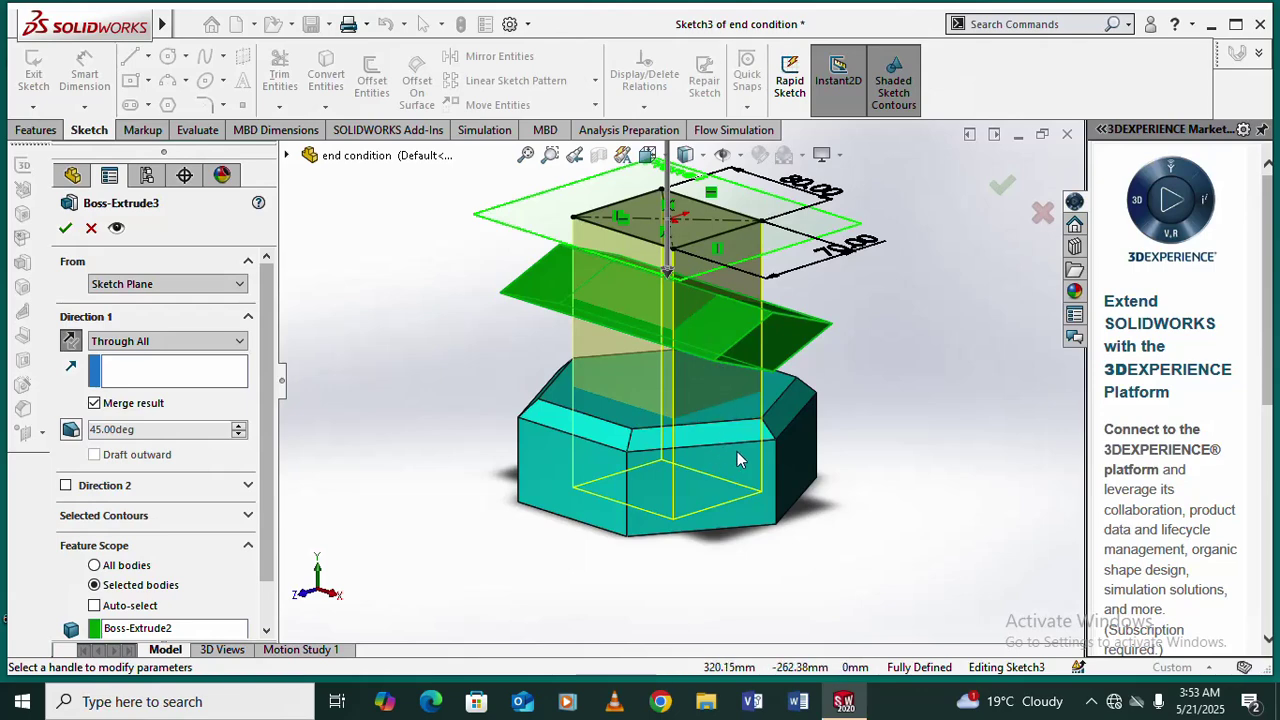
middle_drag(740, 451, 638, 316)
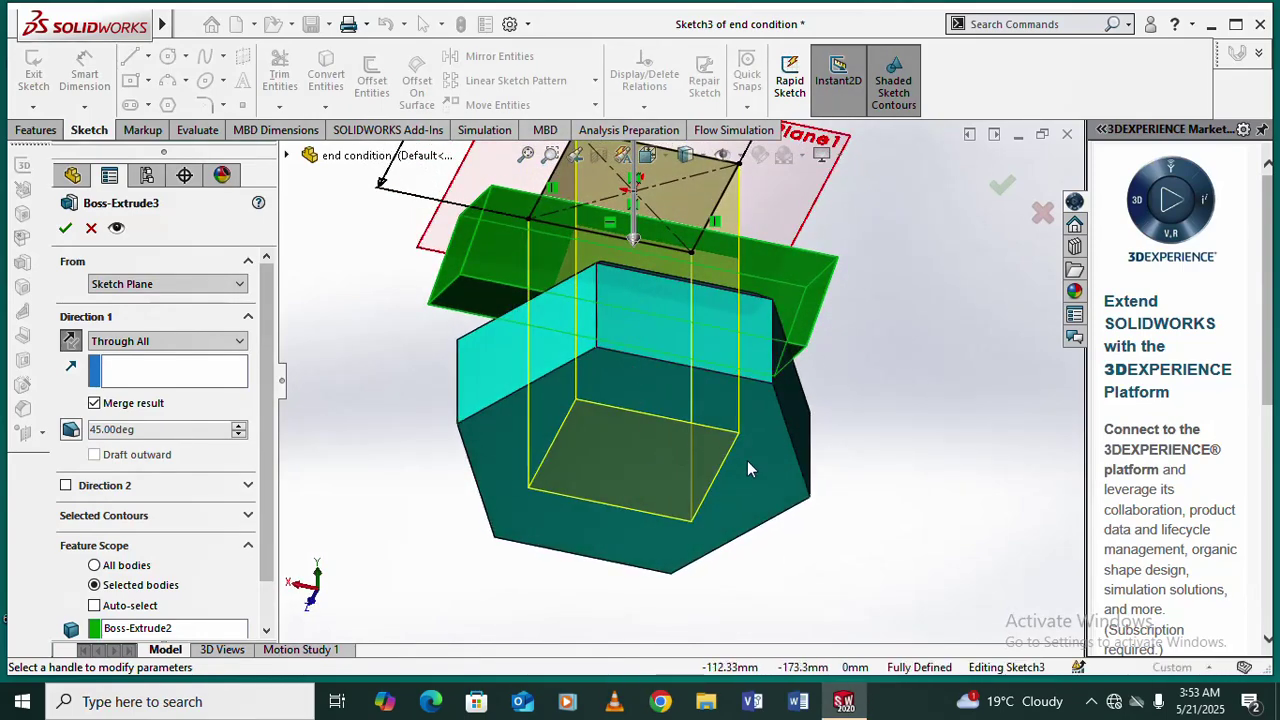
middle_drag(757, 449, 590, 484)
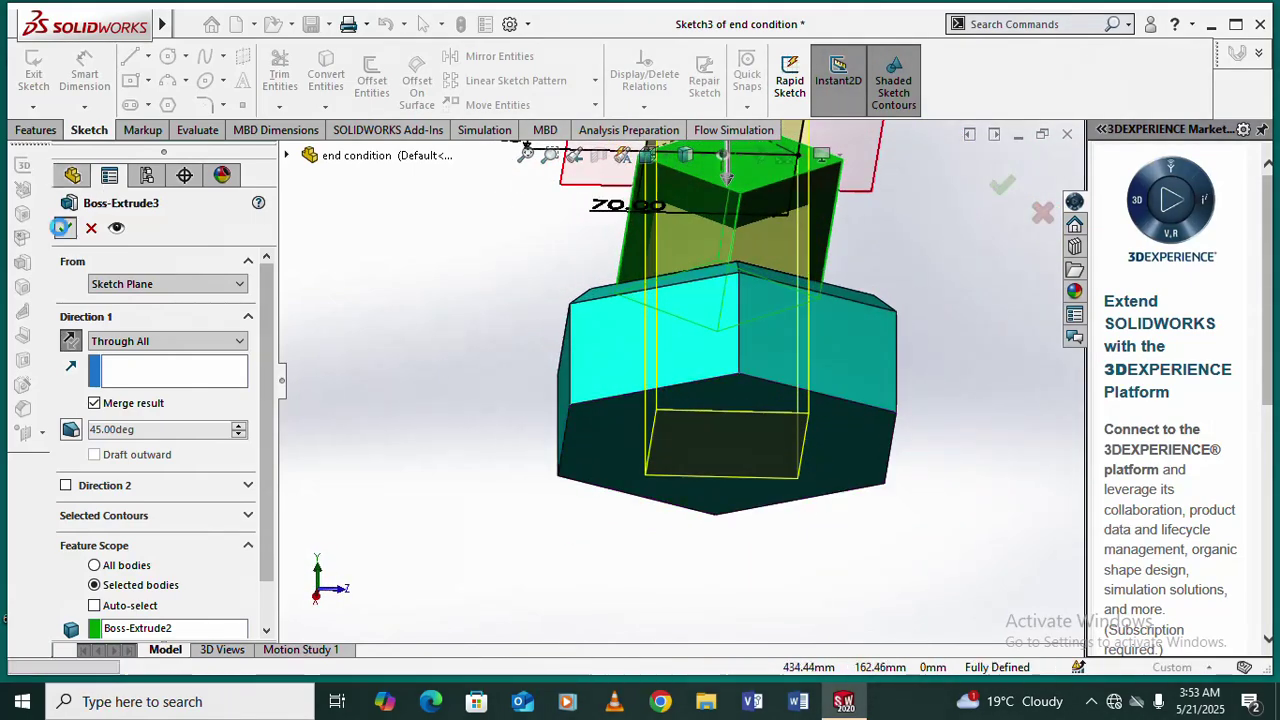
key(Return)
middle_drag(724, 298, 583, 517)
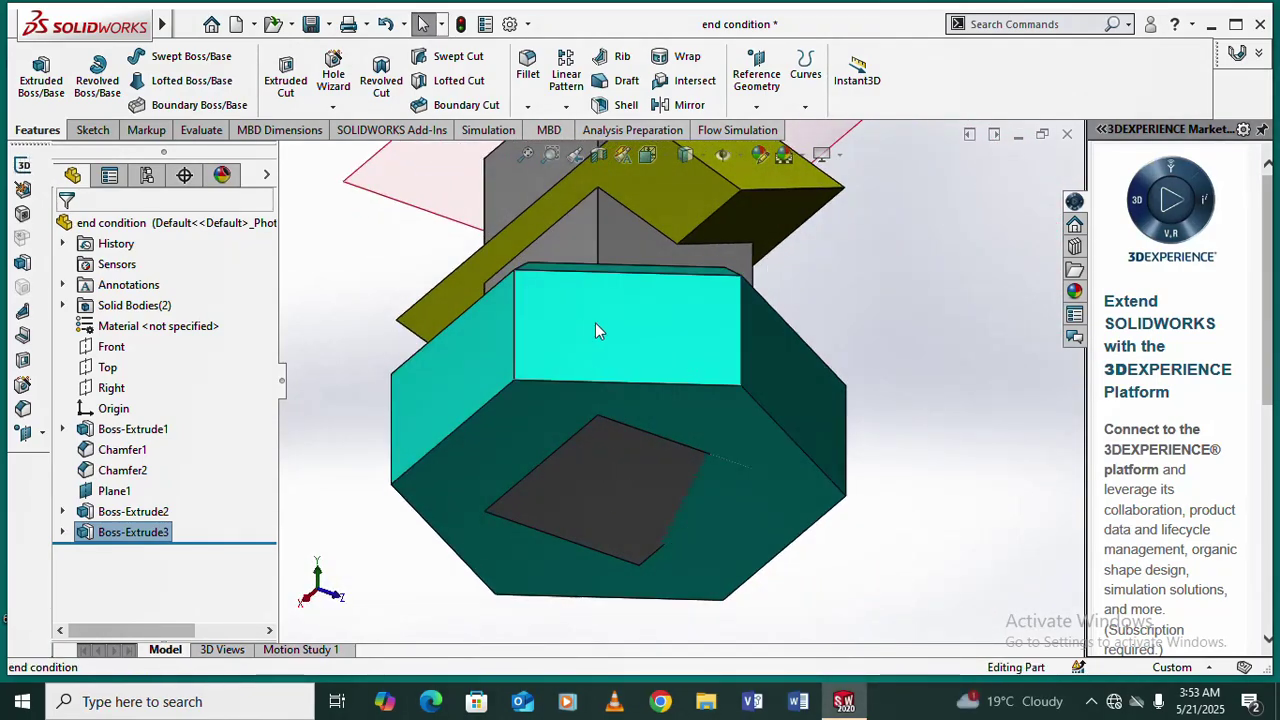
middle_drag(595, 322, 574, 474)
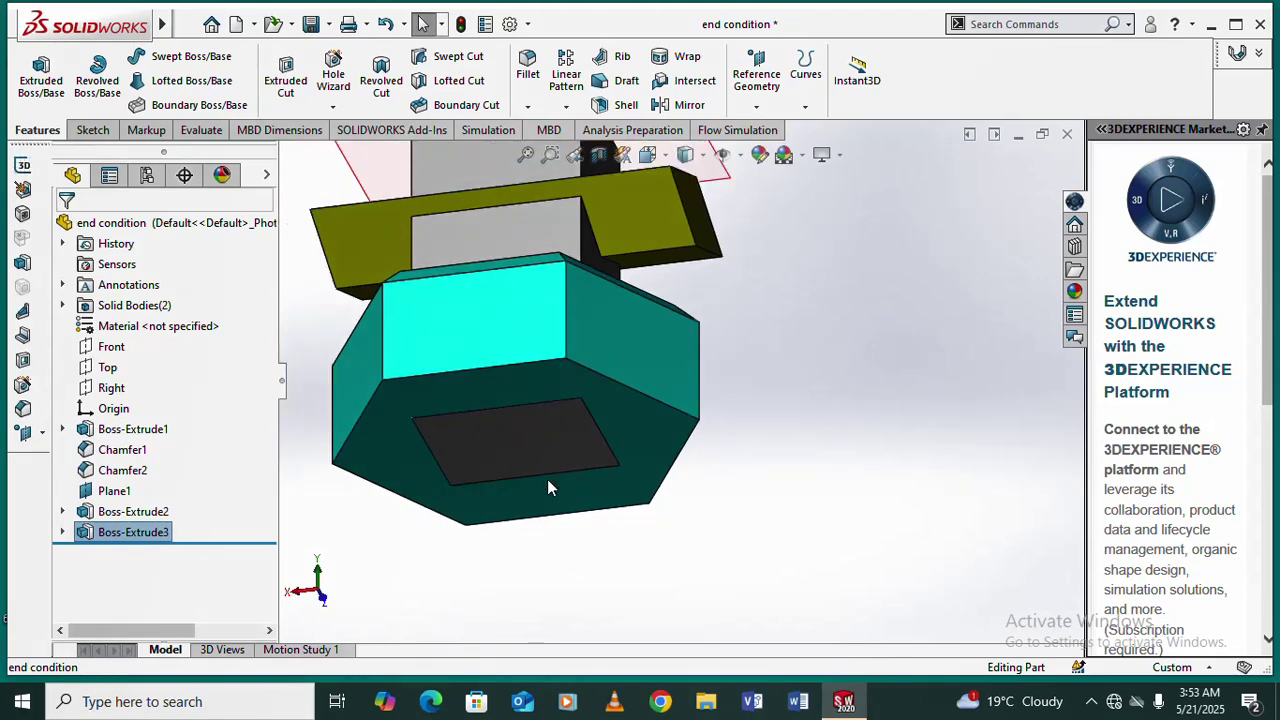
middle_drag(670, 370, 718, 294)
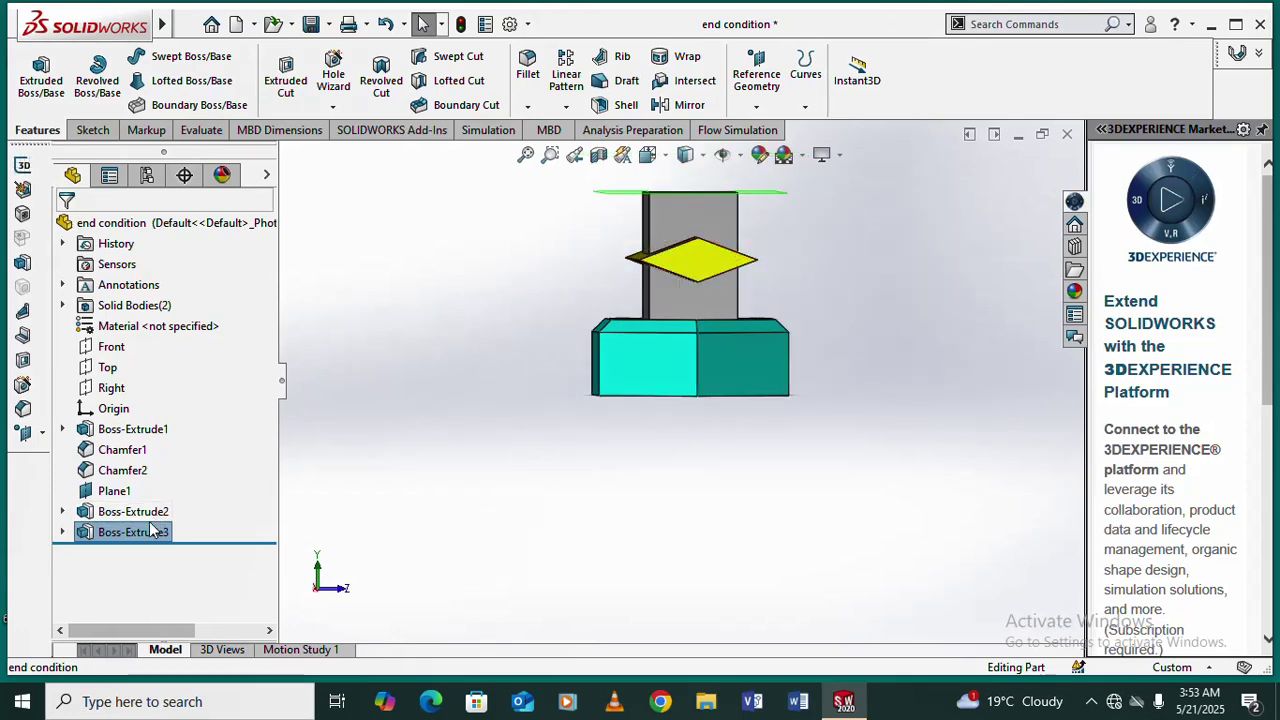
Step: Change Boss-Extrude3's Direction 1 end condition to Up To Next, check its preview against the sloped body, and accept the feature
right_click(140, 540)
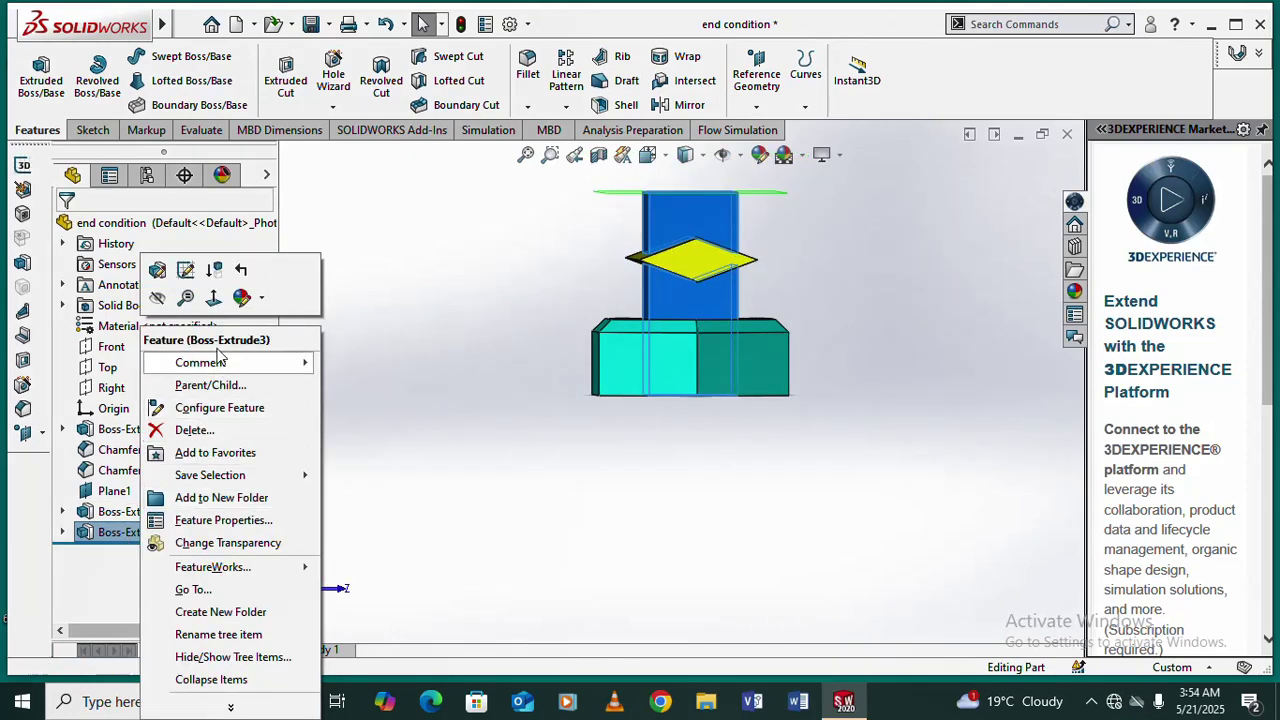
click(158, 272)
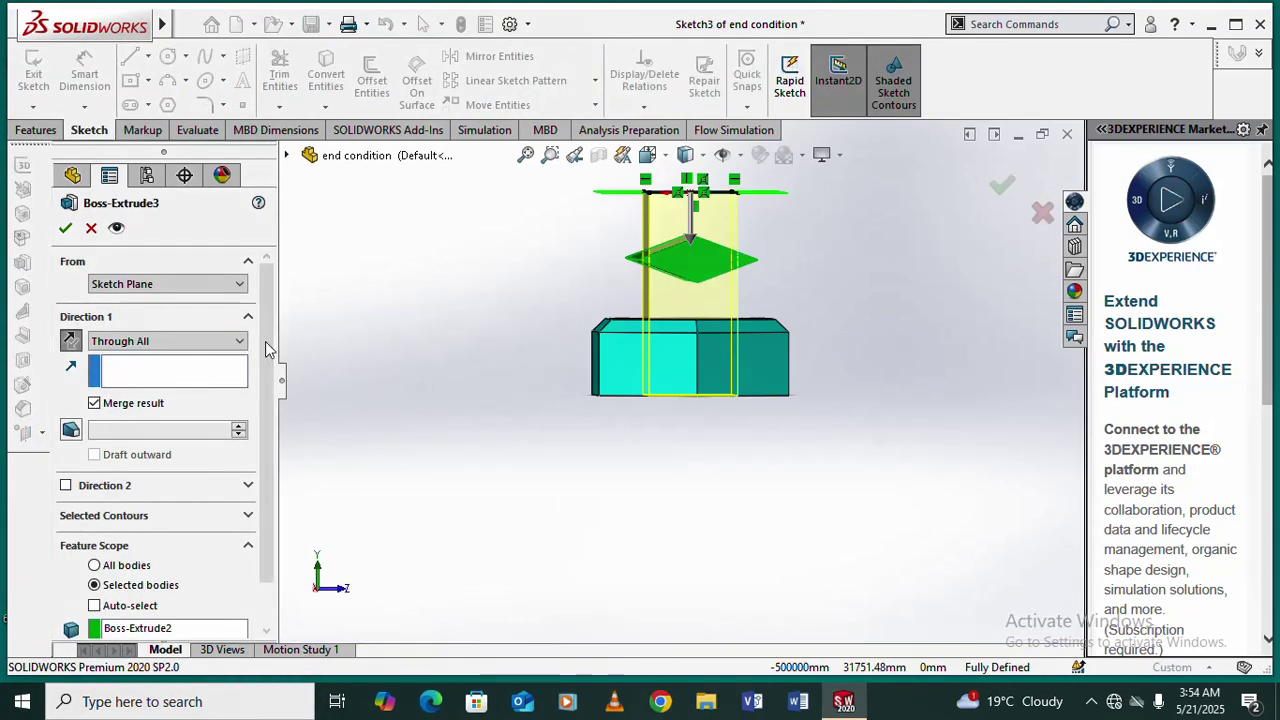
click(242, 343)
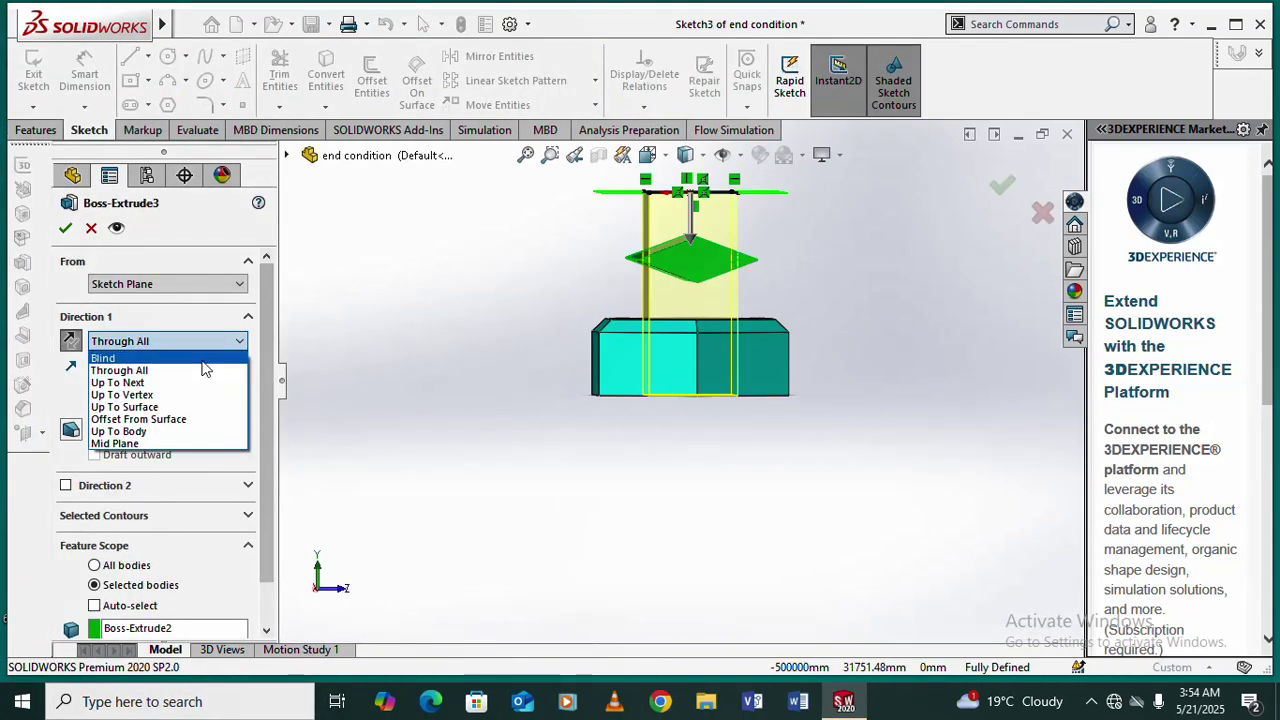
click(158, 384)
middle_drag(716, 263, 742, 206)
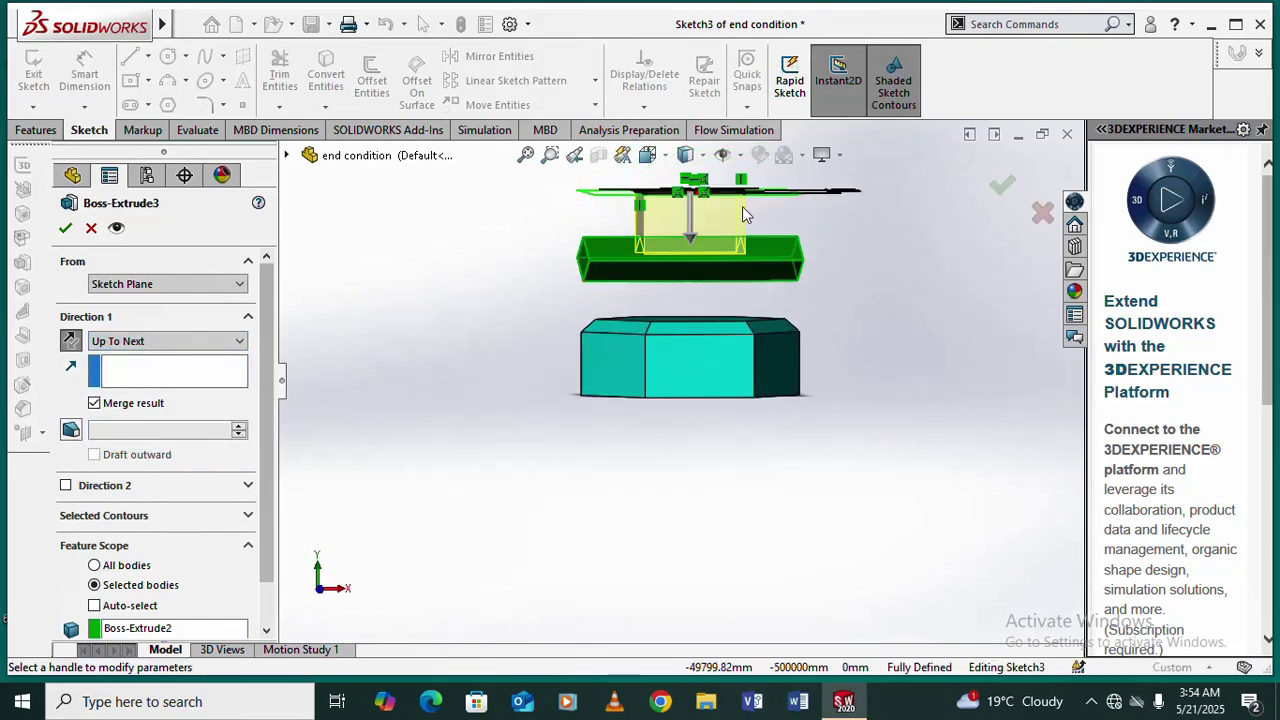
scroll(735, 220, down, 2)
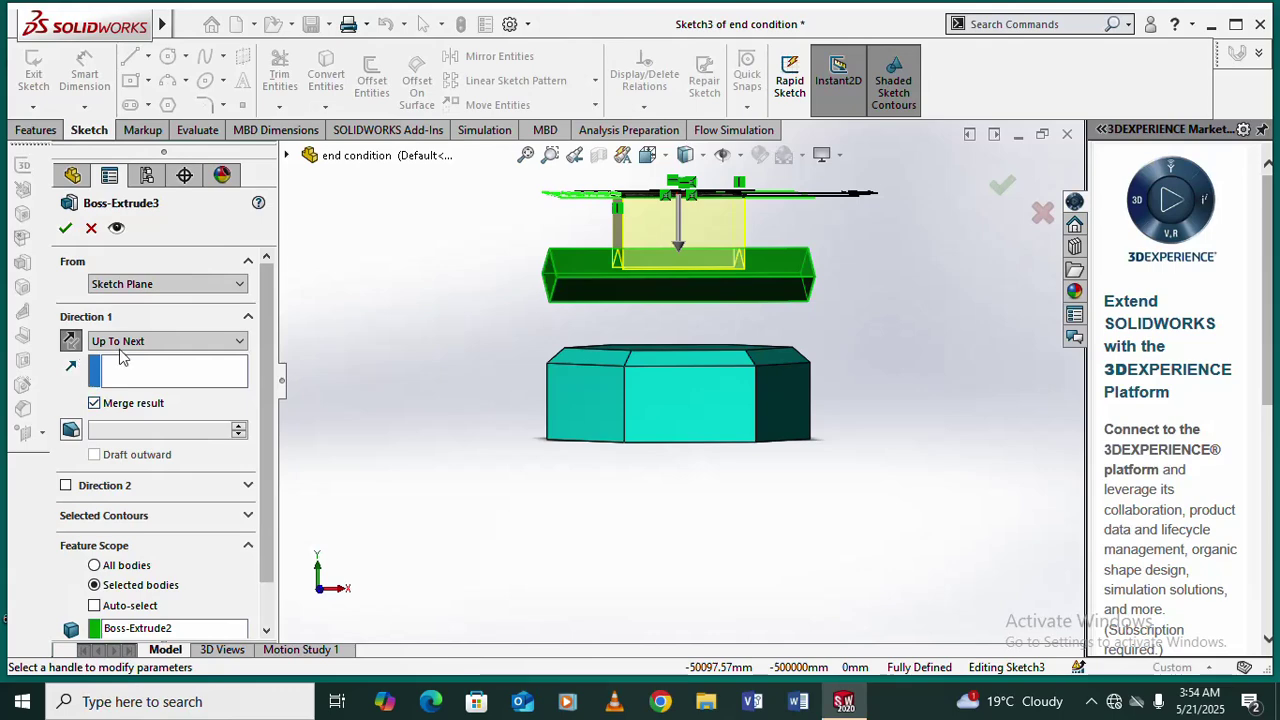
middle_drag(618, 257, 690, 298)
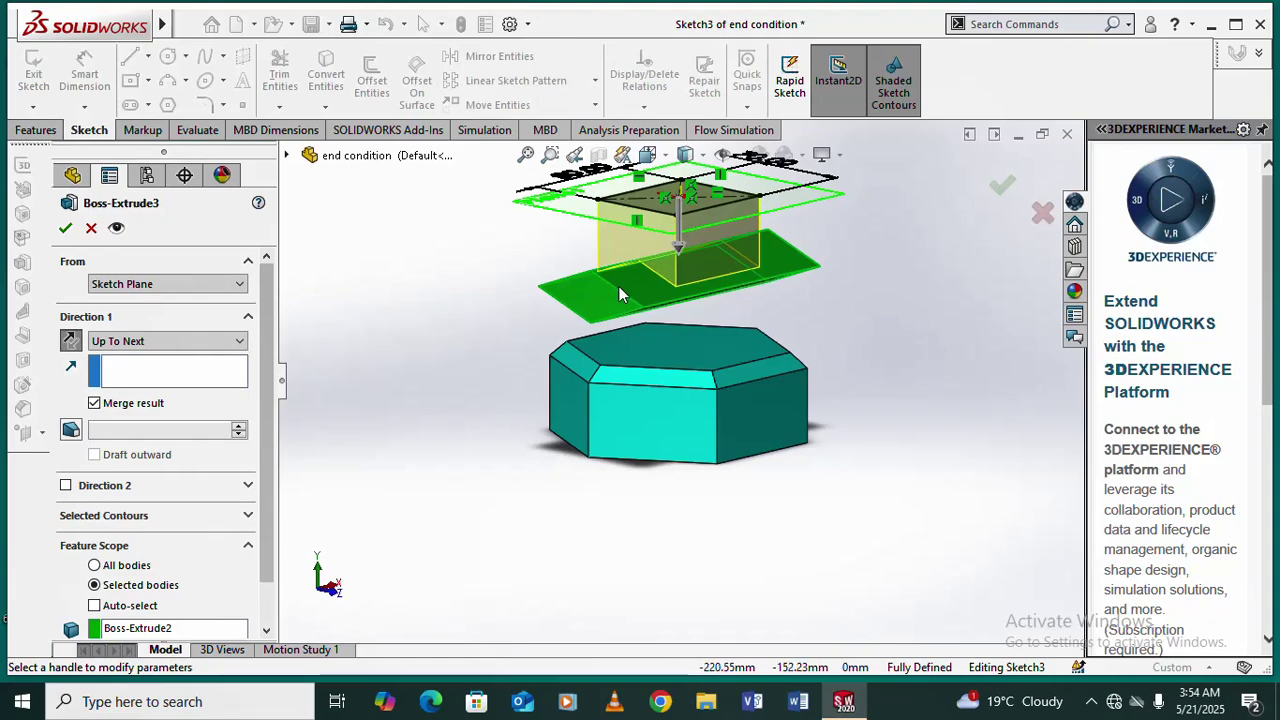
mouse_move(619, 286)
middle_down()
mouse_move(772, 218)
mouse_move(617, 288)
middle_up()
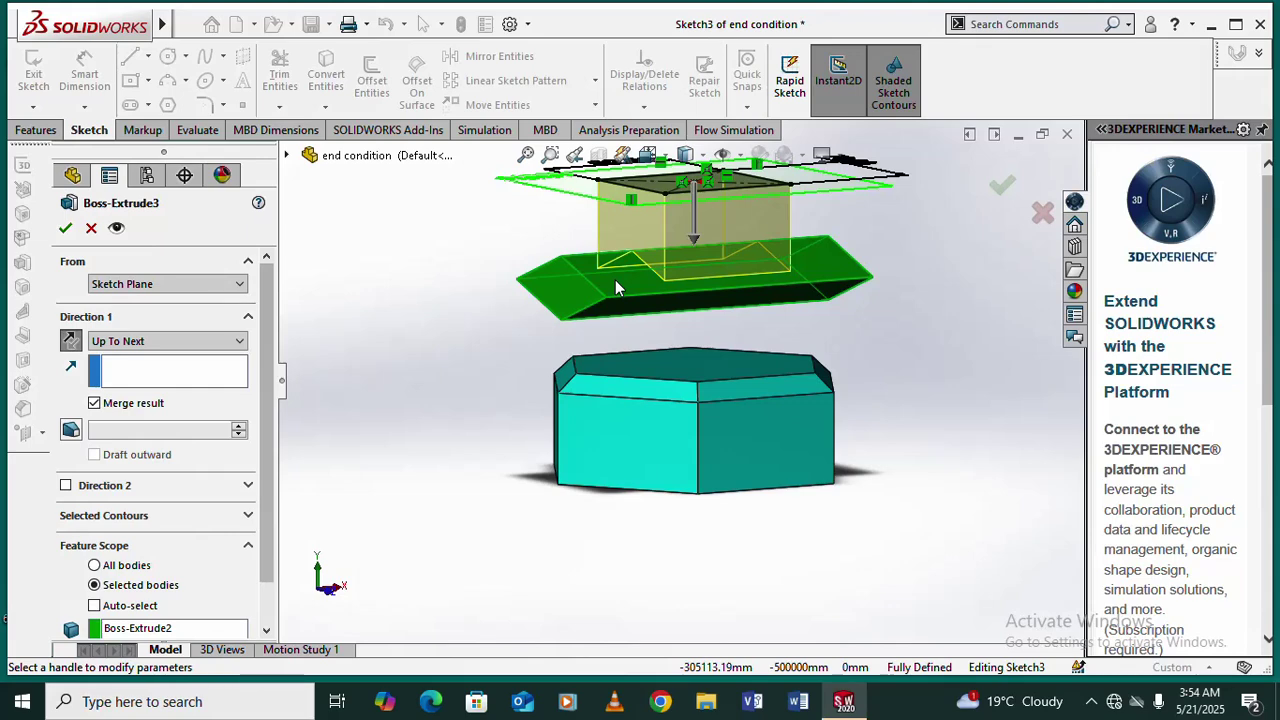
scroll(700, 252, up, 3)
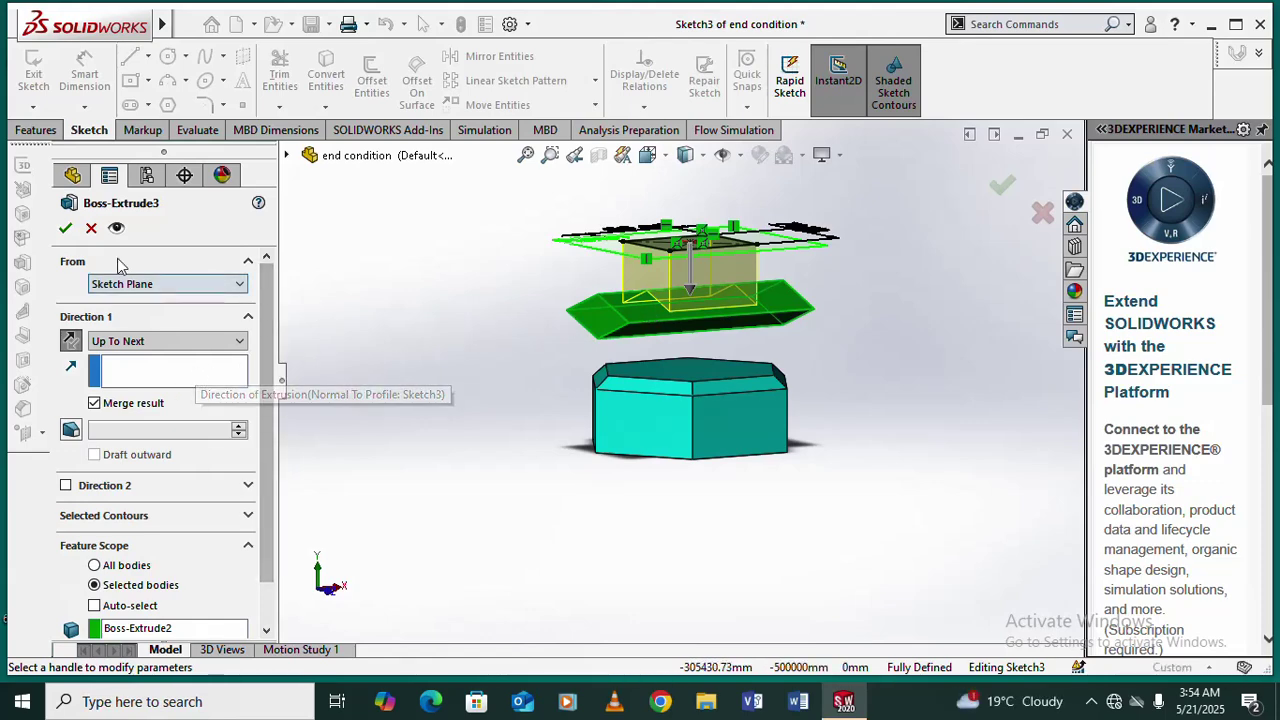
key(Return)
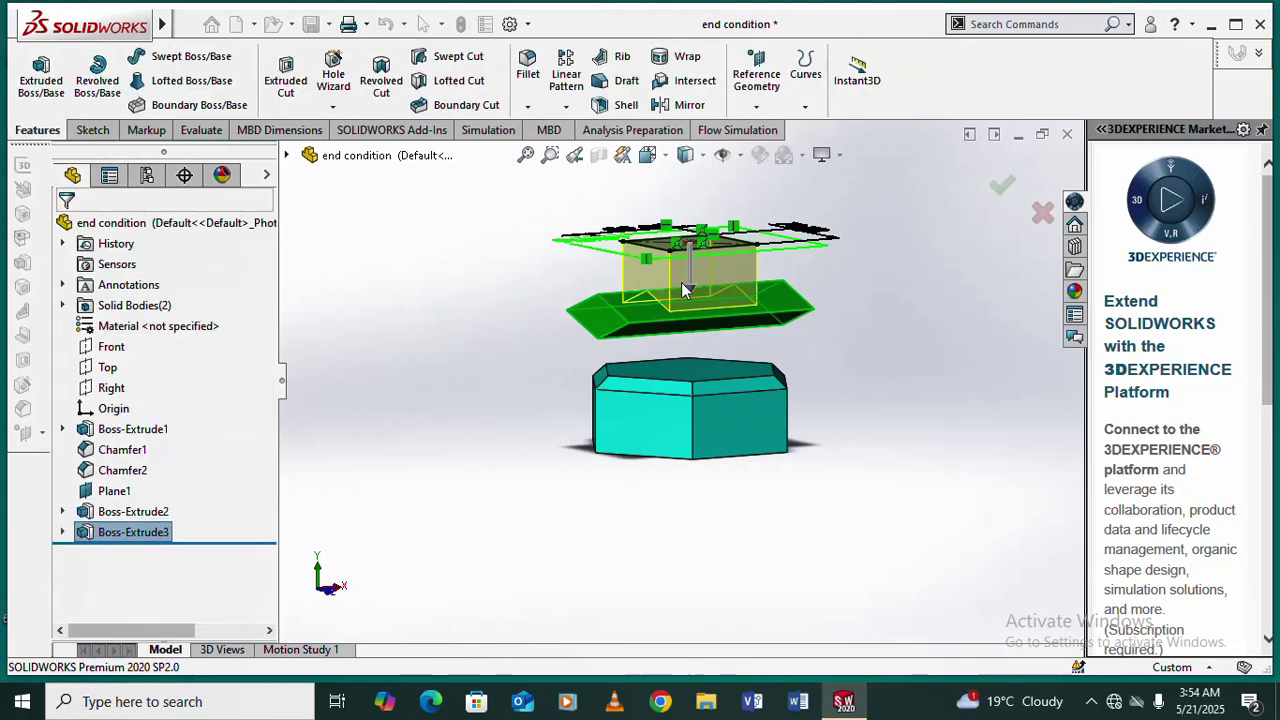
Step: Compare the Up To Next block with the octagonal base's top face and the yellow body's sloped face by highlighting each
middle_drag(686, 286, 820, 363)
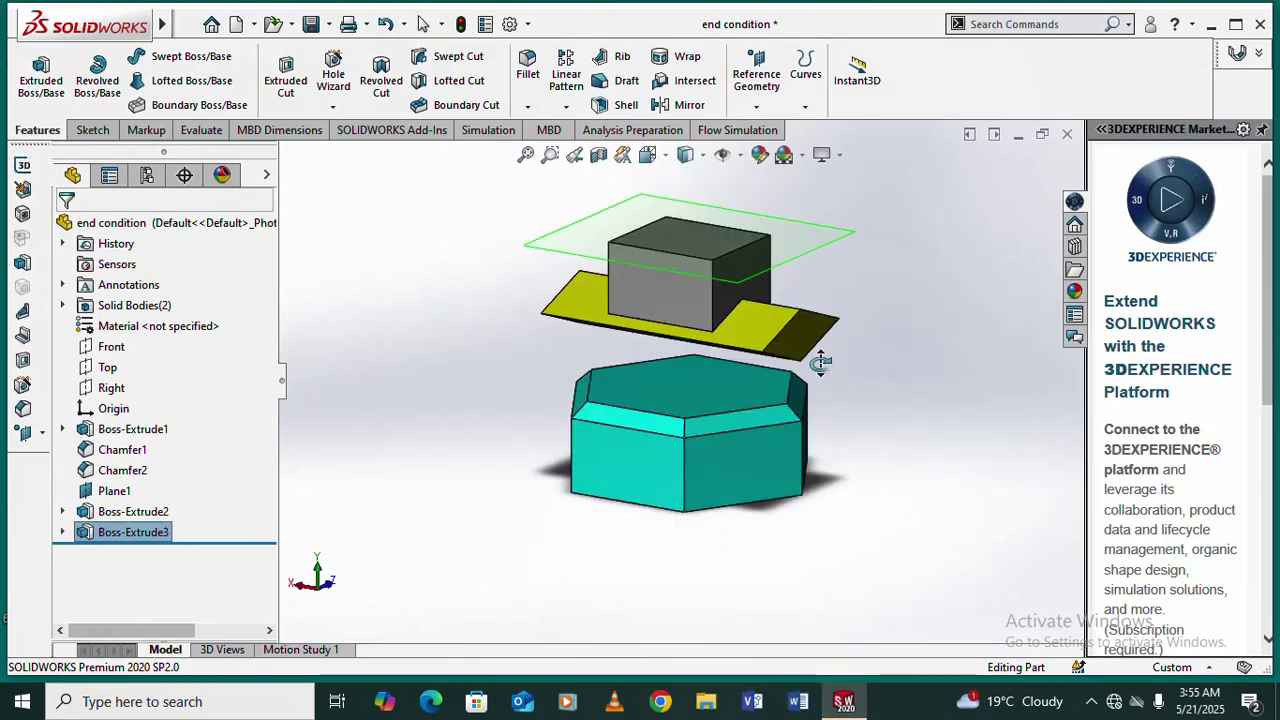
click(707, 400)
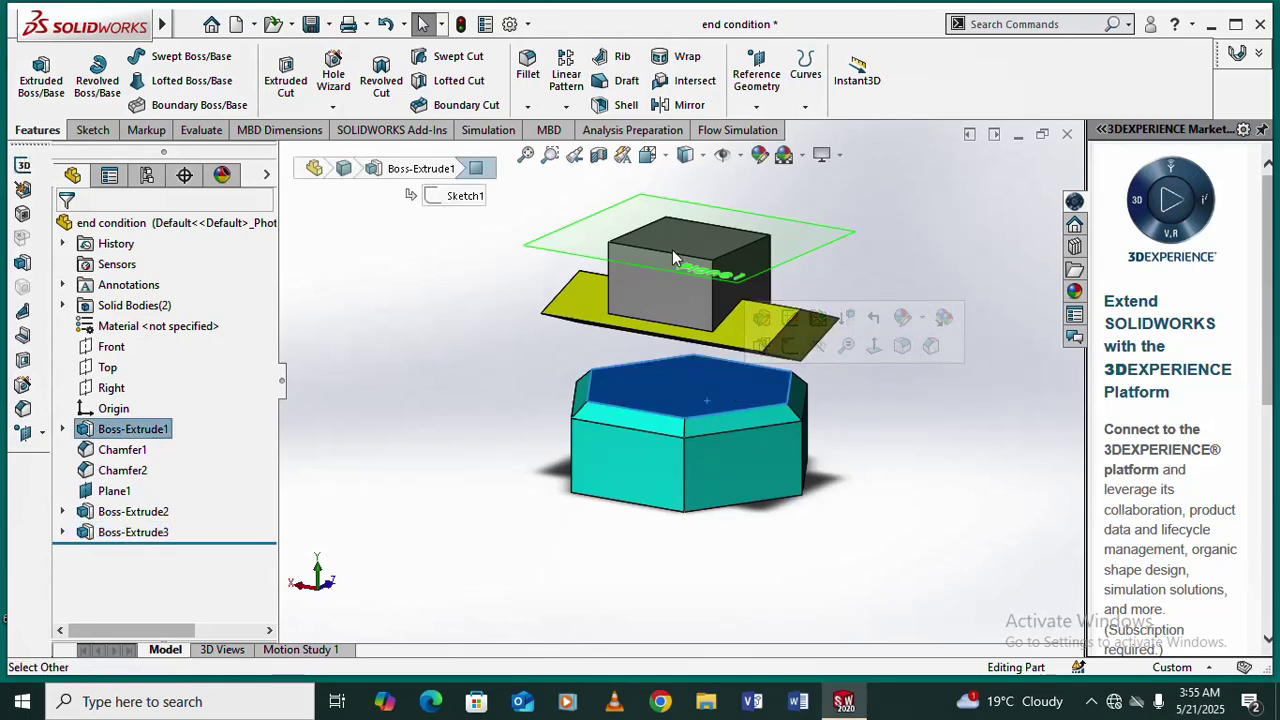
click(730, 322)
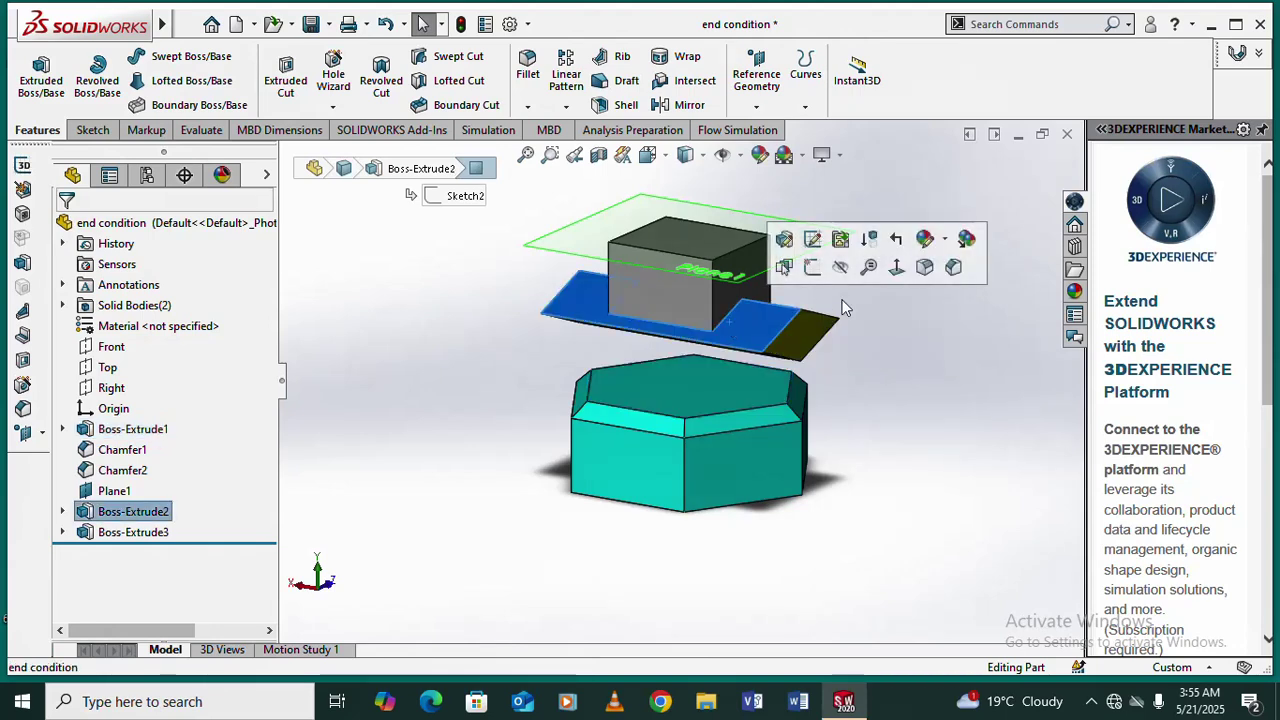
key(Escape)
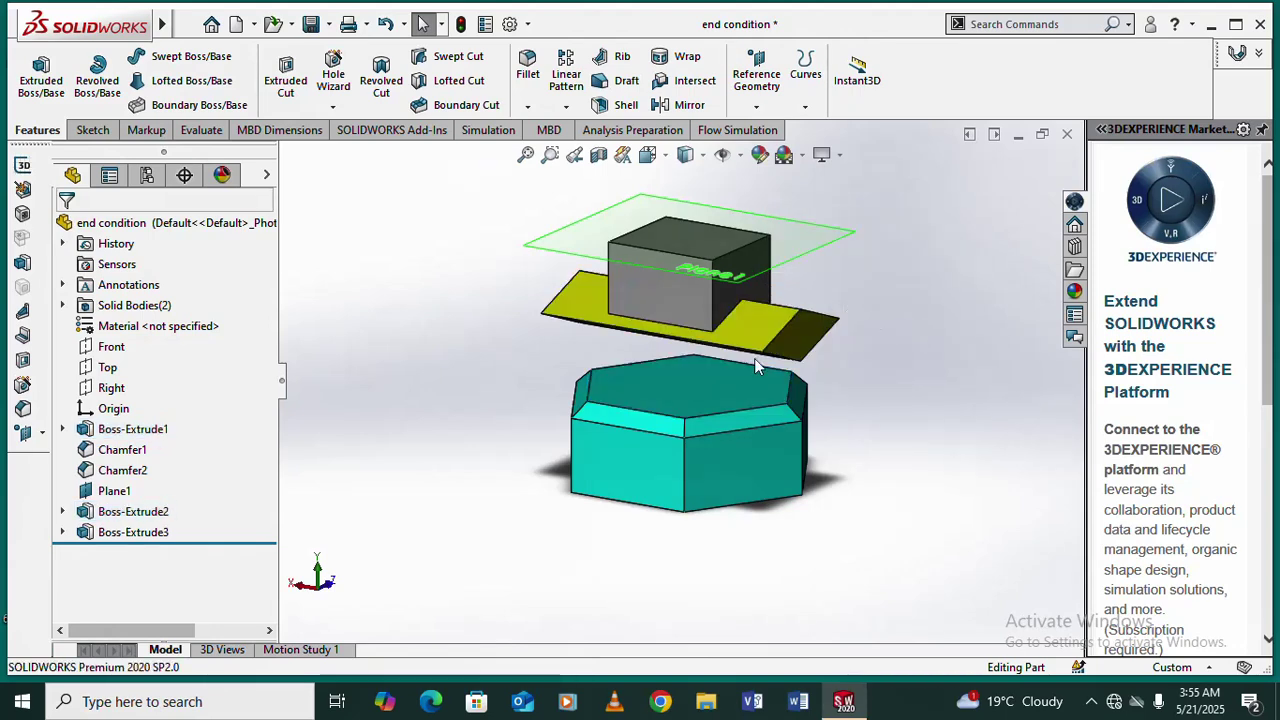
Step: Change Boss-Extrude3's Direction 1 end condition to Up To Vertex and choose an upper edge of the sloped body's end face as target
click(157, 535)
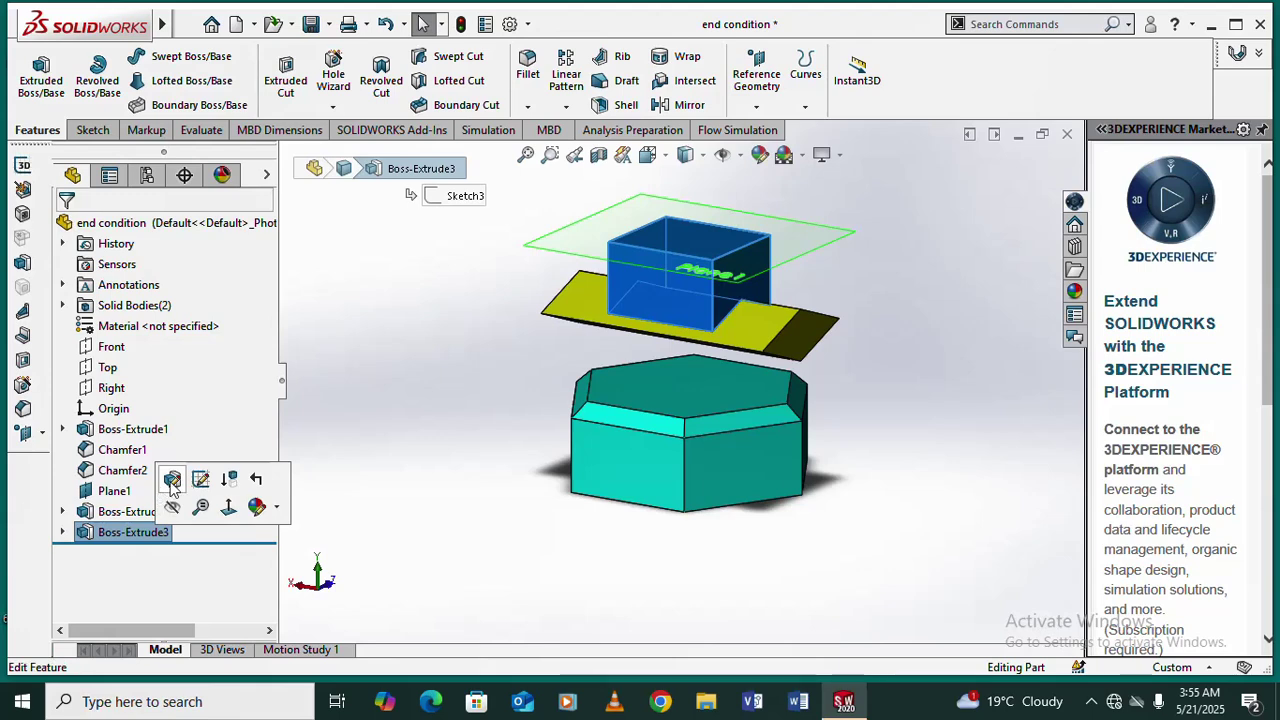
click(172, 478)
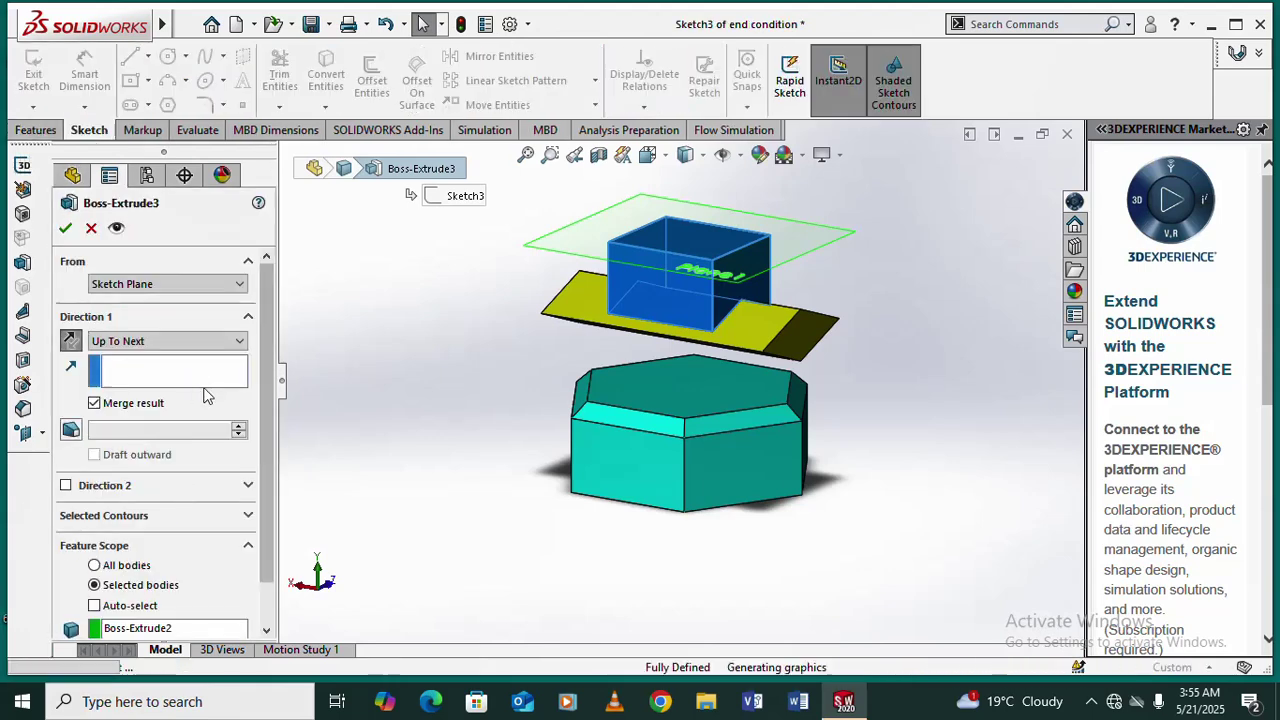
click(240, 343)
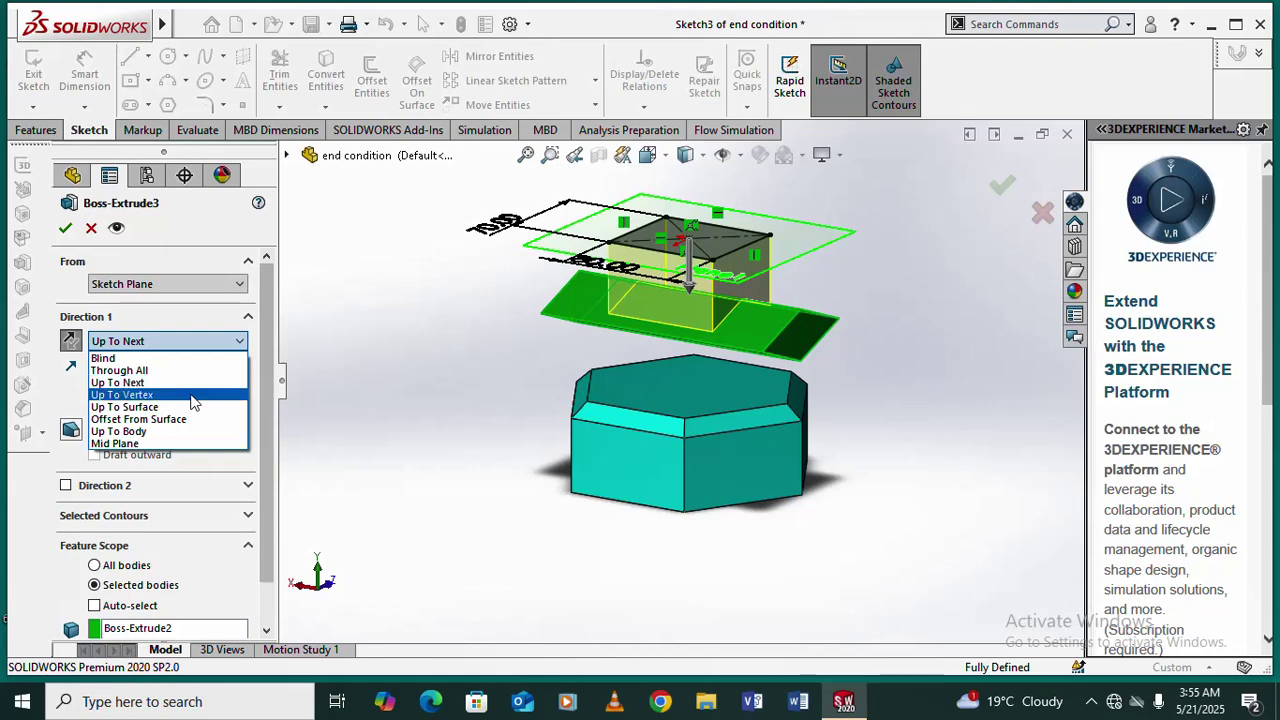
click(122, 395)
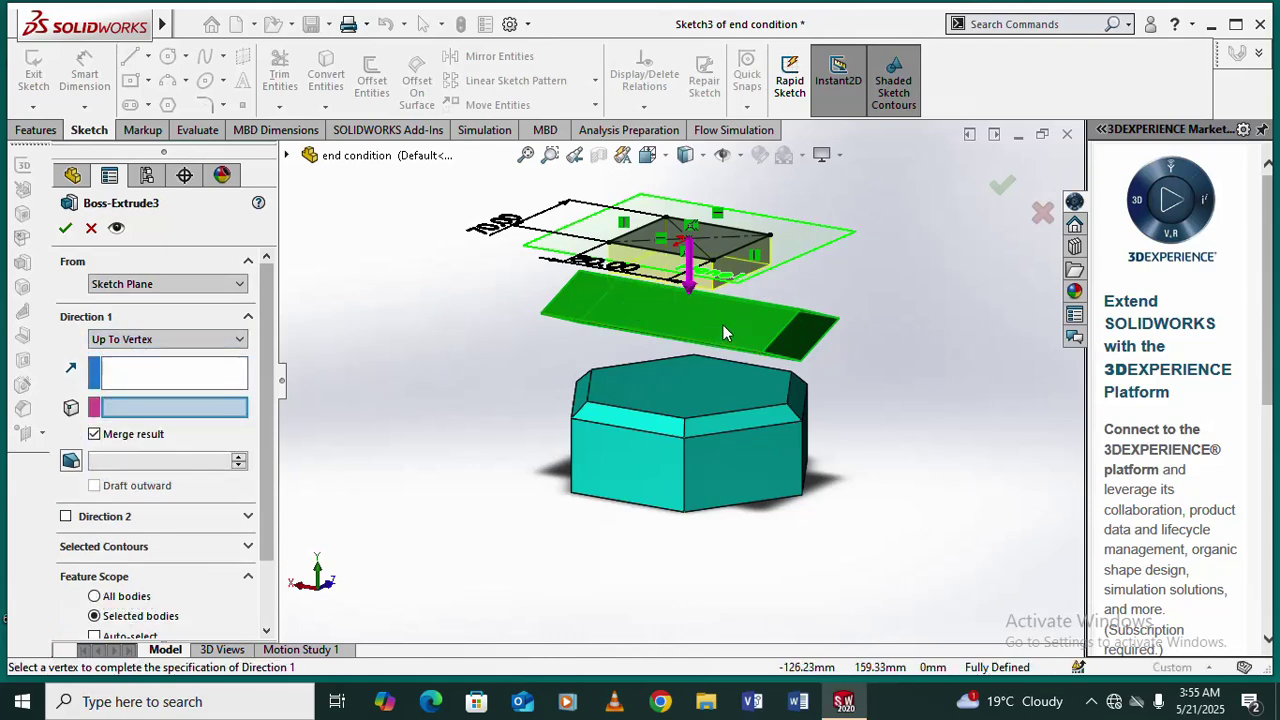
scroll(724, 330, up, 1)
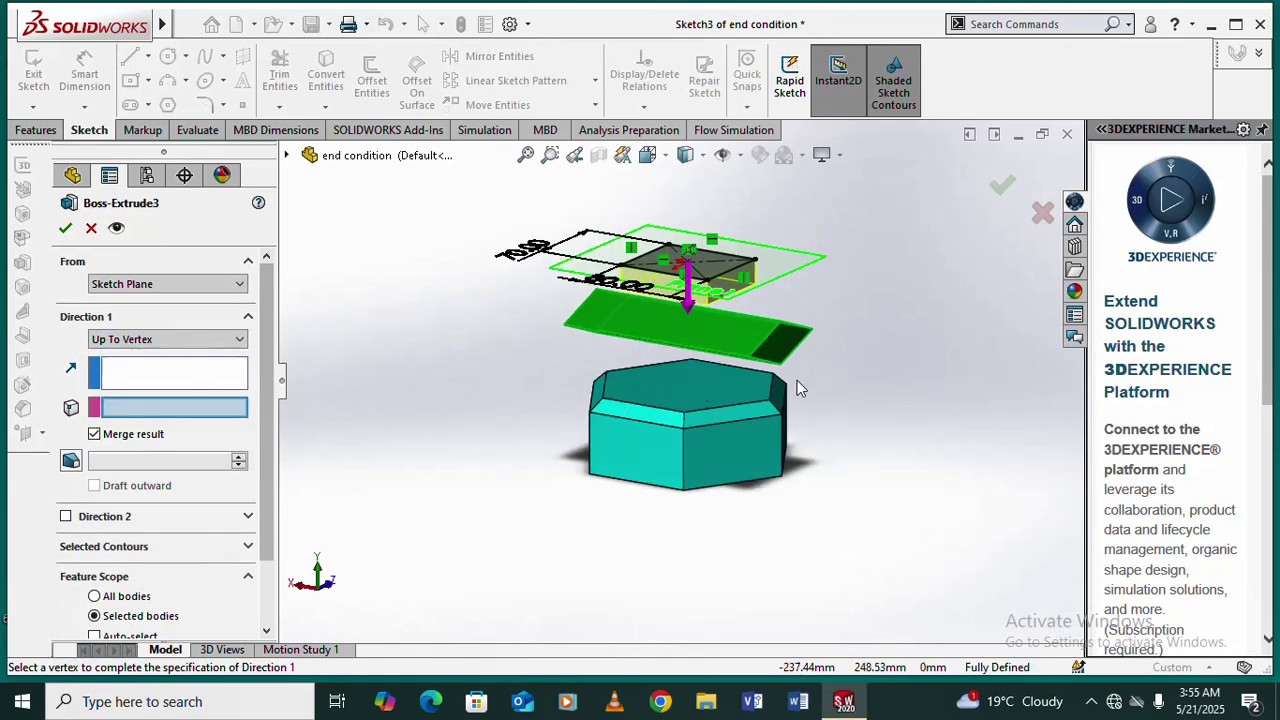
scroll(790, 365, down, 2)
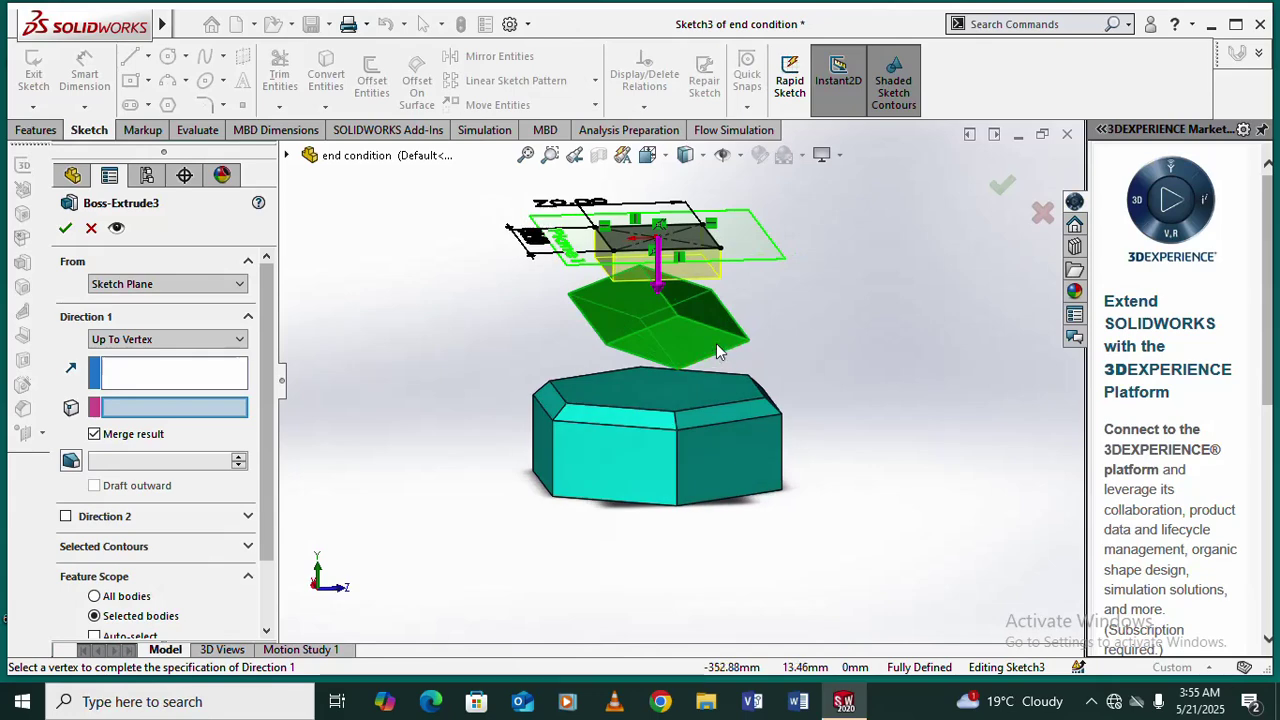
scroll(700, 335, down, 5)
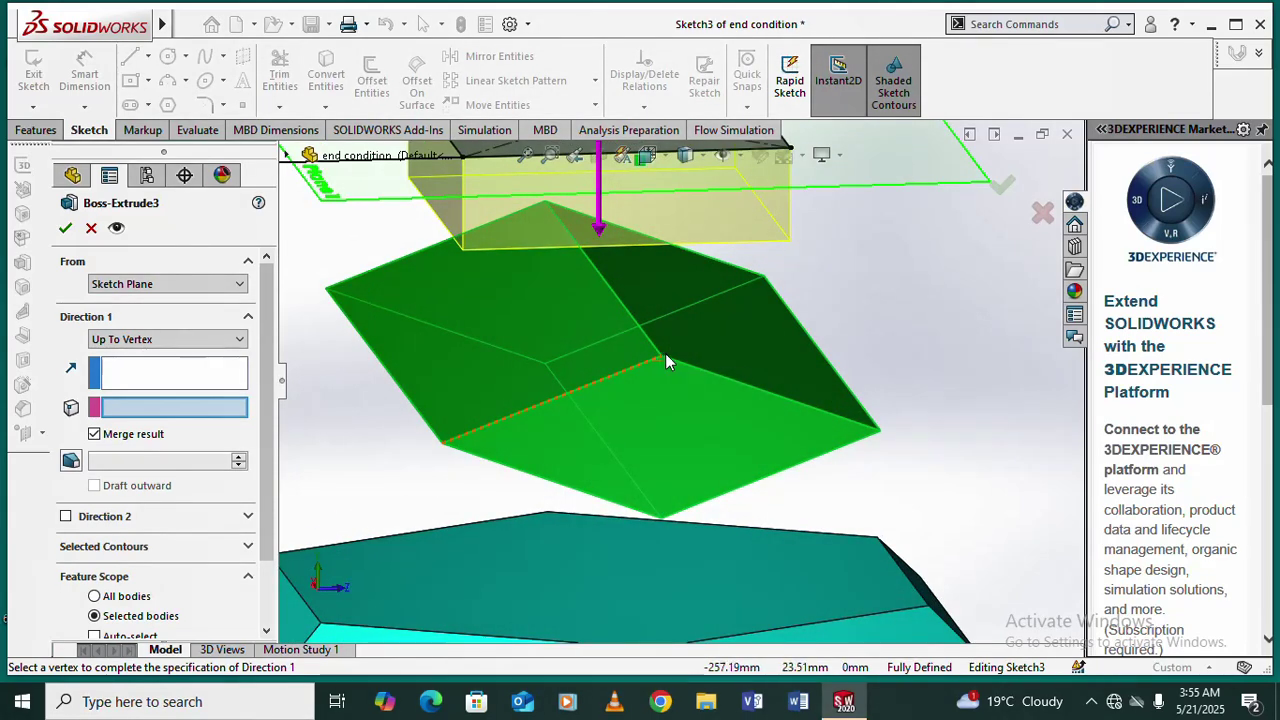
click(622, 372)
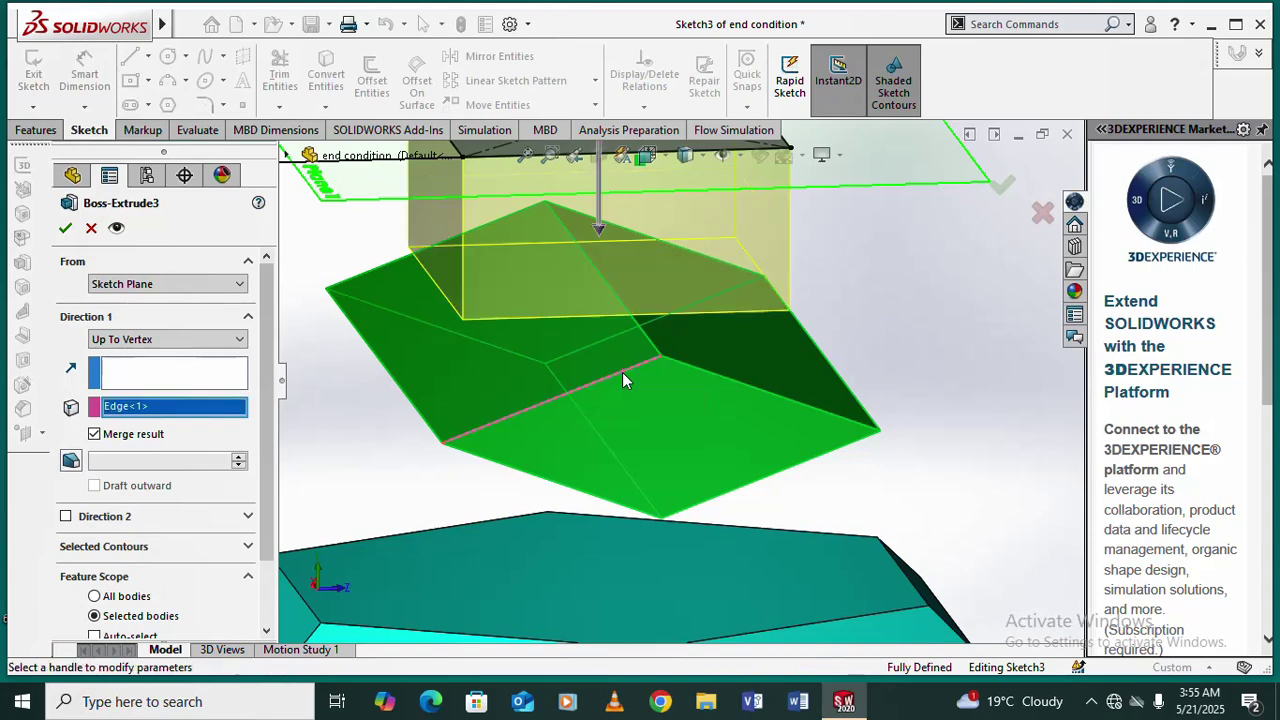
Step: Retarget the Up To Vertex extrusion to the sloped body's lowest corner and check its preview from several sides
scroll(690, 374, up, 5)
middle_drag(700, 374, 620, 438)
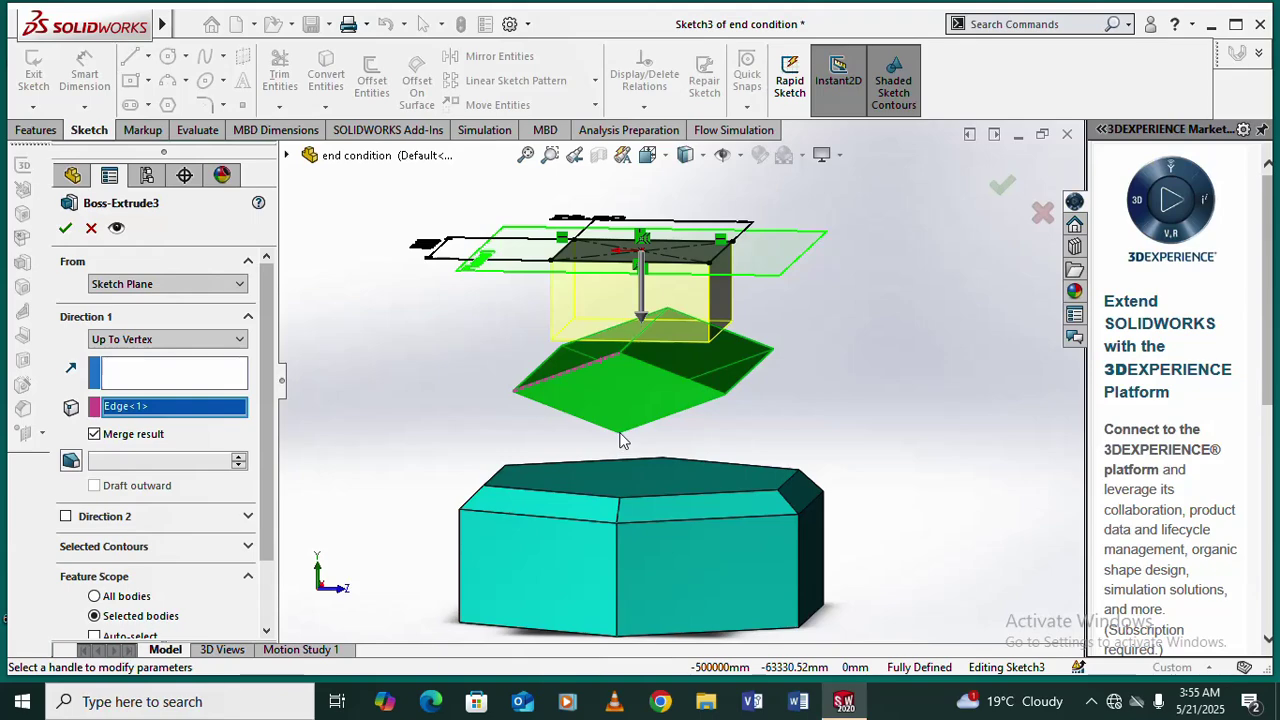
click(620, 436)
mouse_move(737, 442)
middle_down()
mouse_move(686, 365)
mouse_move(698, 395)
mouse_move(734, 418)
mouse_move(720, 411)
mouse_move(727, 371)
mouse_move(735, 418)
middle_up()
scroll(740, 397, up, 2)
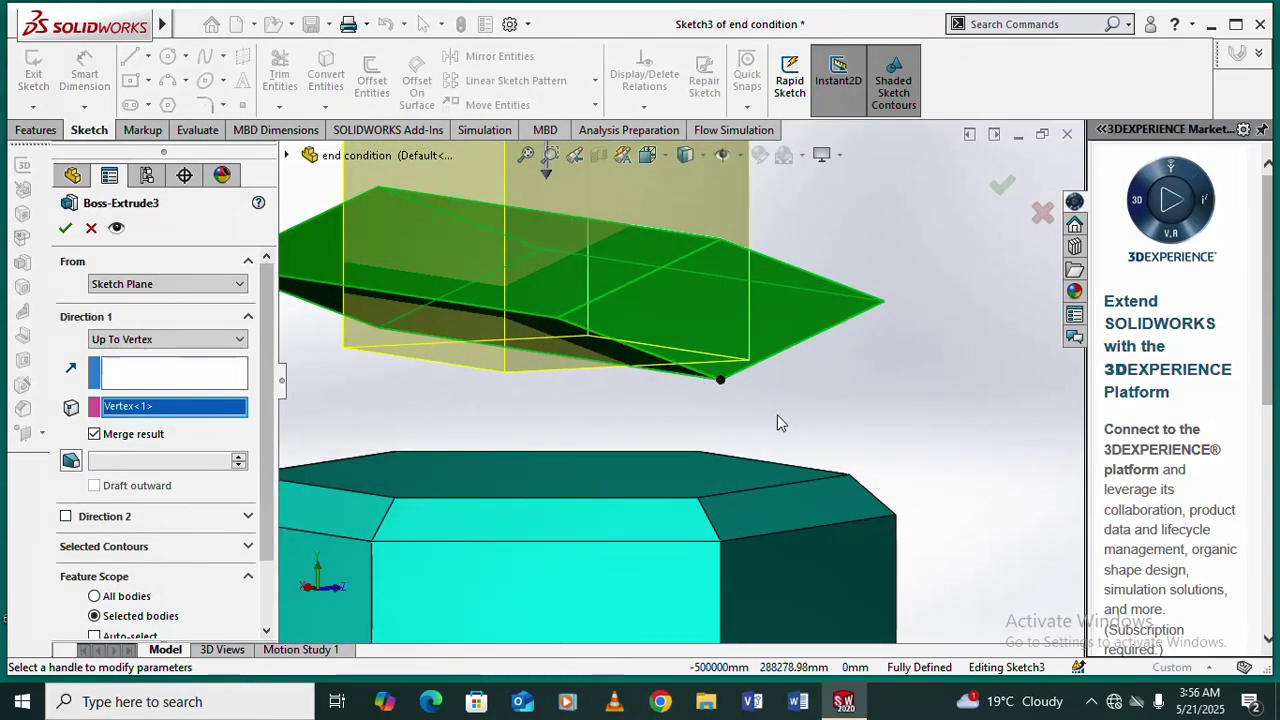
middle_drag(777, 414, 735, 440)
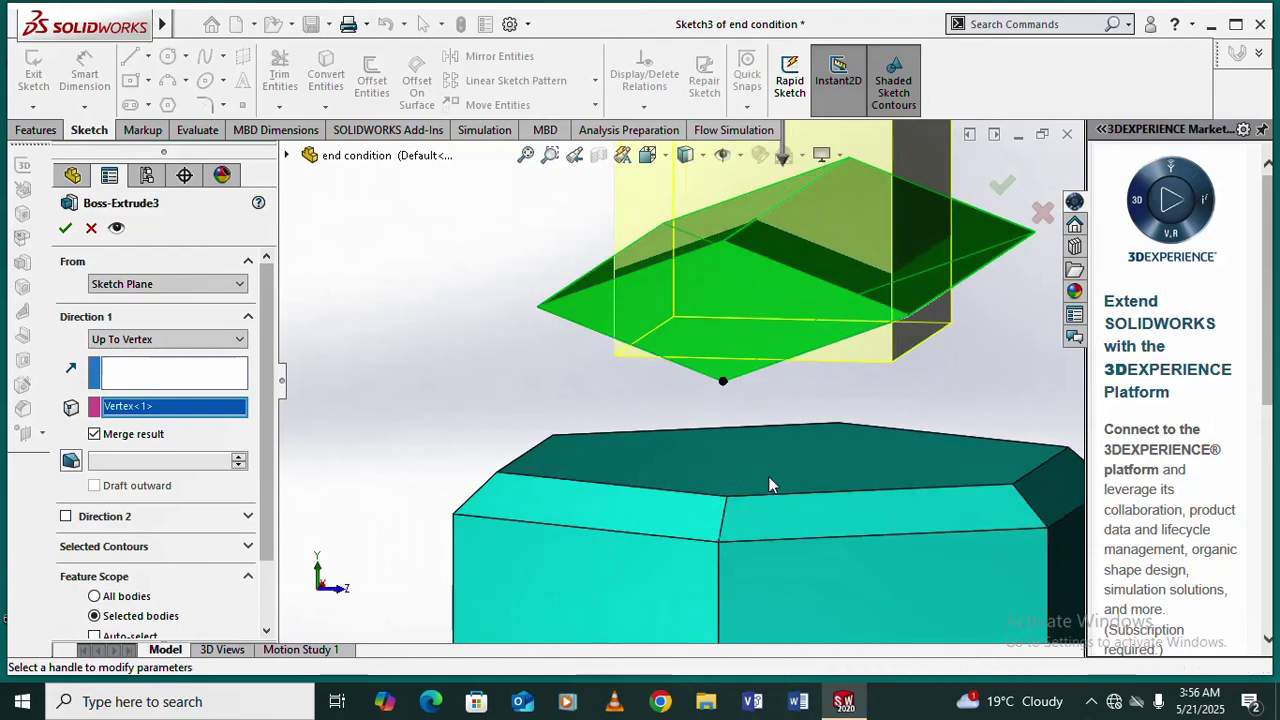
Step: Try a top-face edge and a bottom edge of the octagonal base as Up To Vertex targets, comparing the previews
click(783, 497)
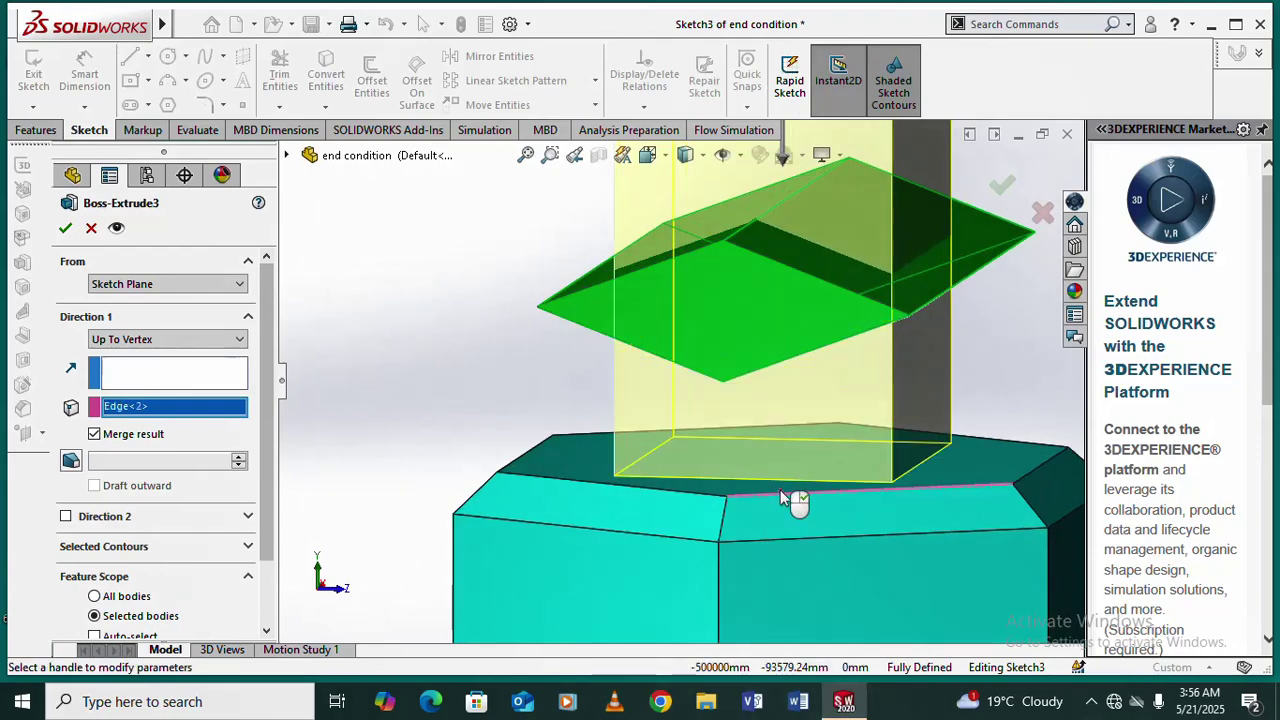
middle_drag(810, 510, 786, 478)
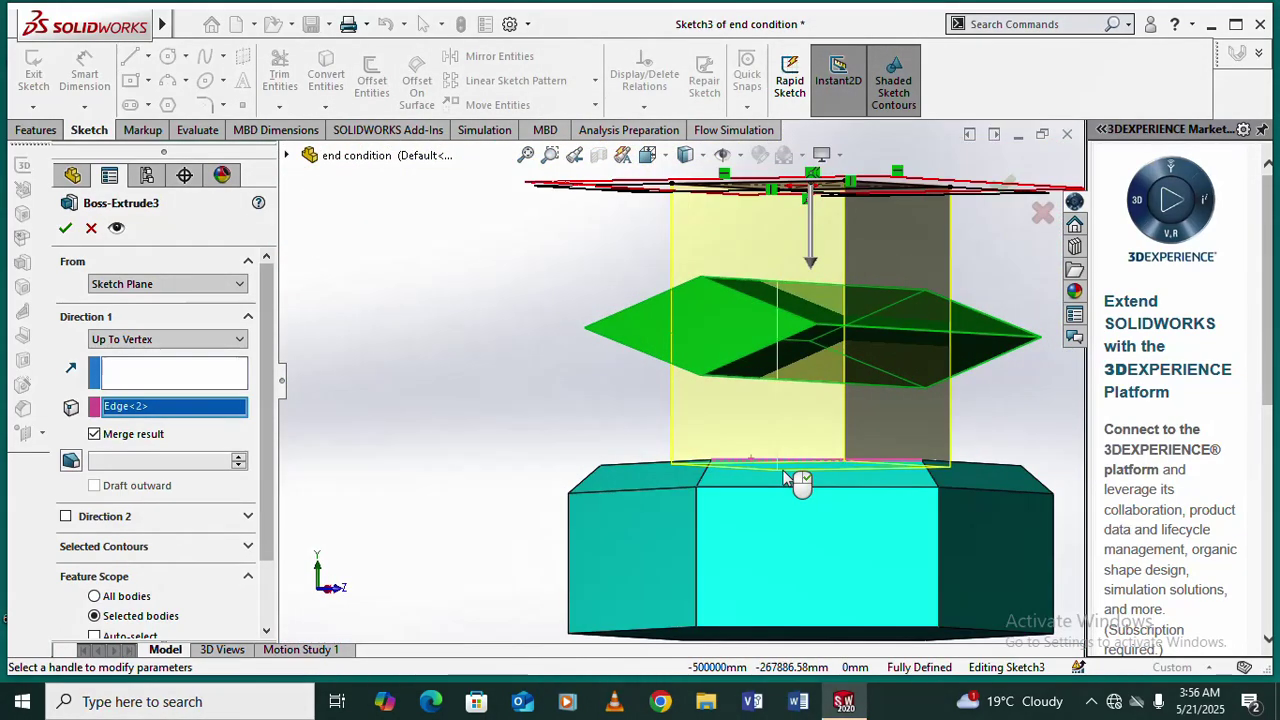
click(789, 630)
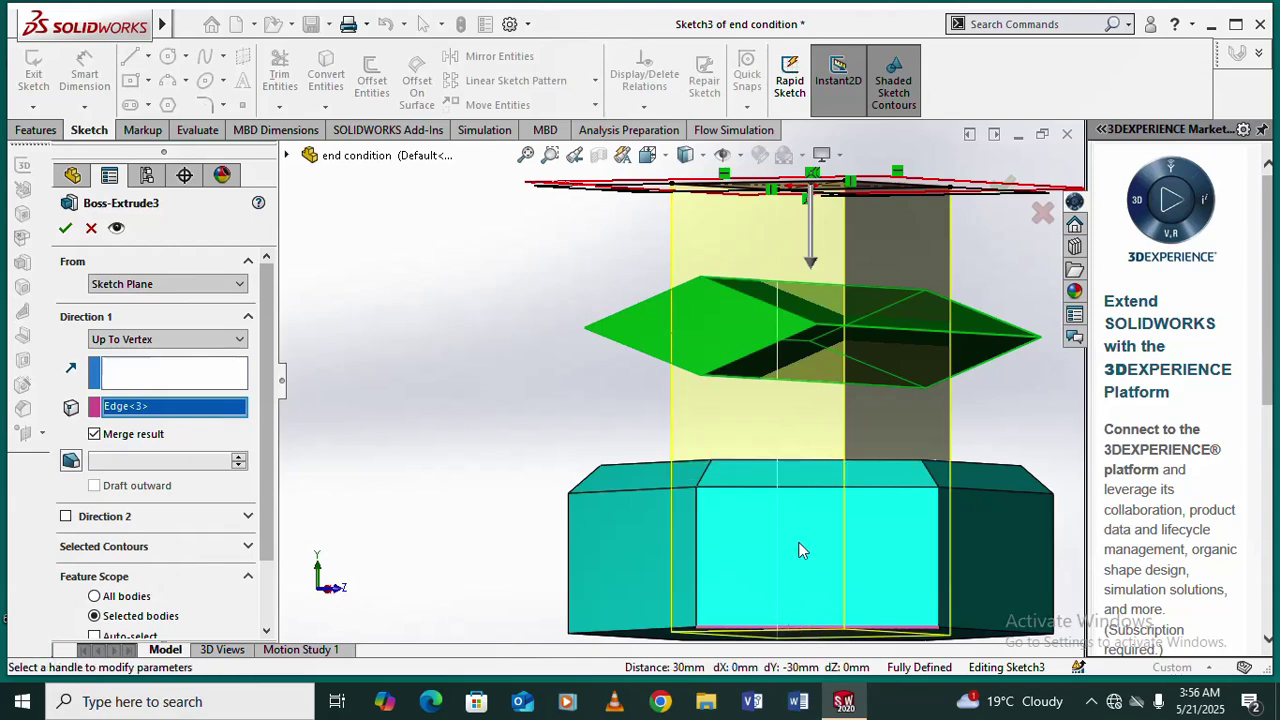
middle_drag(798, 576, 868, 500)
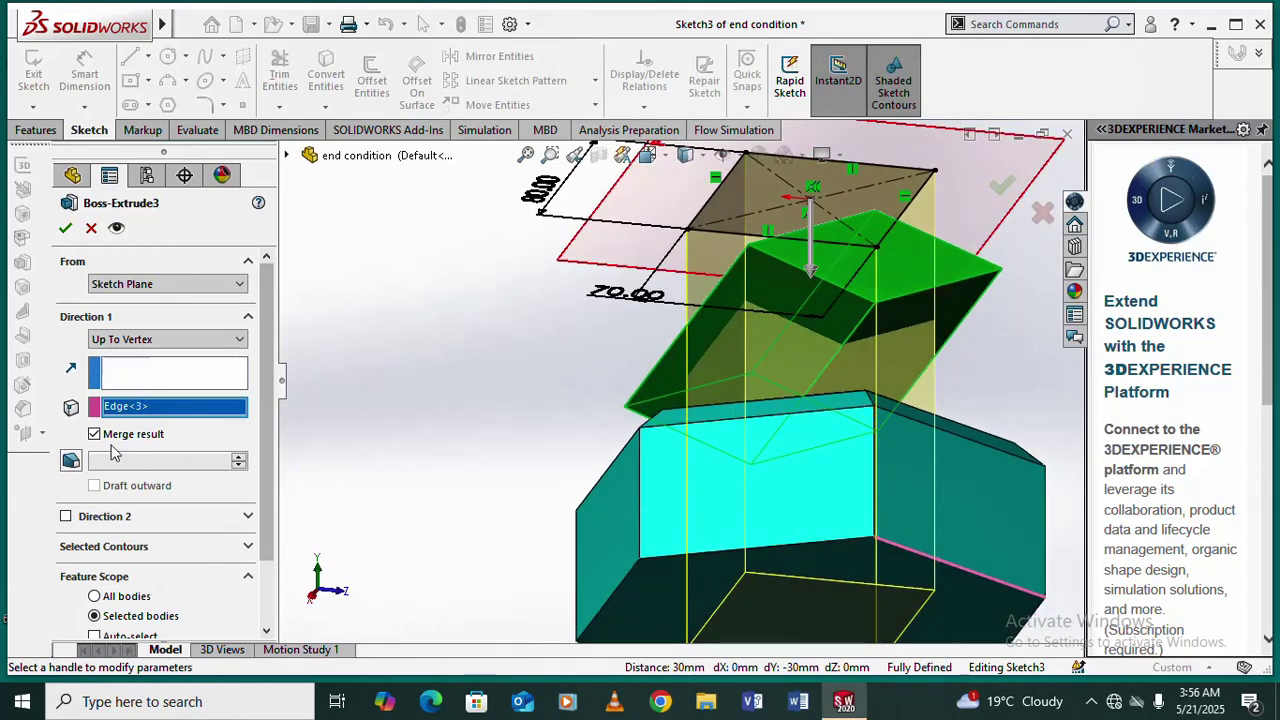
middle_drag(826, 441, 793, 448)
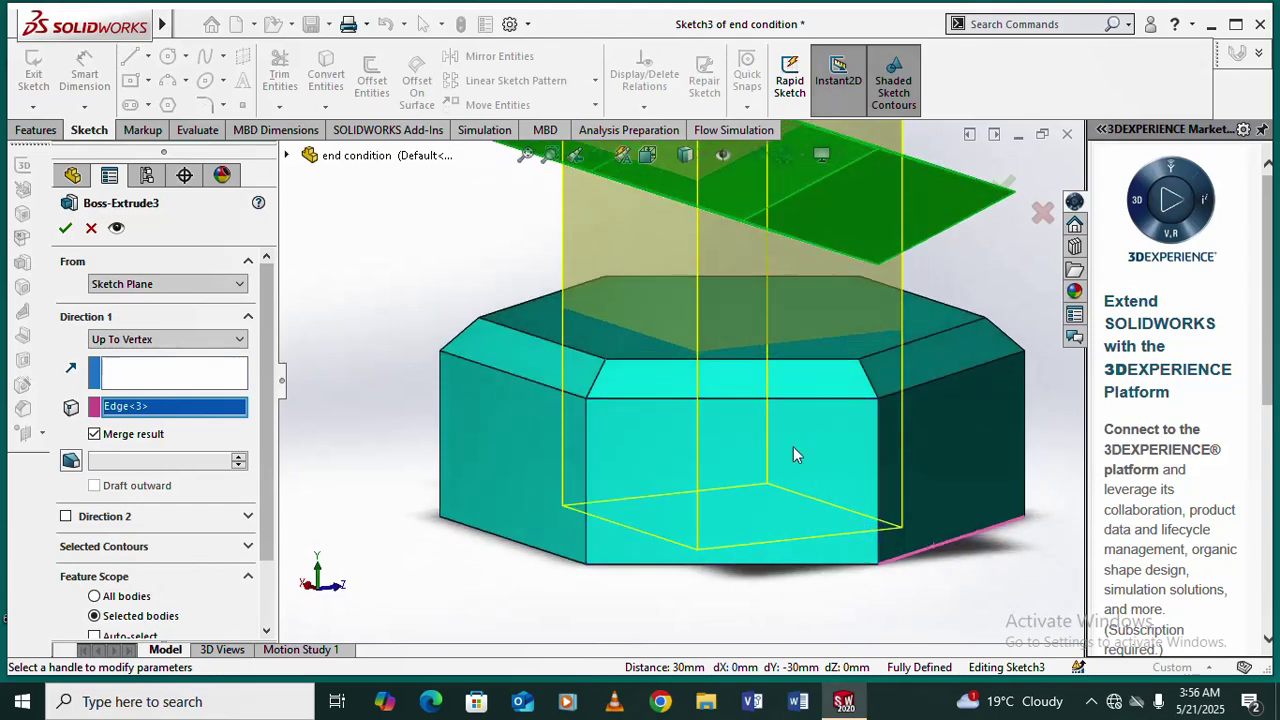
Step: End the Up To Vertex extrusion at an edge of the octagonal base's top face, and accept the feature
click(840, 370)
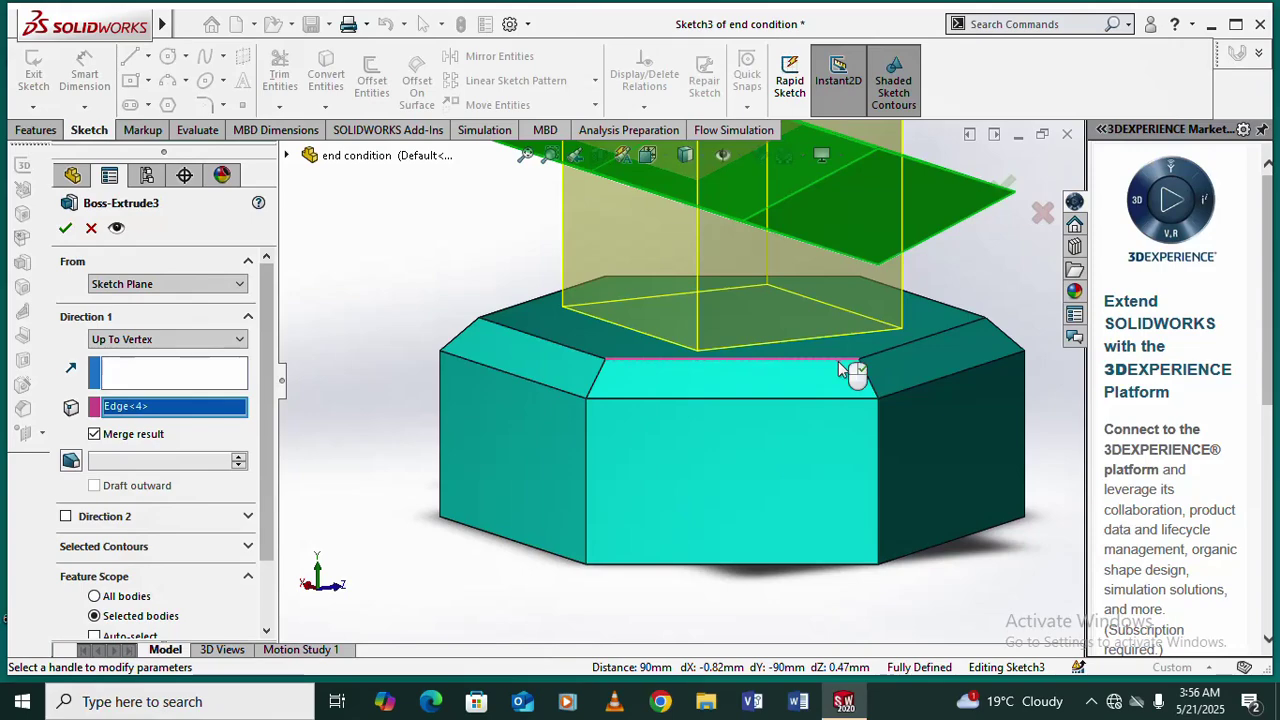
middle_drag(837, 369, 840, 437)
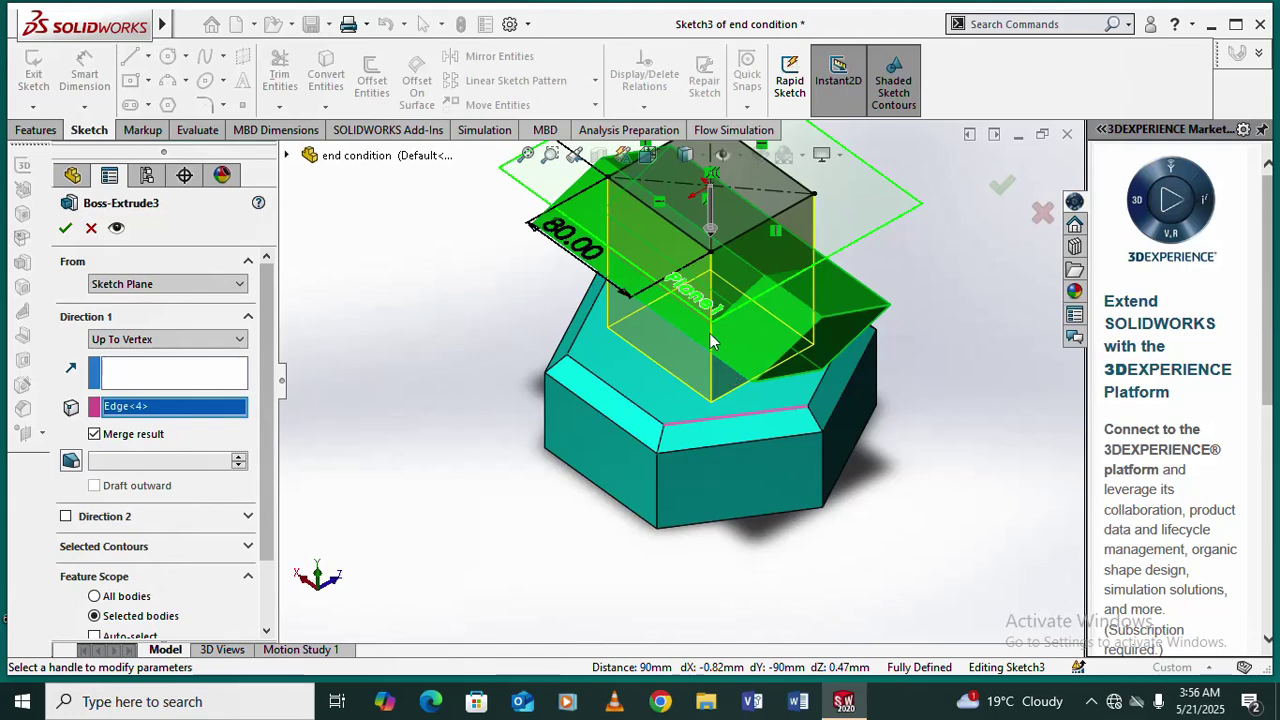
click(63, 230)
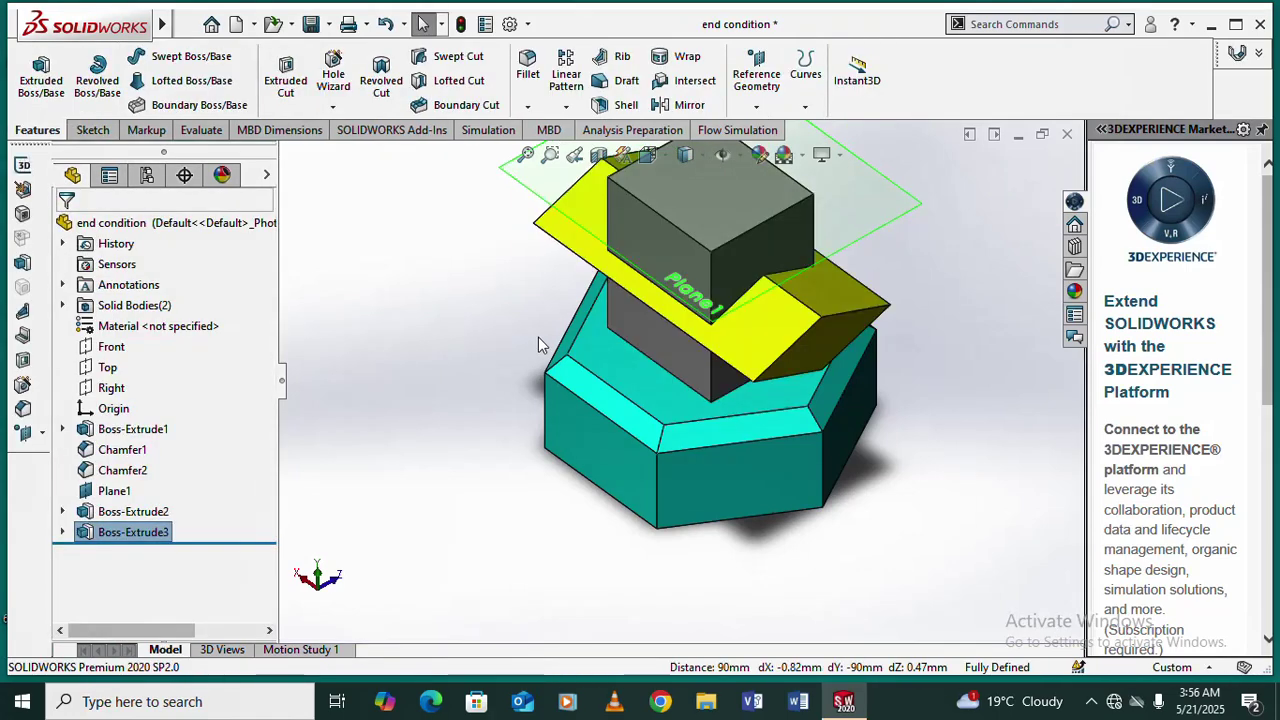
middle_drag(538, 337, 578, 258)
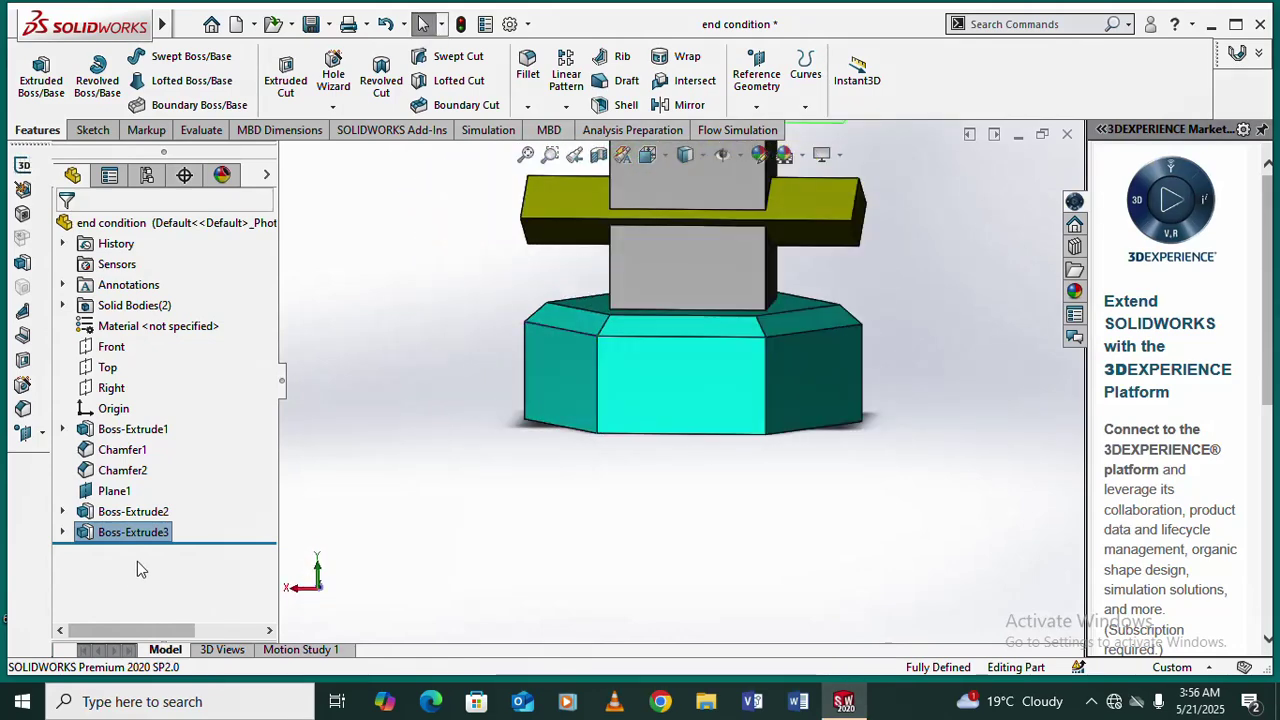
click(148, 533)
click(148, 533)
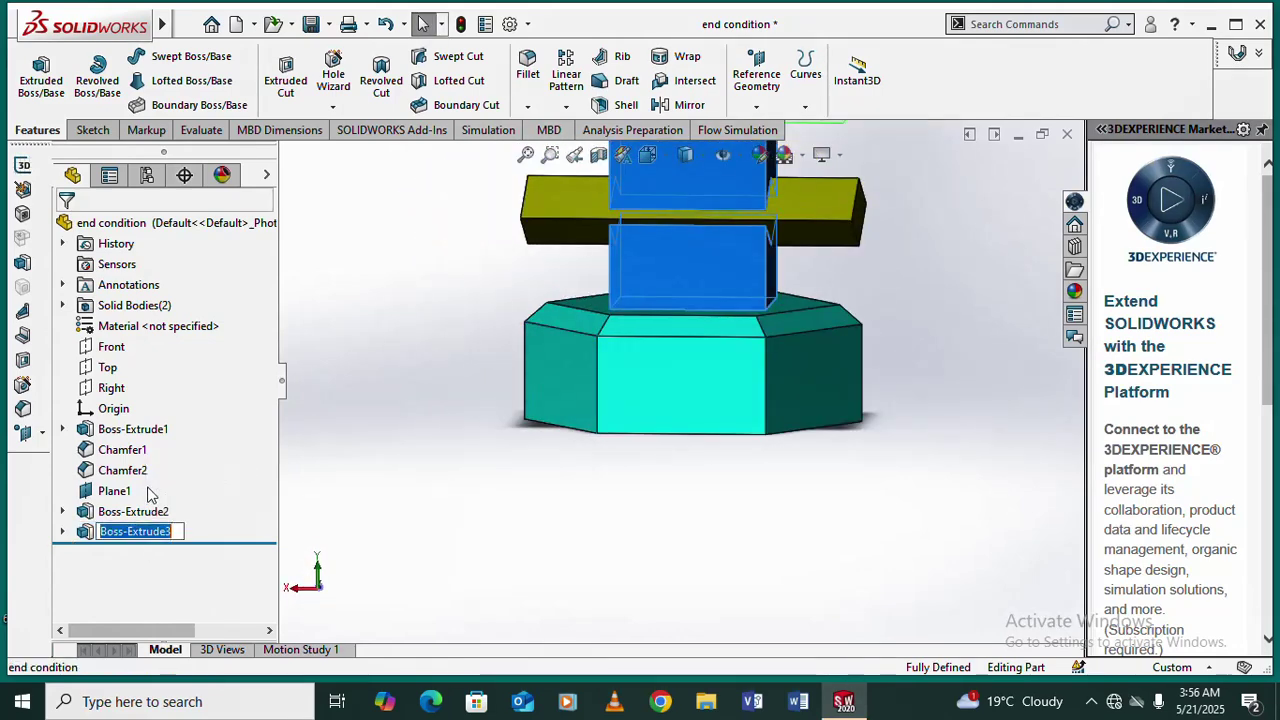
click(349, 512)
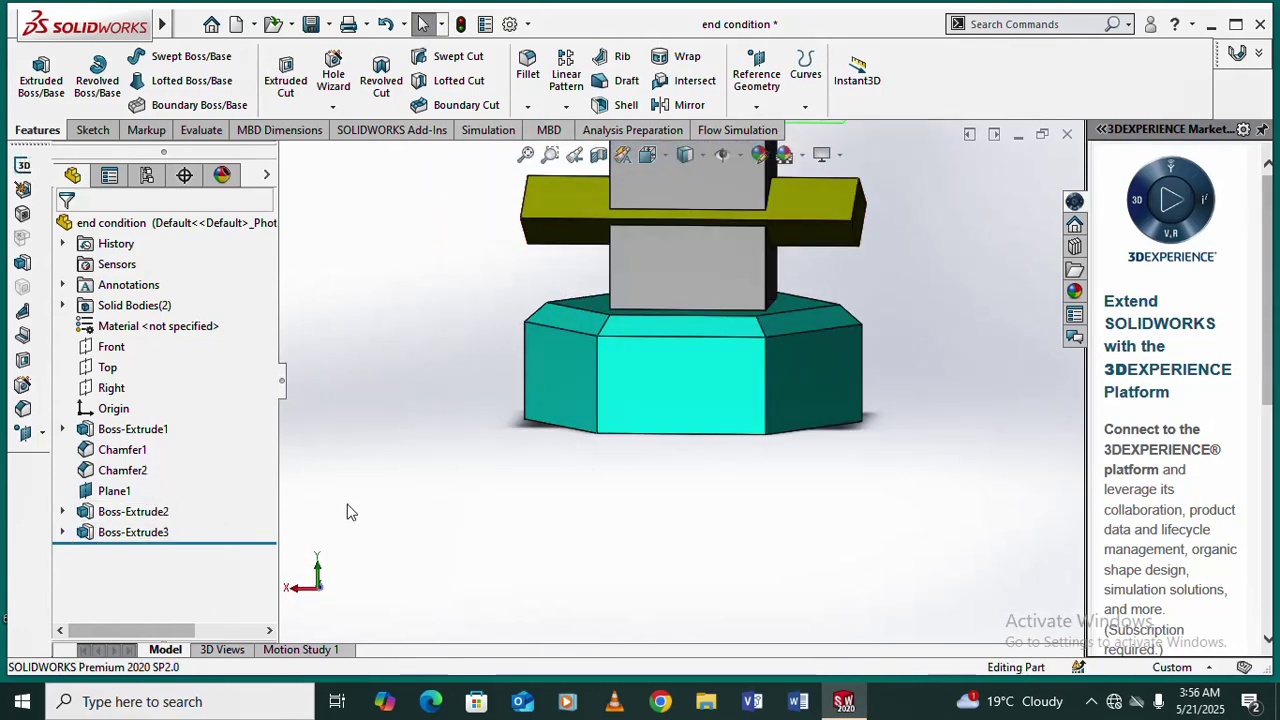
Step: Change Boss-Extrude3's Direction 1 end condition to Up To Surface and try each upper sloped face of the yellow body as target
click(145, 532)
click(165, 474)
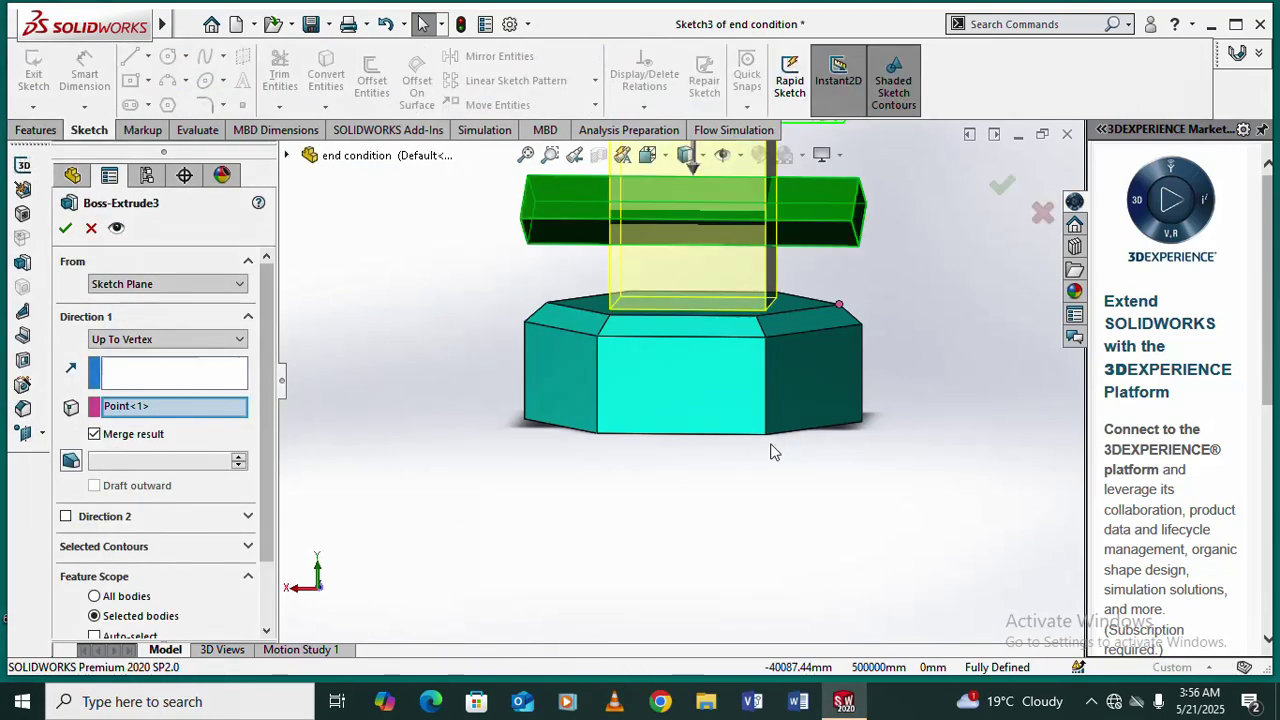
click(240, 341)
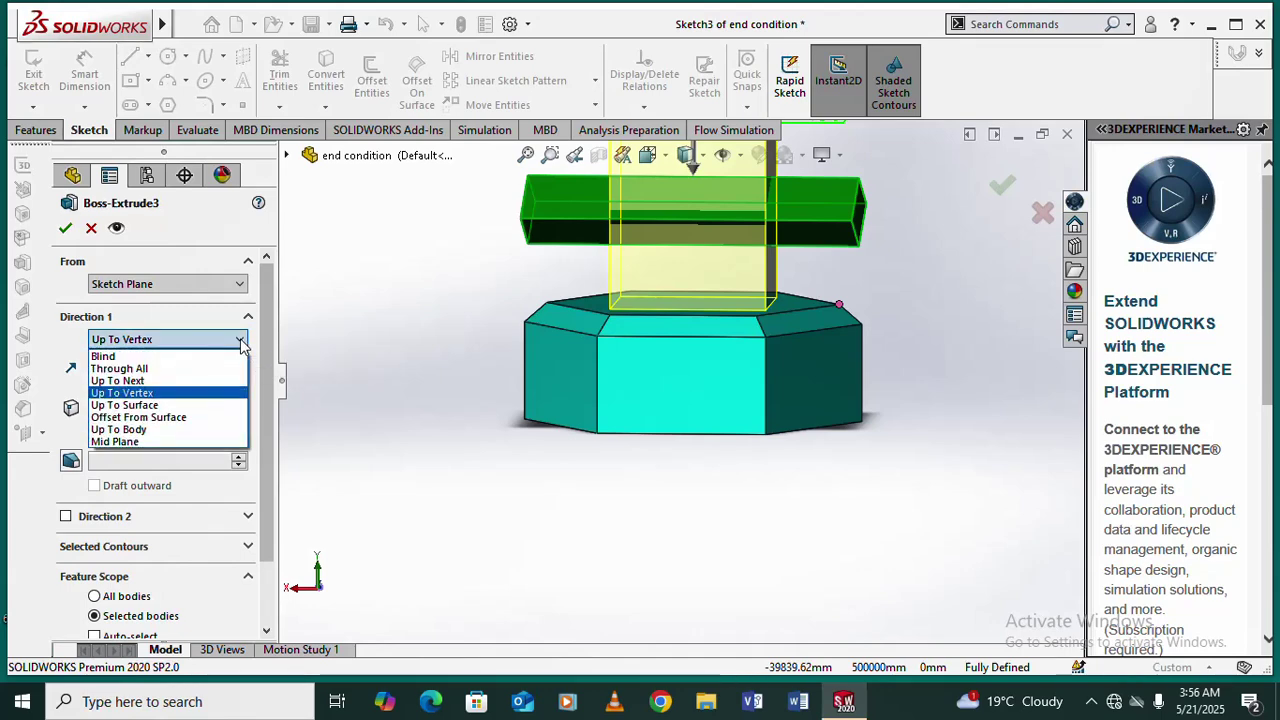
click(179, 408)
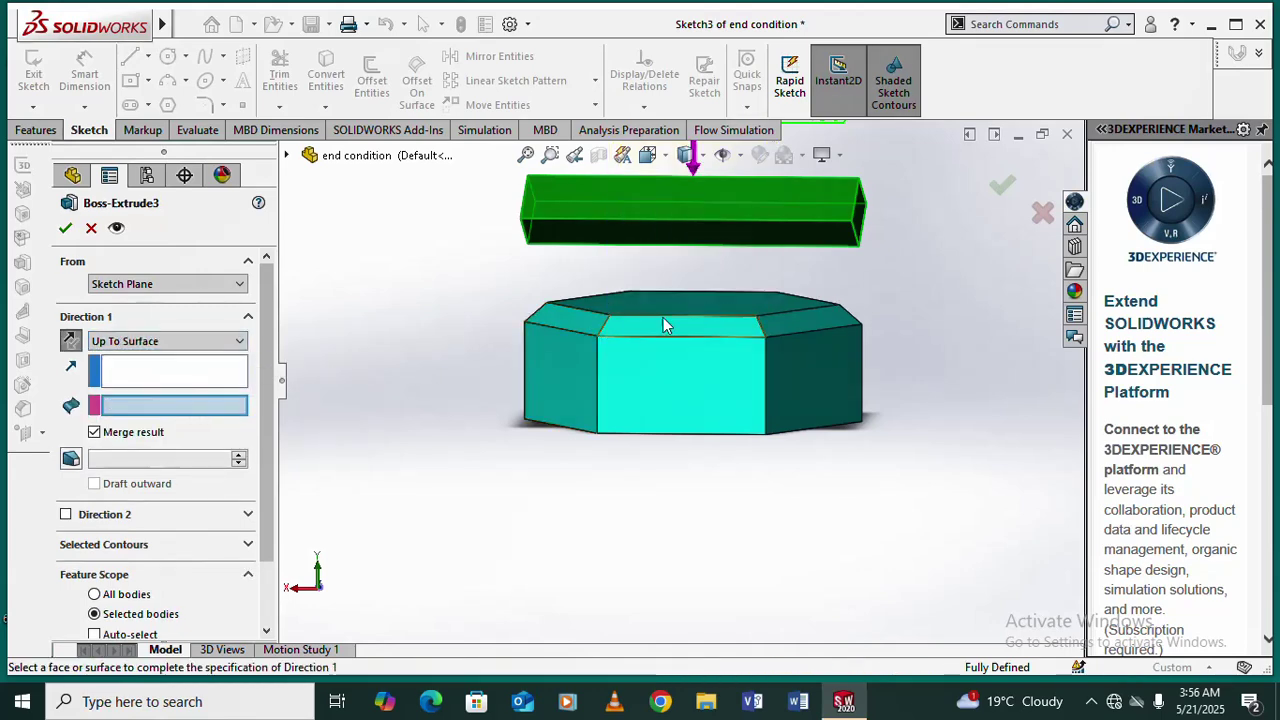
scroll(663, 317, up, 2)
scroll(779, 305, down, 4)
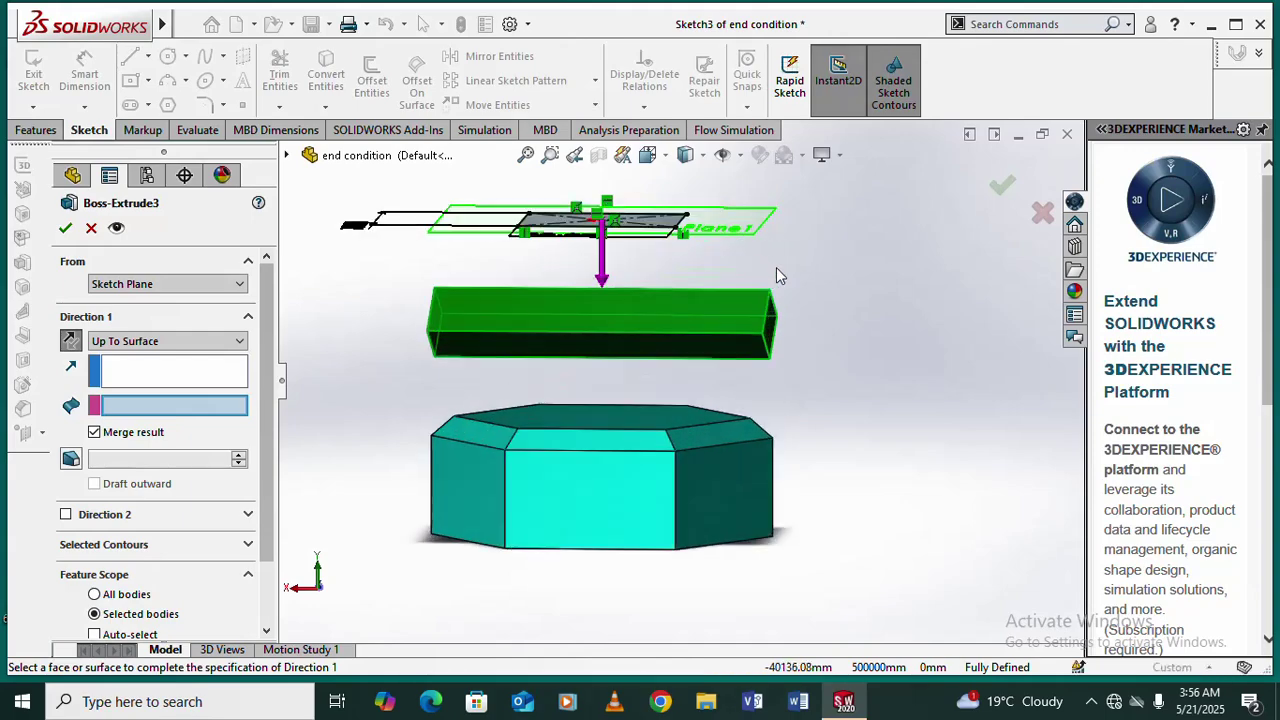
middle_drag(777, 299, 682, 357)
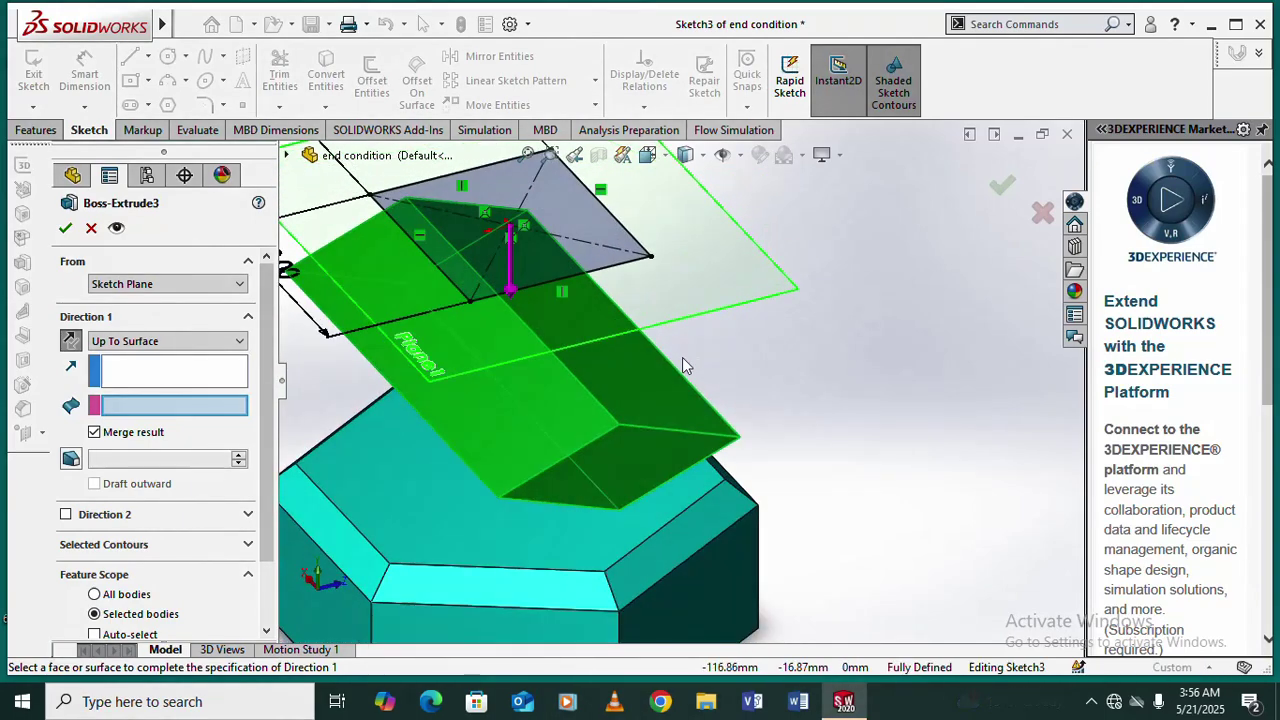
click(518, 418)
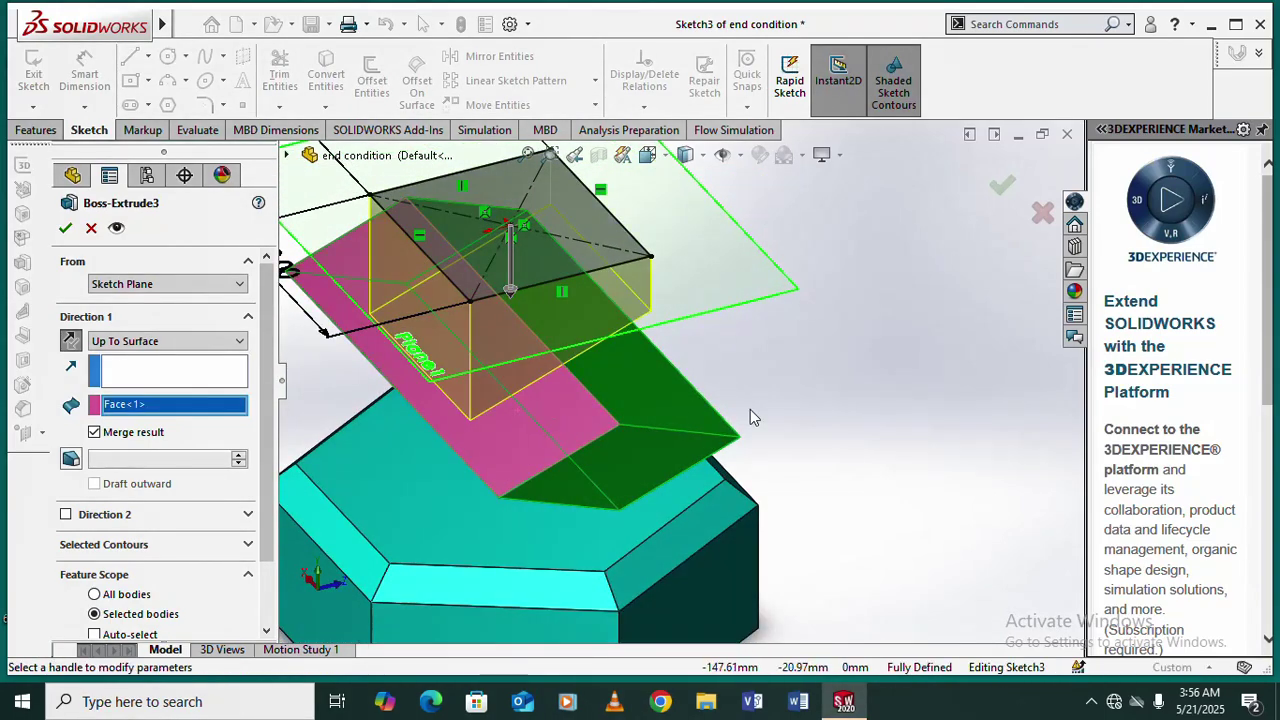
mouse_move(750, 414)
middle_down()
mouse_move(700, 331)
mouse_move(723, 343)
mouse_move(690, 329)
mouse_move(711, 340)
mouse_move(700, 343)
middle_up()
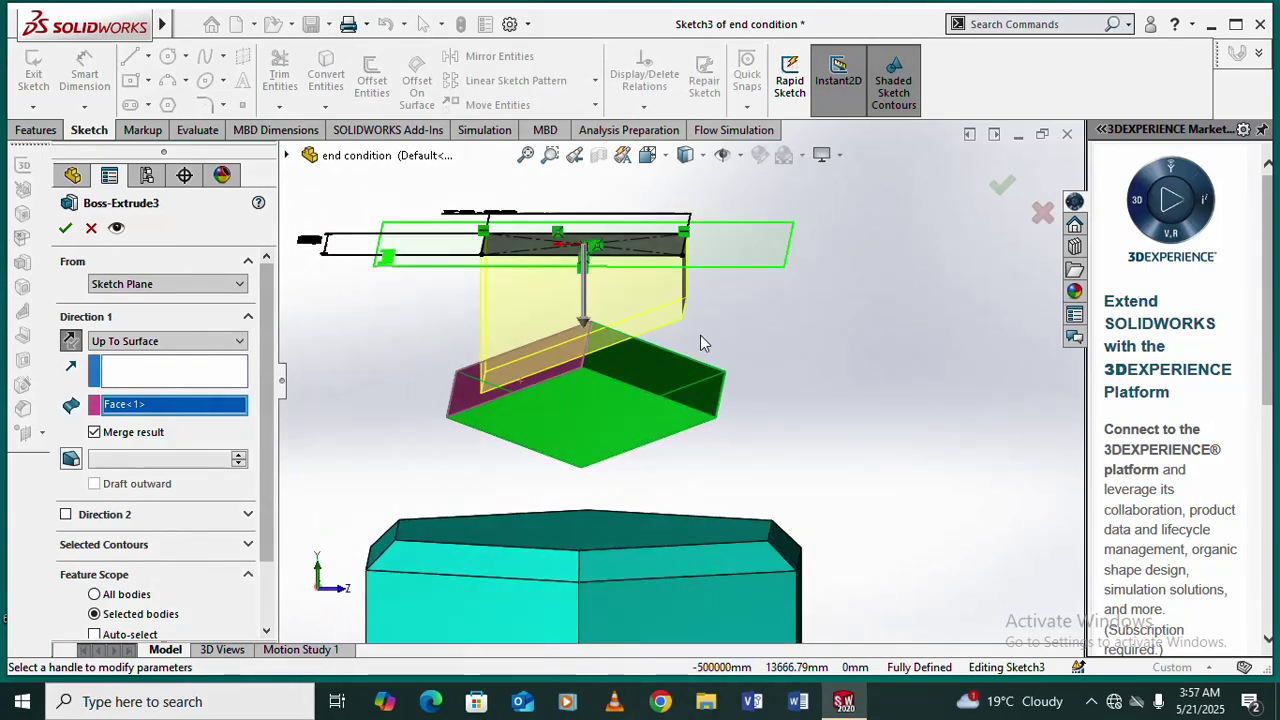
click(659, 372)
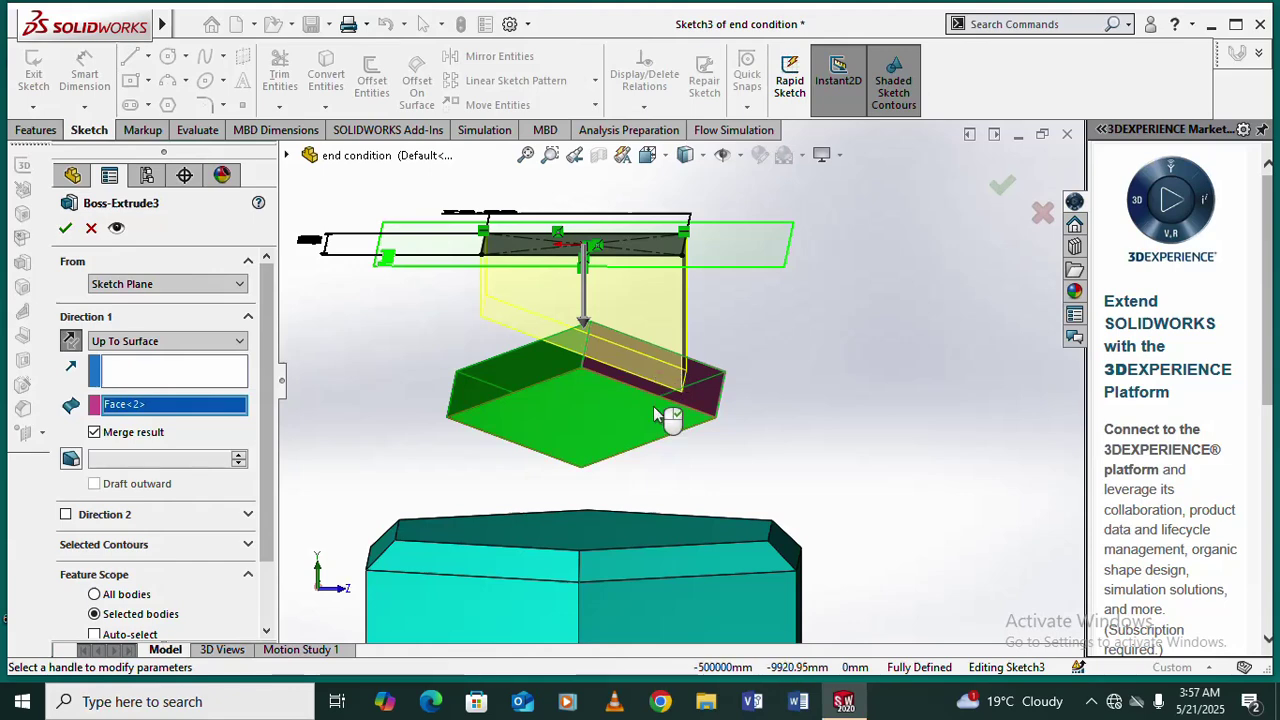
Step: Retarget the Up To Surface extrusion to the octagonal base's top face, check its preview, and accept the feature
scroll(655, 415, up, 3)
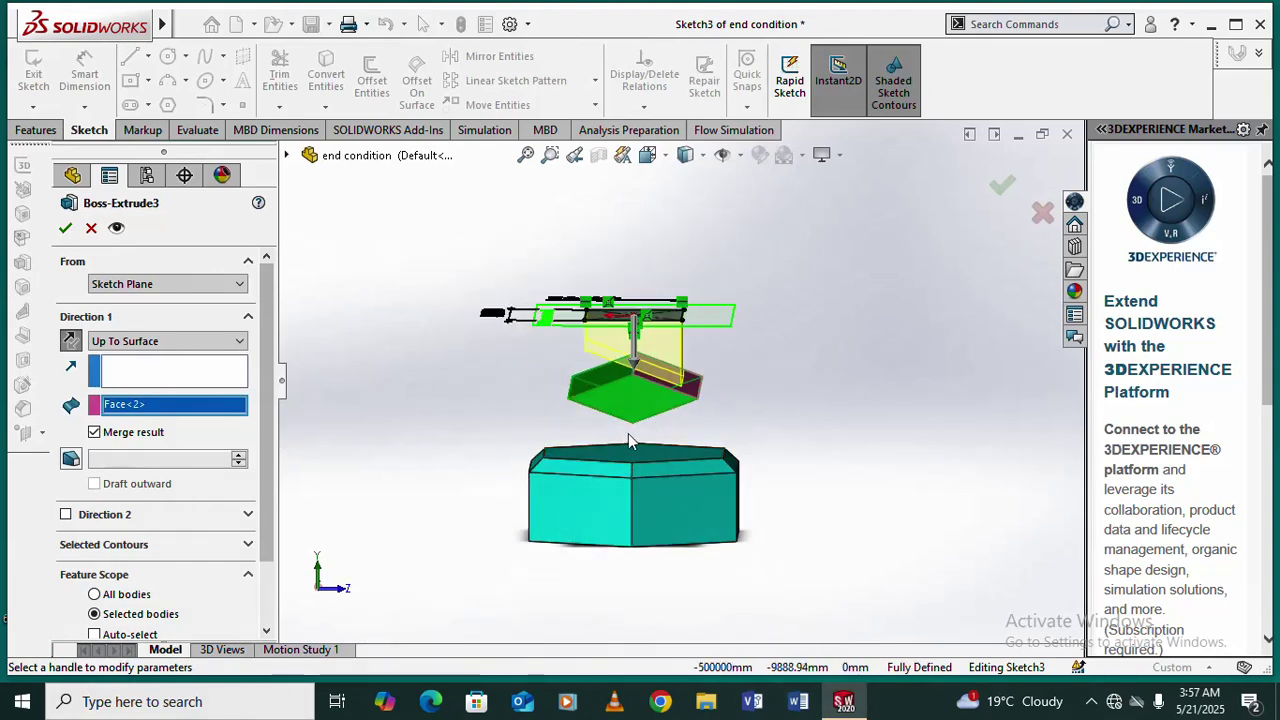
scroll(628, 433, down, 2)
mouse_move(668, 466)
middle_down()
mouse_move(715, 546)
mouse_move(635, 424)
mouse_move(706, 434)
mouse_move(706, 380)
mouse_move(721, 403)
mouse_move(665, 440)
mouse_move(640, 438)
mouse_move(648, 427)
mouse_move(795, 470)
mouse_move(790, 340)
mouse_move(806, 353)
middle_up()
click(643, 497)
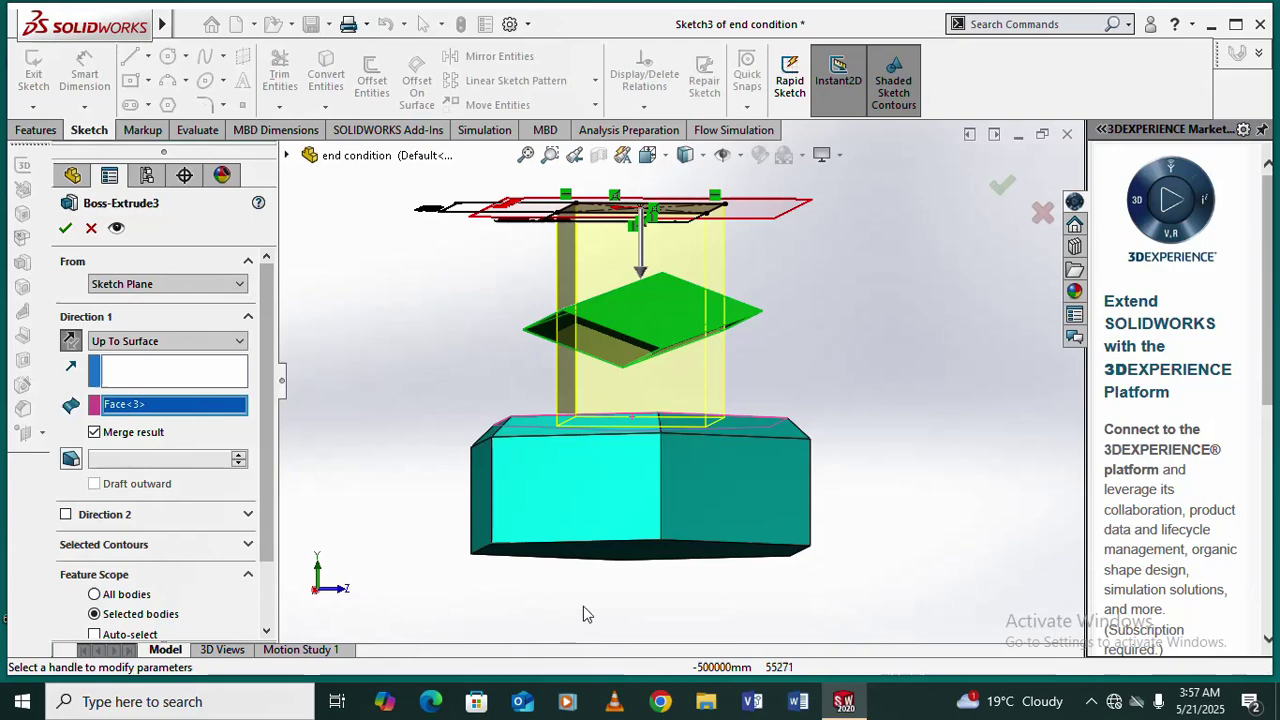
middle_drag(806, 429, 808, 503)
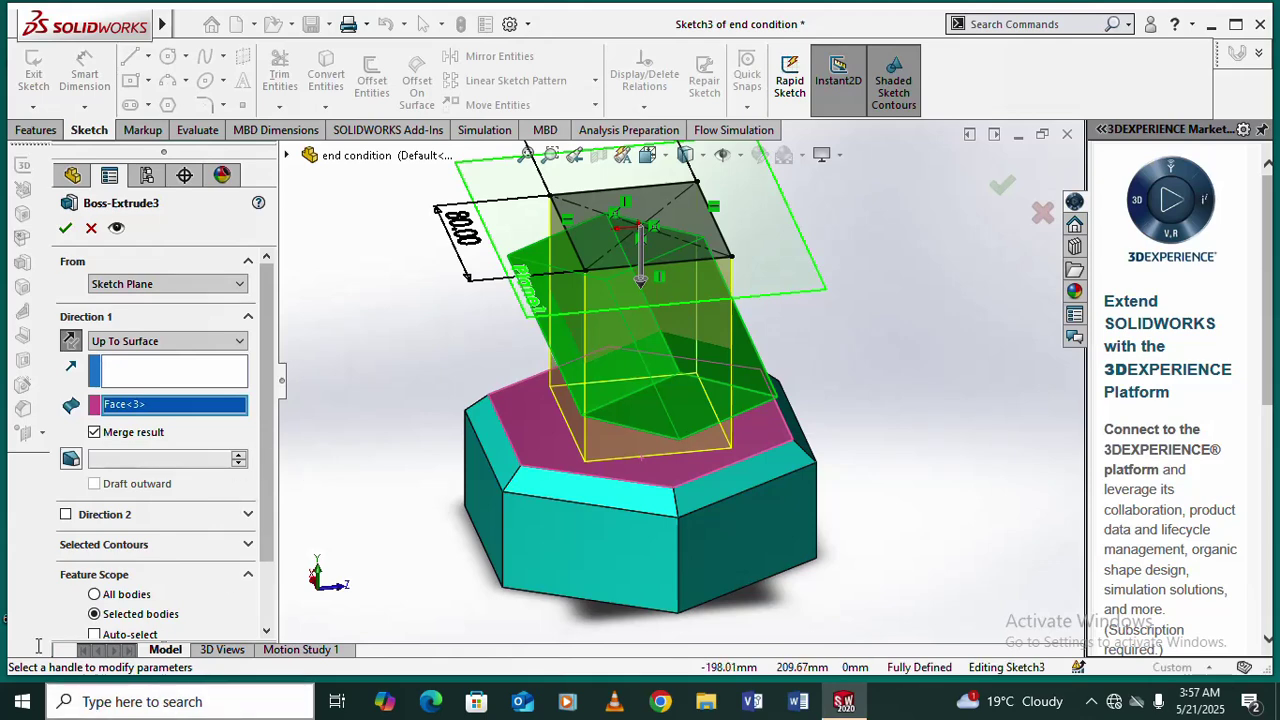
click(65, 228)
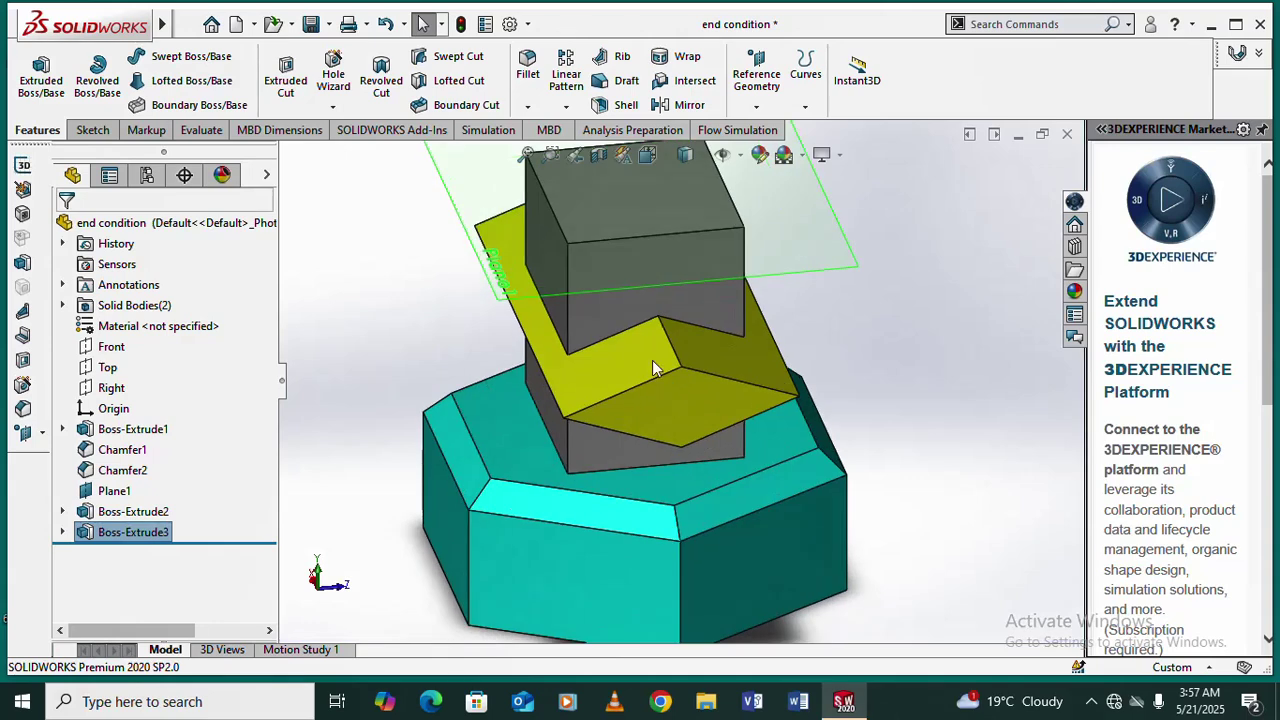
middle_drag(652, 362, 696, 420)
Step: Retarget Boss-Extrude3's Up To Surface end condition to the near upper sloped face of the yellow body and accept the feature
click(120, 533)
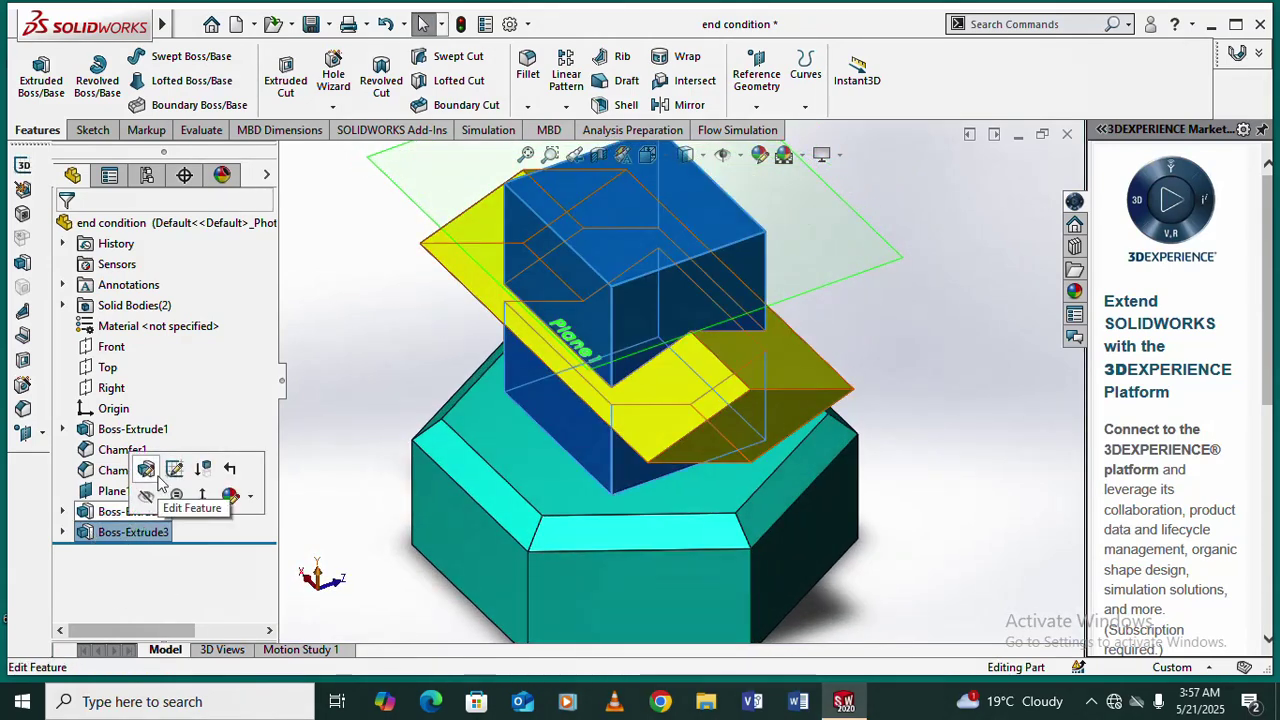
click(146, 470)
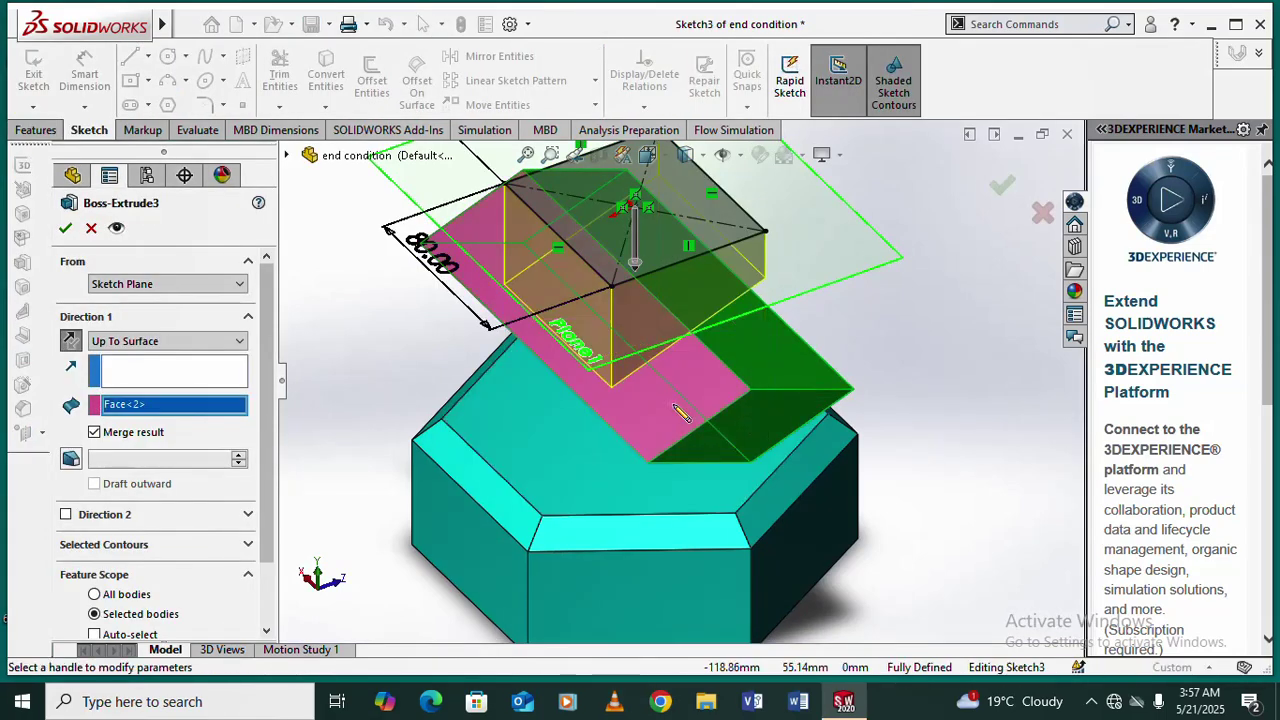
click(690, 415)
middle_drag(715, 367, 672, 312)
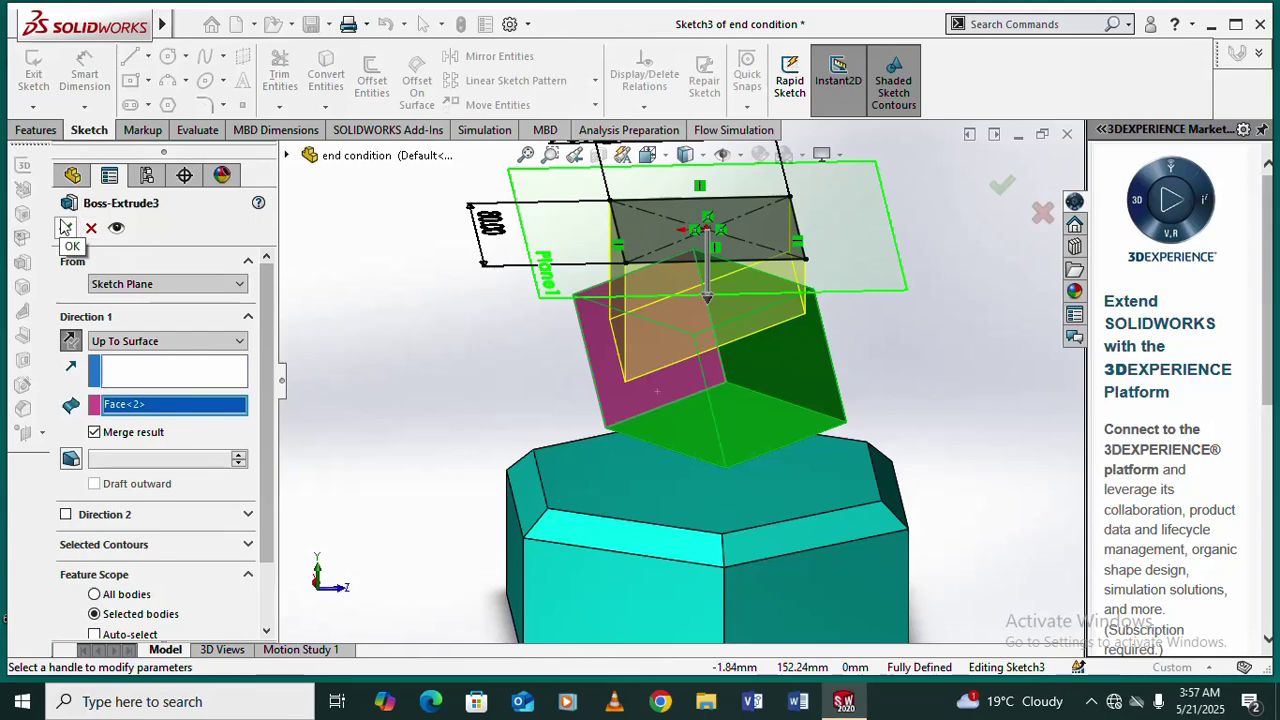
click(90, 229)
middle_drag(780, 381, 777, 352)
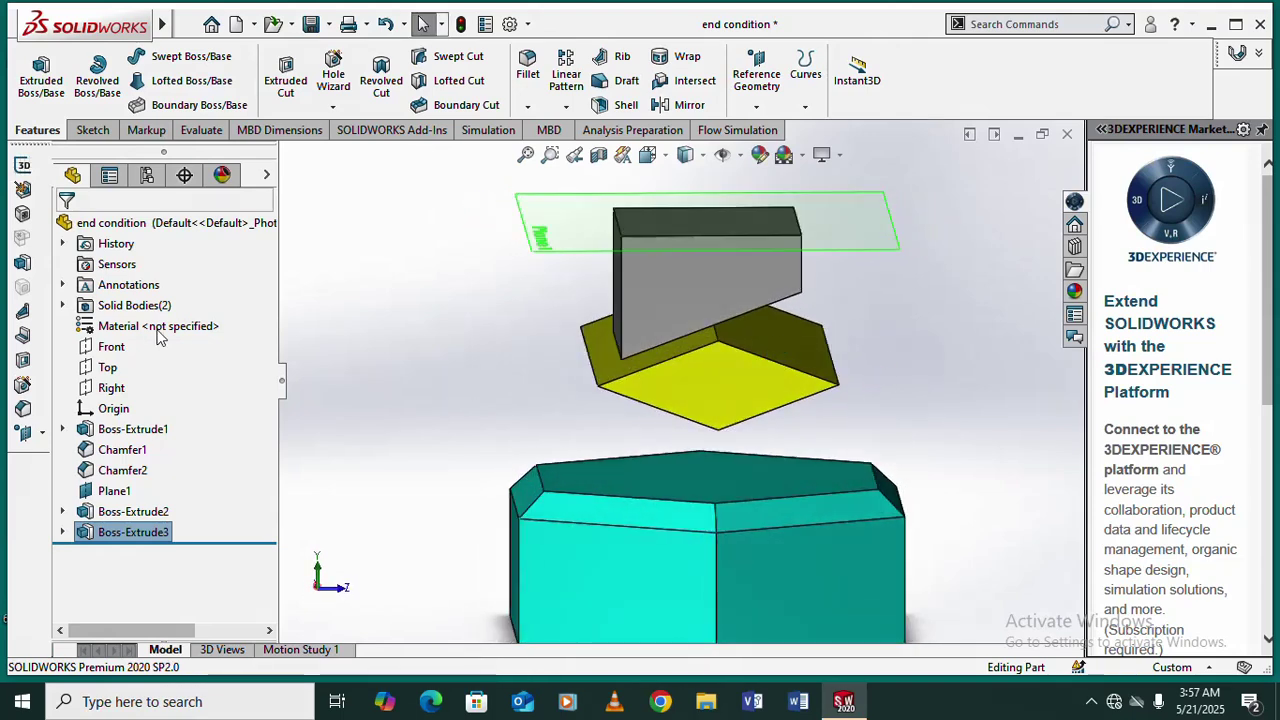
Step: Edit Boss-Extrude3, change its Direction 1 end condition to Offset From Surface, and check the preview against the yellow body's sloped face
click(118, 532)
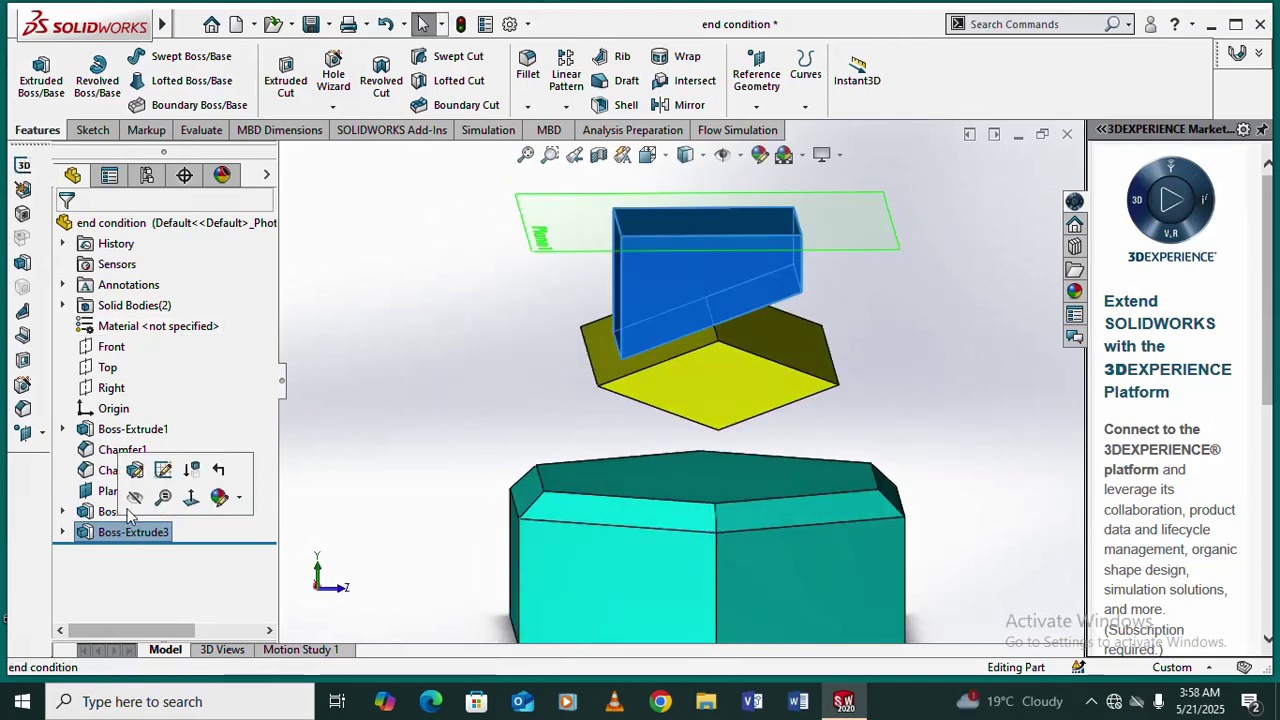
click(128, 532)
click(273, 526)
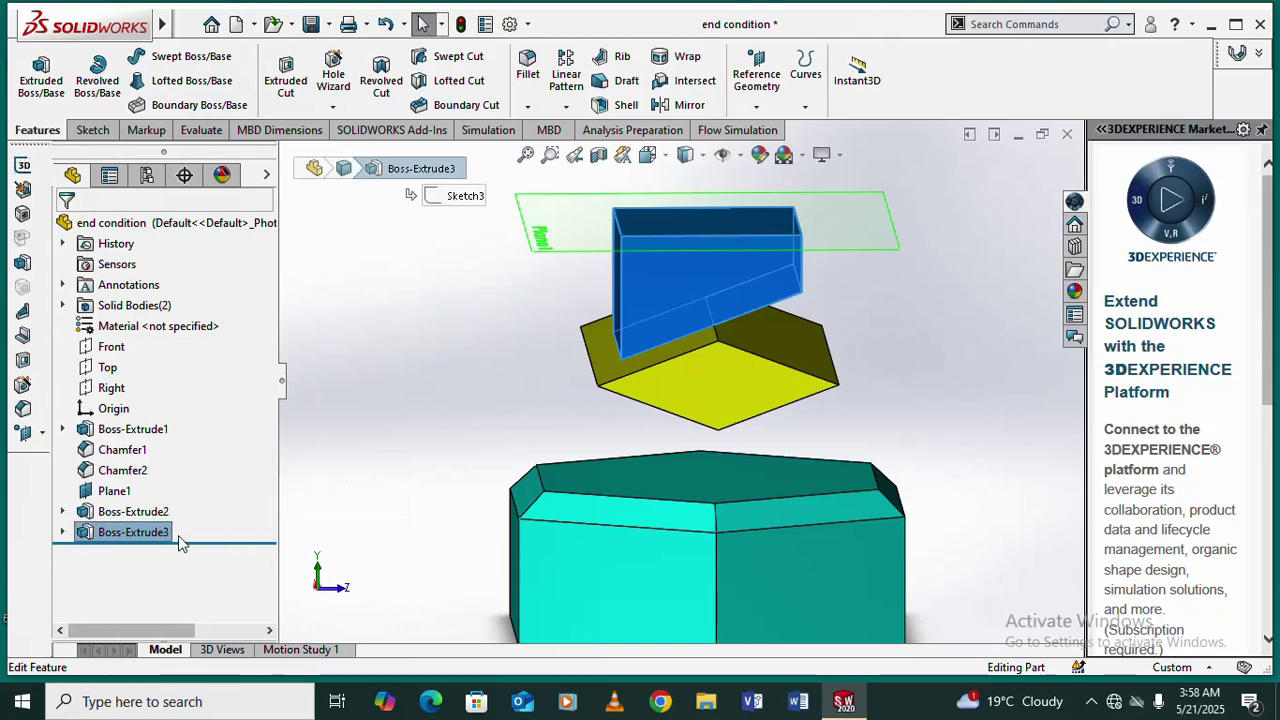
click(137, 534)
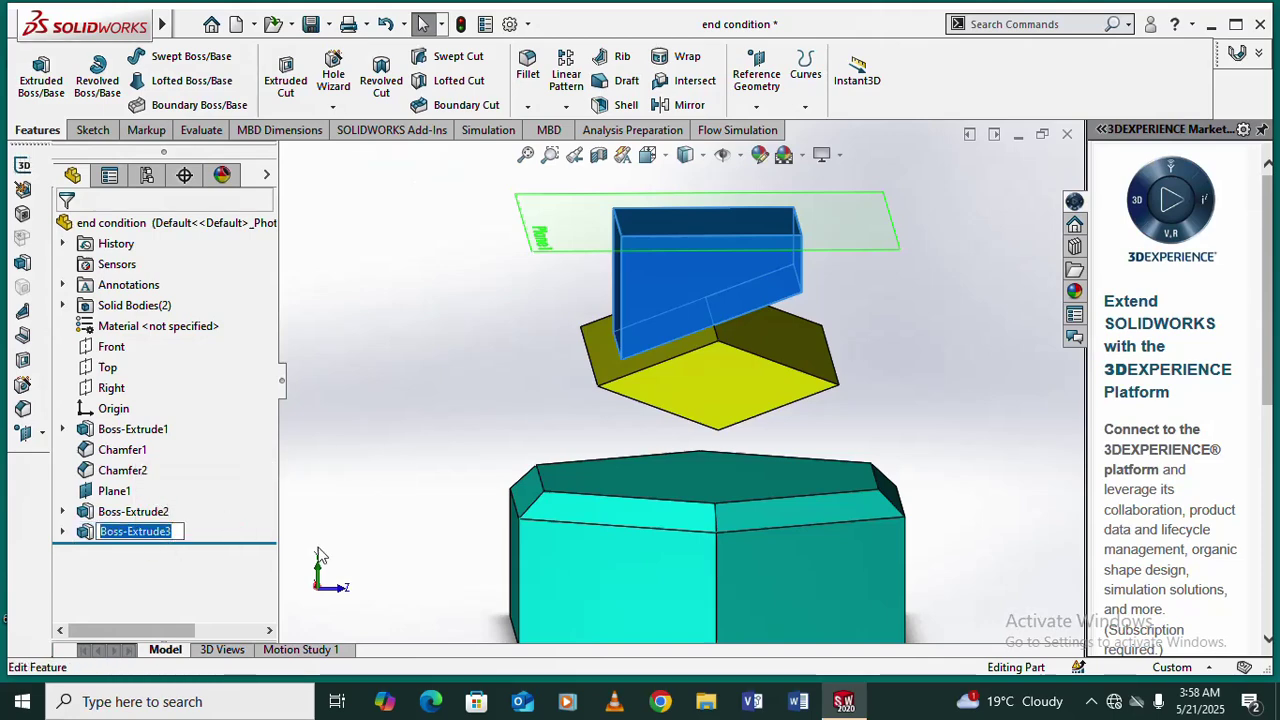
click(320, 557)
click(138, 533)
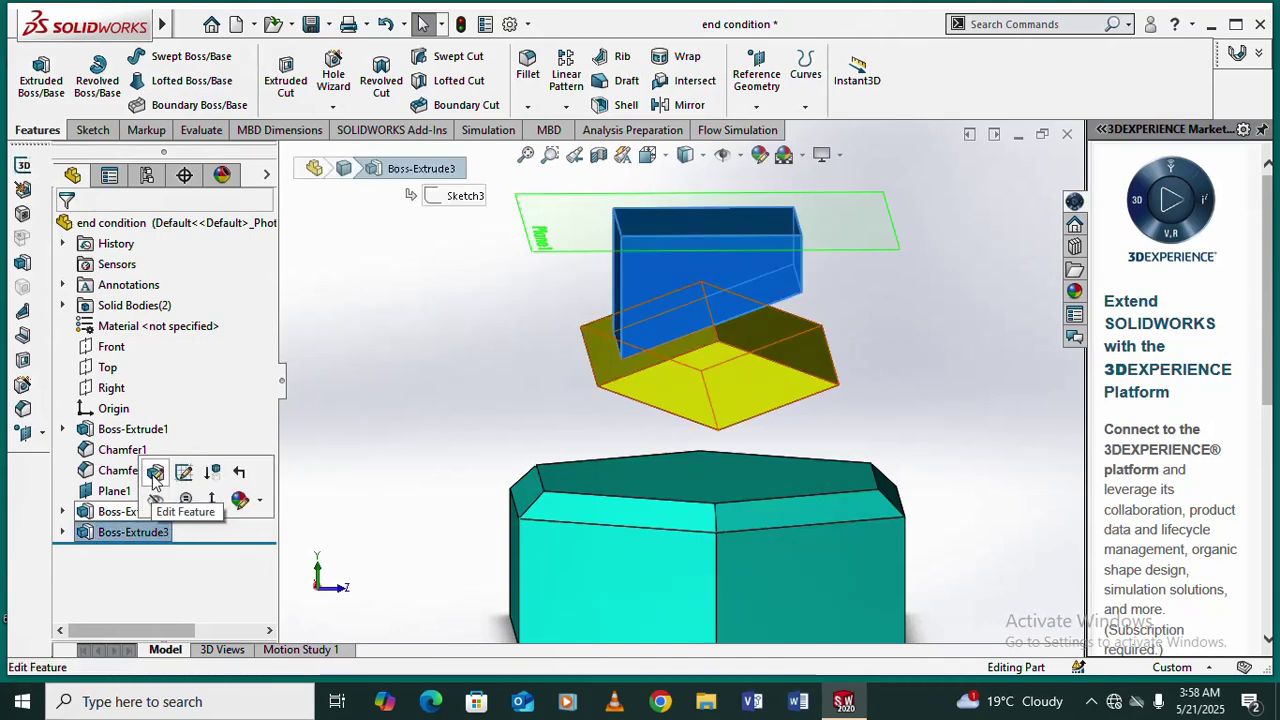
click(158, 478)
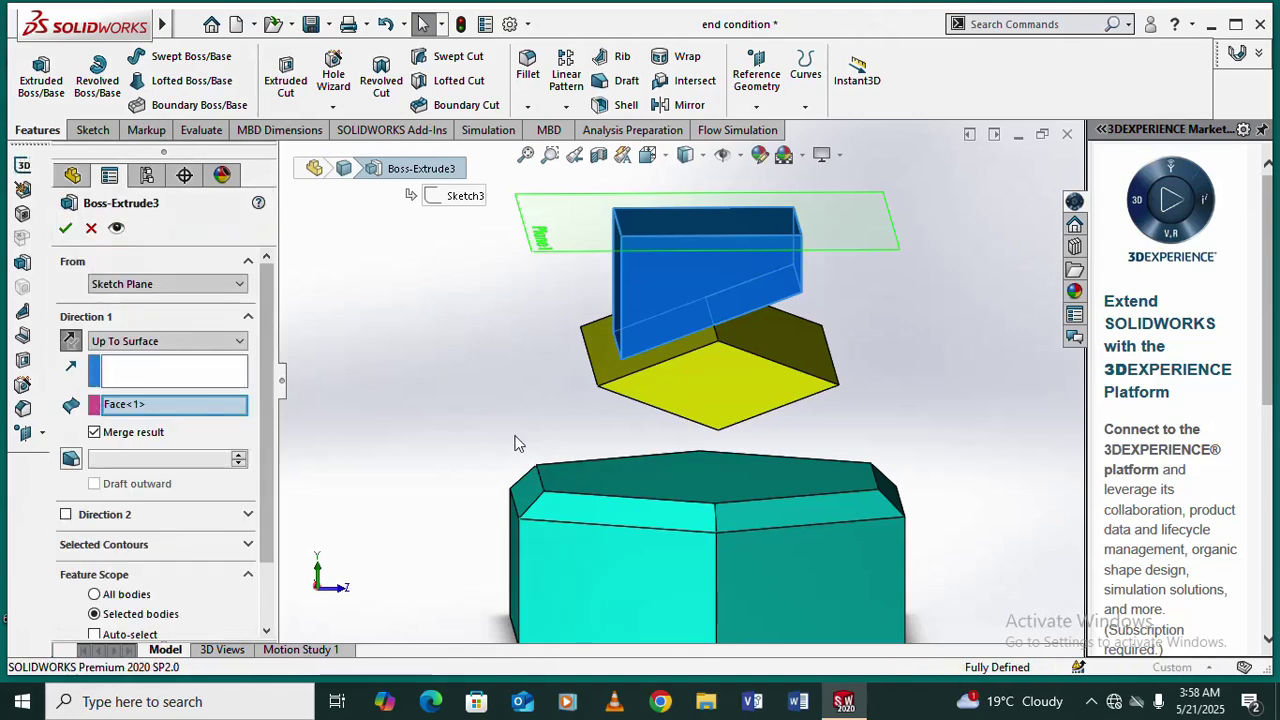
click(240, 342)
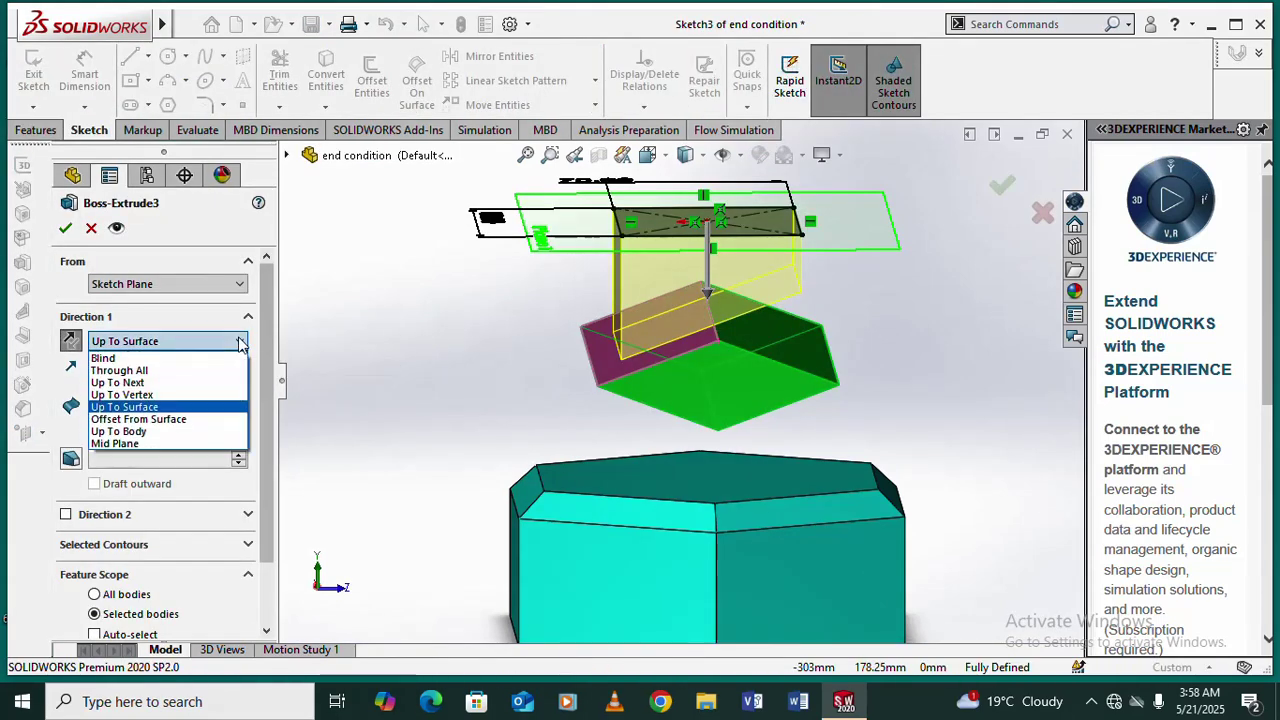
click(172, 426)
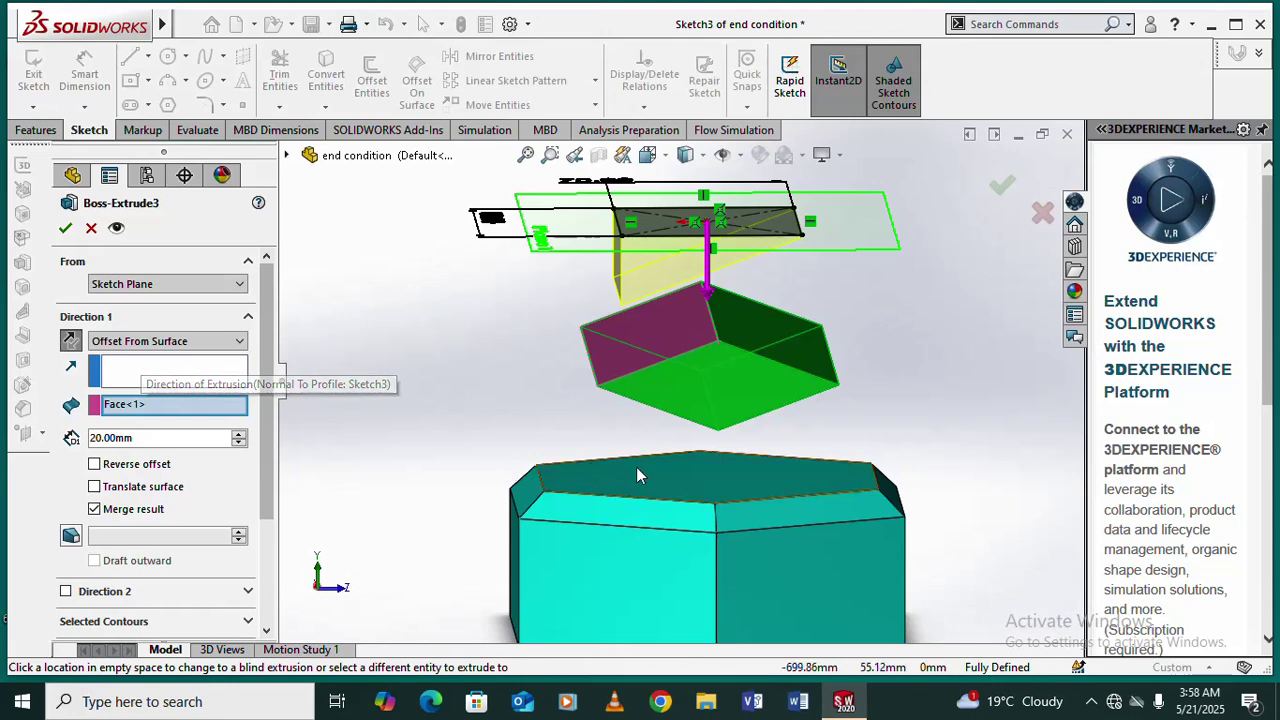
scroll(674, 458, up, 1)
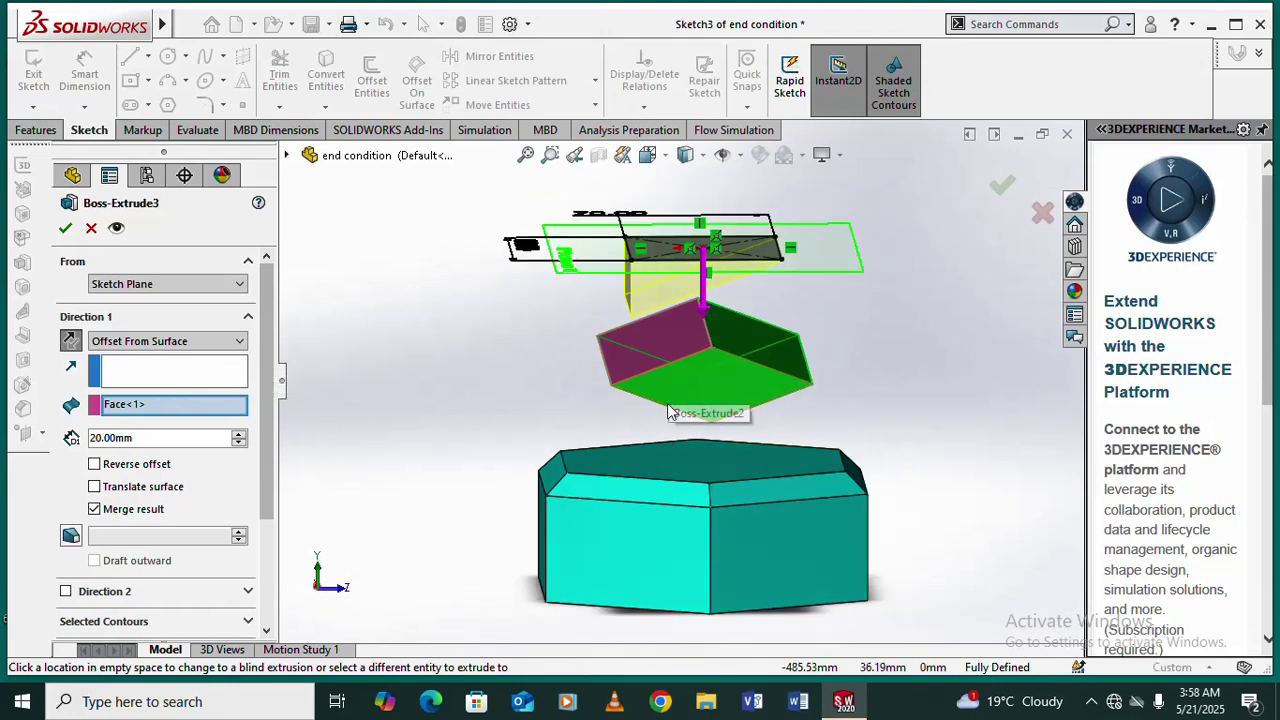
middle_drag(703, 512, 677, 449)
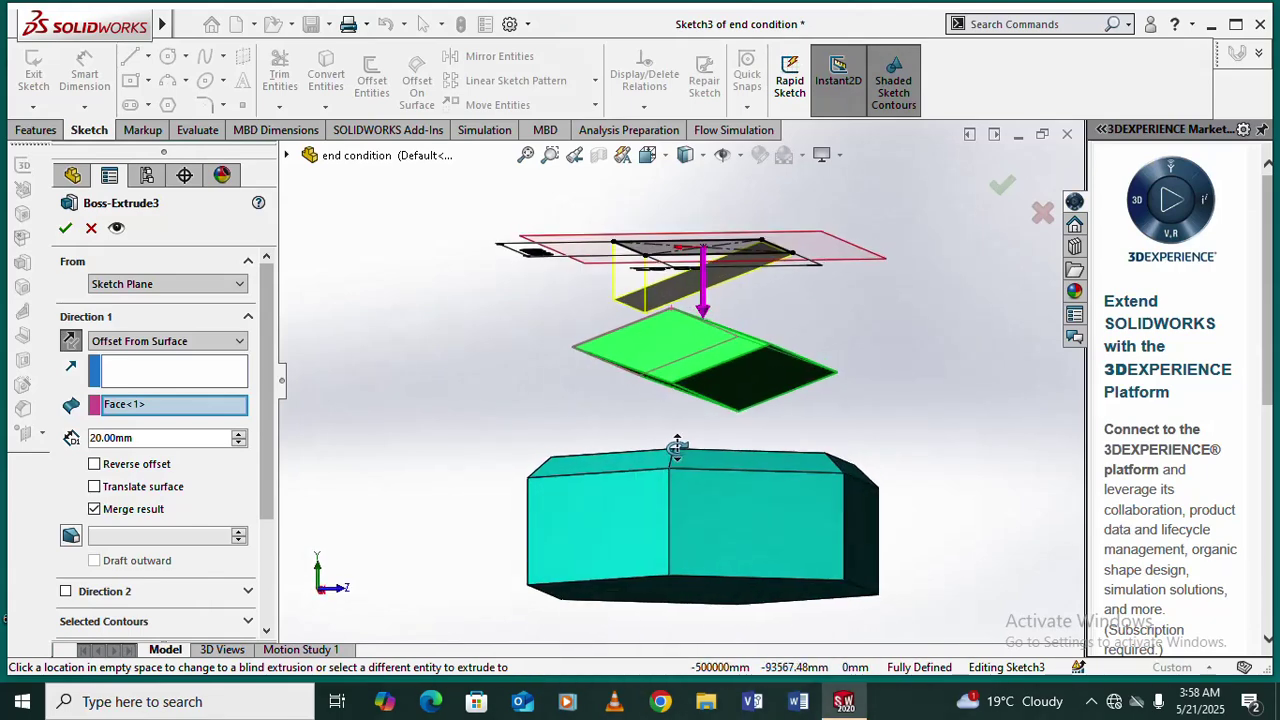
scroll(661, 358, down, 2)
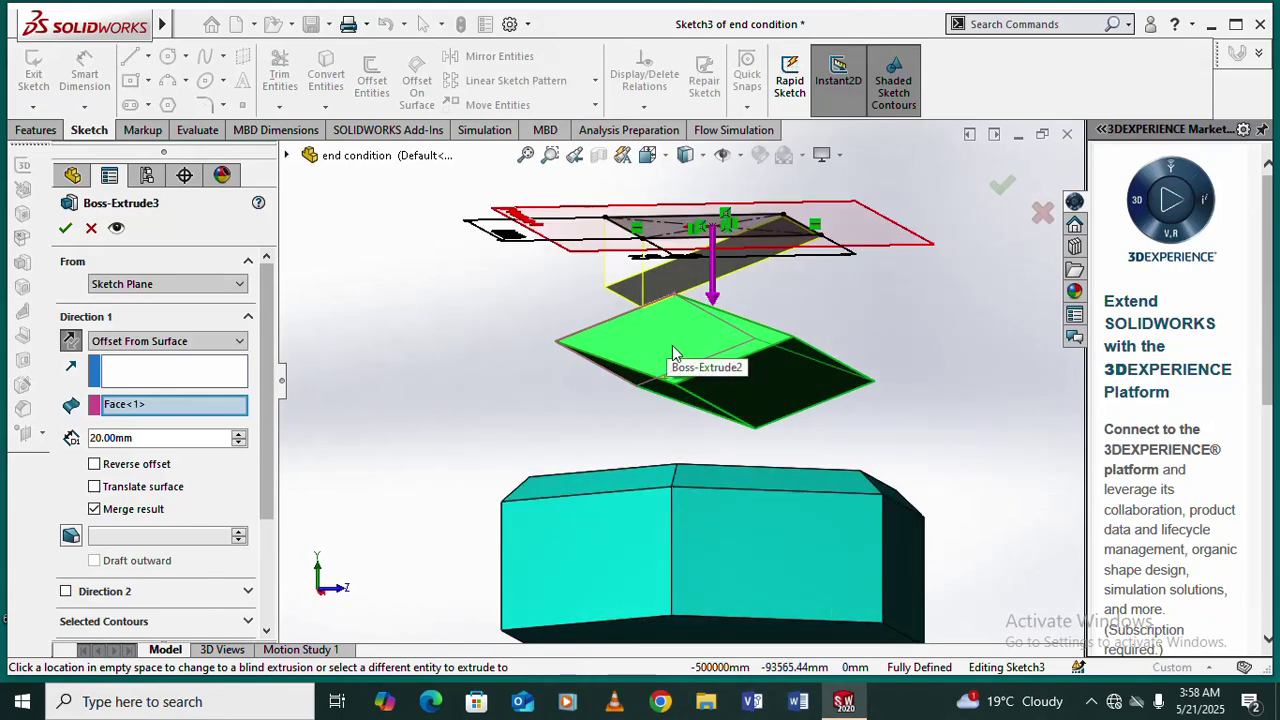
middle_drag(673, 352, 709, 387)
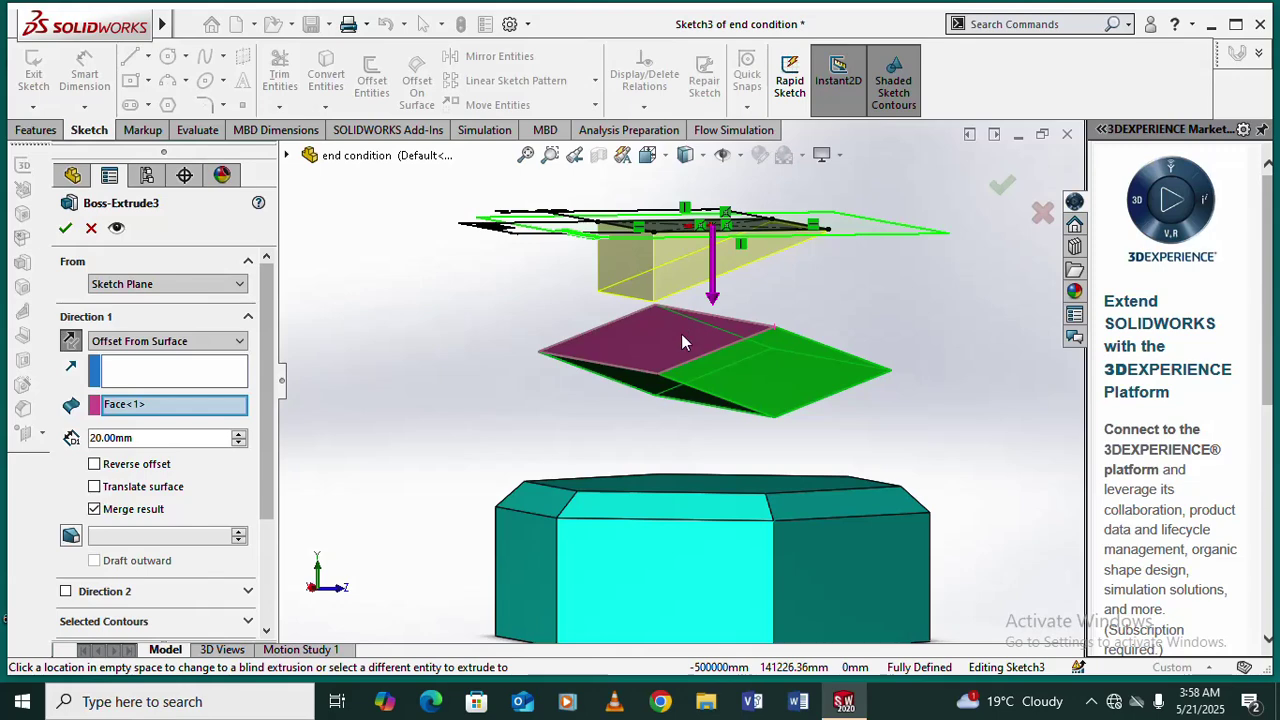
mouse_move(681, 341)
middle_down()
mouse_move(652, 312)
mouse_move(669, 336)
middle_up()
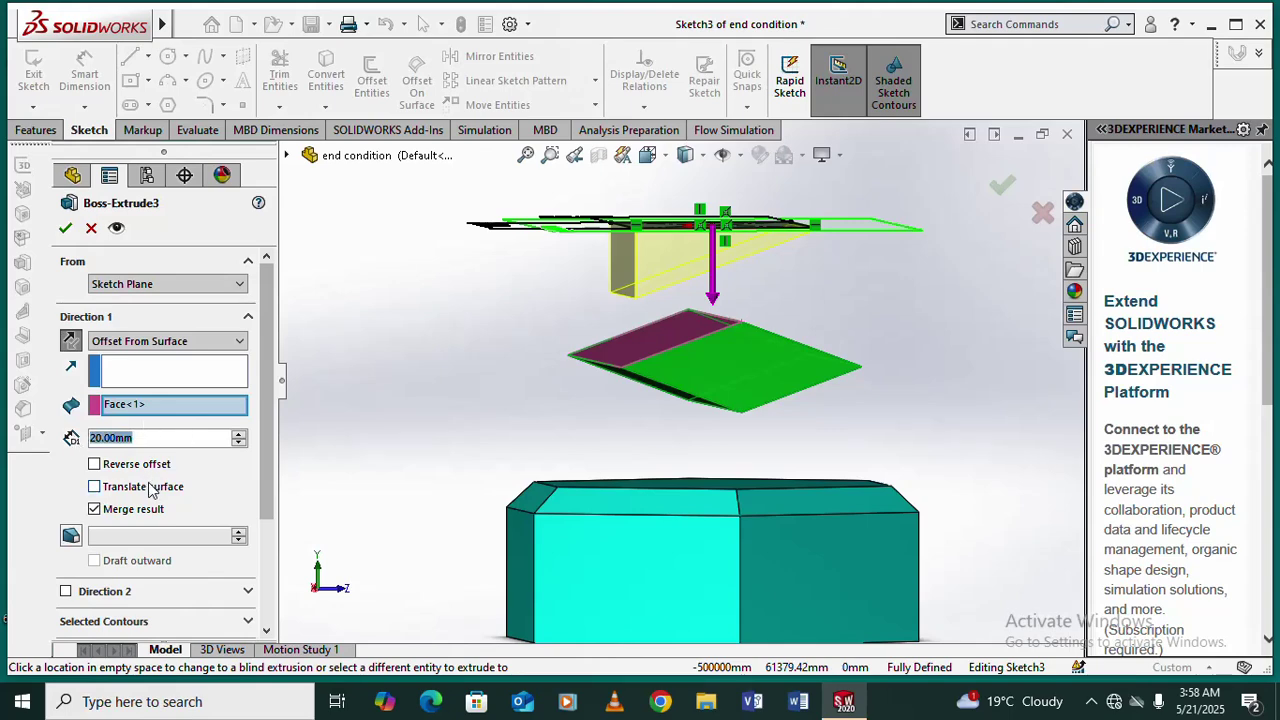
Step: Set the distance to 10 mm and reapply Offset From Surface from the yellow body's near upper sloped face, checking the preview
text(10)
click(425, 441)
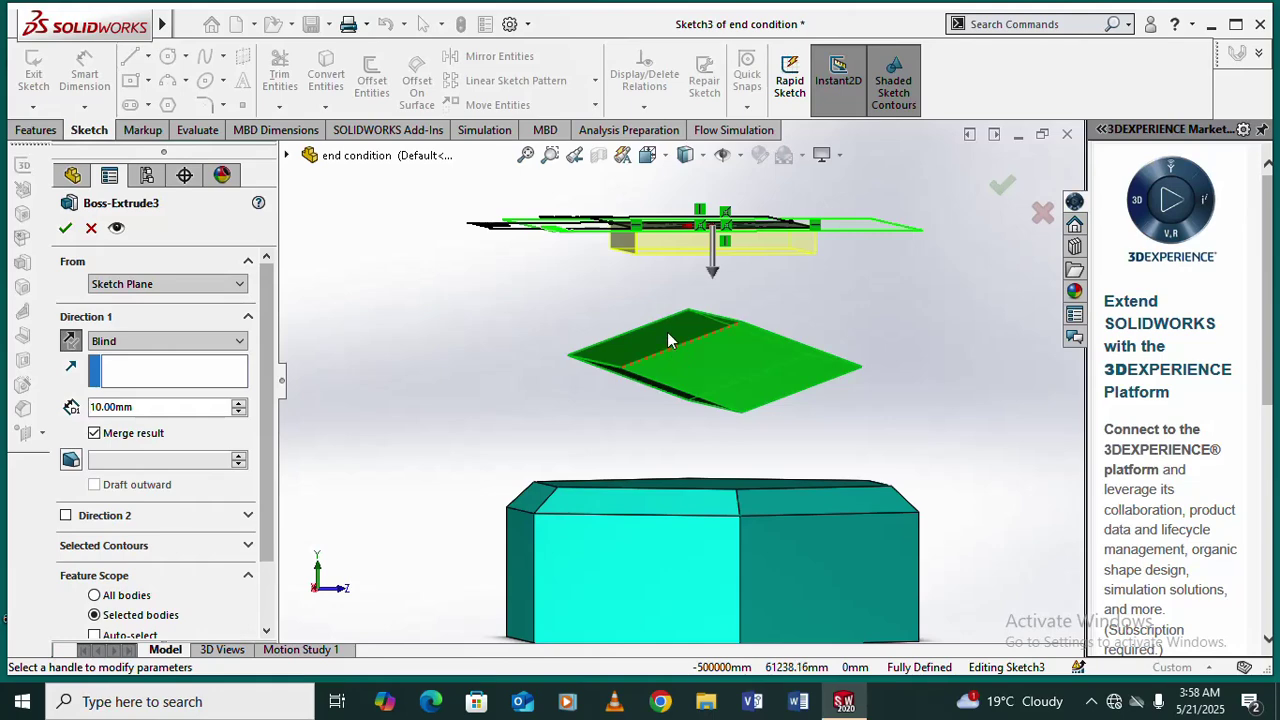
middle_drag(570, 320, 716, 389)
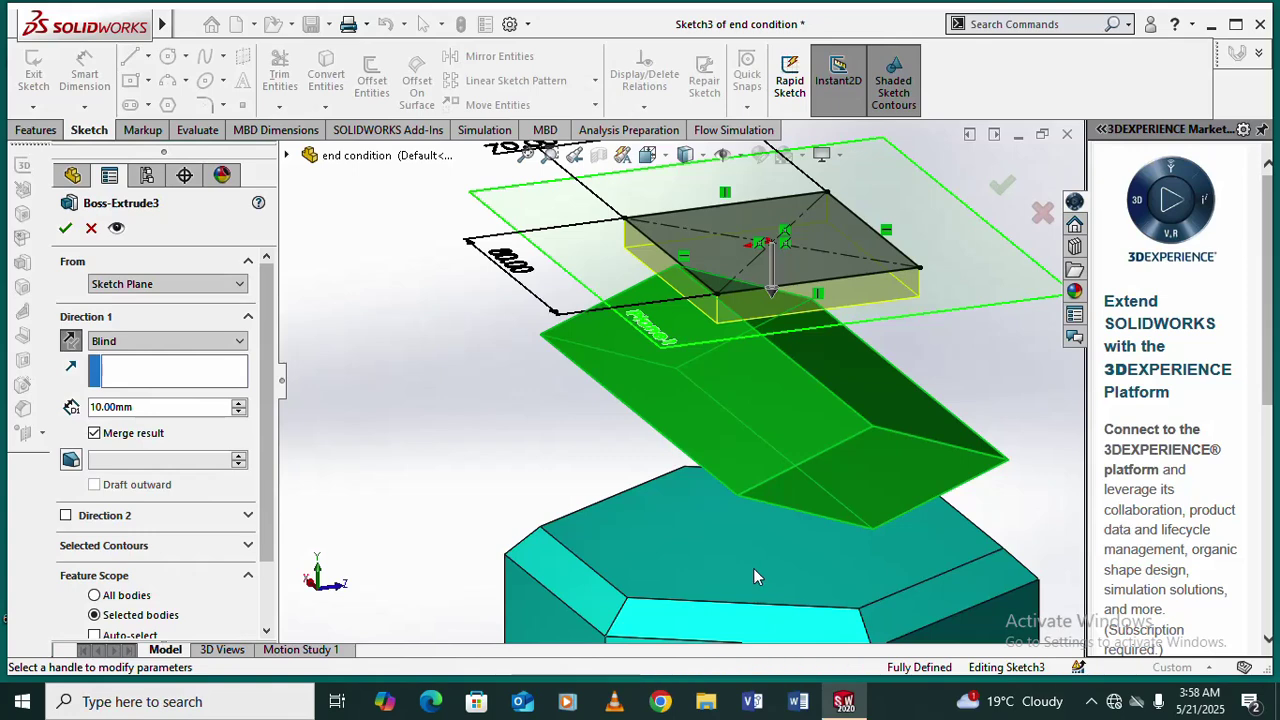
click(140, 386)
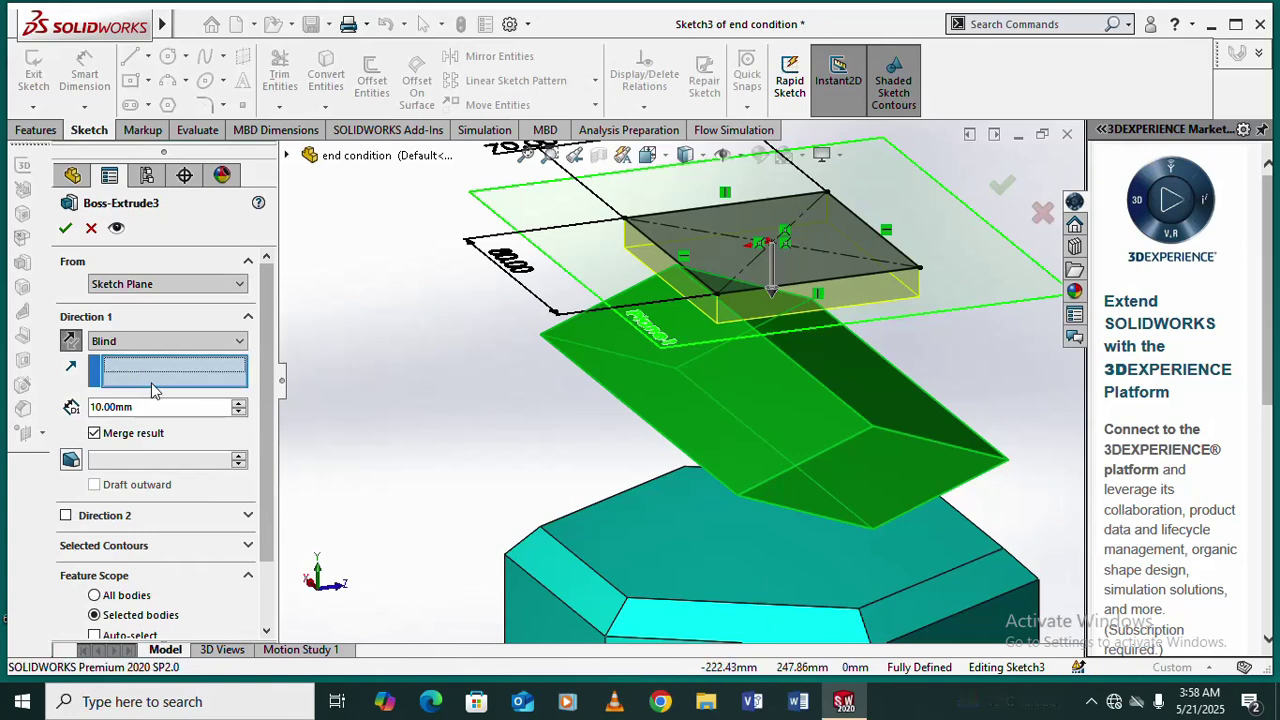
click(240, 345)
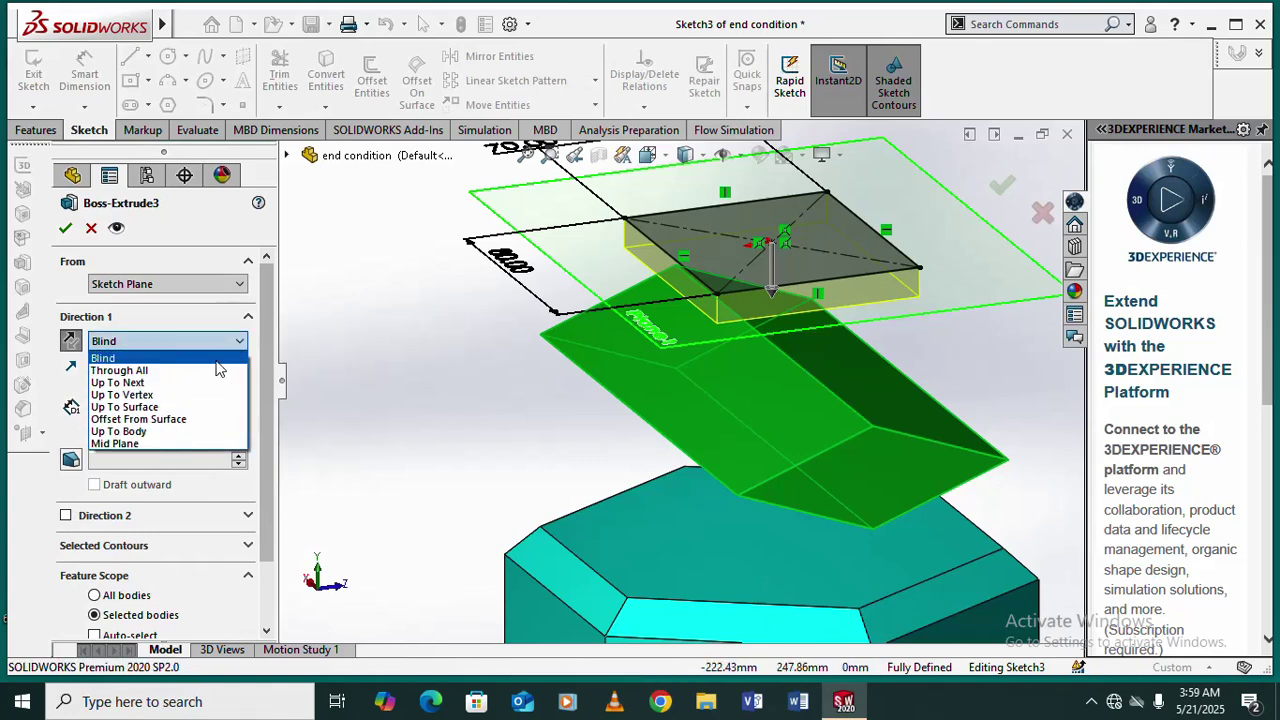
click(176, 419)
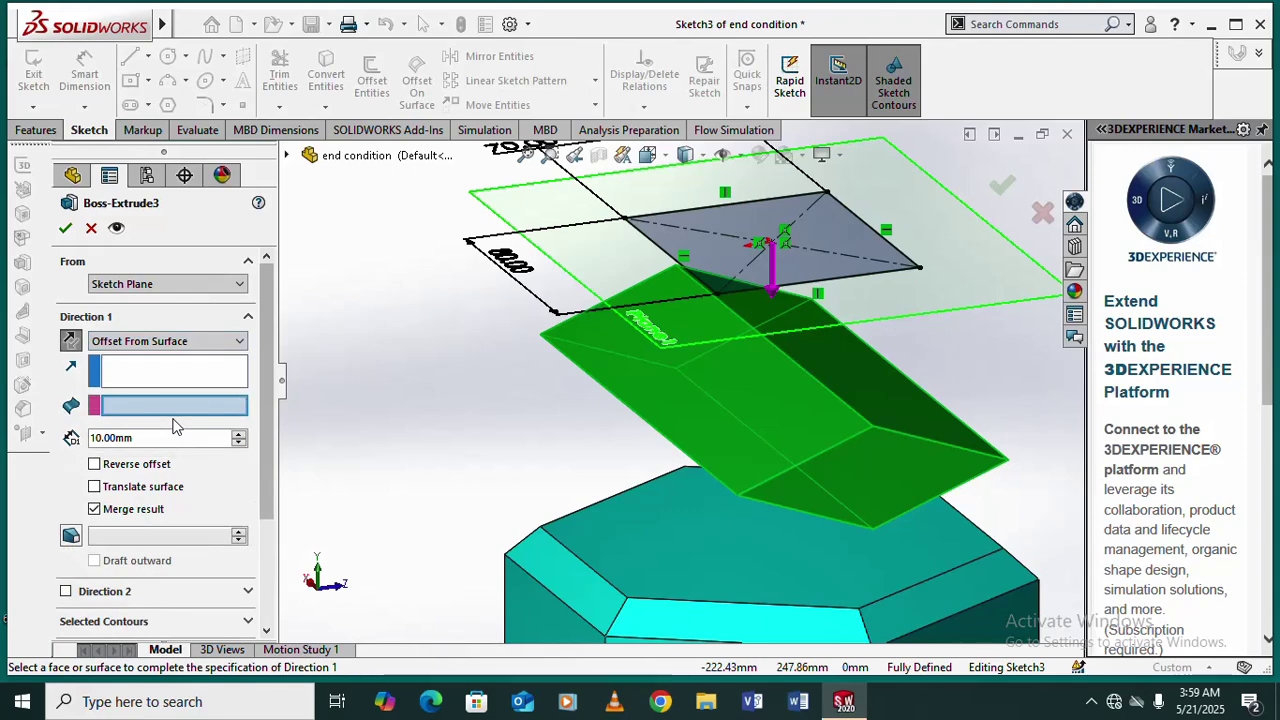
click(797, 415)
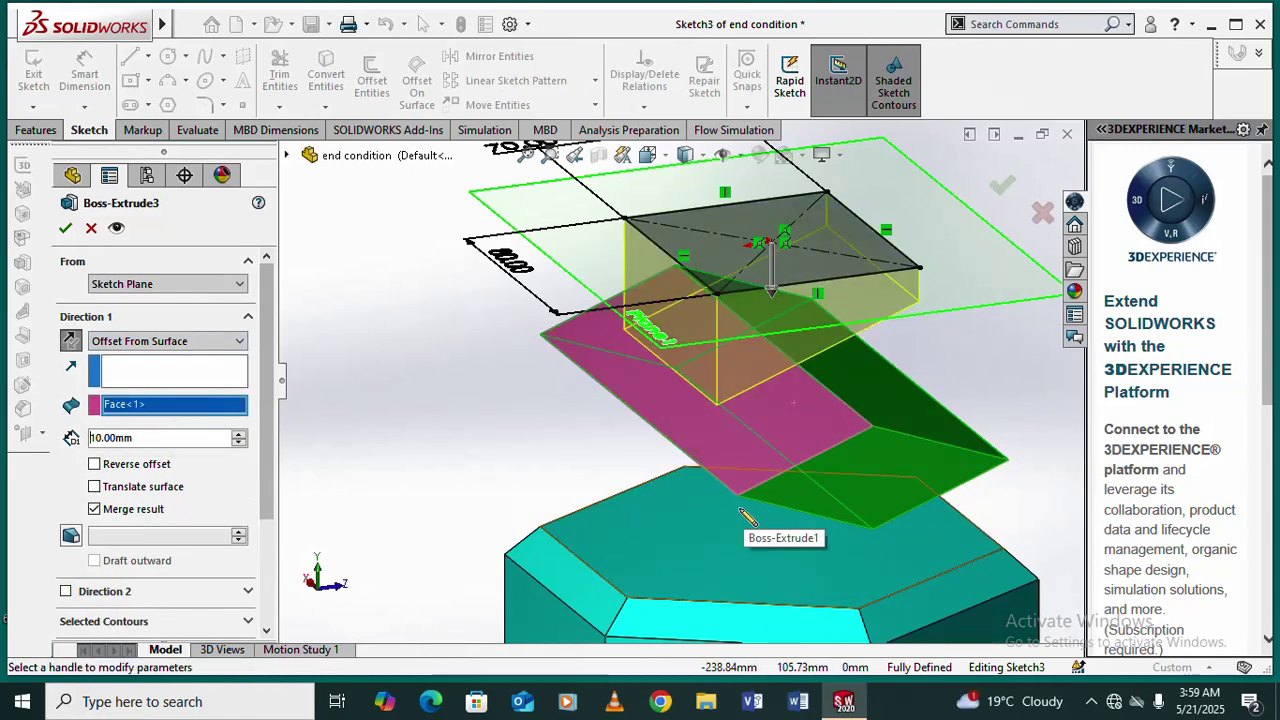
mouse_move(740, 512)
middle_down()
mouse_move(680, 477)
mouse_move(691, 480)
mouse_move(686, 409)
mouse_move(706, 451)
mouse_move(742, 459)
middle_up()
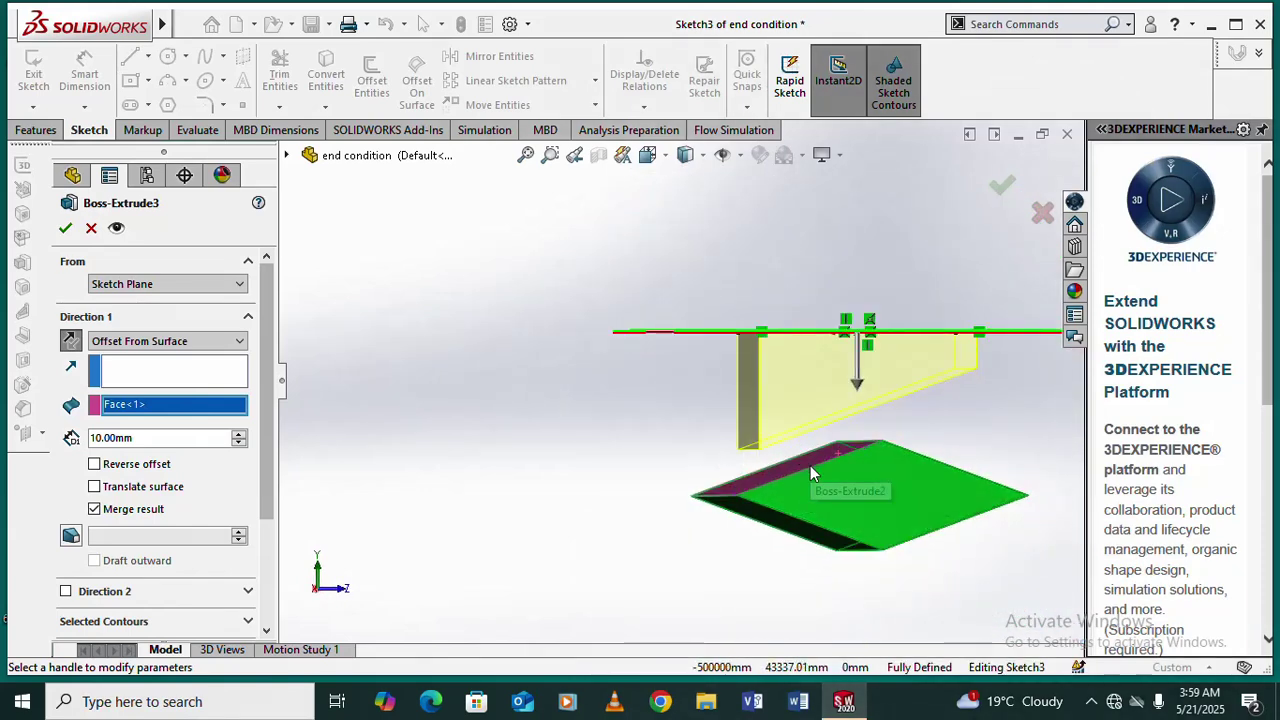
scroll(811, 470, up, 3)
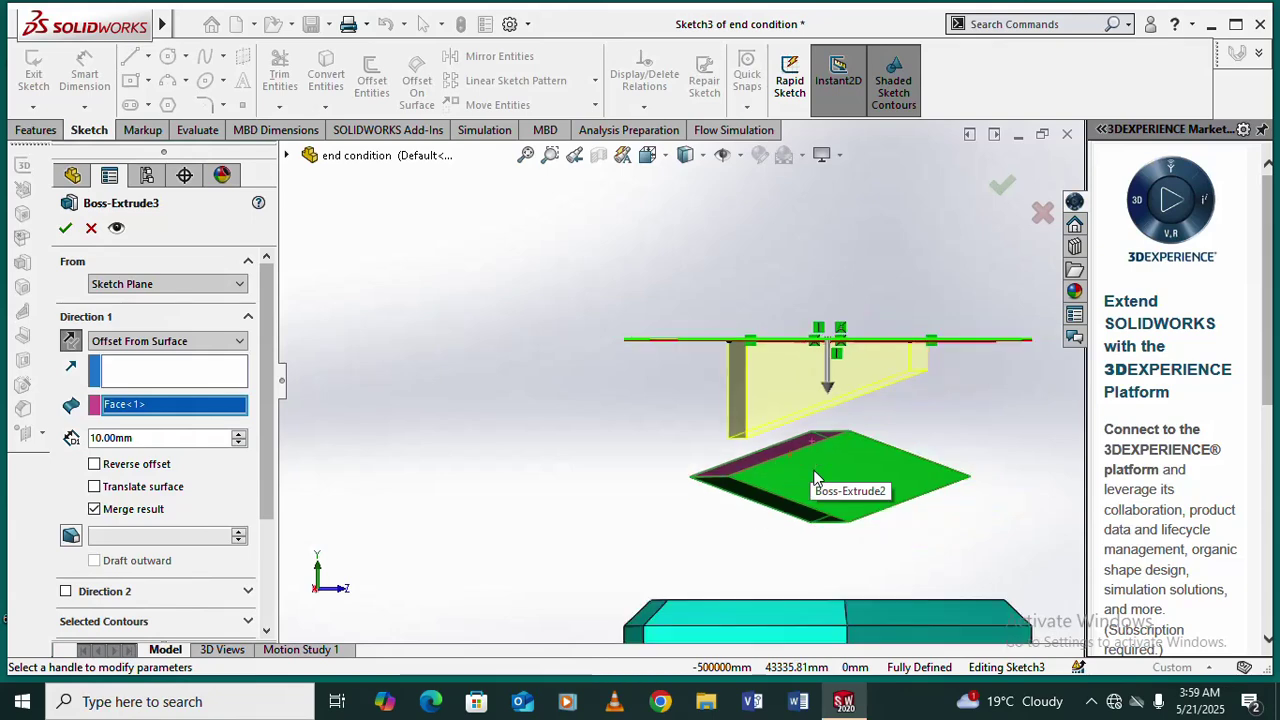
Step: Try the octagonal base's top face as the Offset From Surface target and check the gap in the preview
middle_drag(790, 535, 790, 566)
click(786, 535)
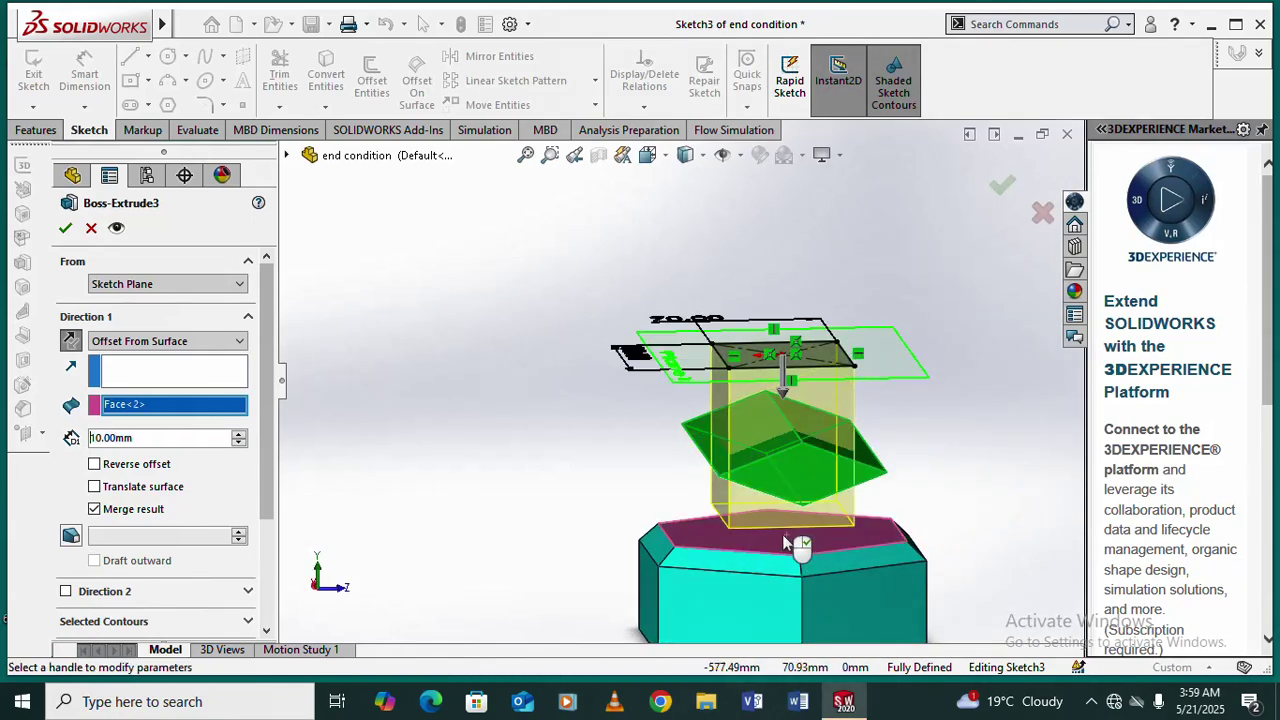
scroll(784, 537, down, 2)
middle_drag(783, 523, 766, 497)
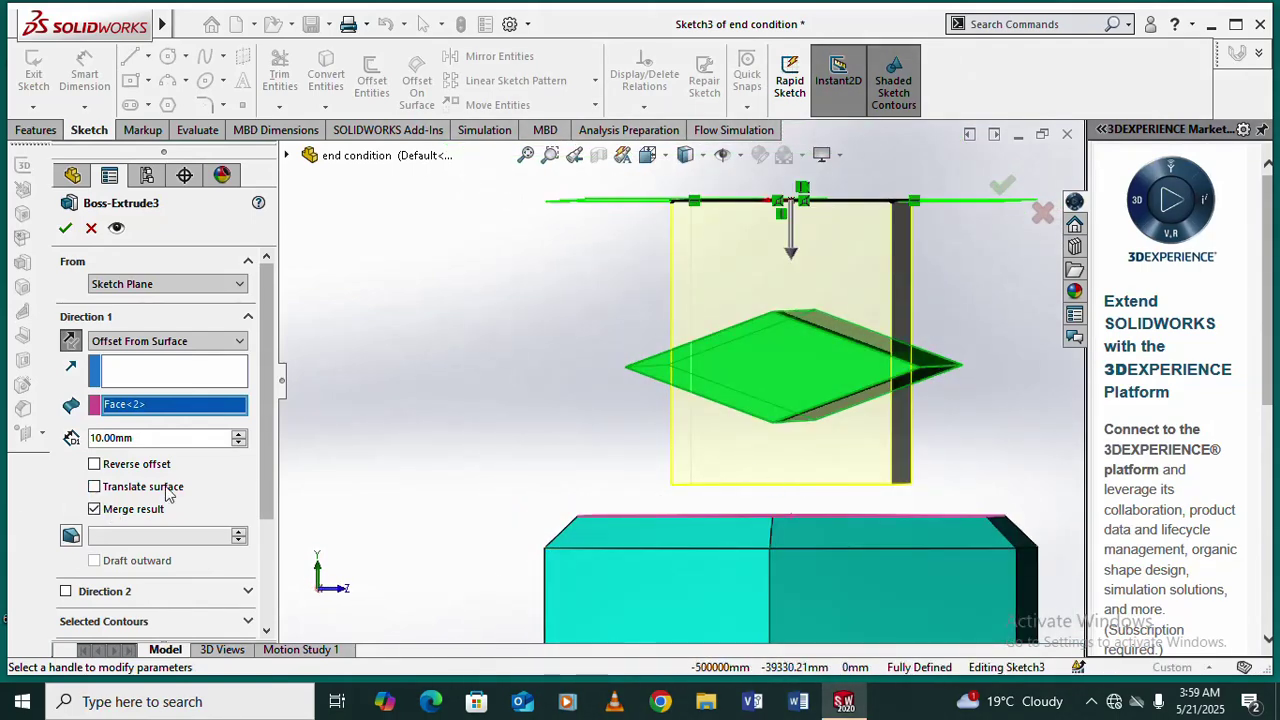
Step: Try offset distances of 20 mm and 30 mm from the base's top face, then step back to 10 mm
click(239, 436)
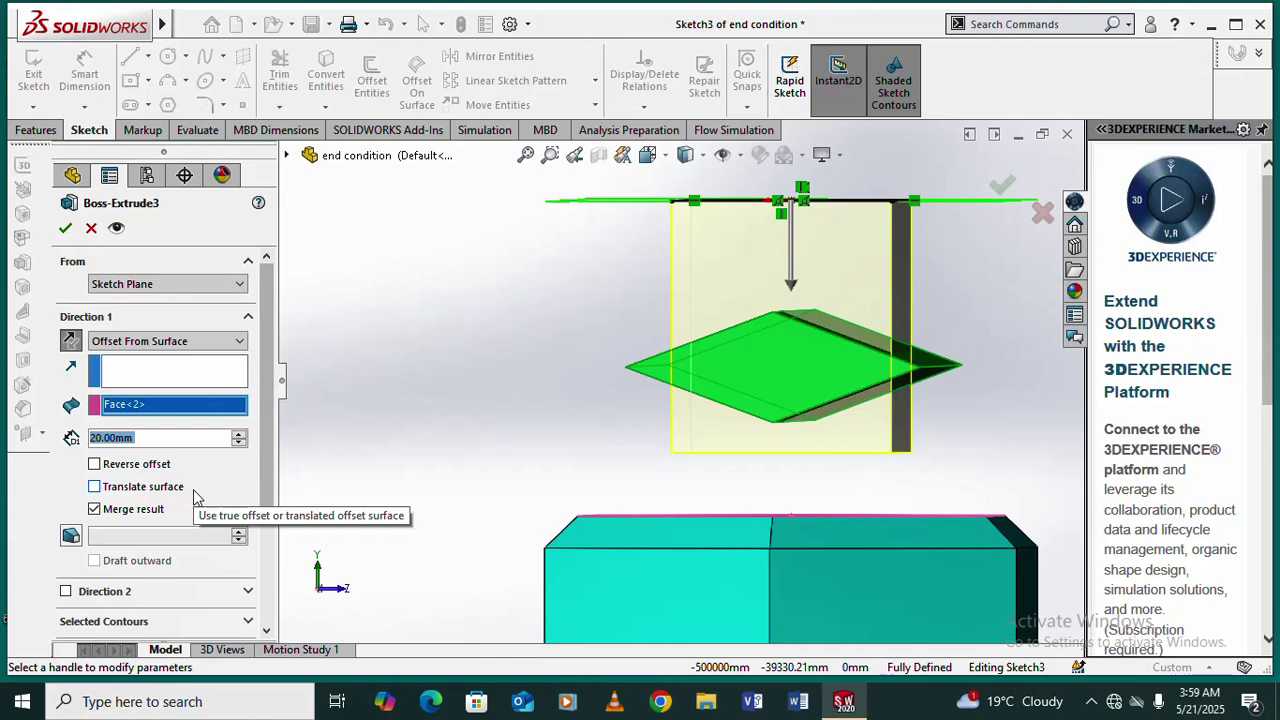
scroll(743, 514, up, 3)
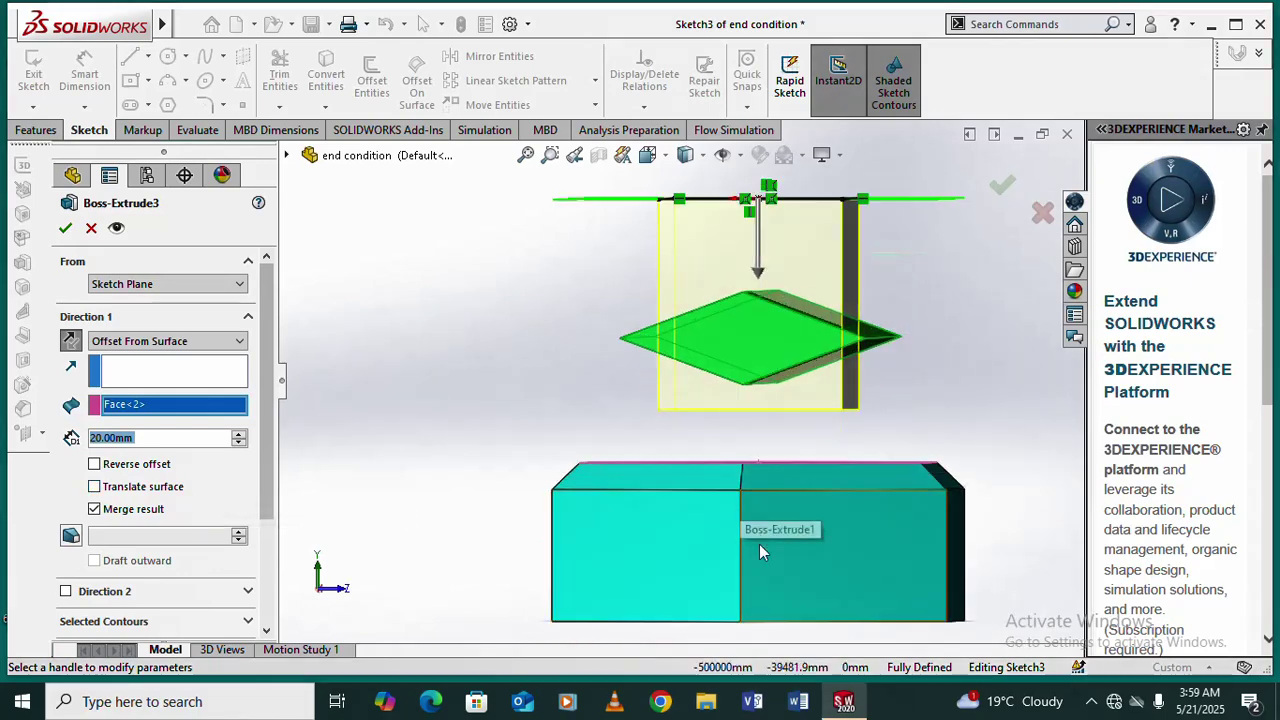
mouse_move(749, 534)
middle_down()
mouse_move(749, 580)
mouse_move(738, 546)
middle_up()
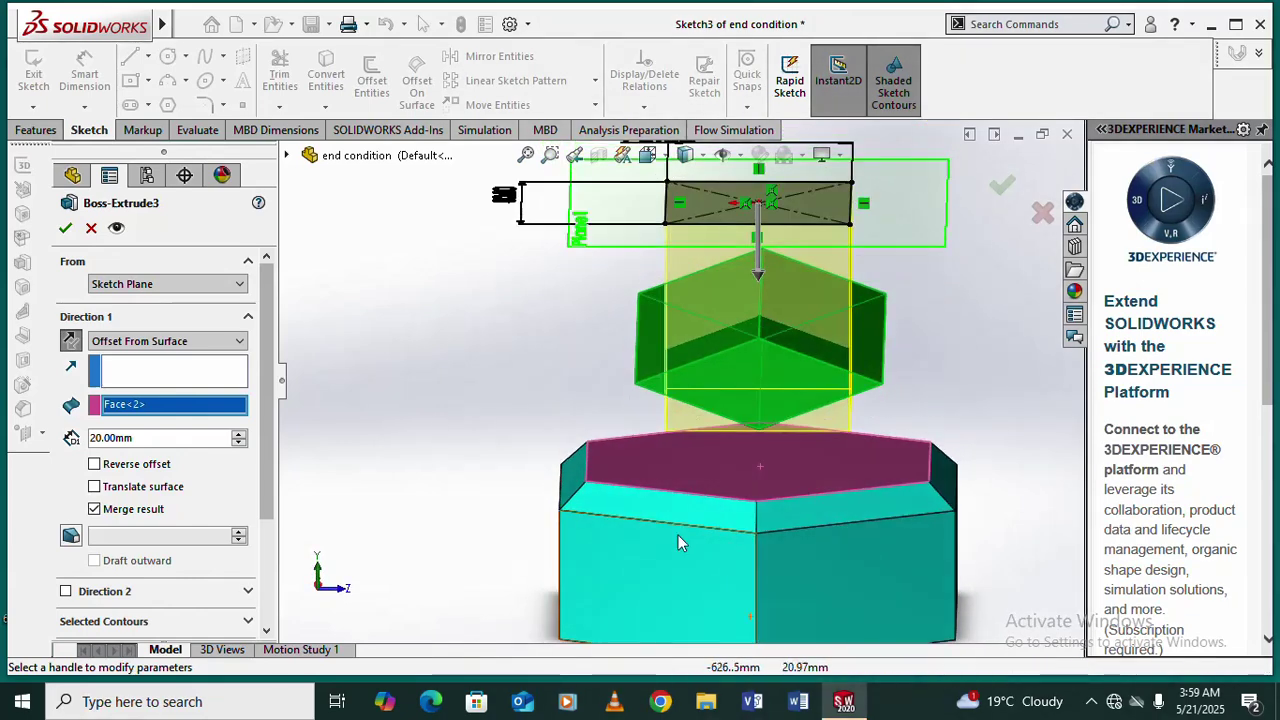
click(240, 440)
middle_drag(806, 392, 861, 452)
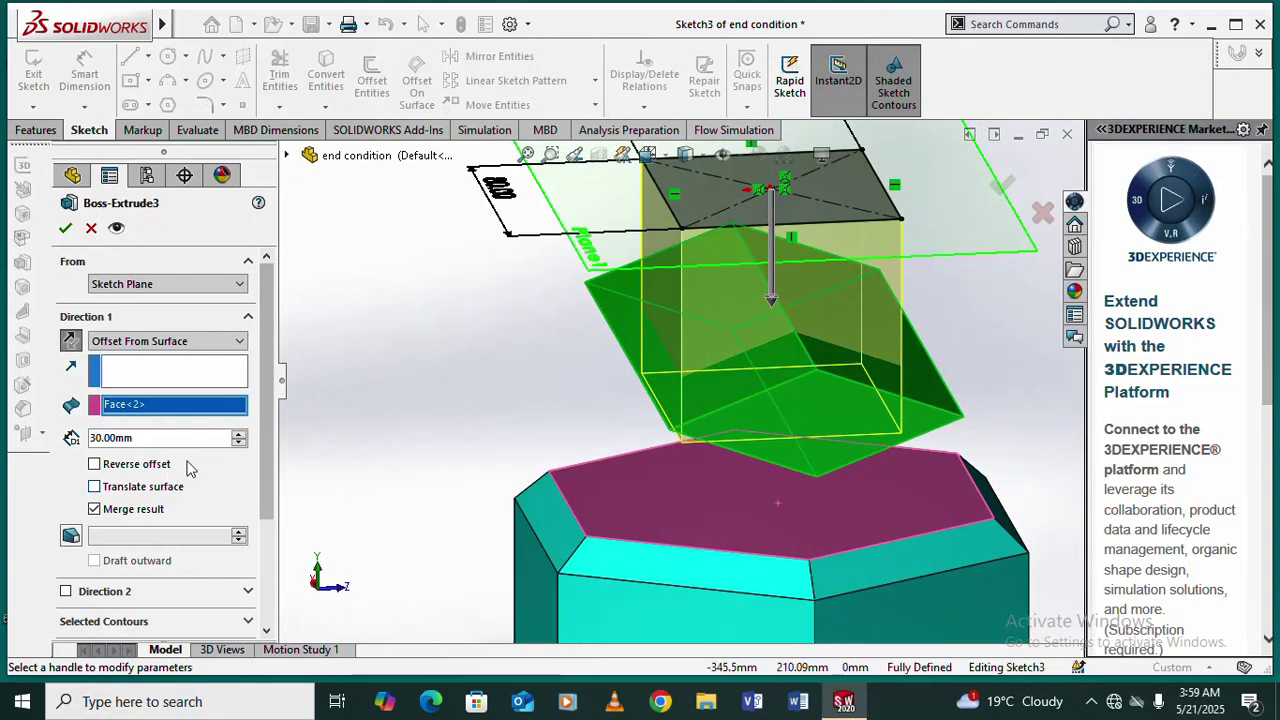
click(240, 443)
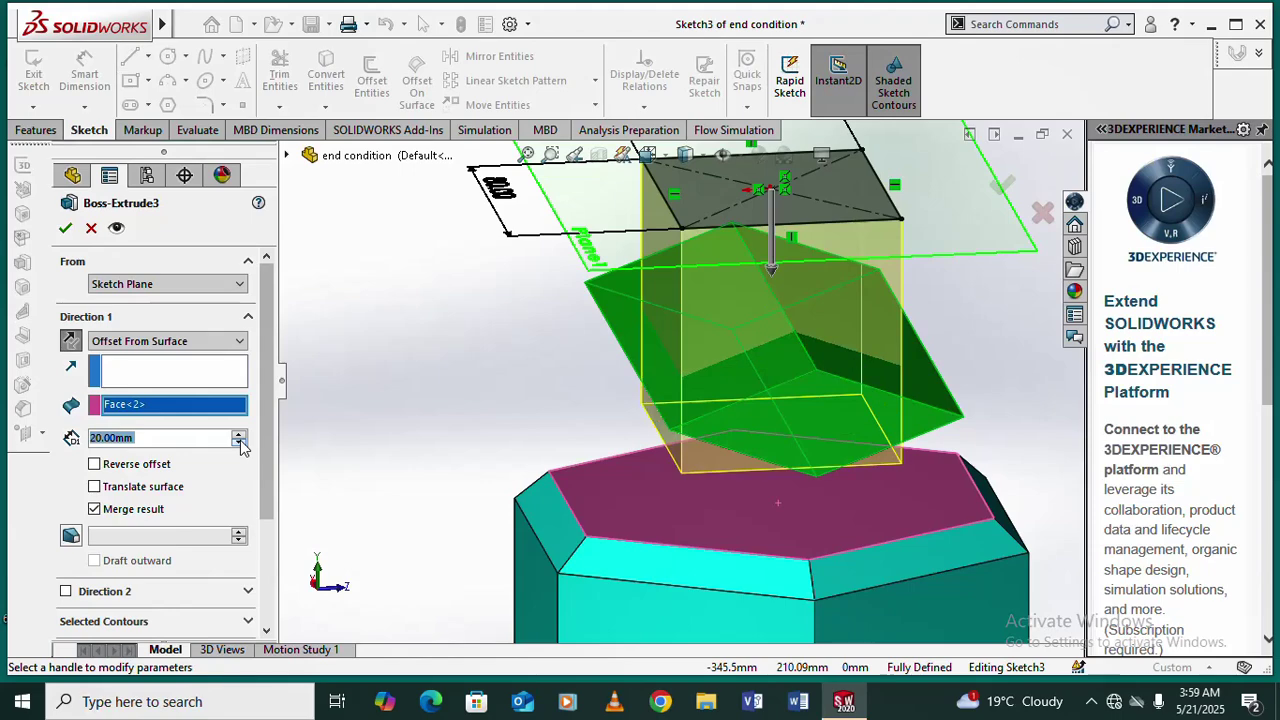
click(240, 443)
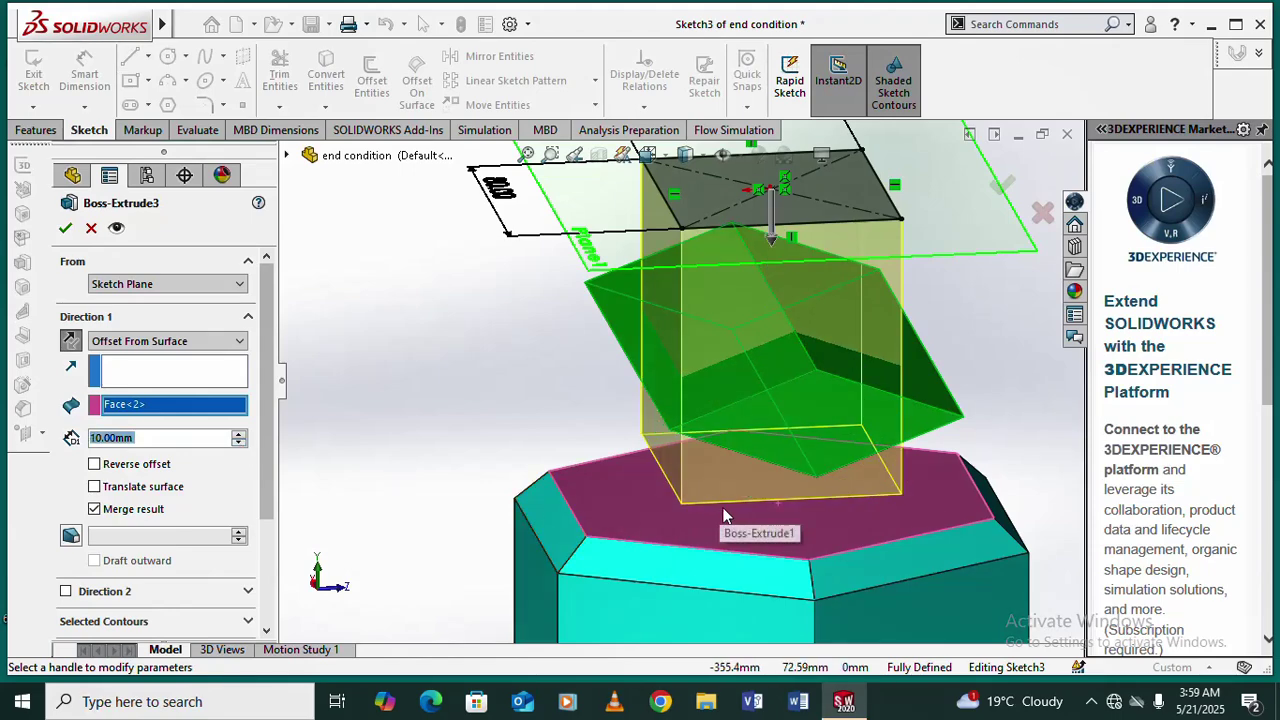
Step: Retarget the Offset From Surface extrusion to the yellow body's near upper sloped face and check its preview
middle_drag(720, 520, 755, 510)
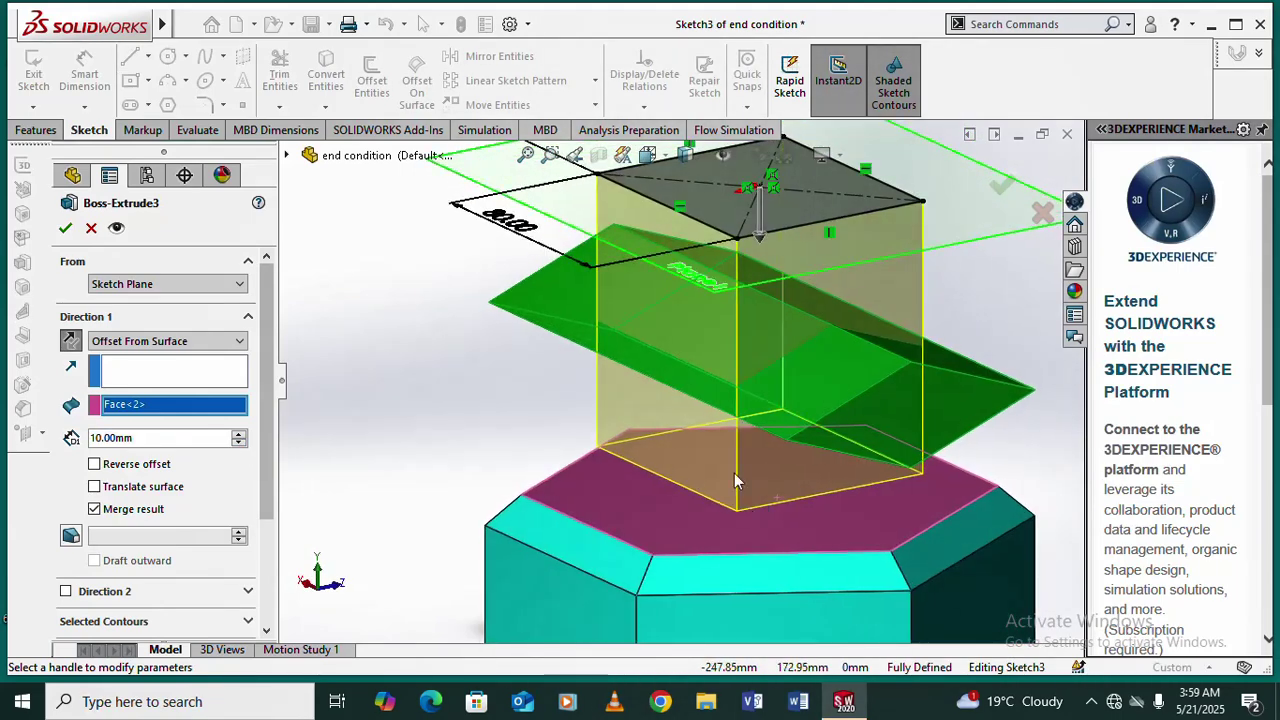
click(843, 371)
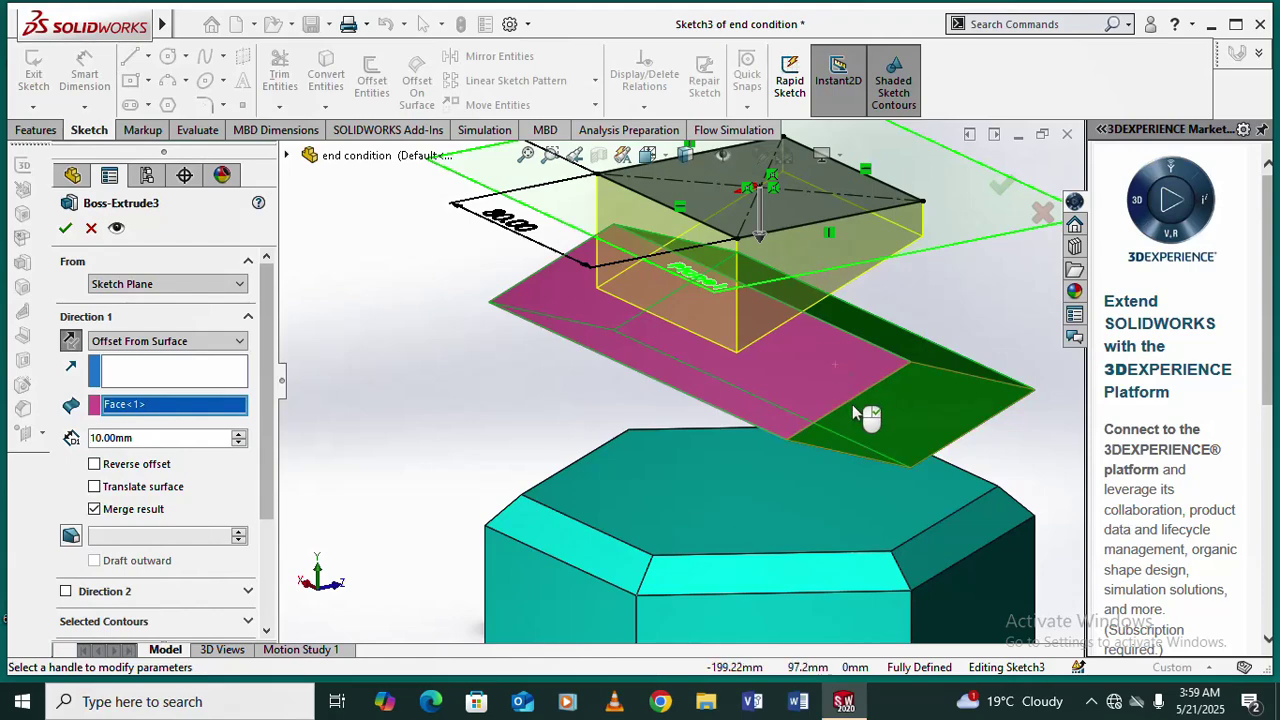
scroll(829, 407, down, 4)
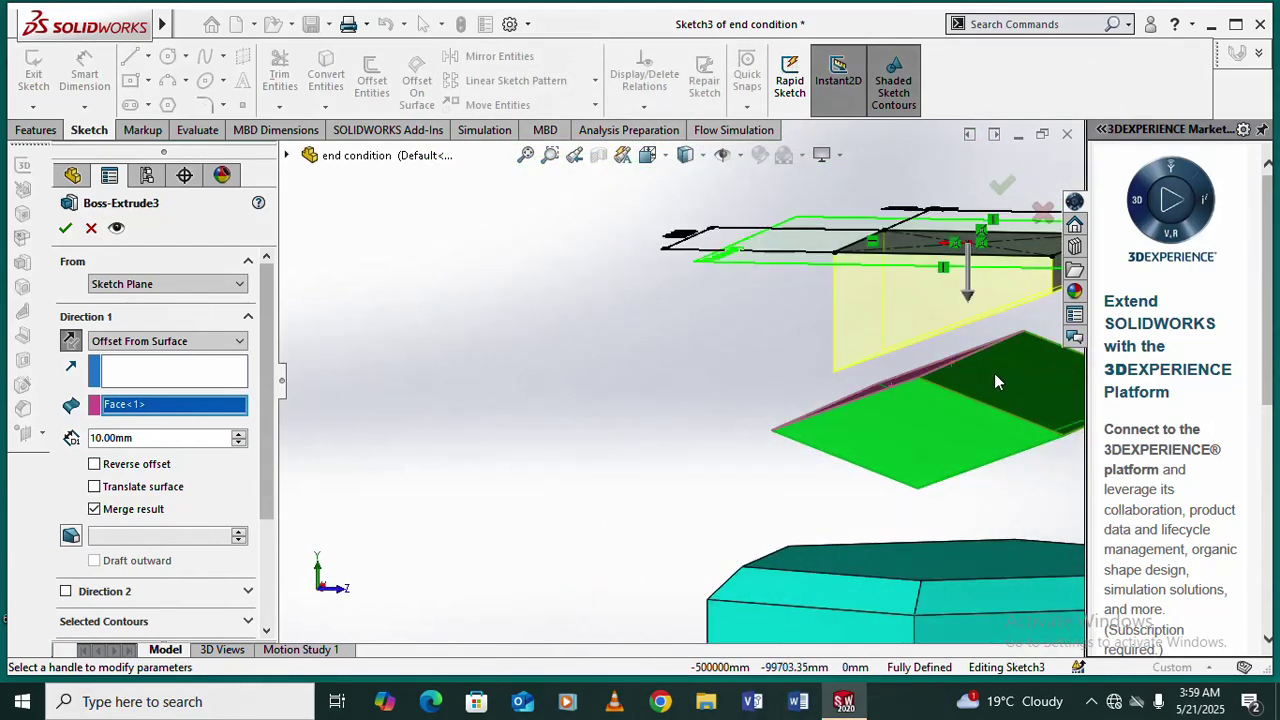
Step: Try the yellow body's other upper sloped face and a chamfered face of the octagonal base as Offset From Surface targets, checking the previews
click(1039, 370)
scroll(1007, 420, up, 2)
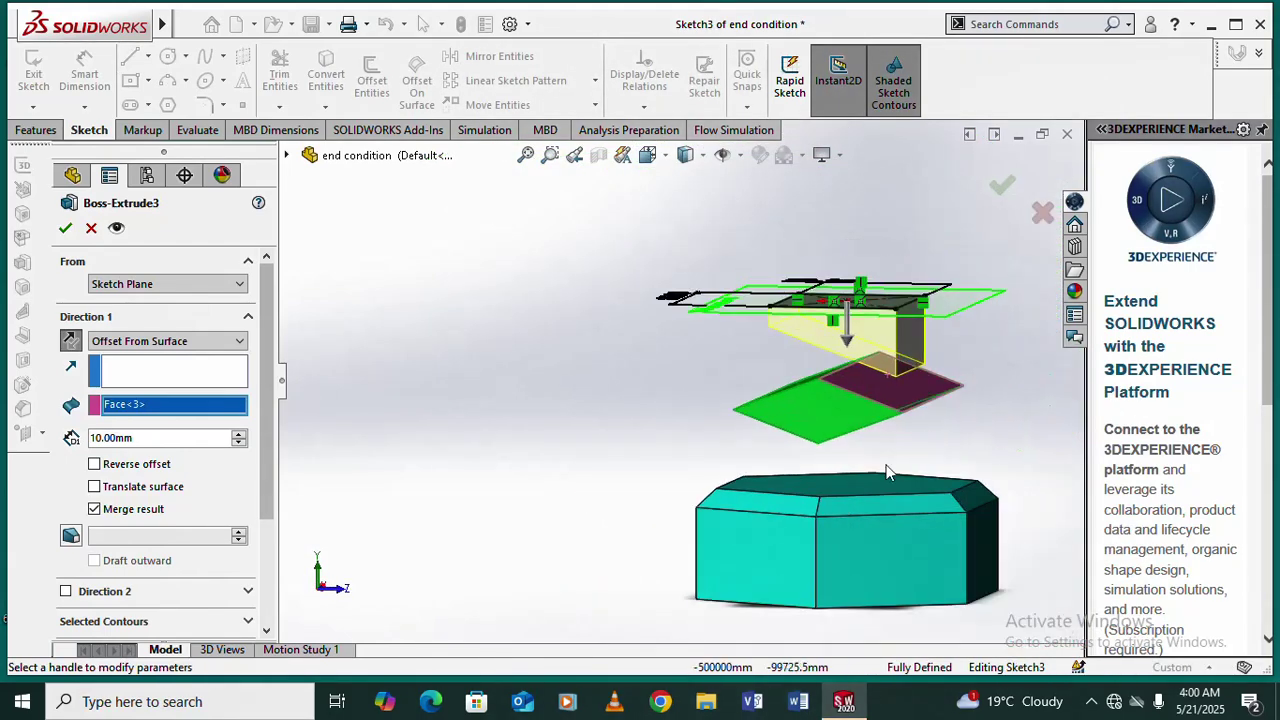
scroll(862, 540, down, 2)
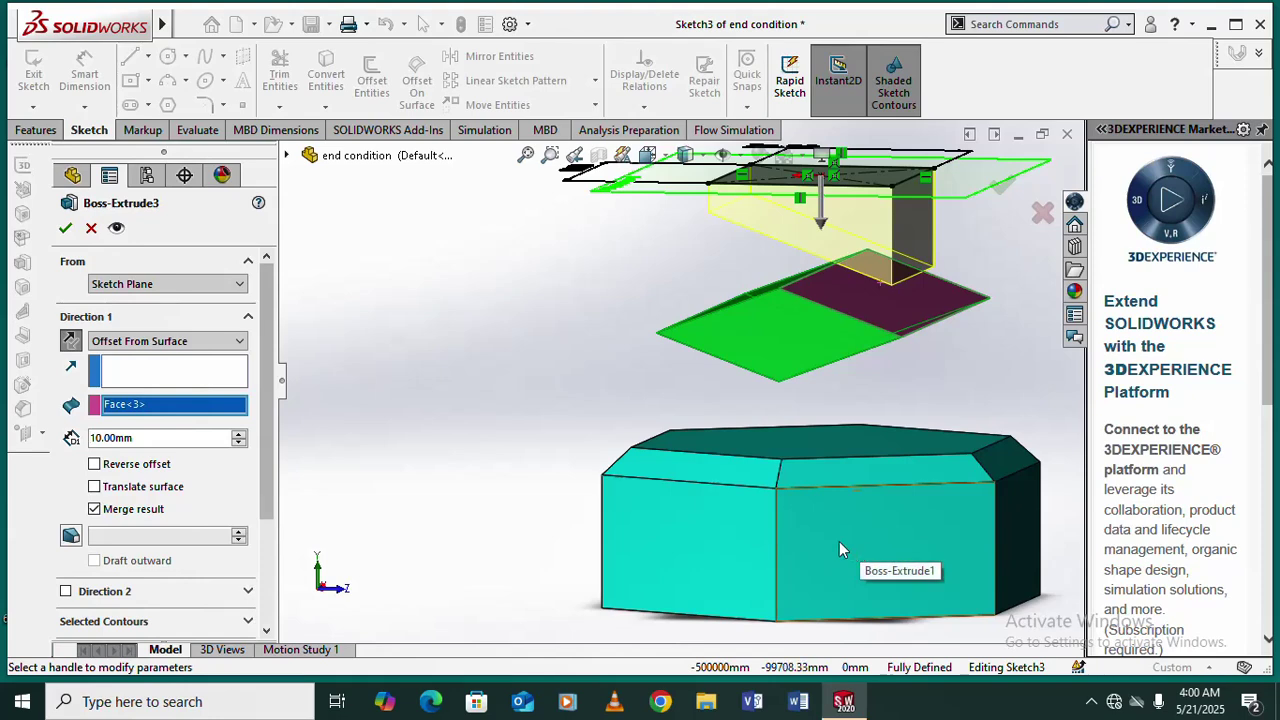
click(698, 472)
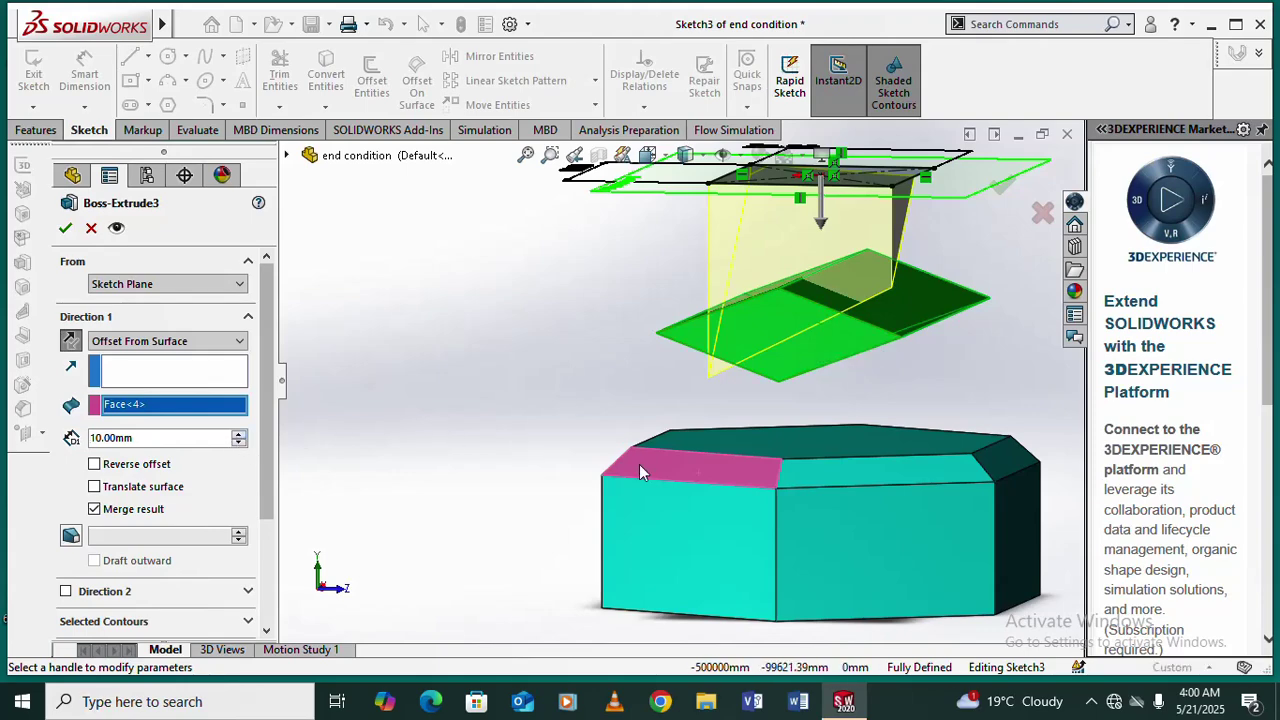
middle_drag(653, 455, 690, 393)
middle_drag(522, 522, 687, 571)
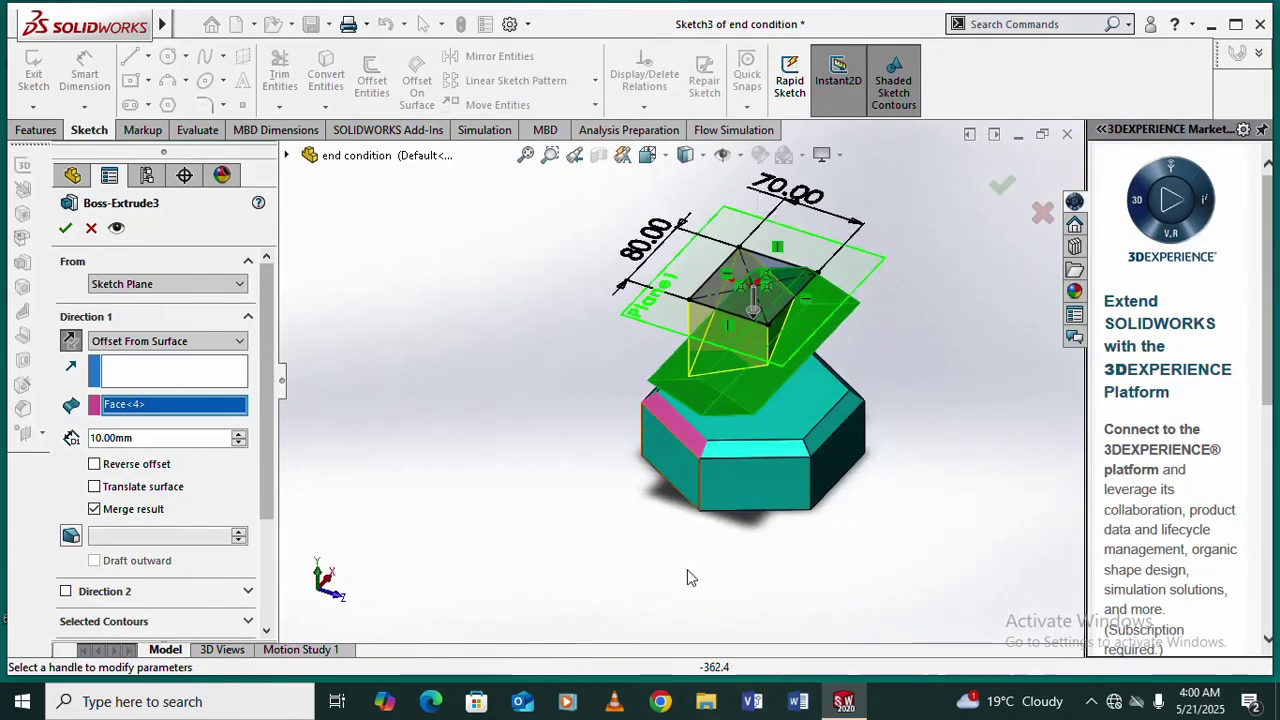
Step: Extrude the rectangle to a 10 mm offset from the octagonal base's top face, accept the feature and inspect it
click(785, 397)
middle_drag(790, 471, 757, 374)
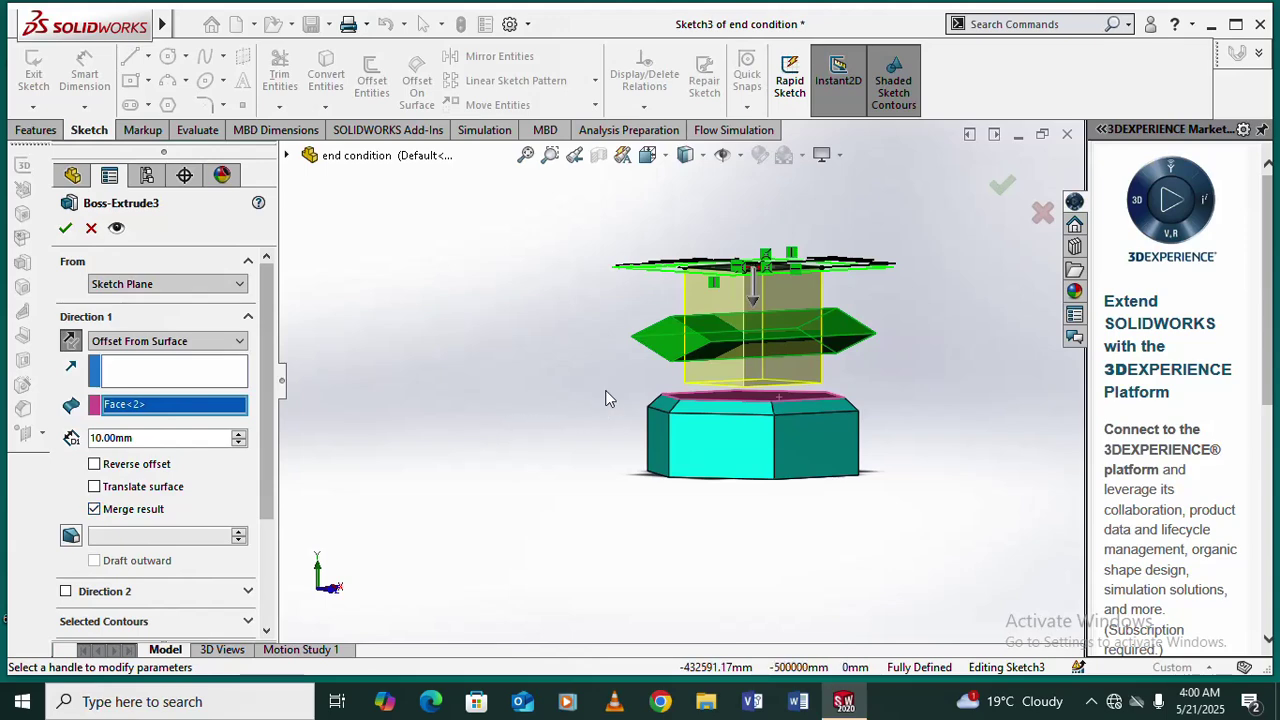
middle_drag(655, 403, 590, 435)
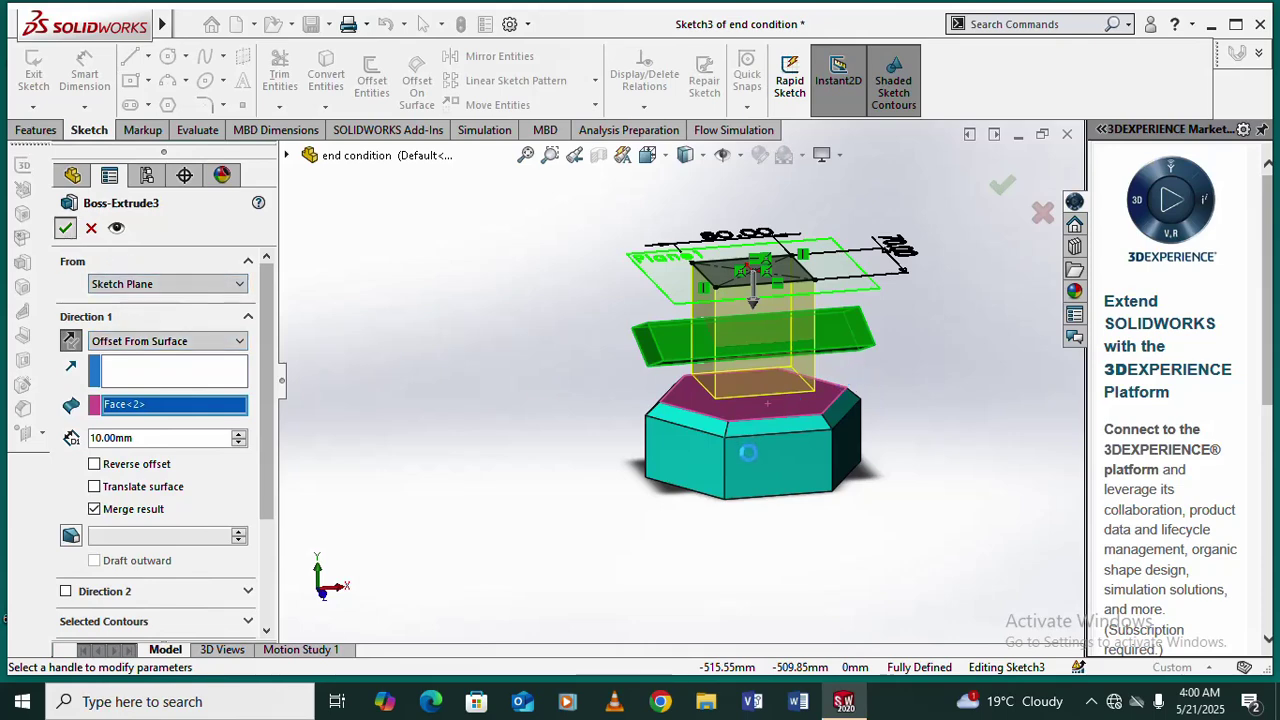
middle_drag(744, 449, 645, 473)
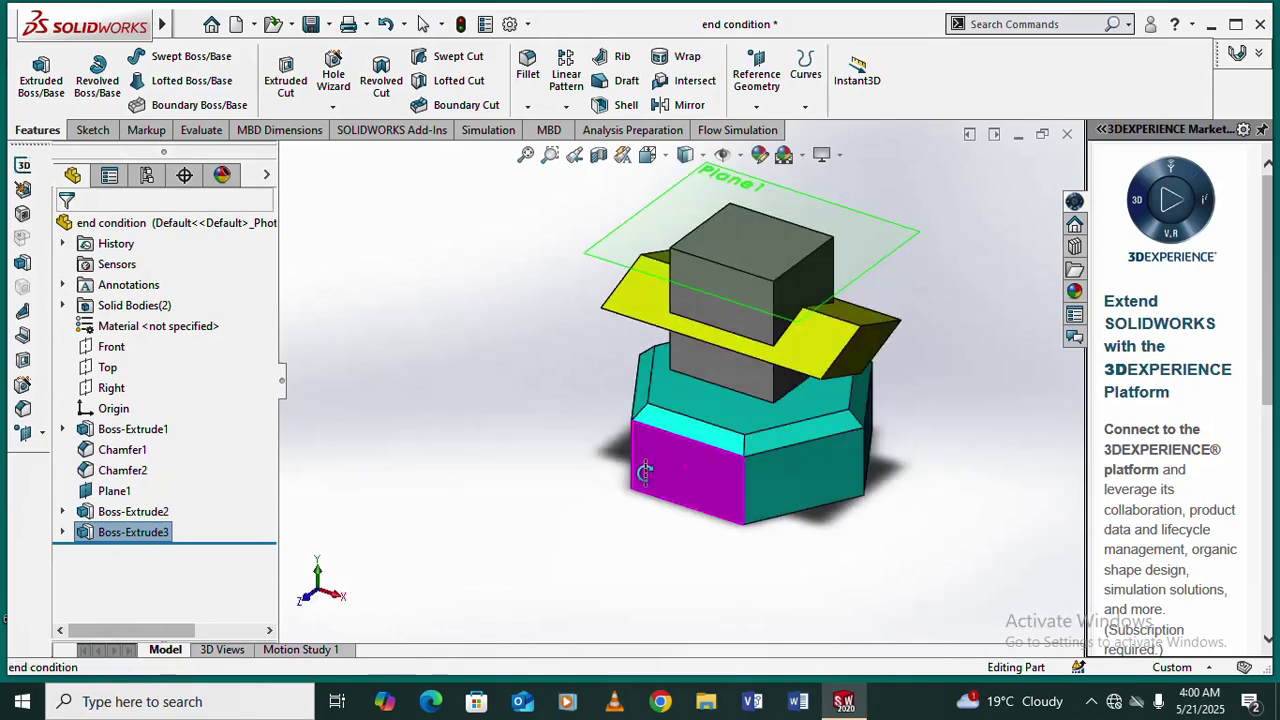
Step: Reopen the latest rectangle extrusion for editing, set its end condition to Up To Body with the octagonal base, and check the preview
right_click(152, 537)
click(160, 269)
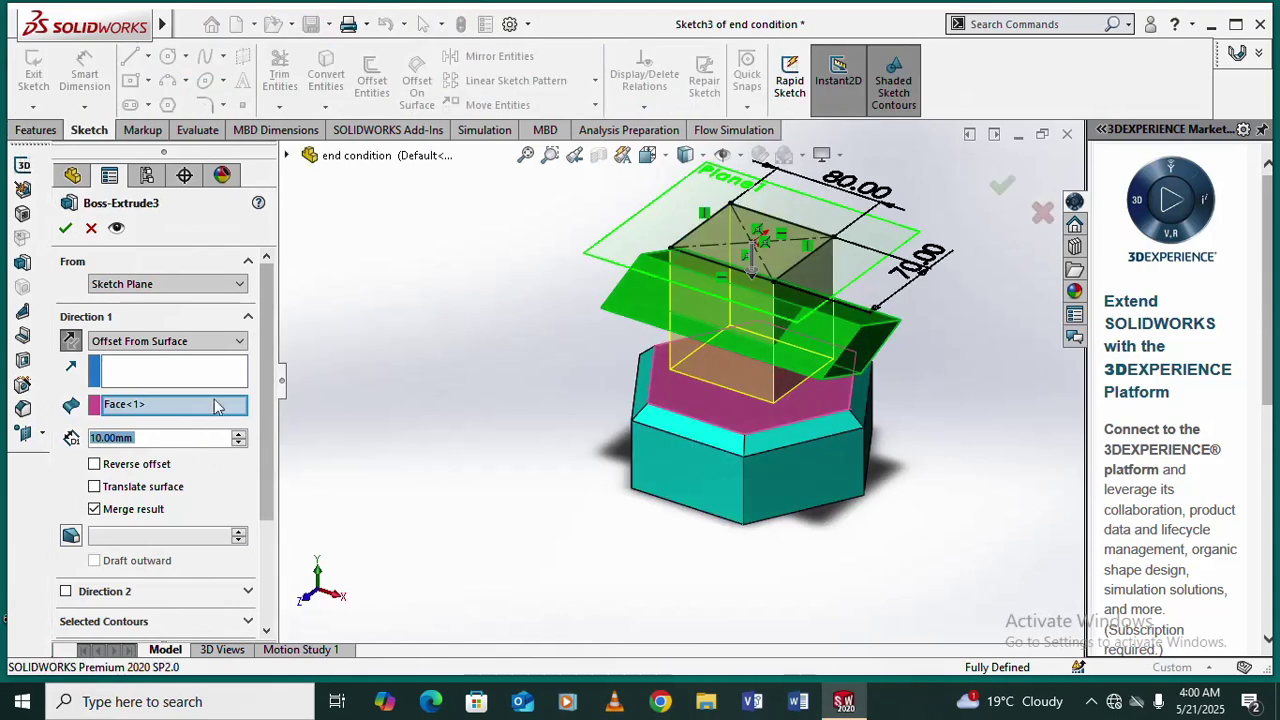
click(240, 341)
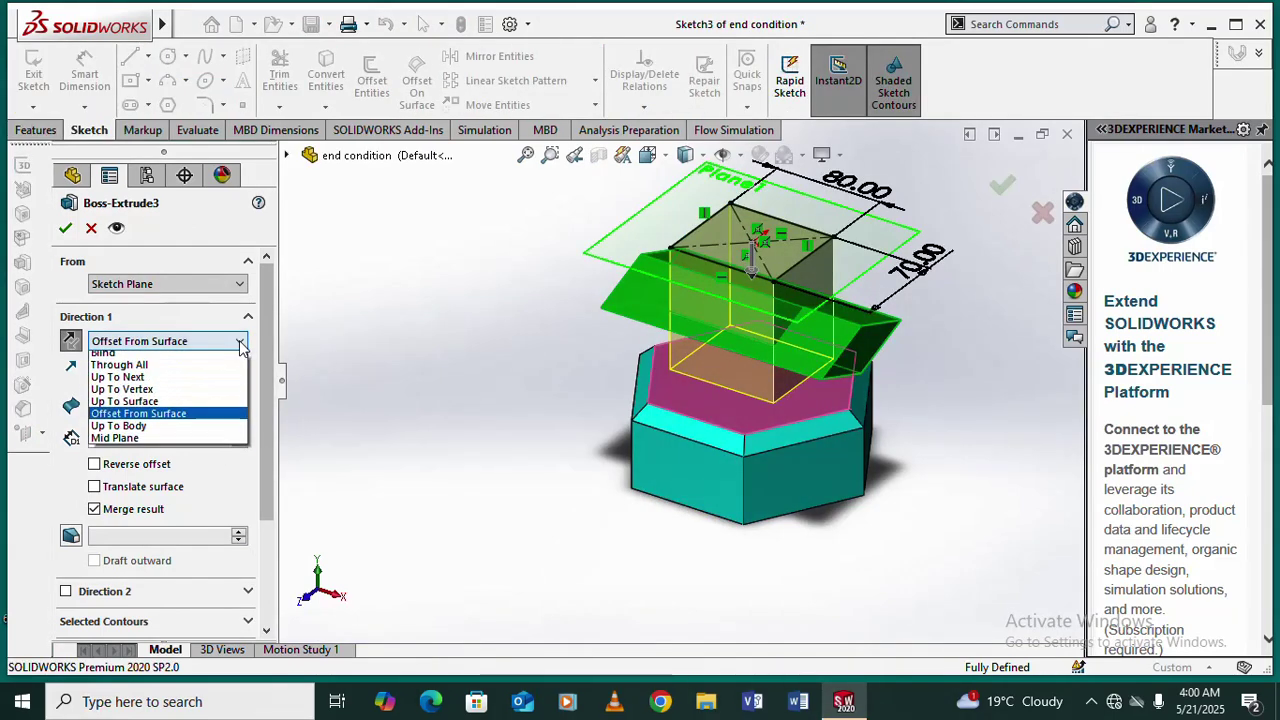
click(172, 434)
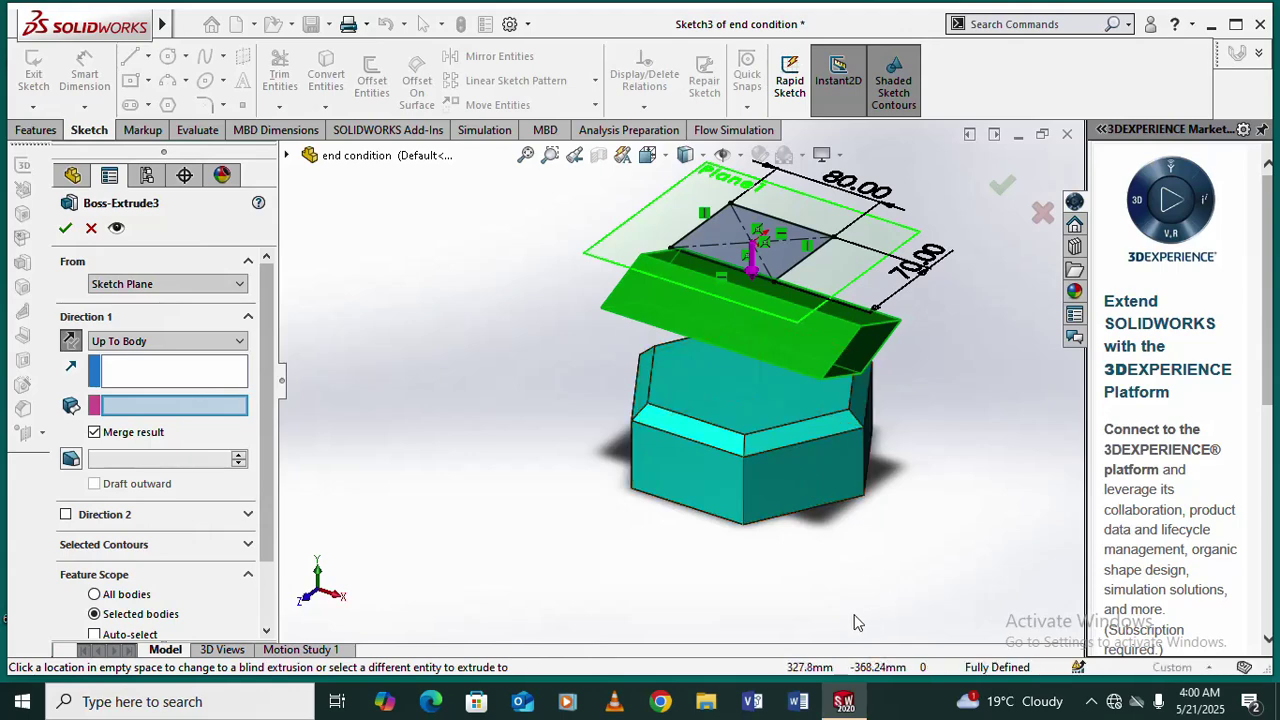
click(800, 482)
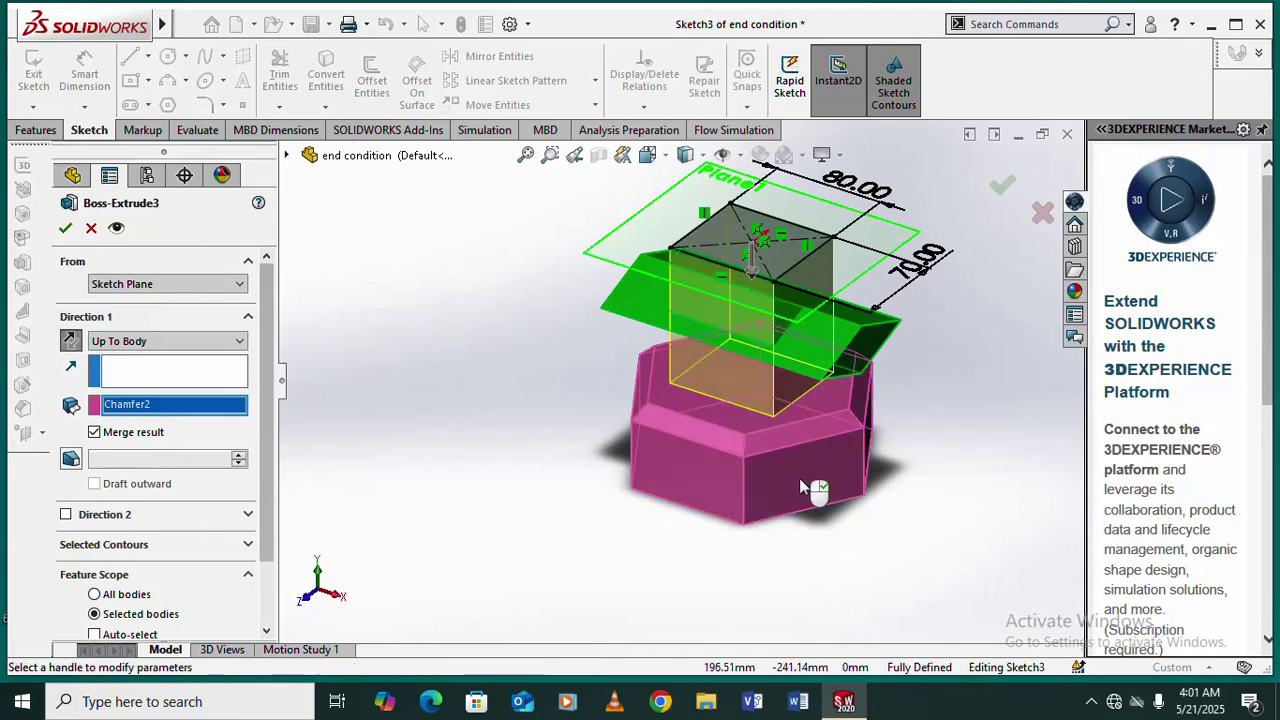
middle_drag(812, 488, 891, 416)
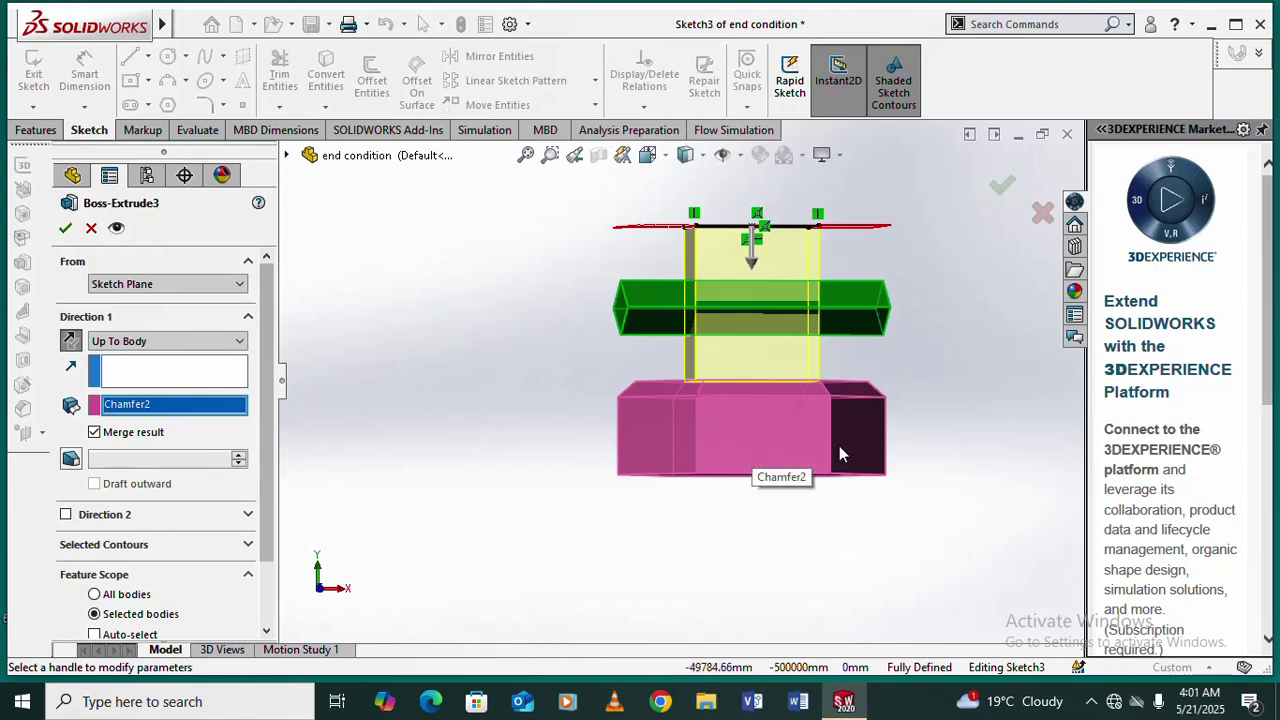
middle_drag(859, 438, 777, 494)
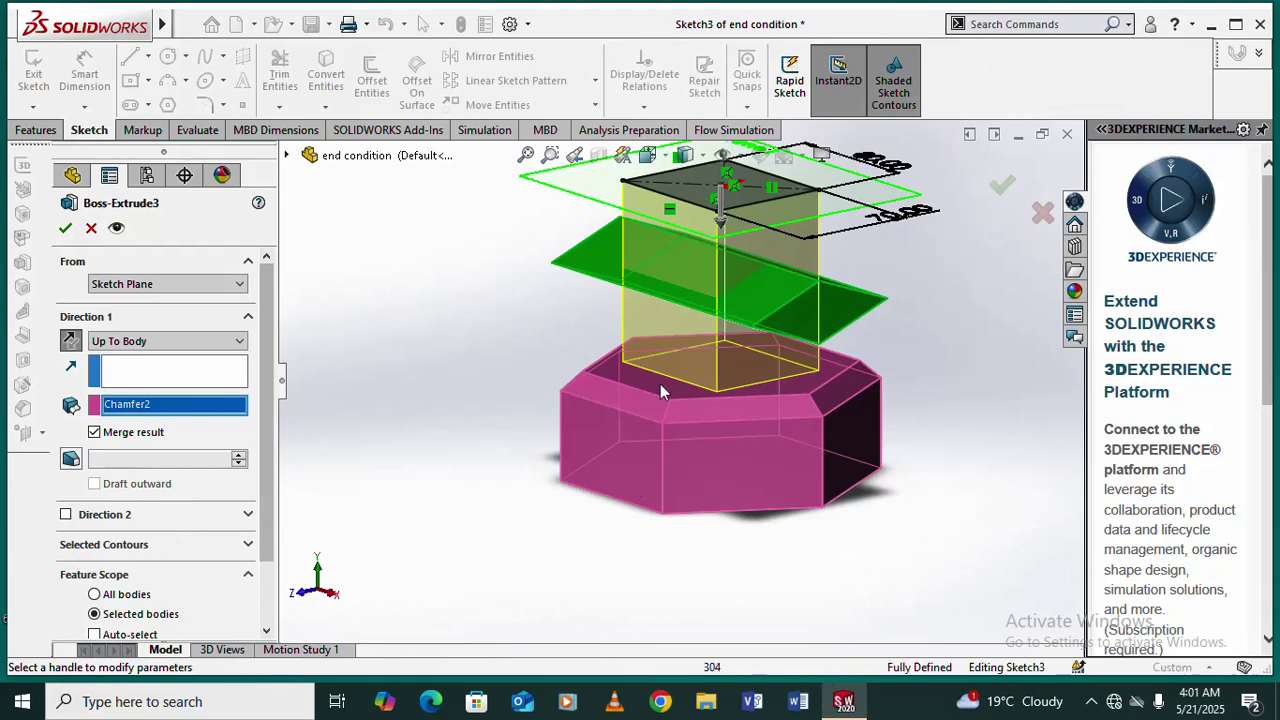
Step: Retarget the Up To Body extrusion to the yellow body and check how the preview meets its sloped faces
click(847, 304)
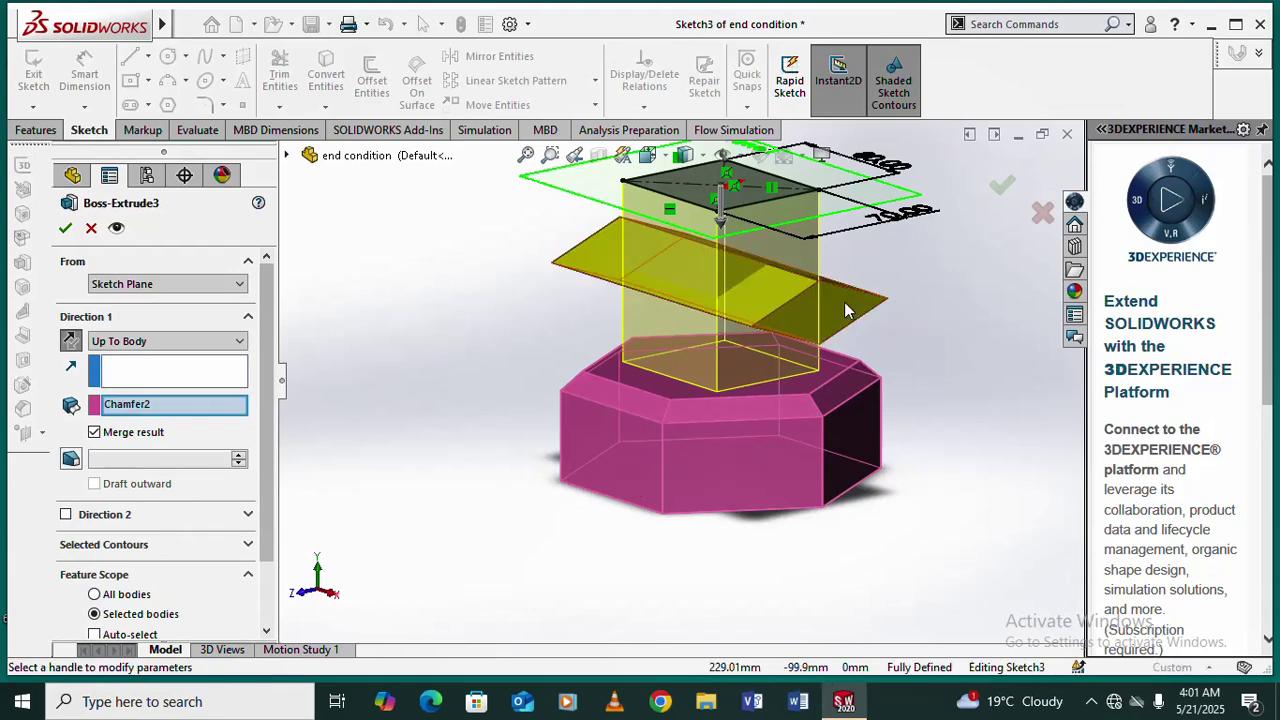
key(z)
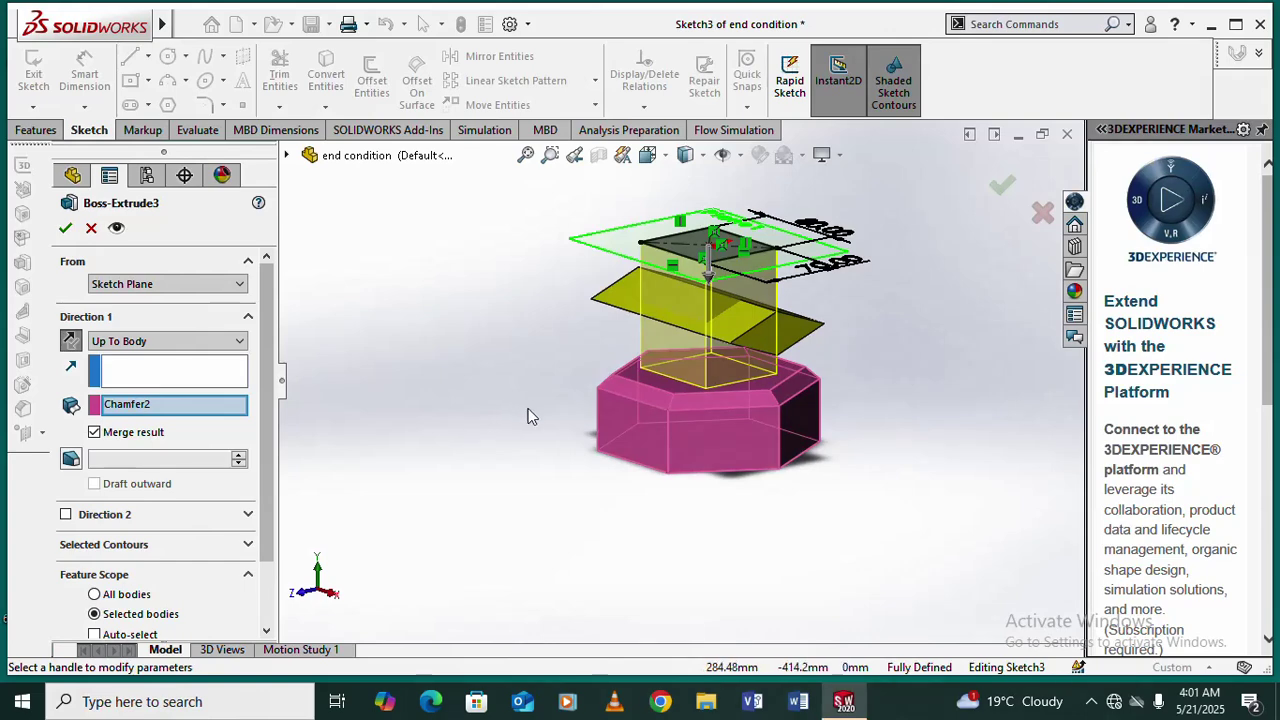
middle_drag(530, 415, 598, 422)
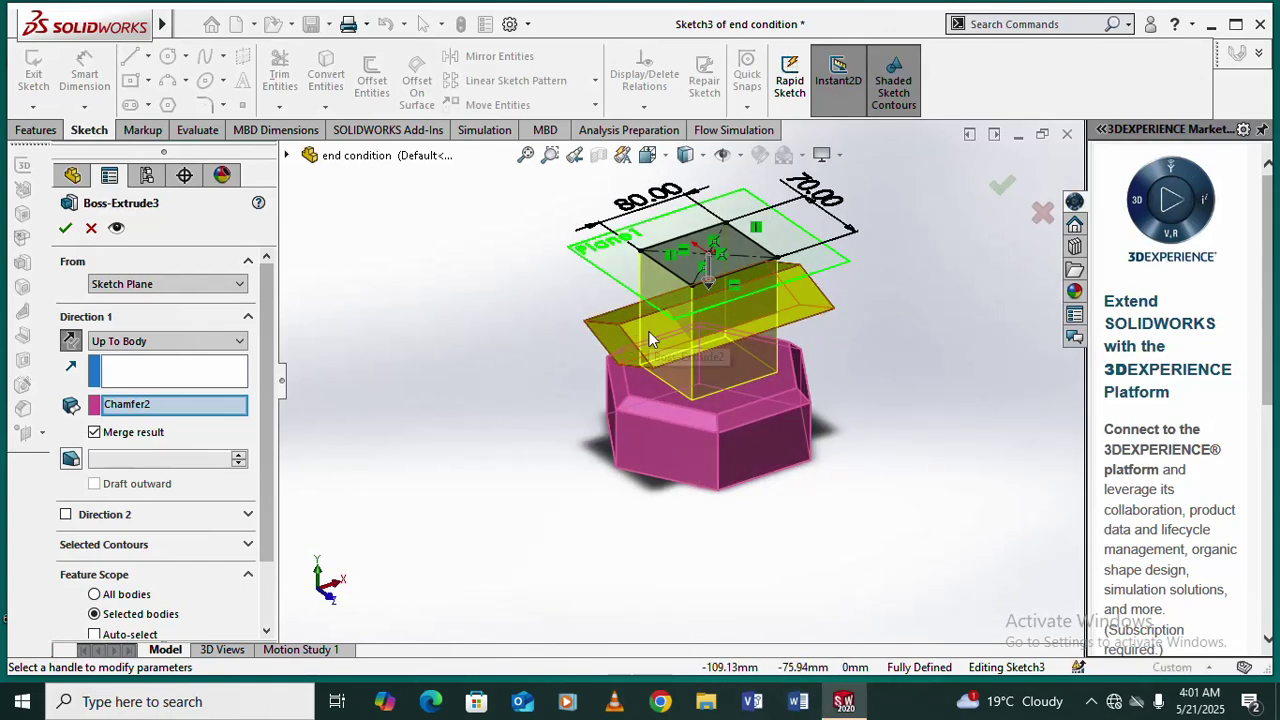
click(621, 350)
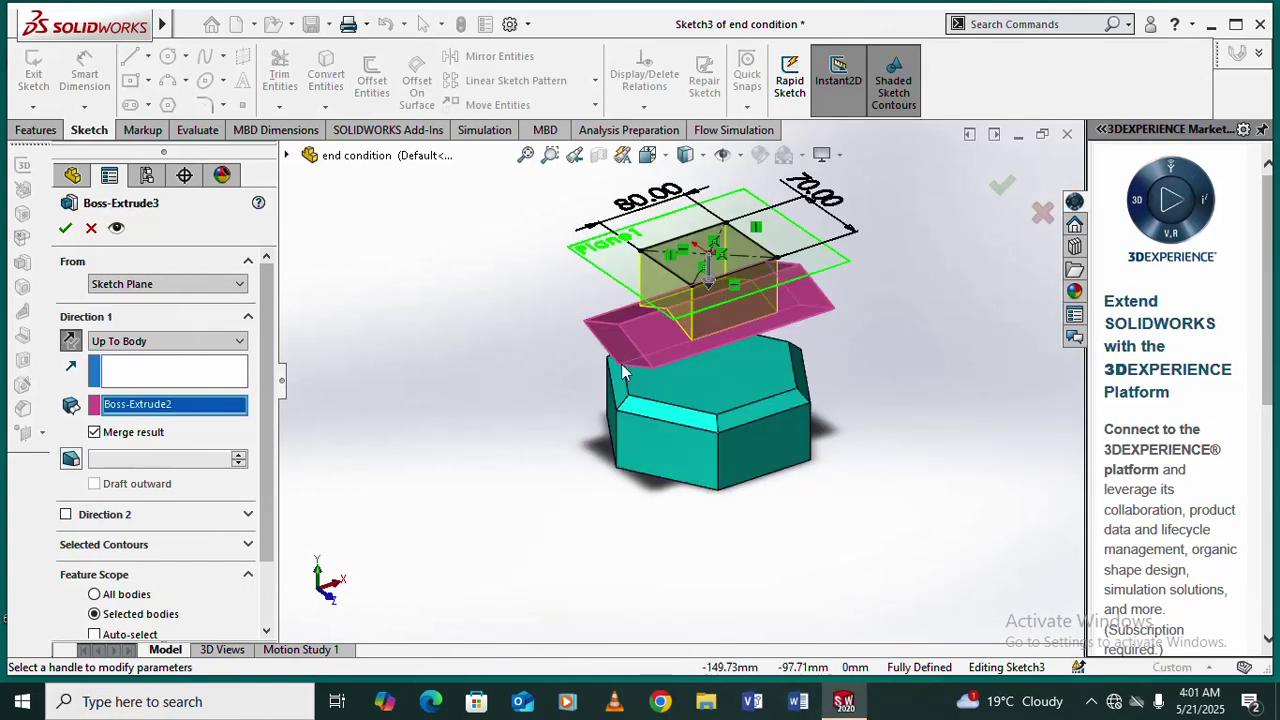
middle_drag(723, 428, 655, 358)
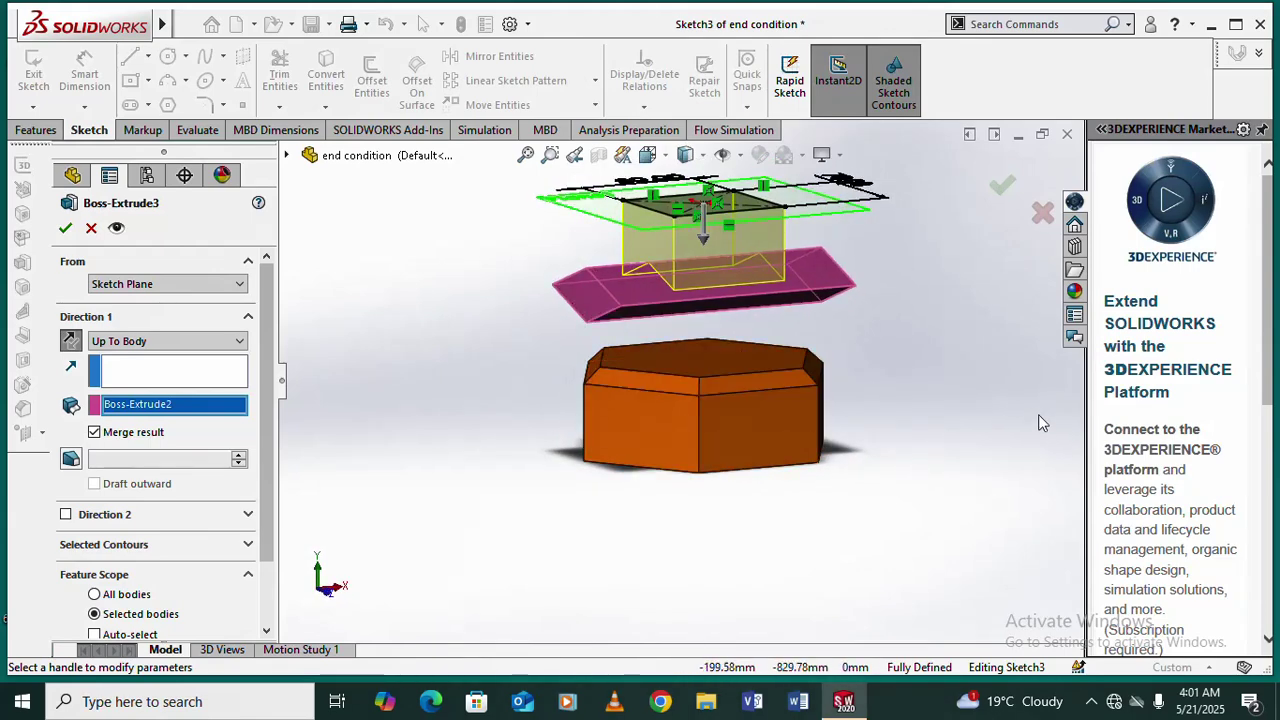
Step: Retarget the Up To Body extrusion to the octagonal base and try to accept it
click(742, 377)
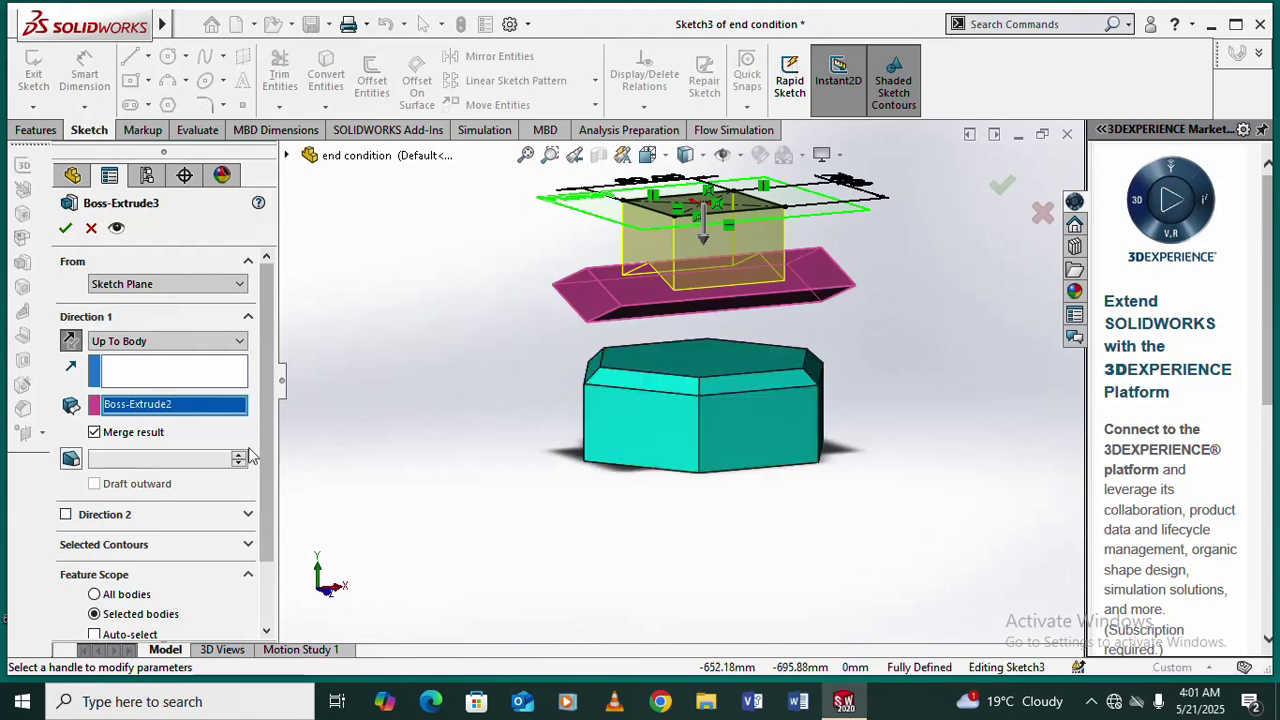
scroll(695, 262, down, 2)
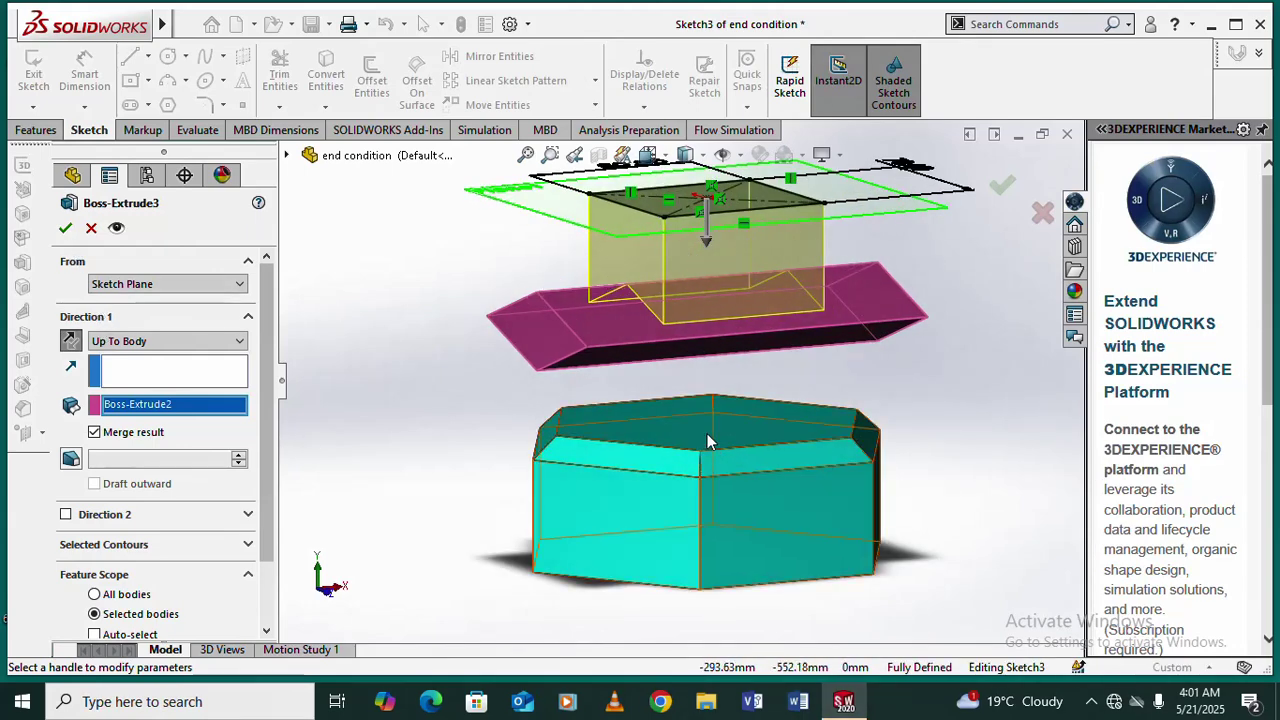
scroll(697, 275, down, 2)
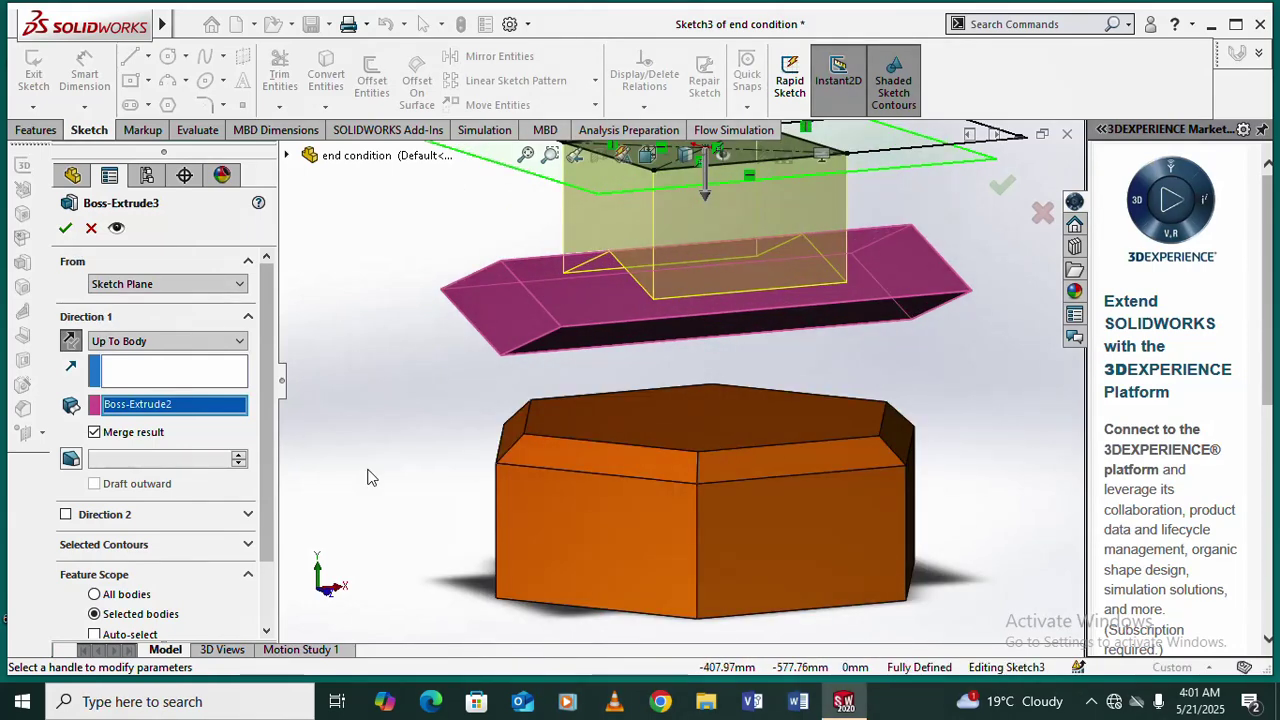
click(748, 452)
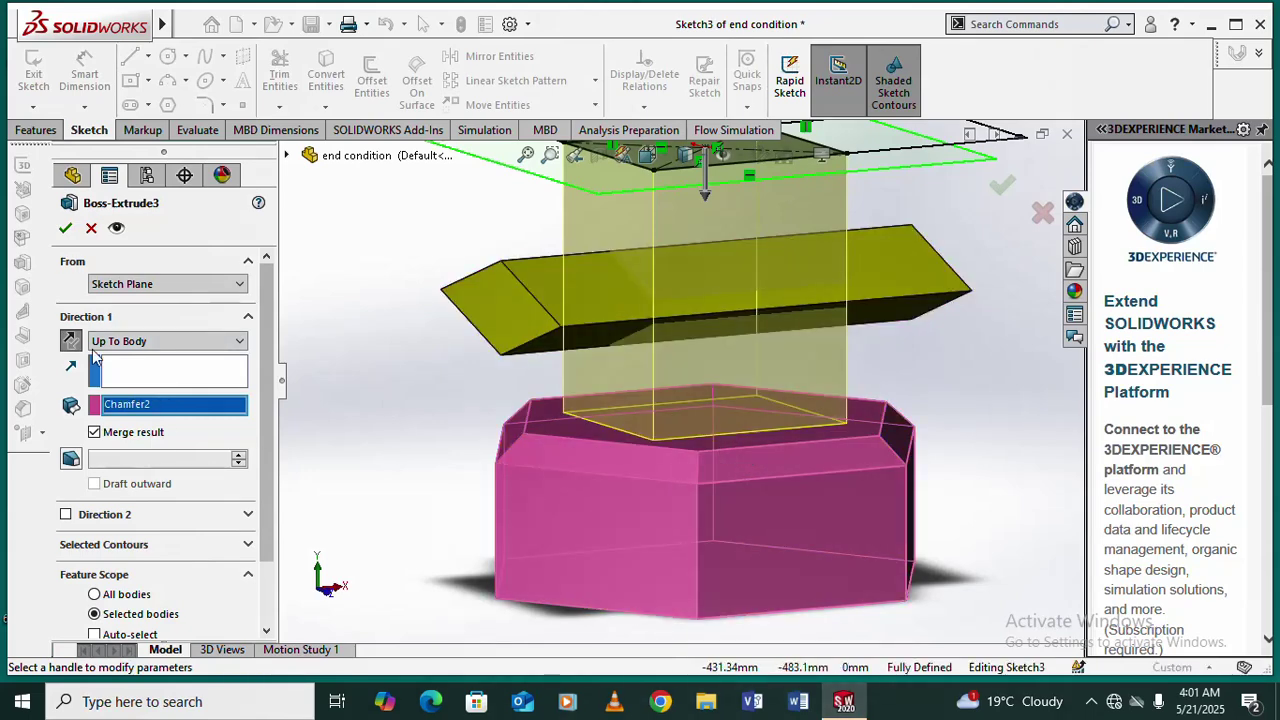
click(64, 229)
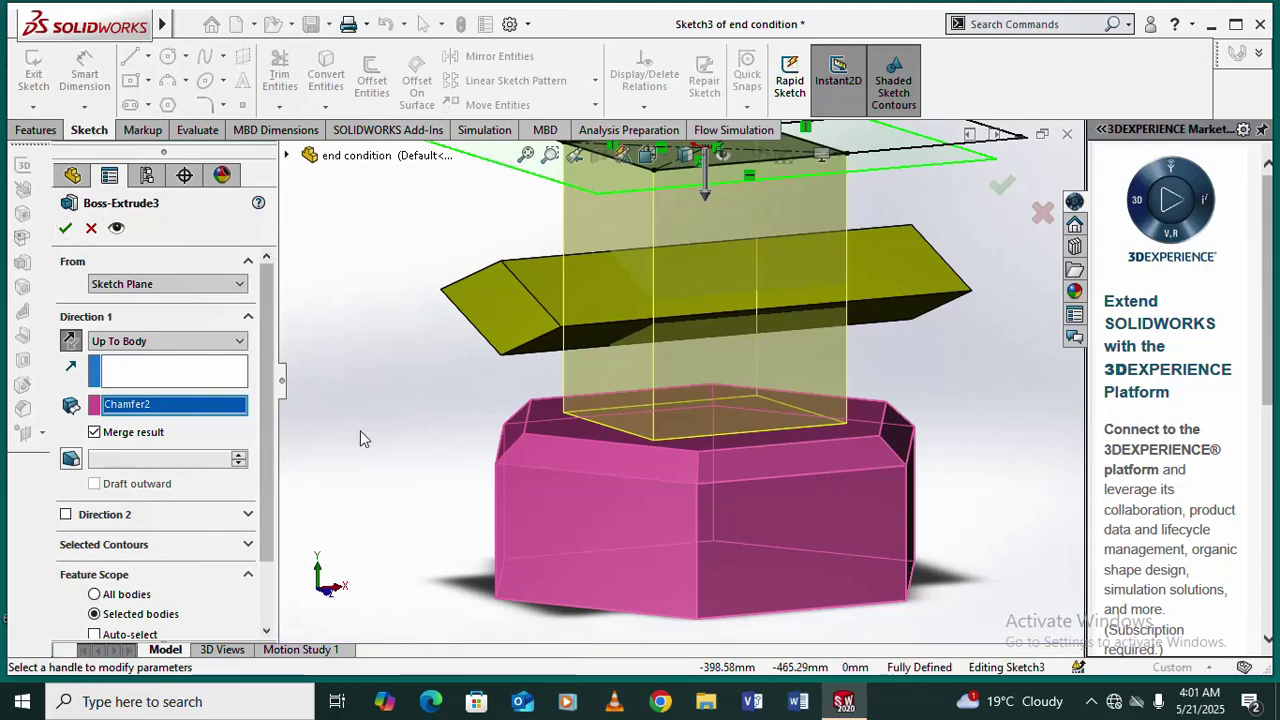
Step: Compare the Up To Body previews by targeting the octagonal base once more, then the yellow body again
key(Delete)
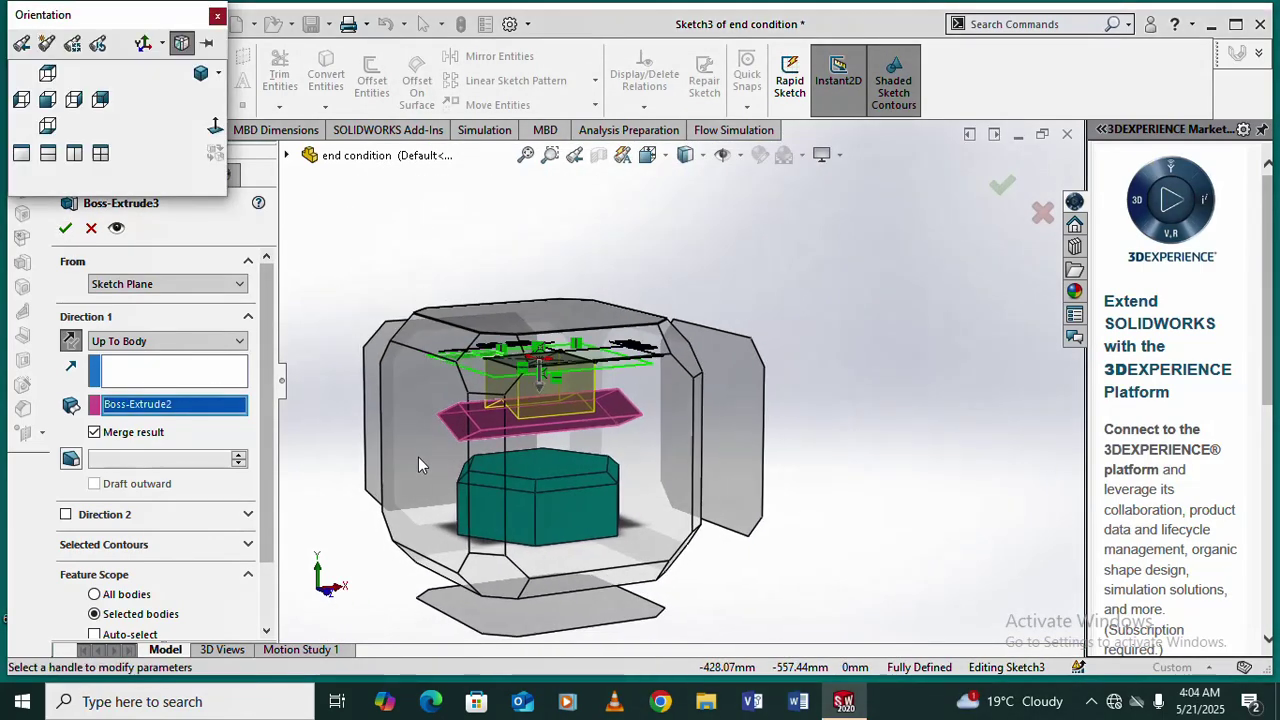
click(612, 448)
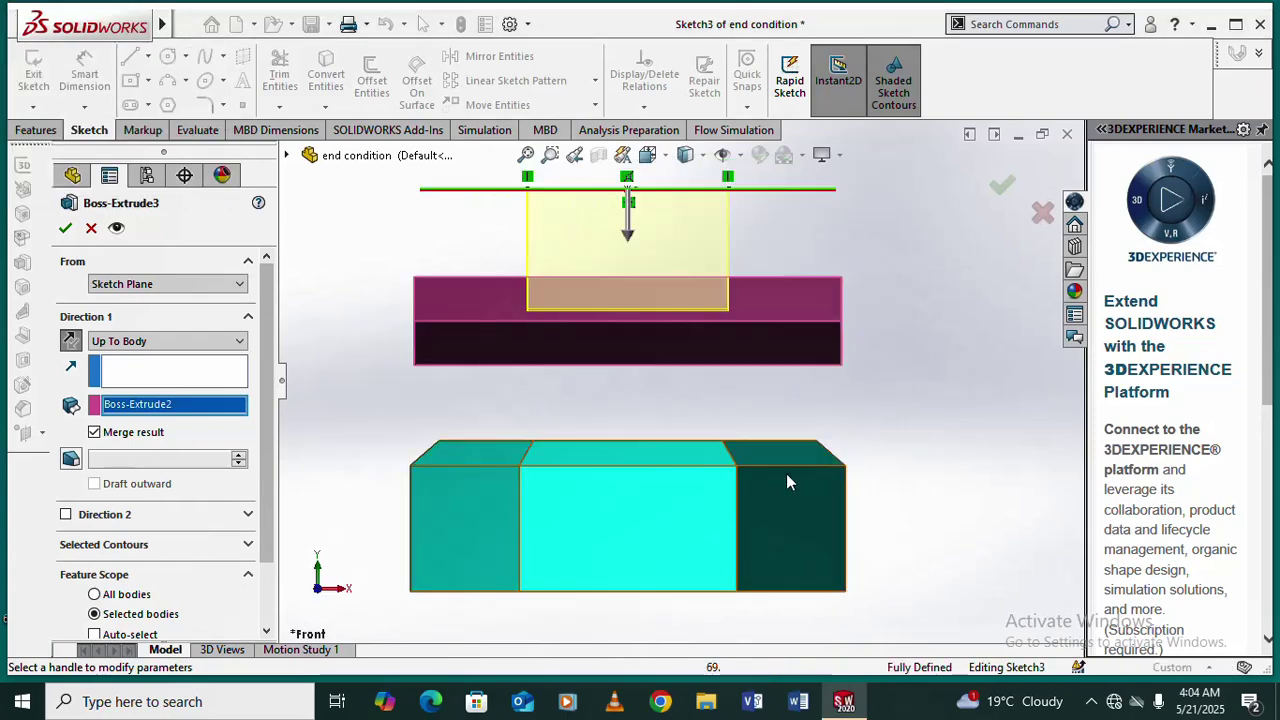
middle_drag(542, 394, 628, 447)
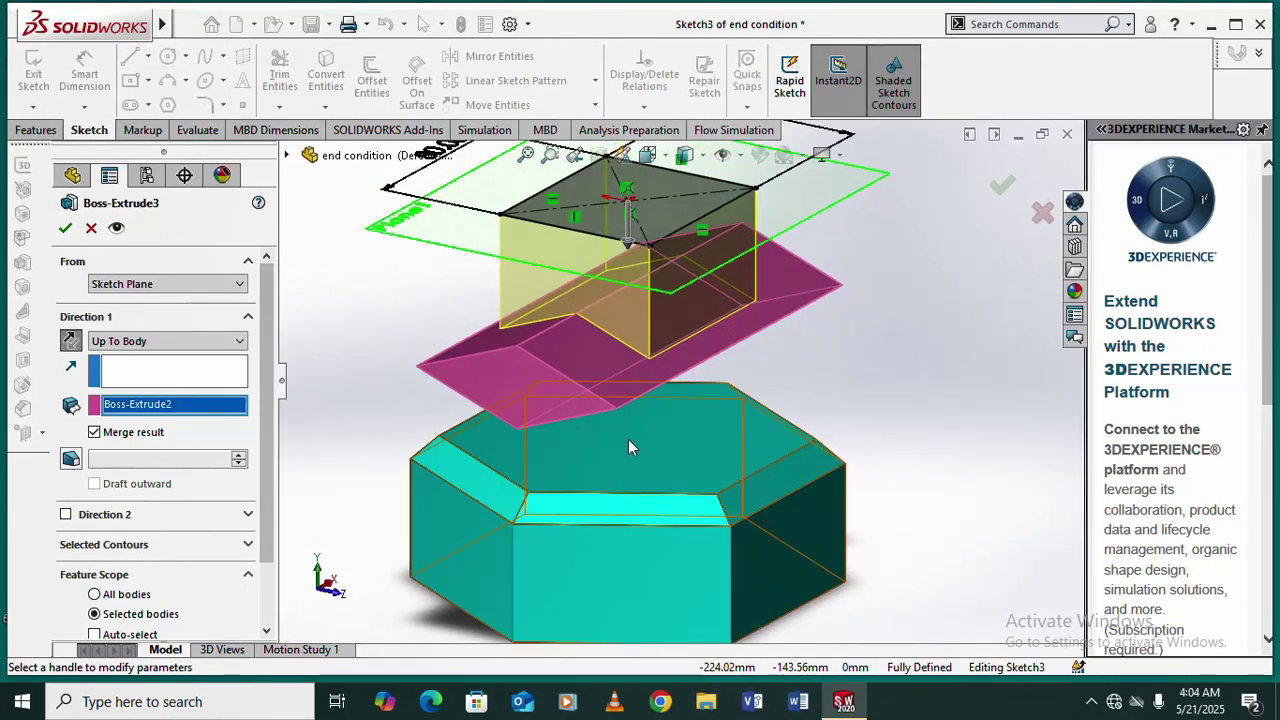
click(622, 573)
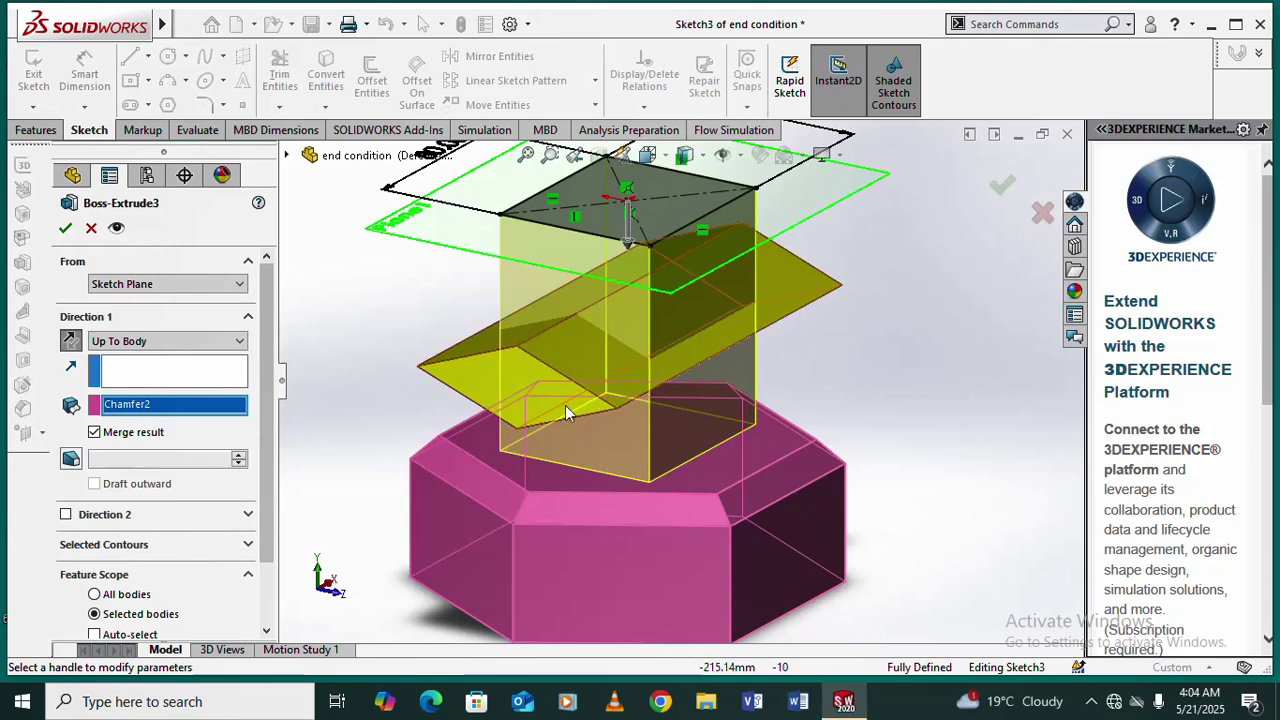
click(531, 393)
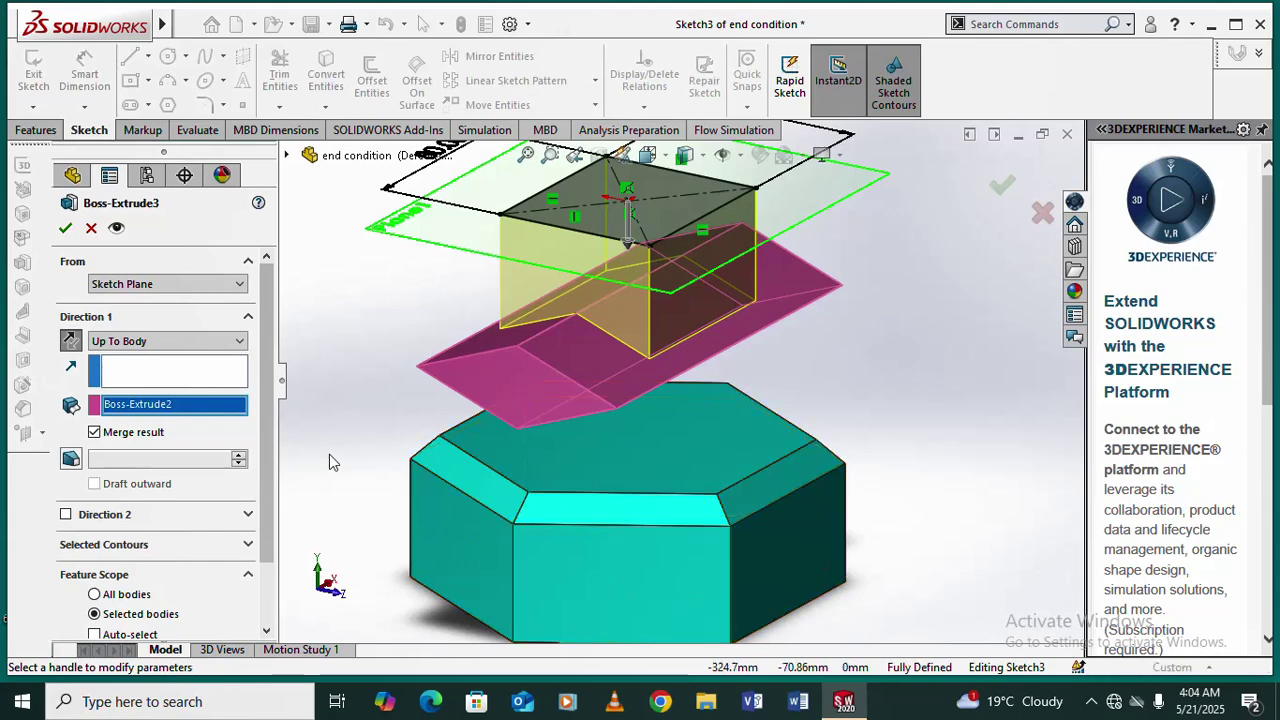
Step: Change the extrusion's end condition to Mid Plane and set the total depth to 90 mm
click(240, 342)
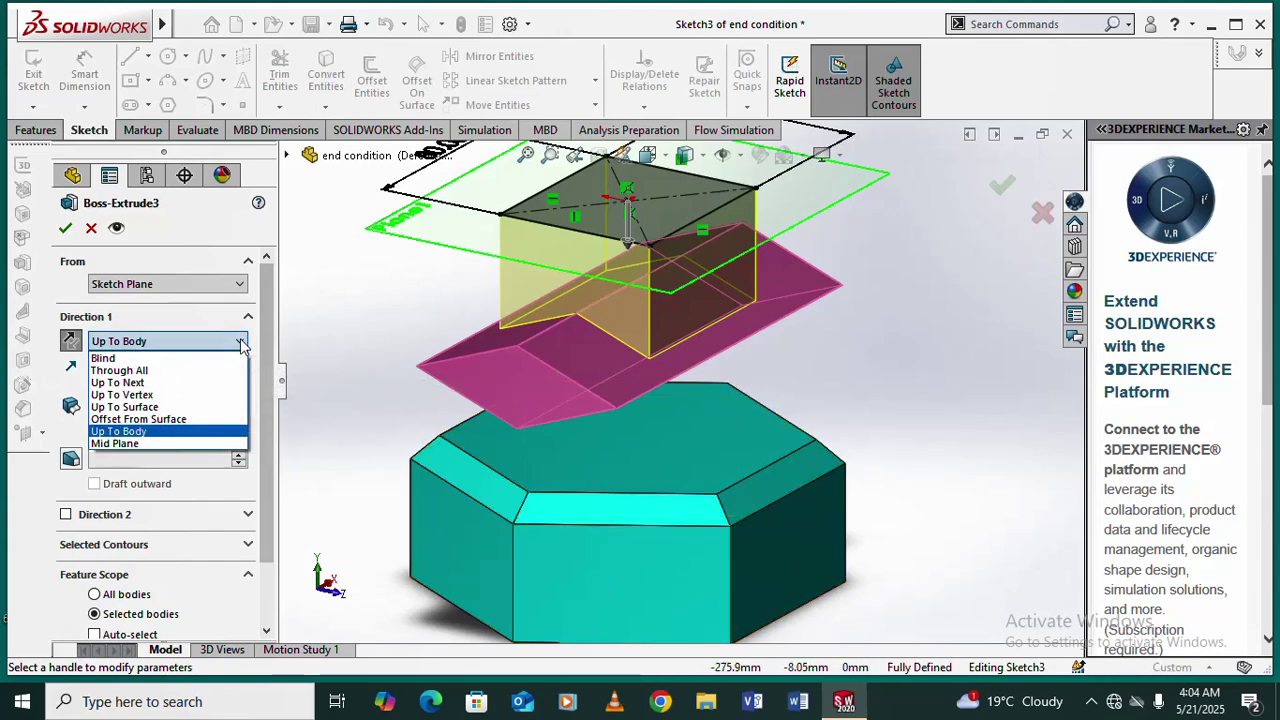
click(218, 444)
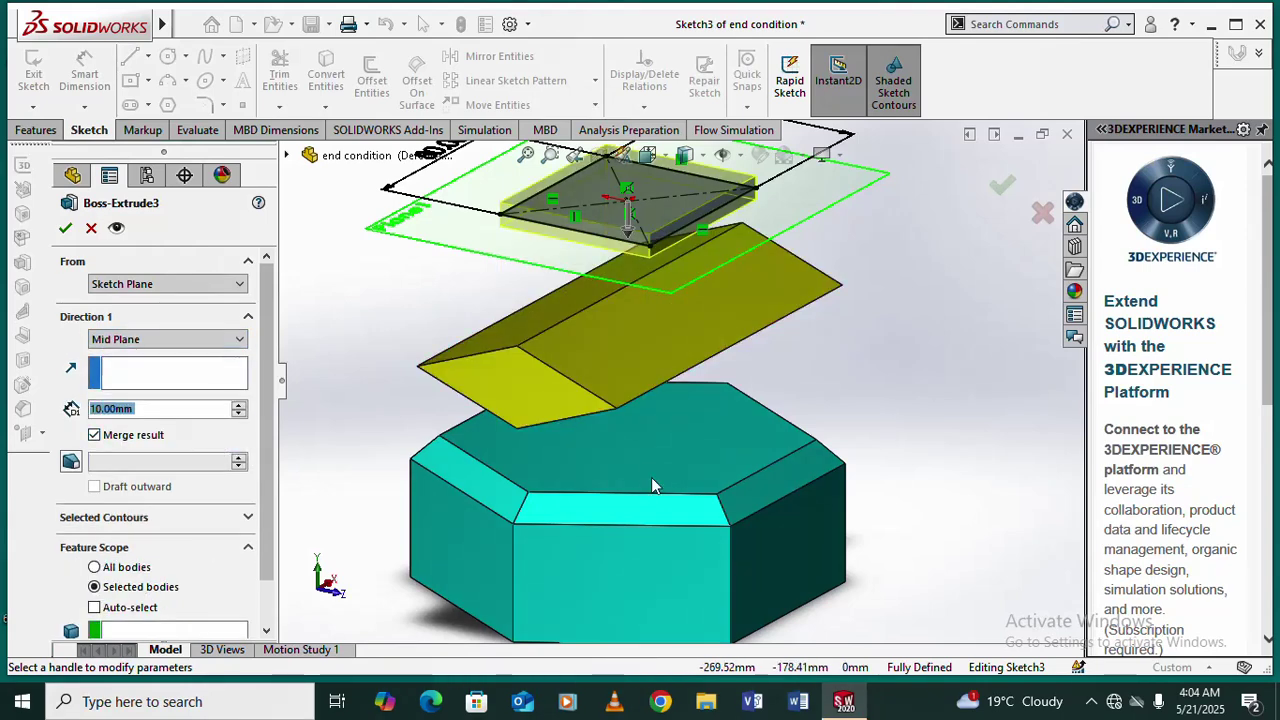
scroll(651, 477, up, 2)
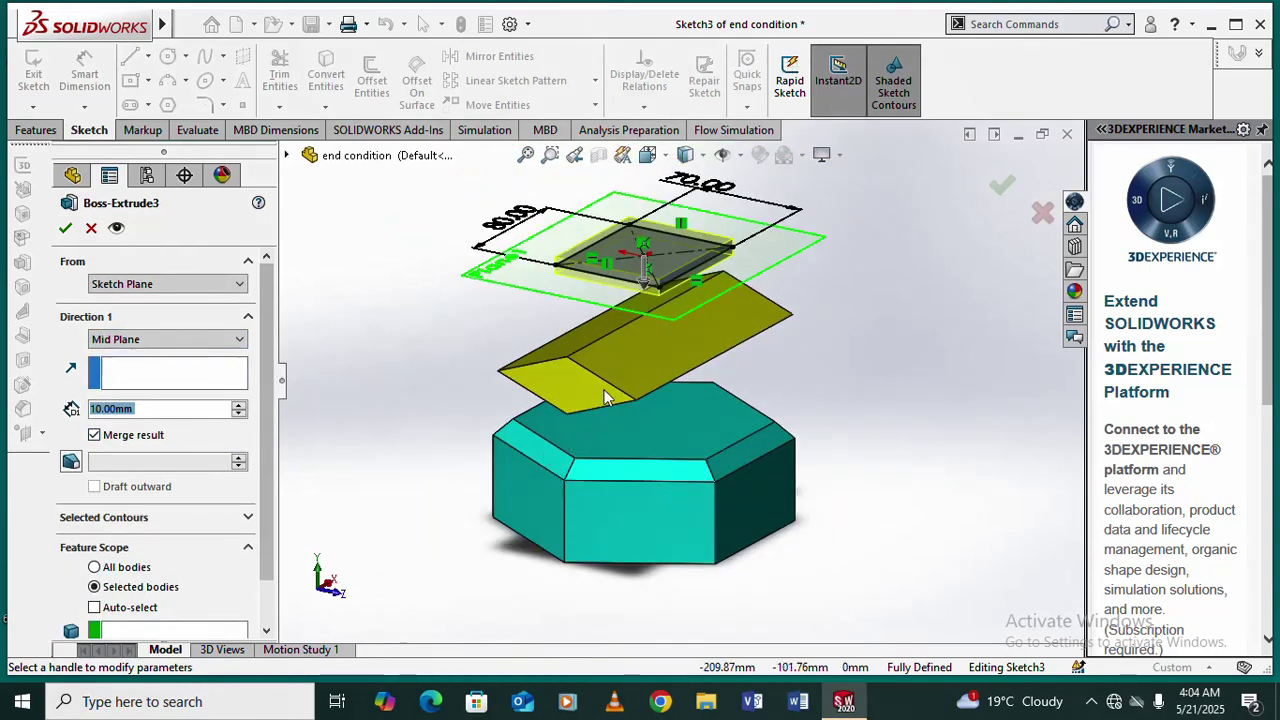
scroll(590, 334, down, 1)
scroll(600, 330, up, 1)
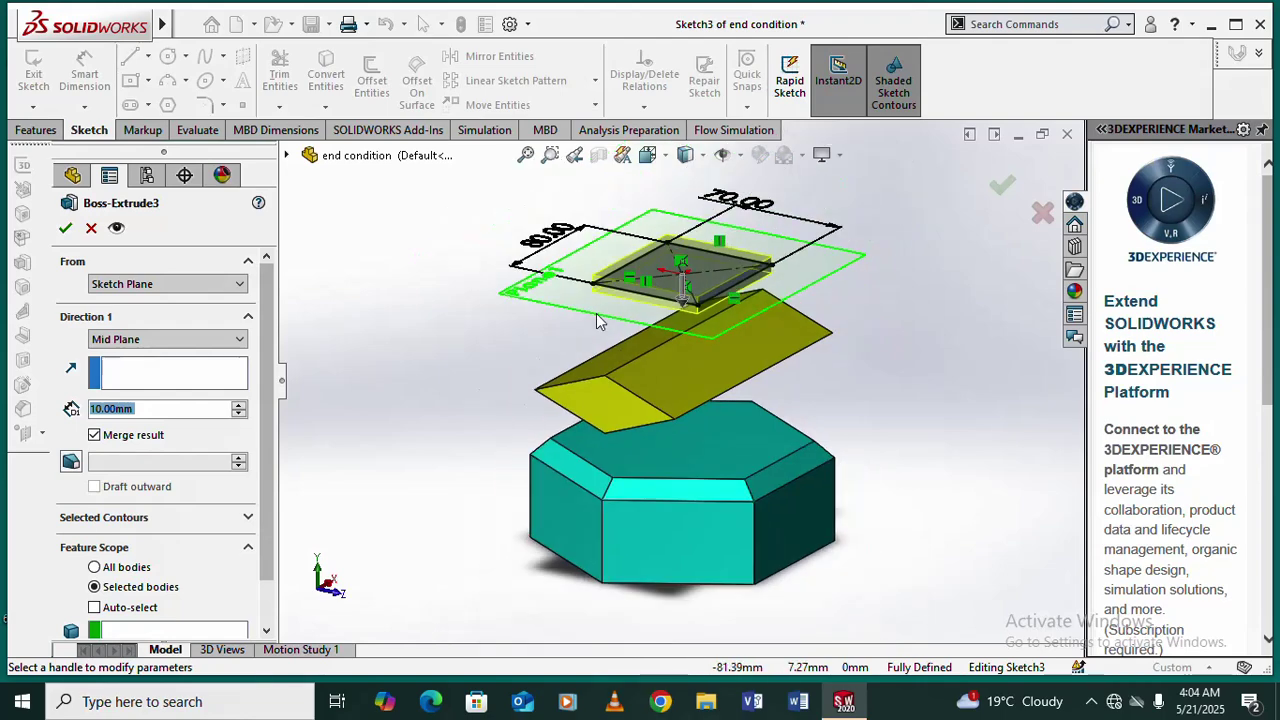
scroll(607, 320, down, 1)
mouse_move(607, 320)
middle_down()
mouse_move(670, 300)
mouse_move(727, 350)
mouse_move(707, 352)
middle_up()
scroll(763, 291, down, 2)
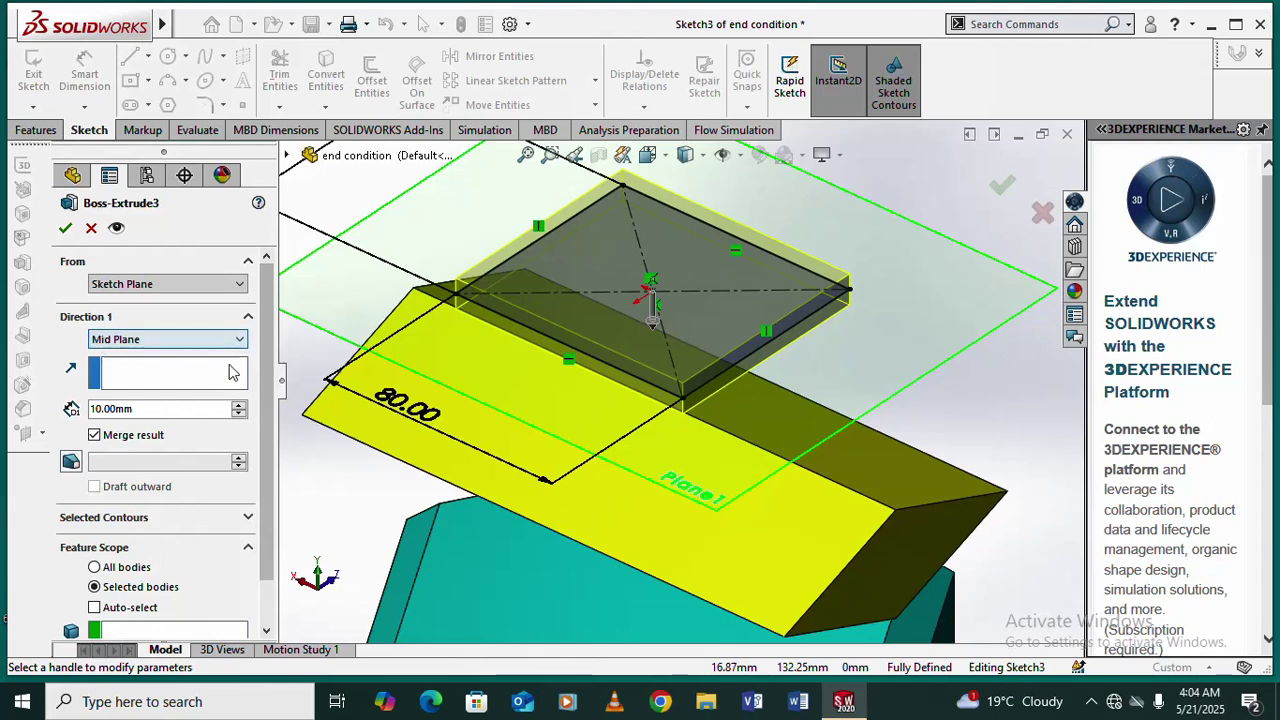
scroll(543, 320, up, 2)
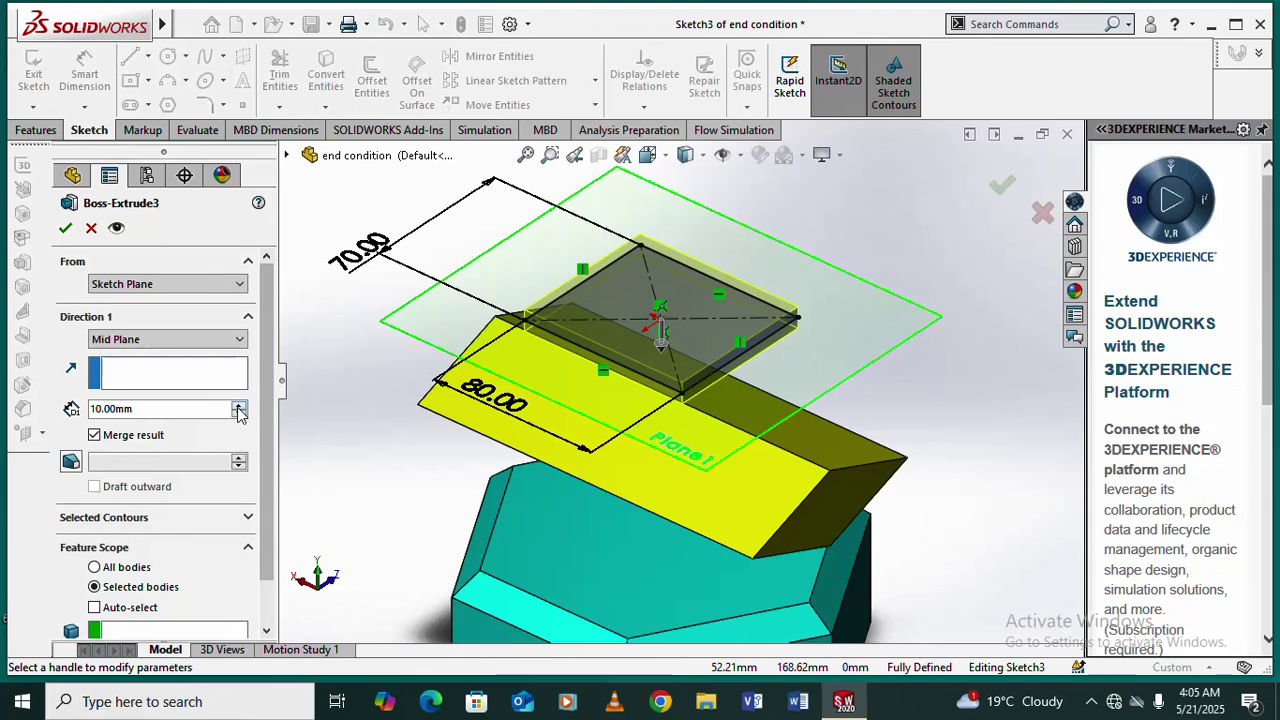
drag(239, 406, 240, 408)
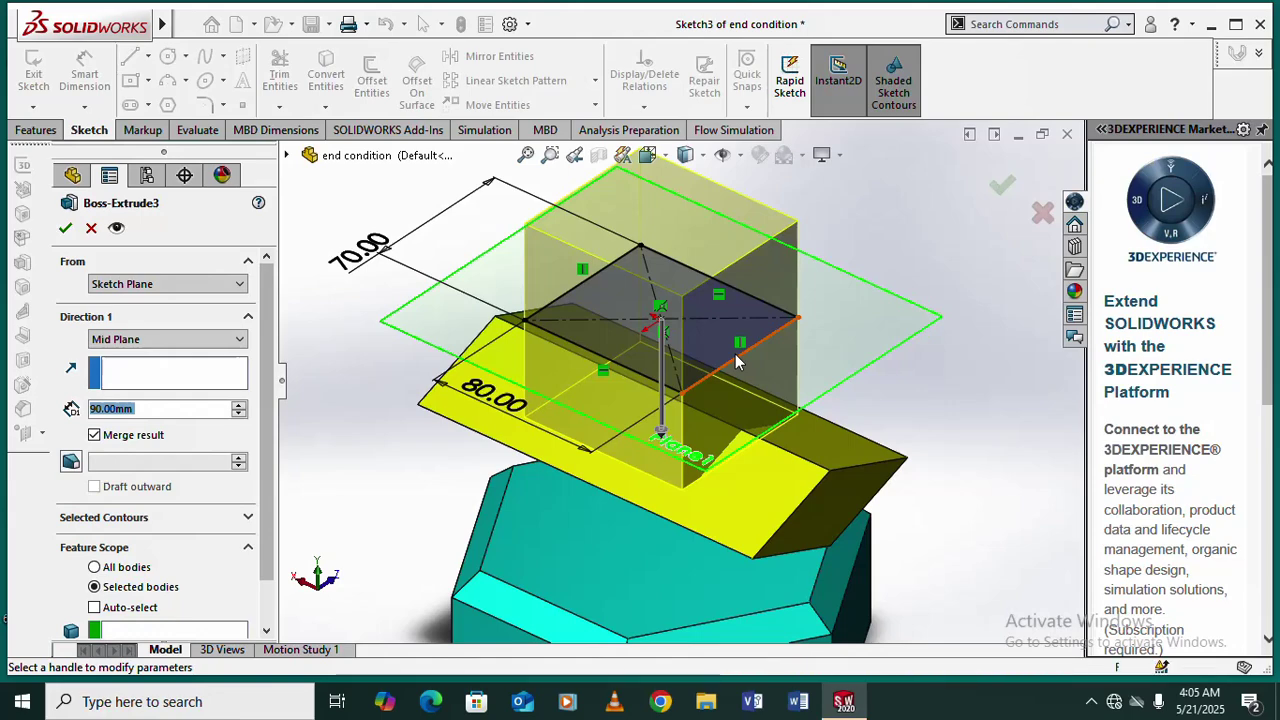
Step: Try to accept the Mid Plane extrusion with a total depth of 100 mm, and leave the feature edit
middle_drag(735, 354, 849, 289)
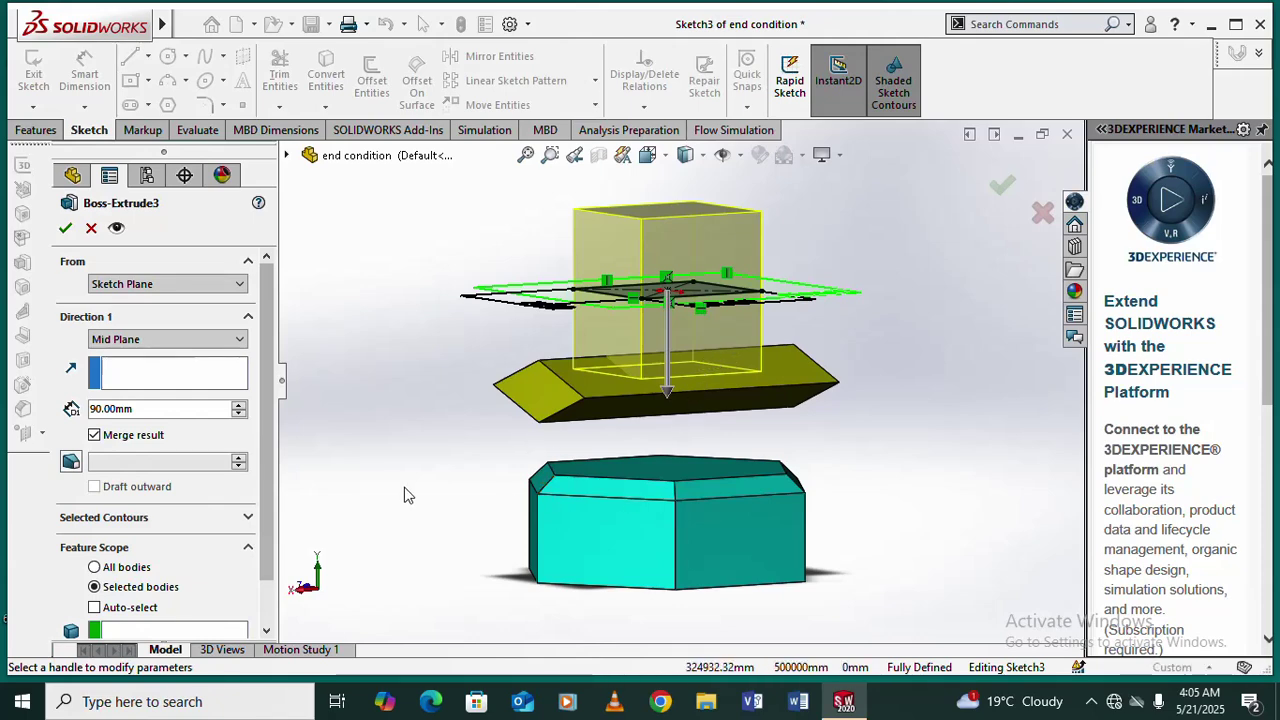
click(239, 405)
click(239, 405)
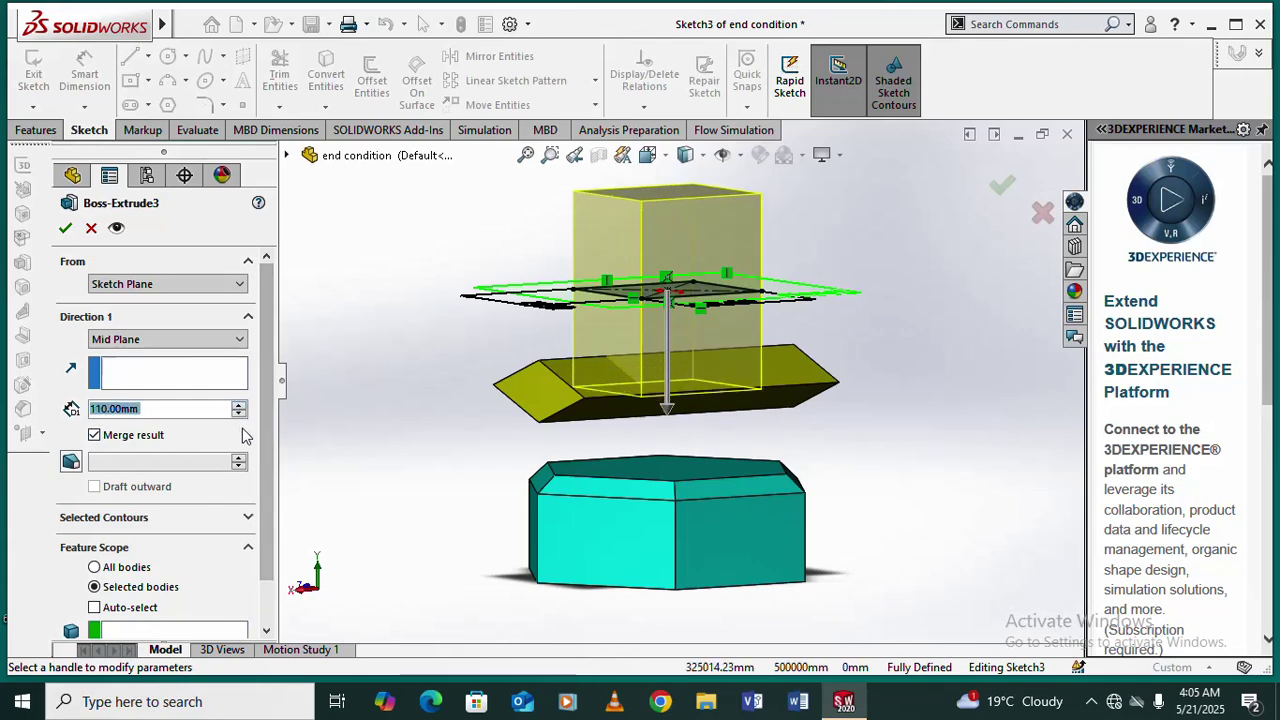
click(239, 414)
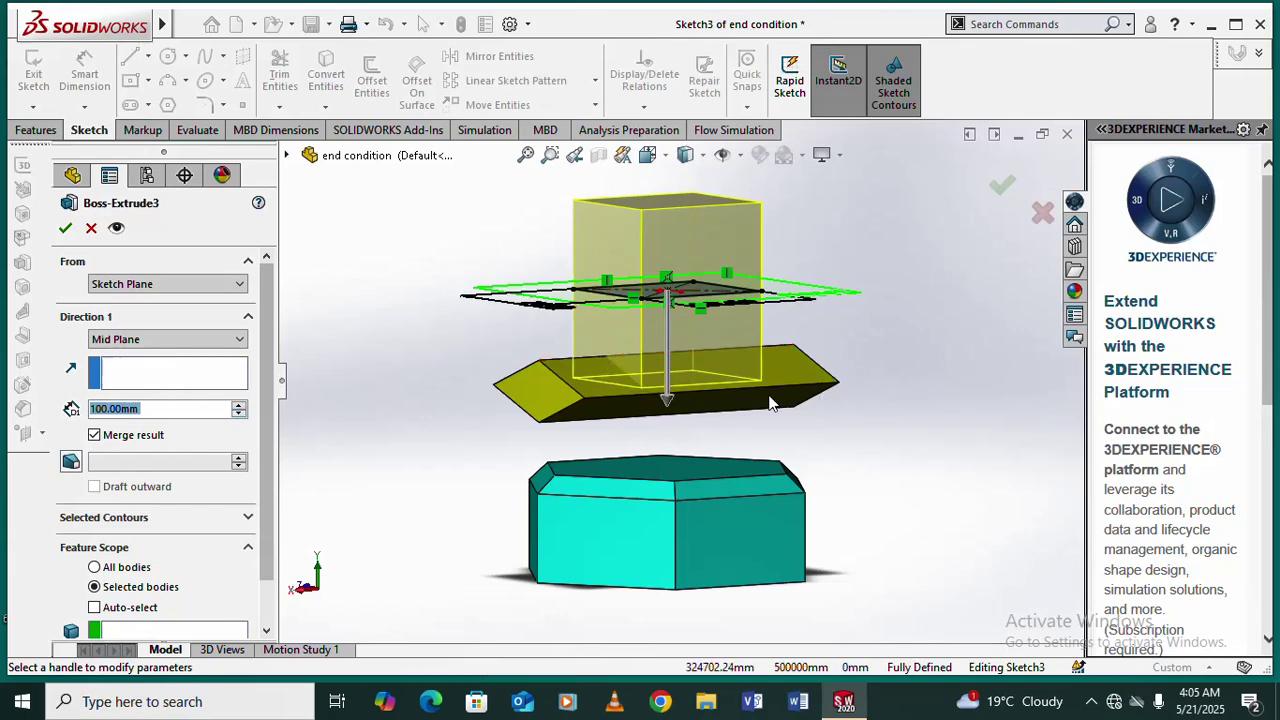
mouse_move(765, 393)
middle_down()
mouse_move(714, 431)
mouse_move(755, 463)
middle_up()
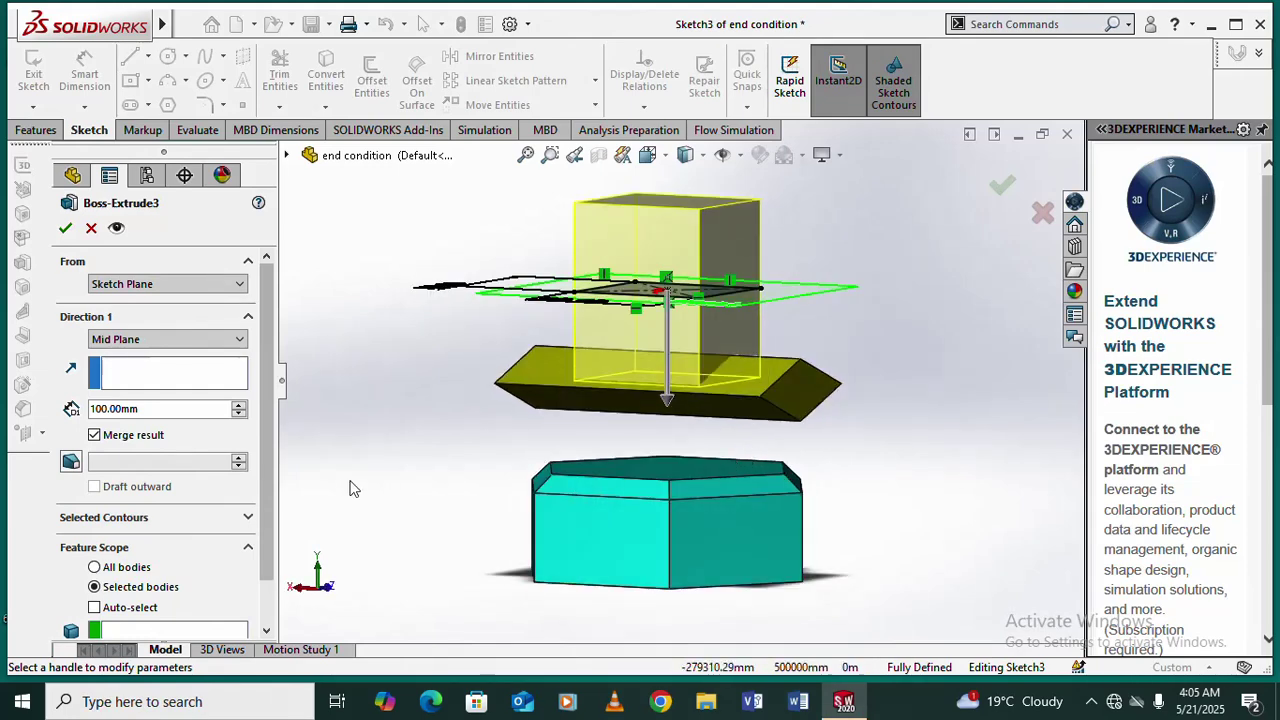
click(65, 230)
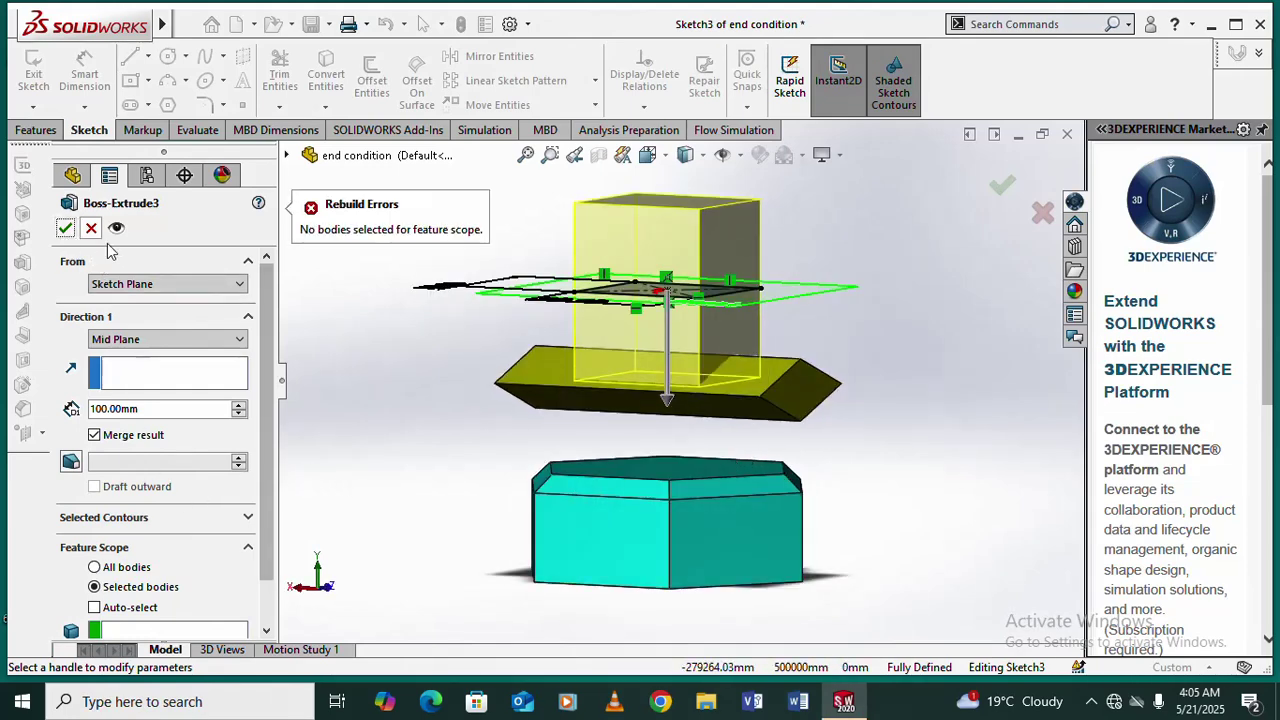
click(91, 230)
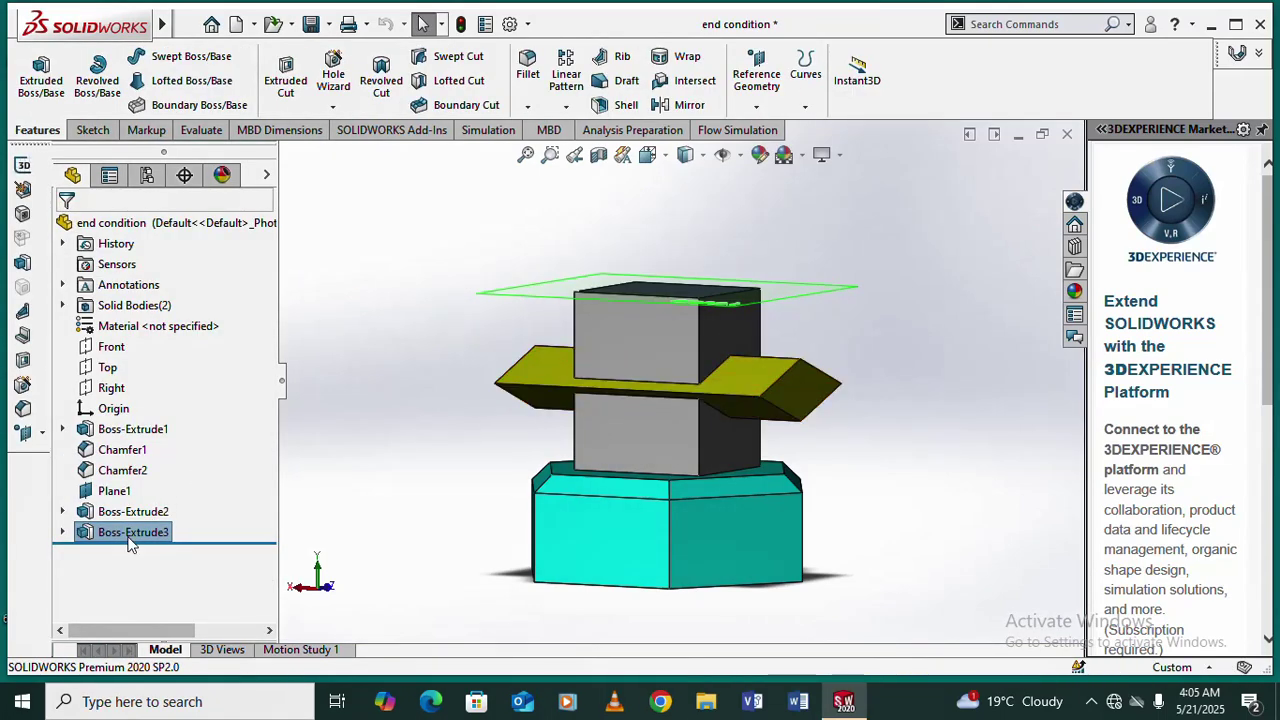
Step: Edit Boss-Extrude3 again to preview a Mid Plane end condition with a total depth of 90 mm, and discard the edit
right_click(155, 536)
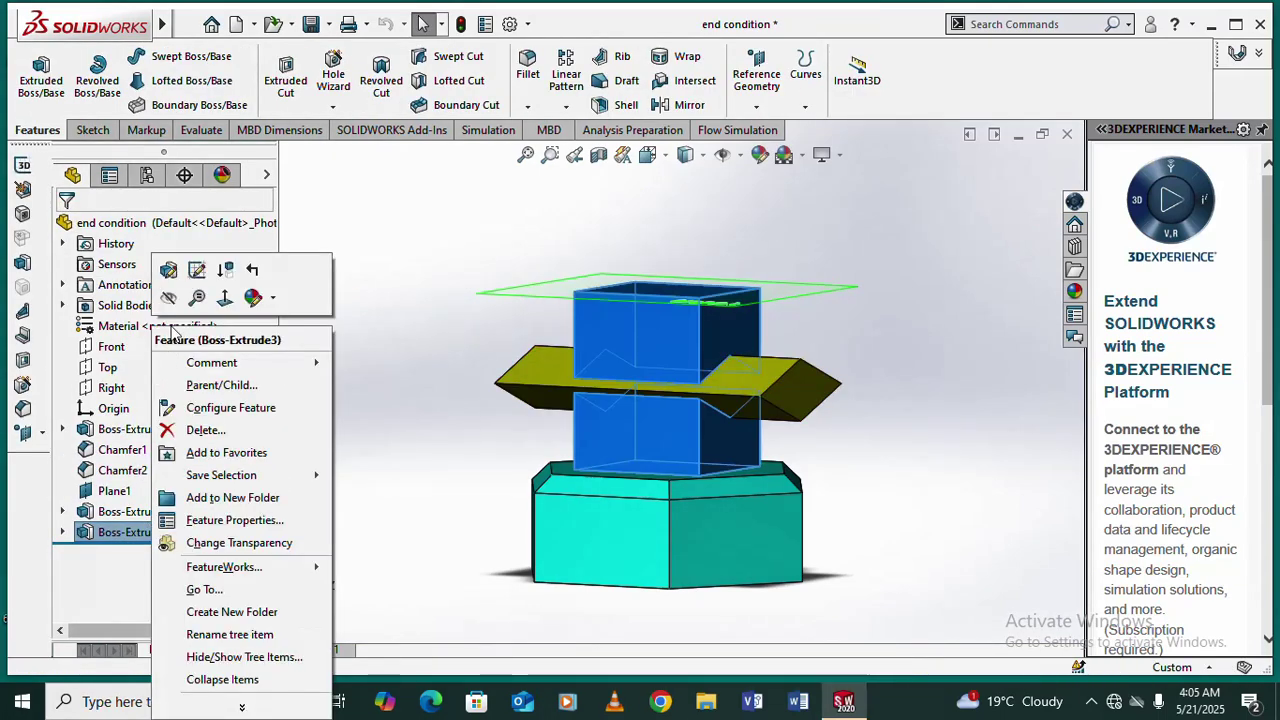
click(170, 272)
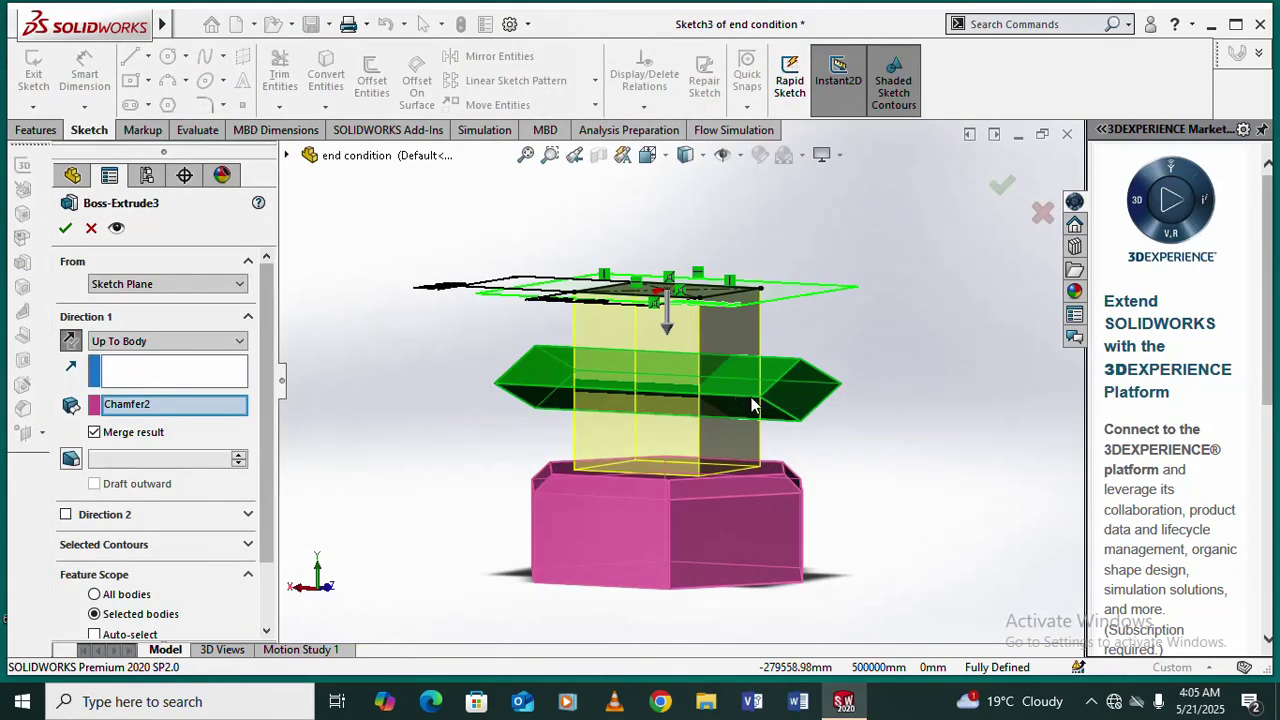
click(241, 342)
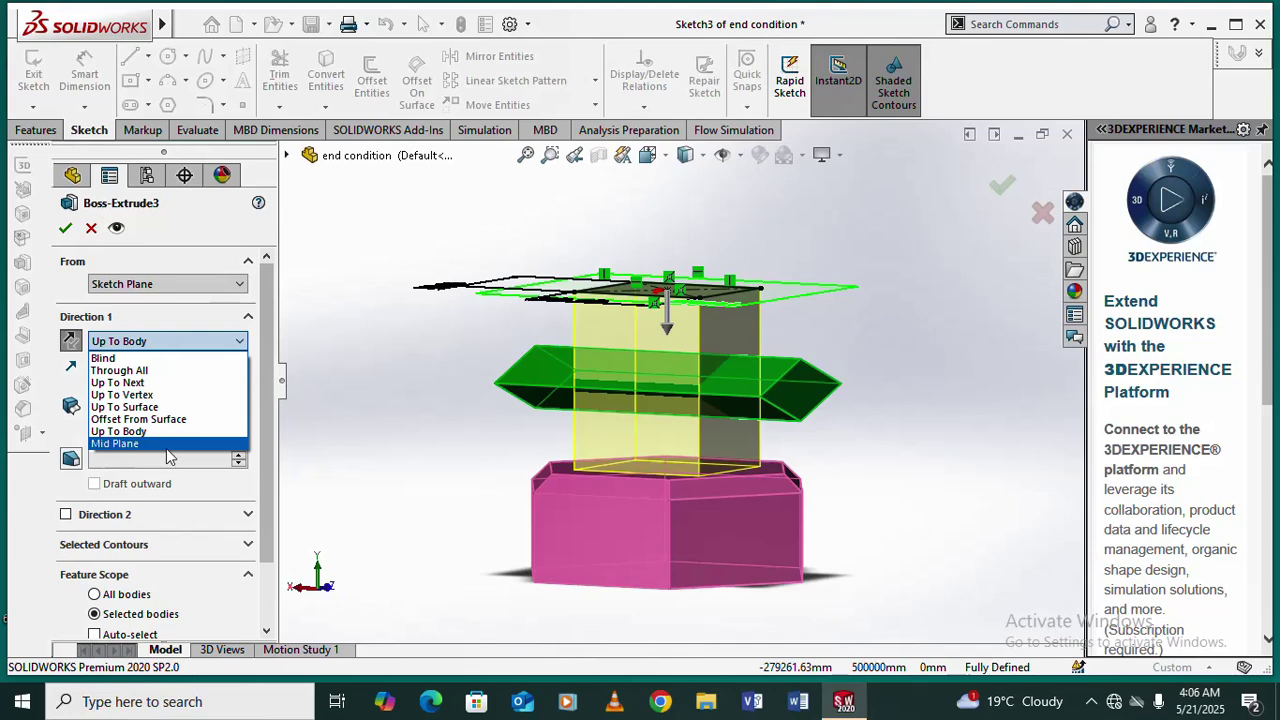
click(167, 447)
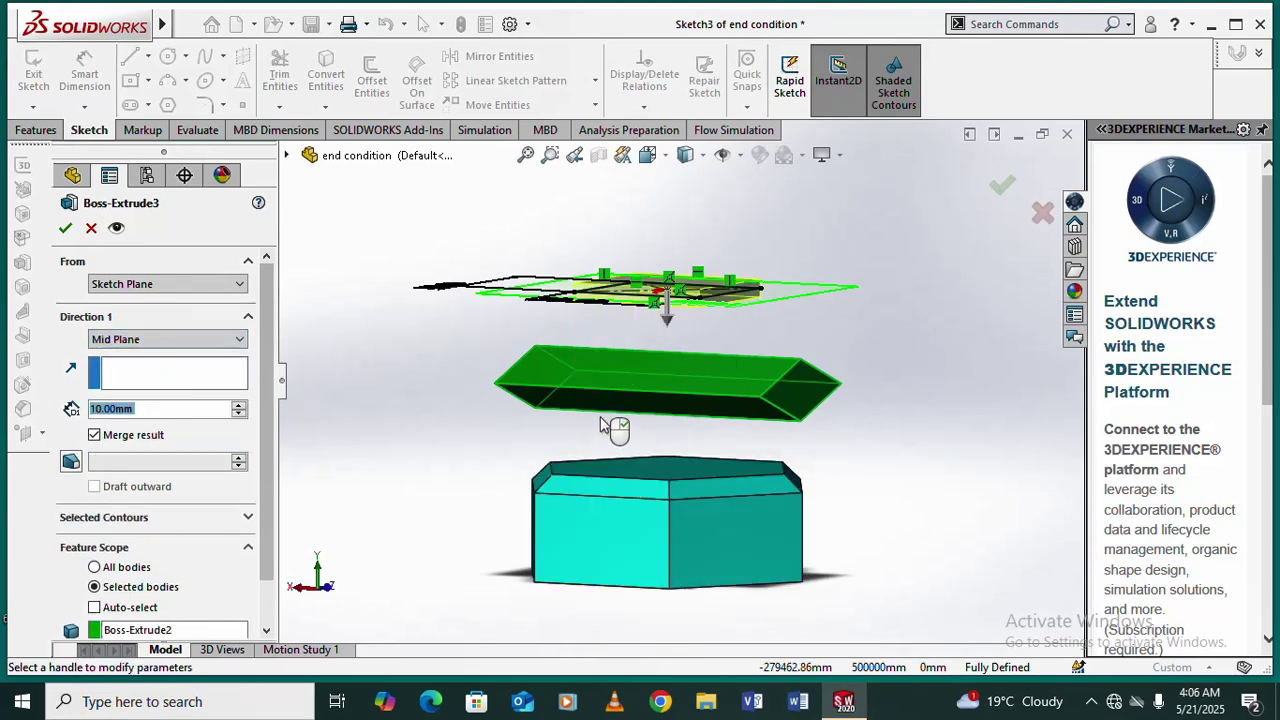
click(239, 407)
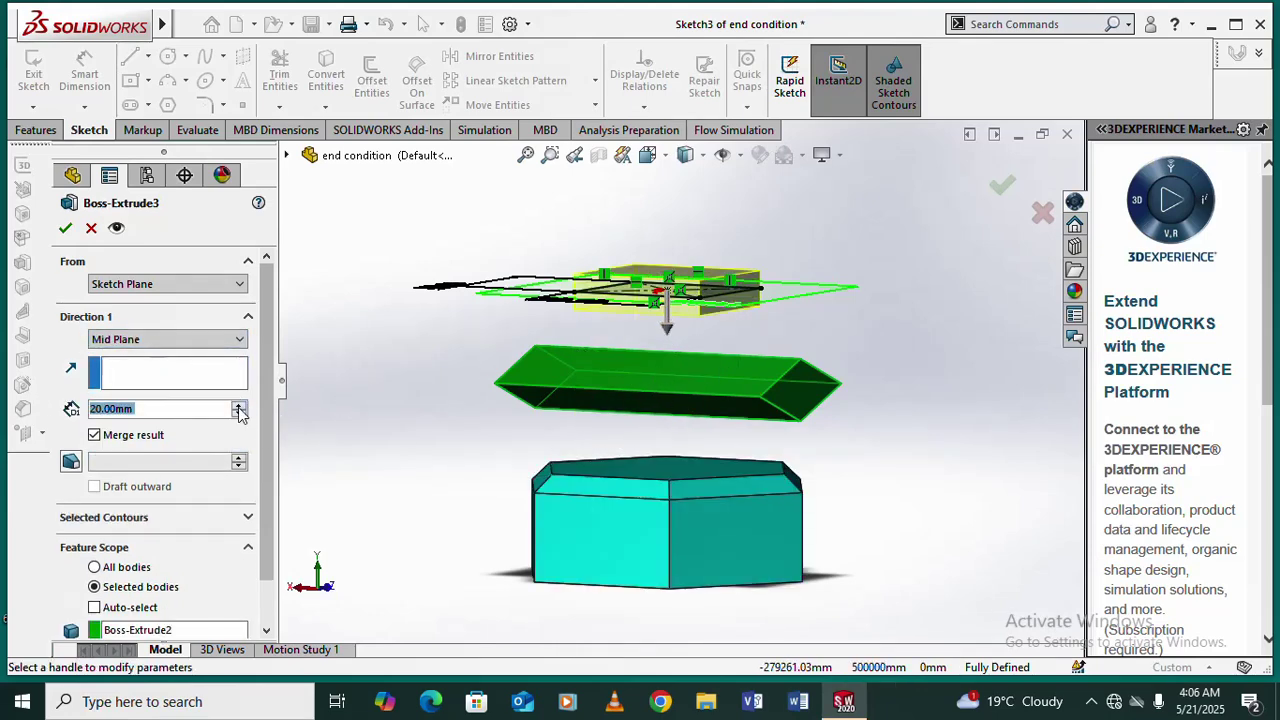
click(239, 407)
click(239, 407)
click(239, 407)
click(239, 407)
click(239, 407)
click(239, 407)
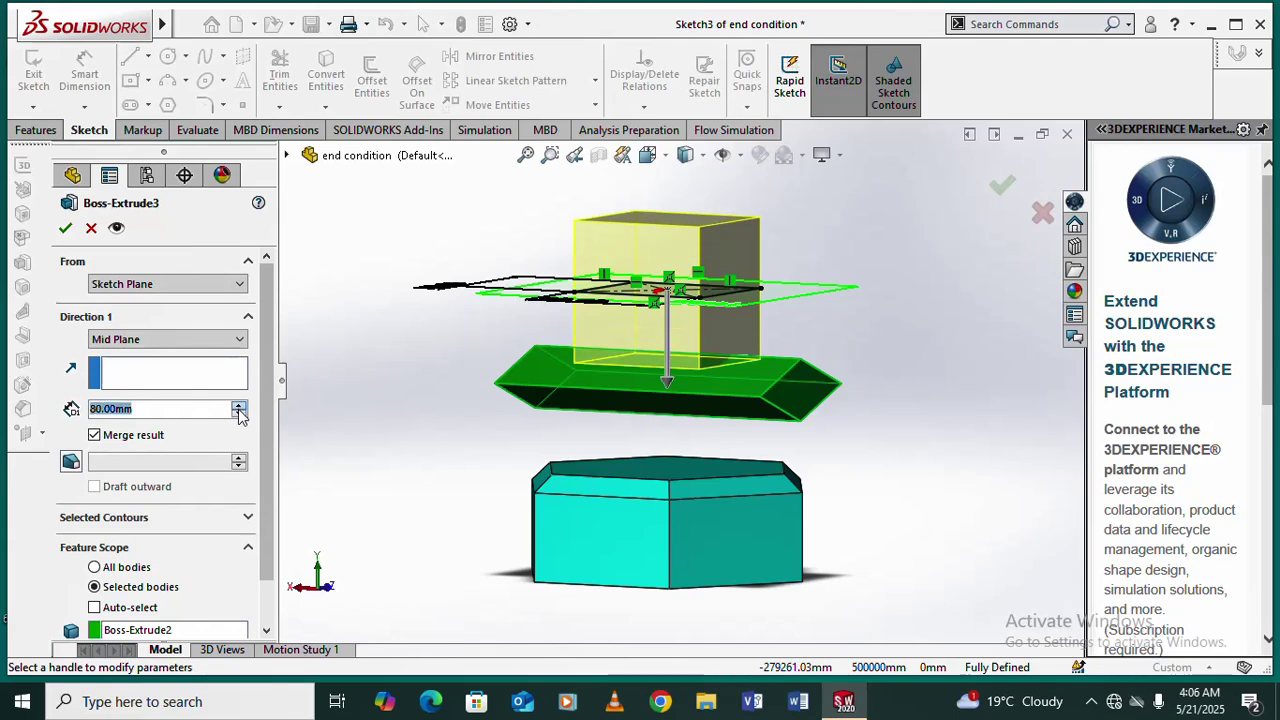
click(239, 407)
scroll(677, 353, down, 1)
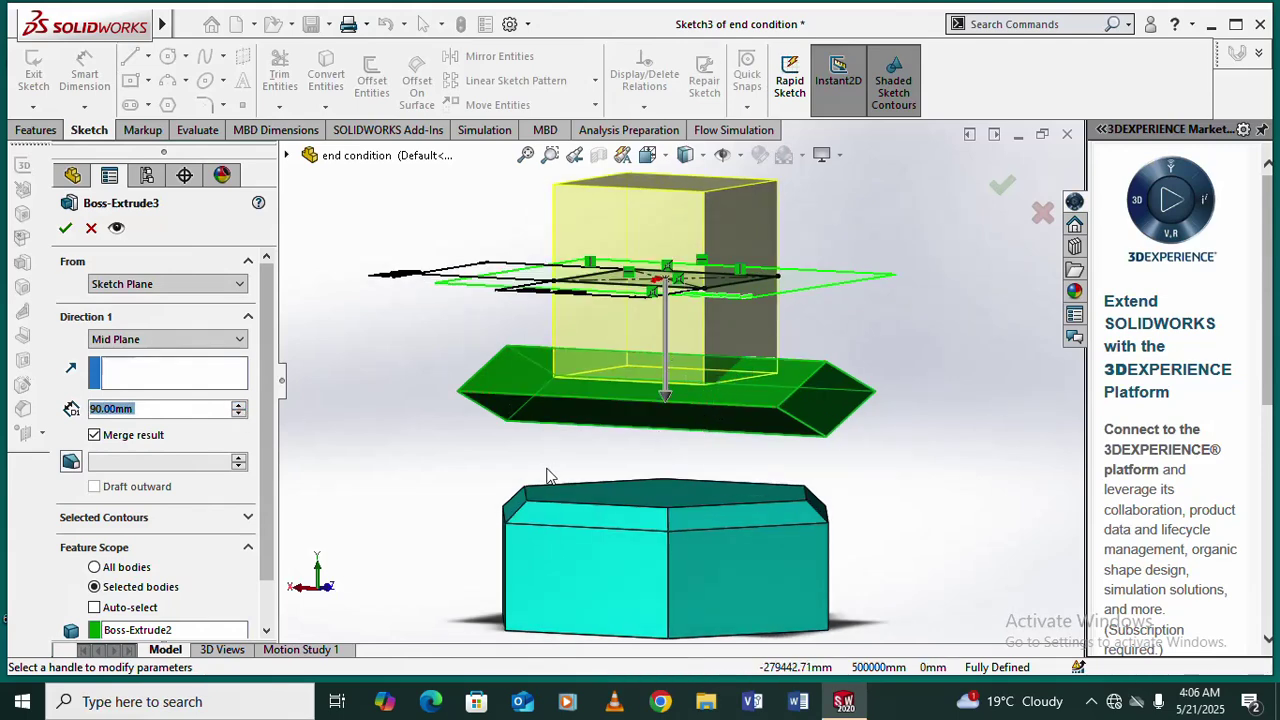
click(89, 233)
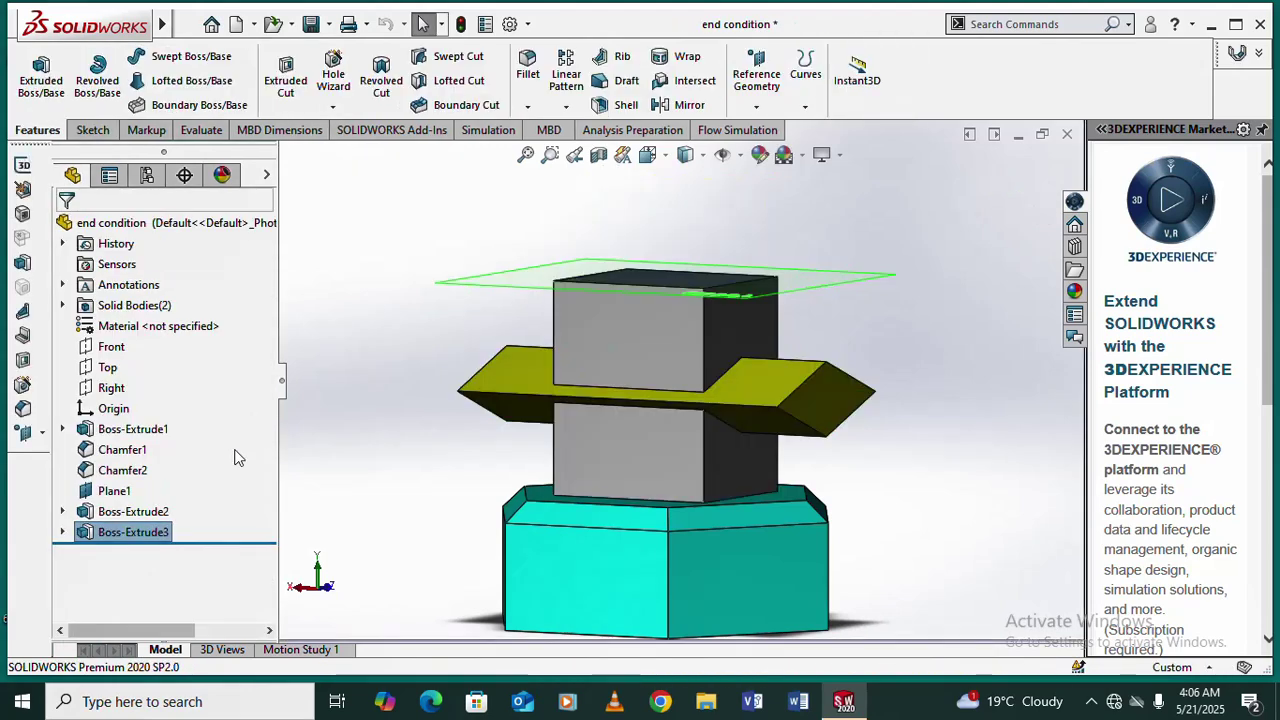
Step: Delete the Boss-Extrude3 feature while keeping its sketch, and open Sketch3 for editing
right_click(104, 535)
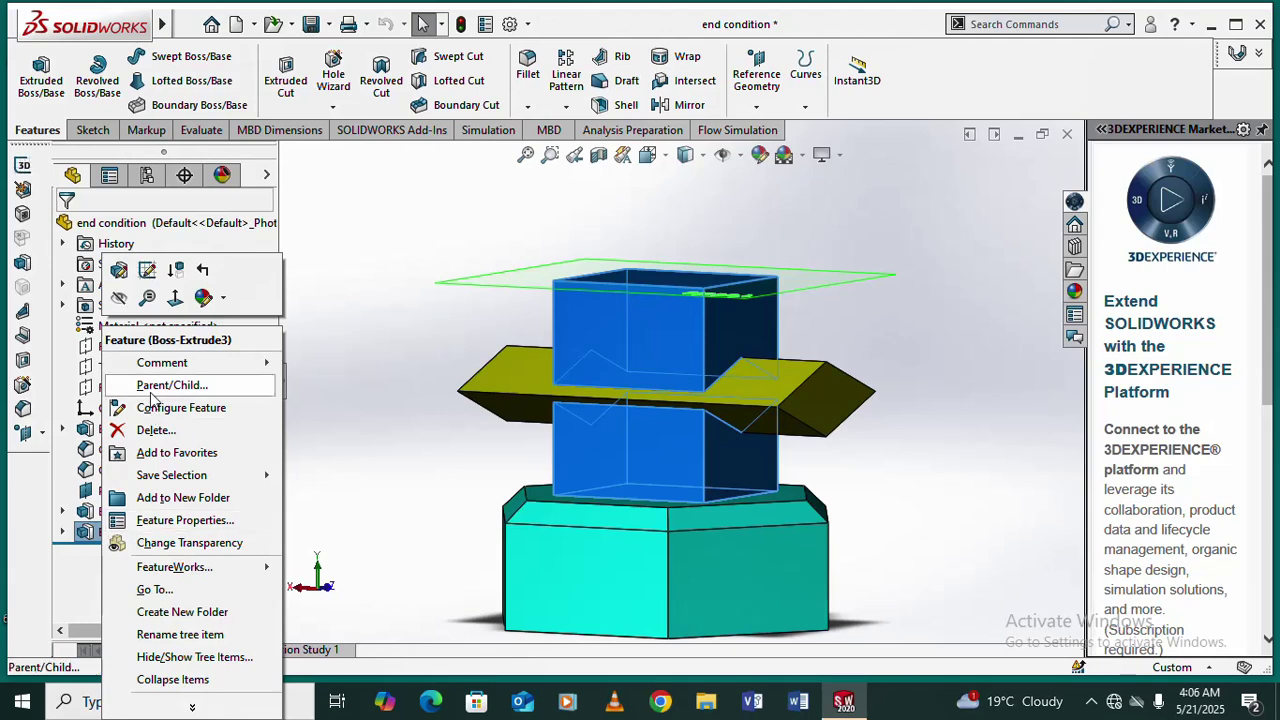
click(157, 432)
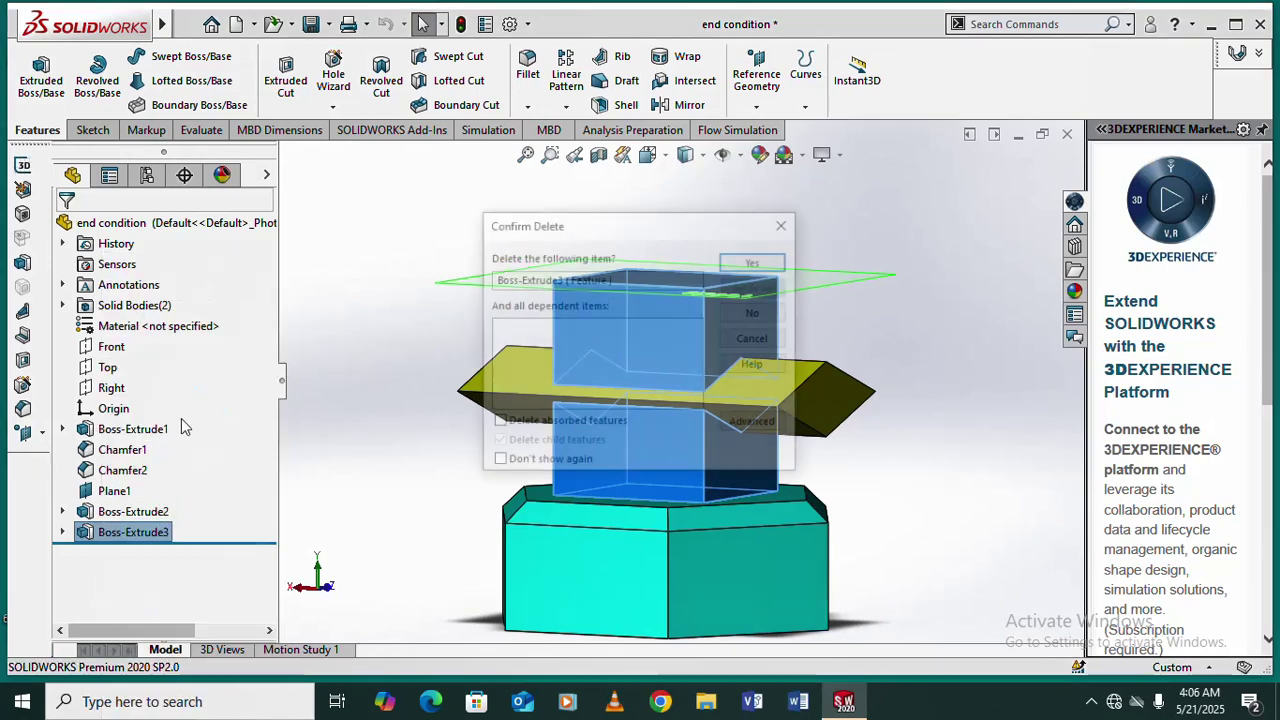
click(771, 262)
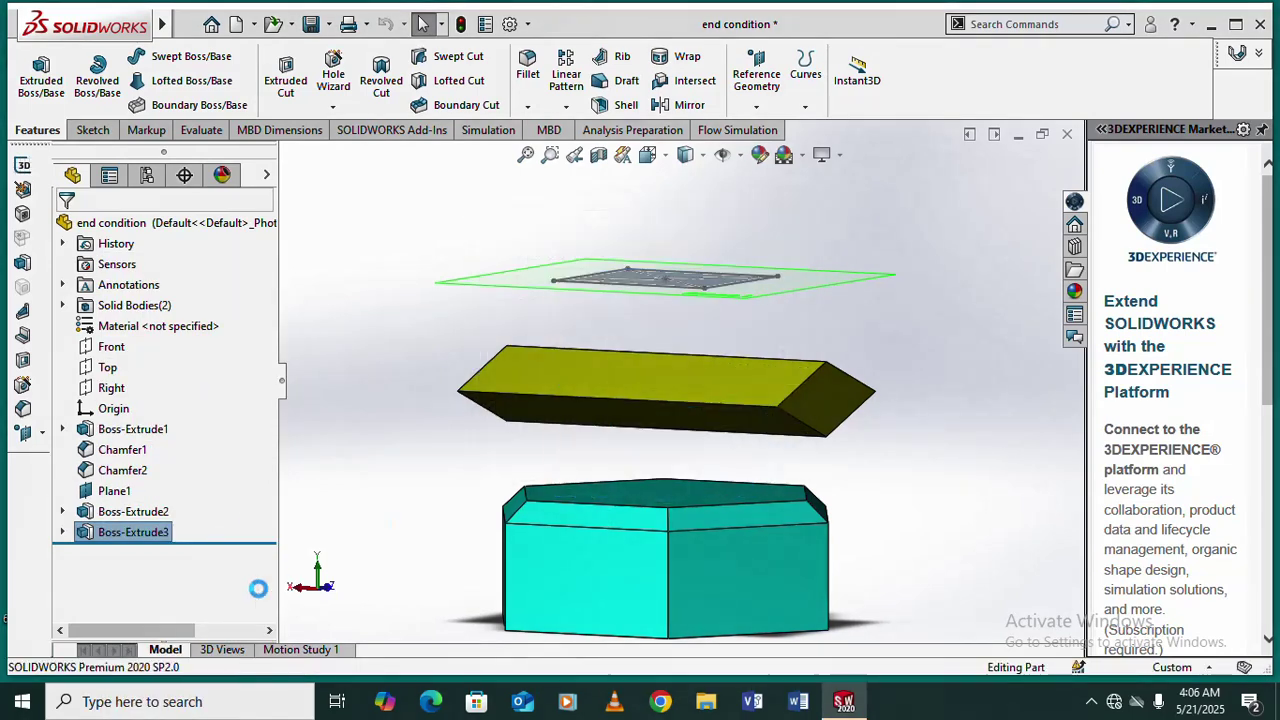
click(118, 533)
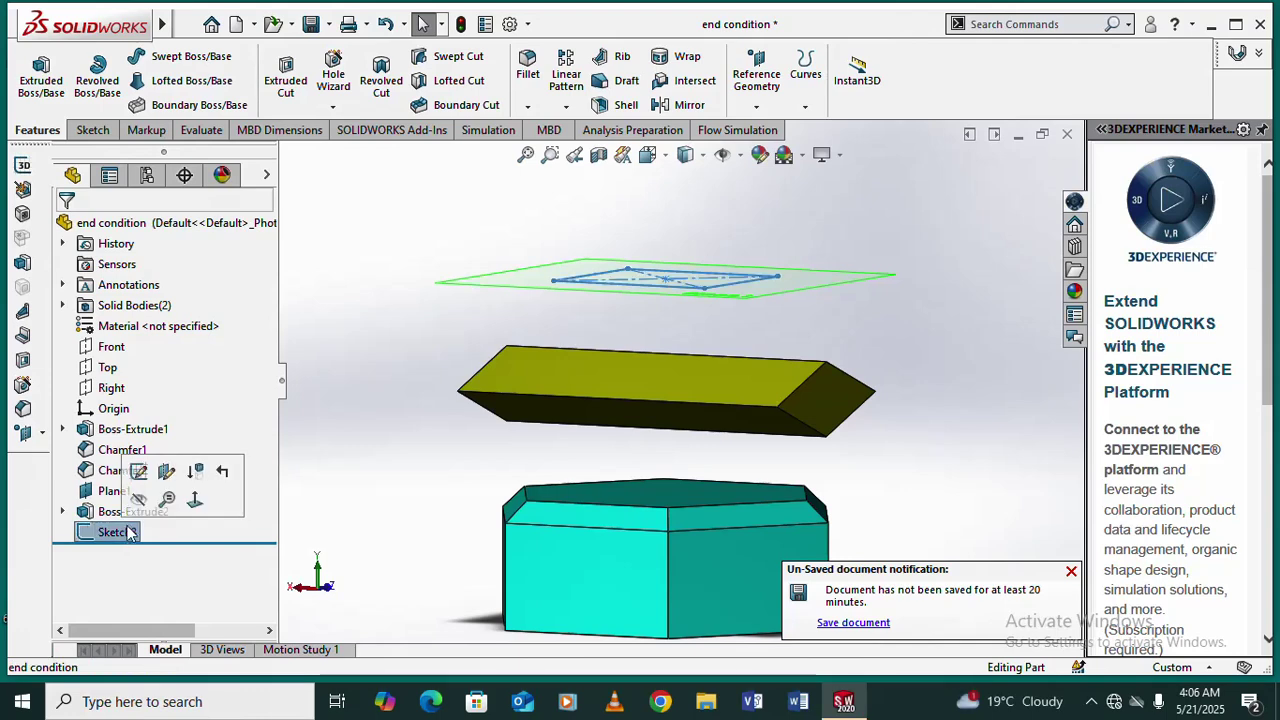
click(136, 471)
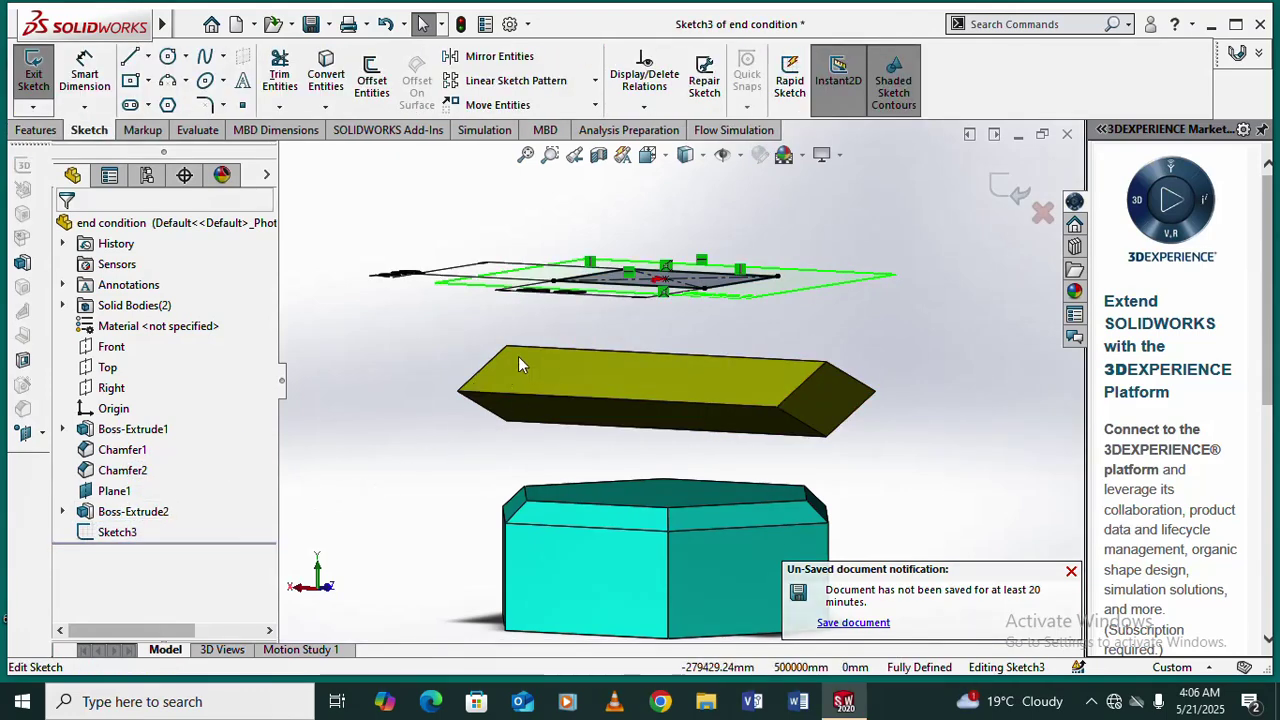
Step: Preview a 20 mm Blind extrusion of the rectangle as a One-Direction Thin Feature 10 mm thick, and cancel it
click(35, 130)
click(41, 84)
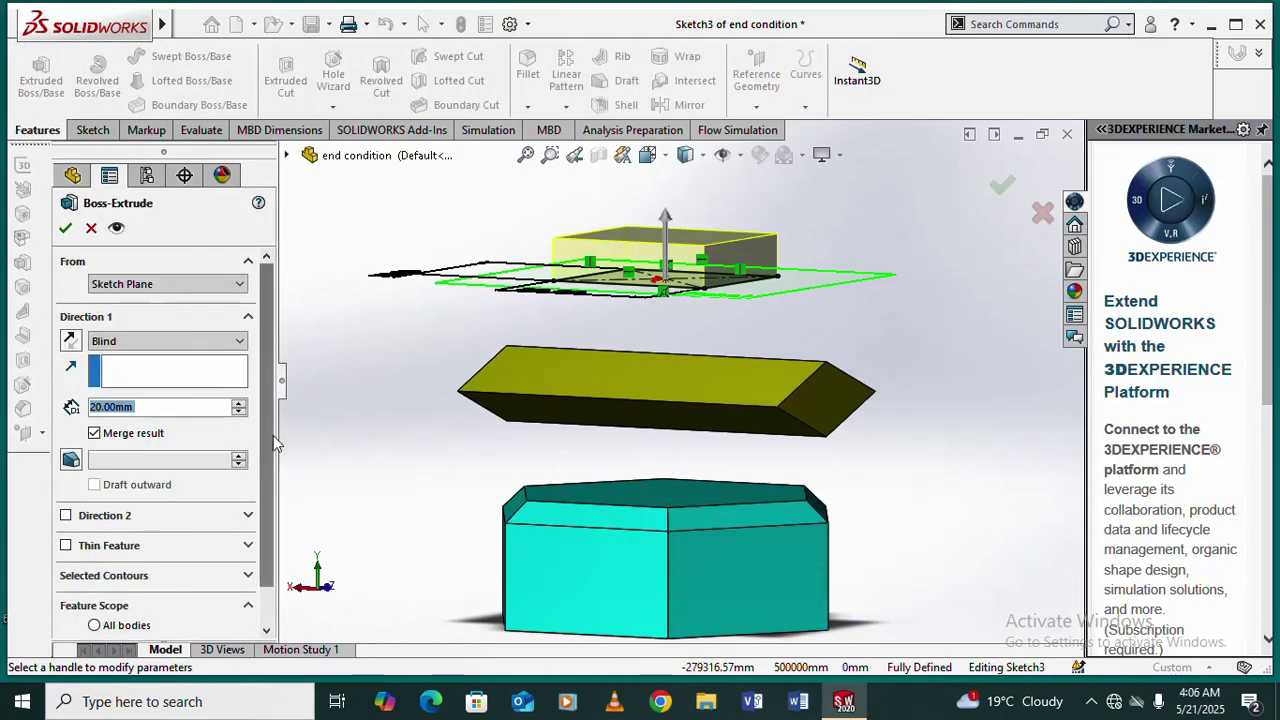
drag(264, 364, 268, 393)
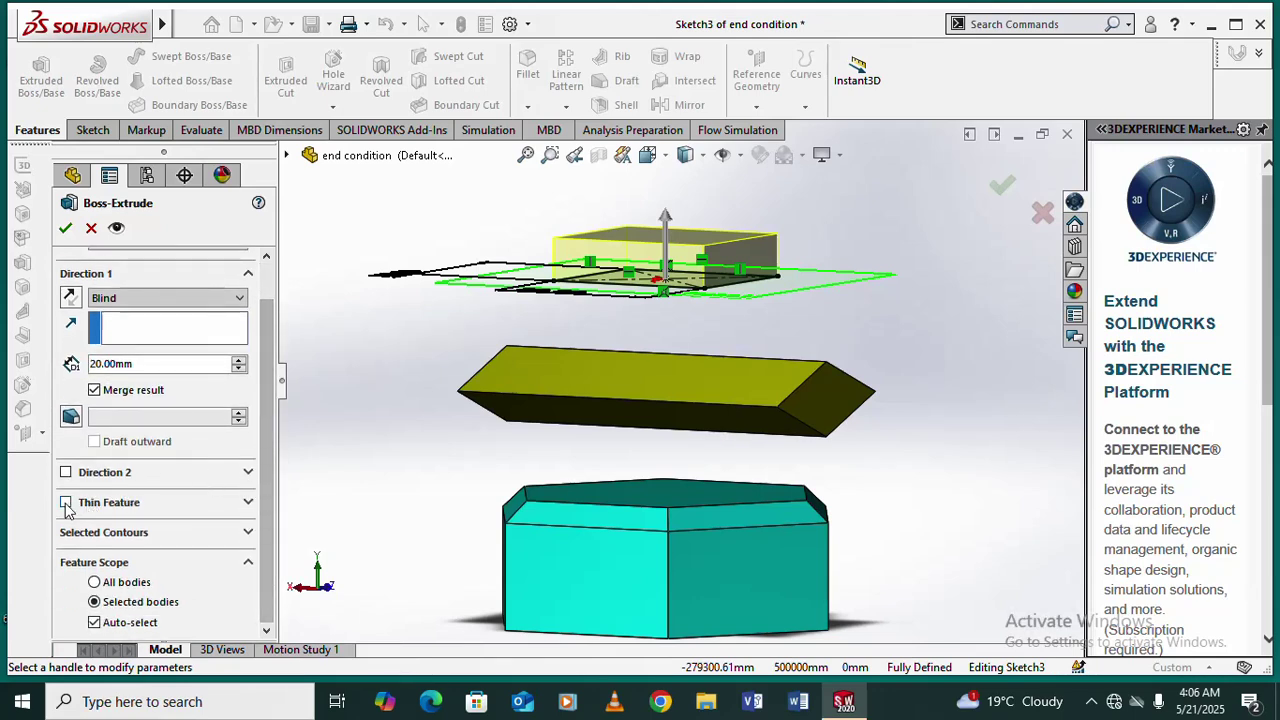
click(65, 503)
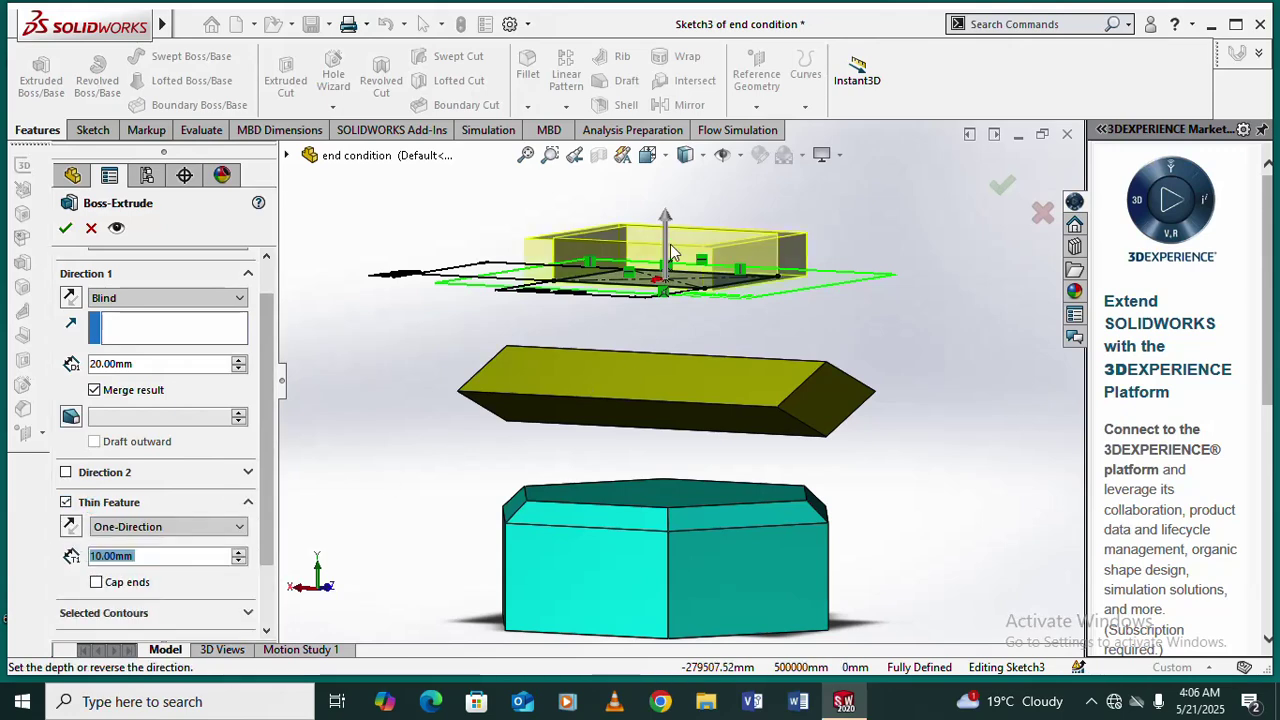
scroll(670, 244, down, 1)
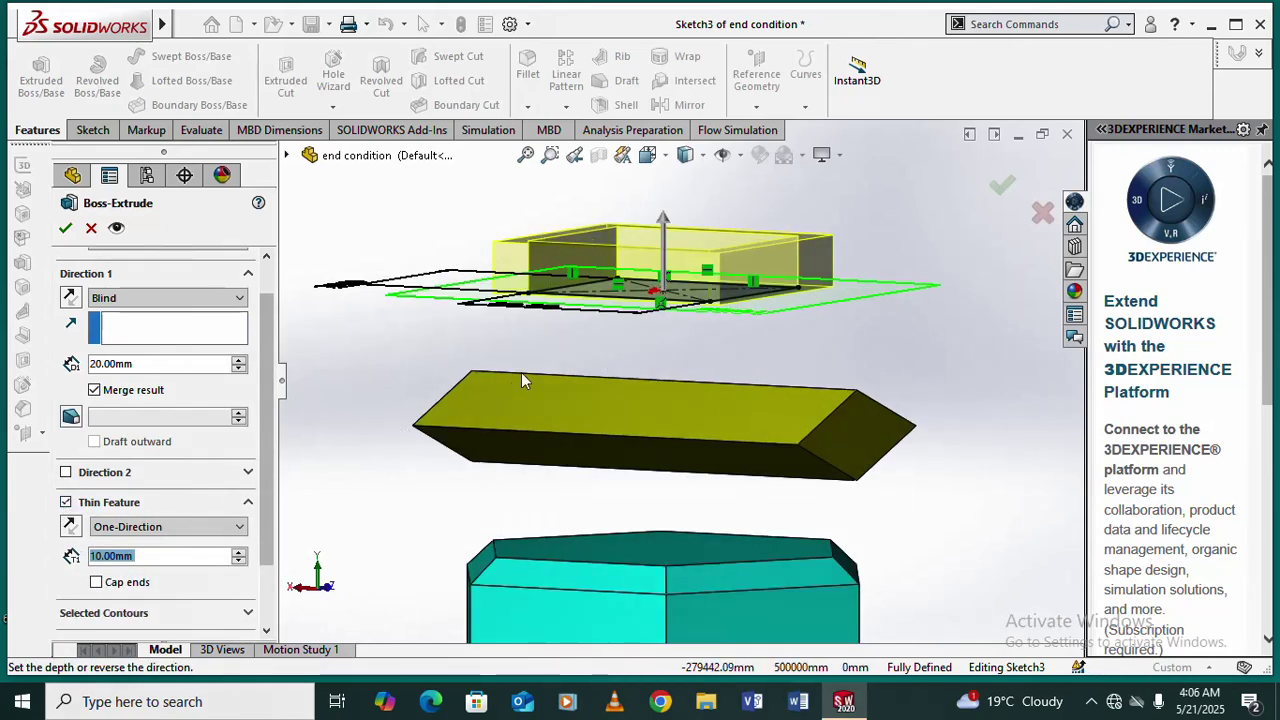
middle_drag(621, 335, 616, 430)
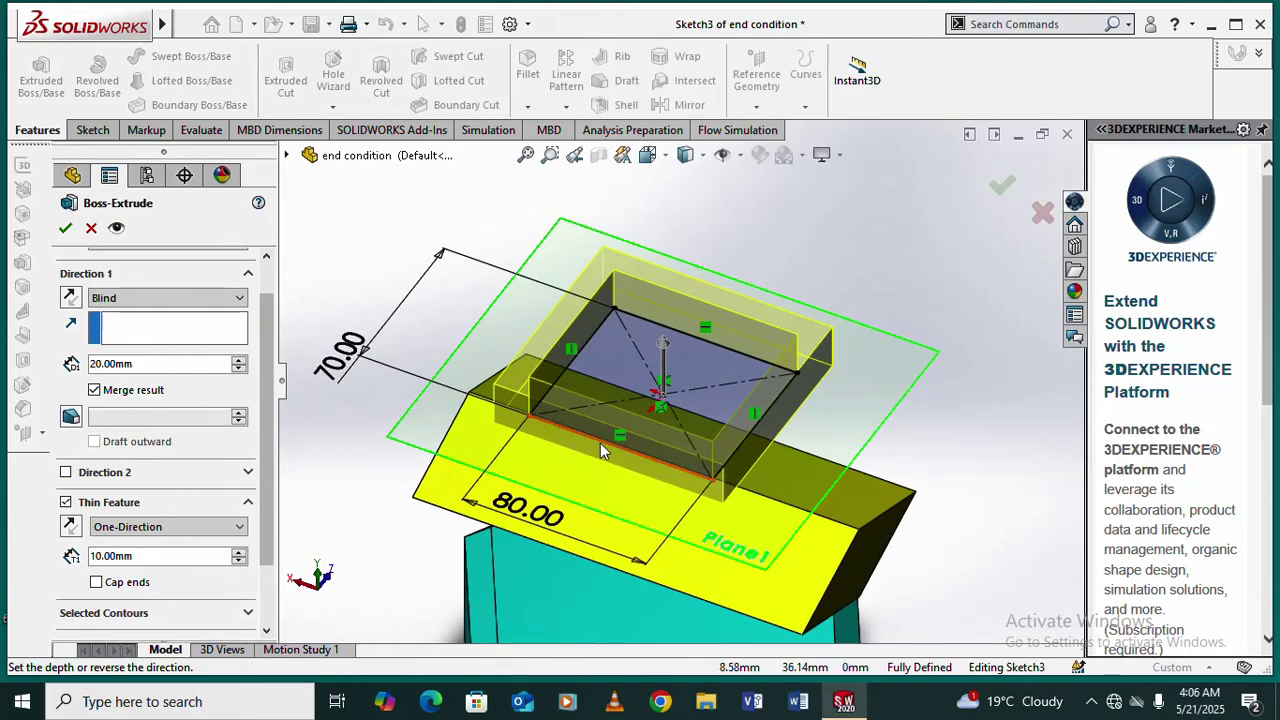
click(91, 229)
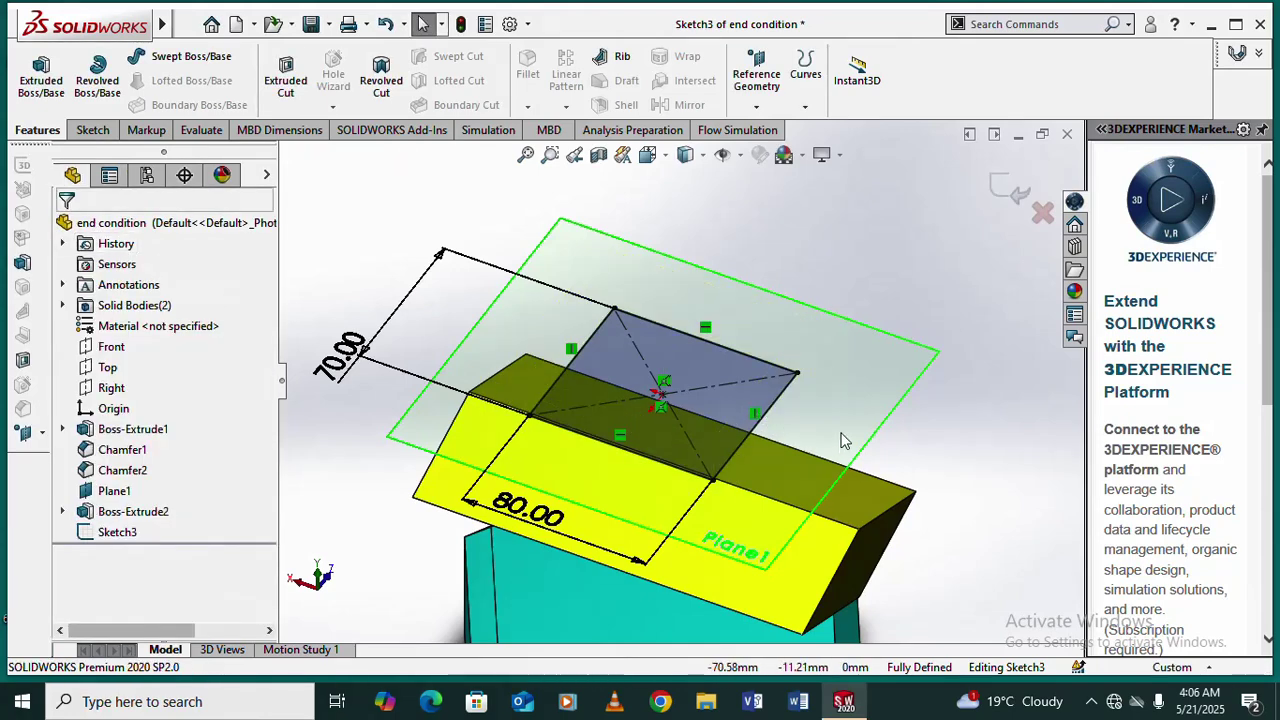
Step: View the sketch normal to Plane1 and sketch a separate vertical line beside the rectangle, parallel to its 70 mm sides
click(844, 386)
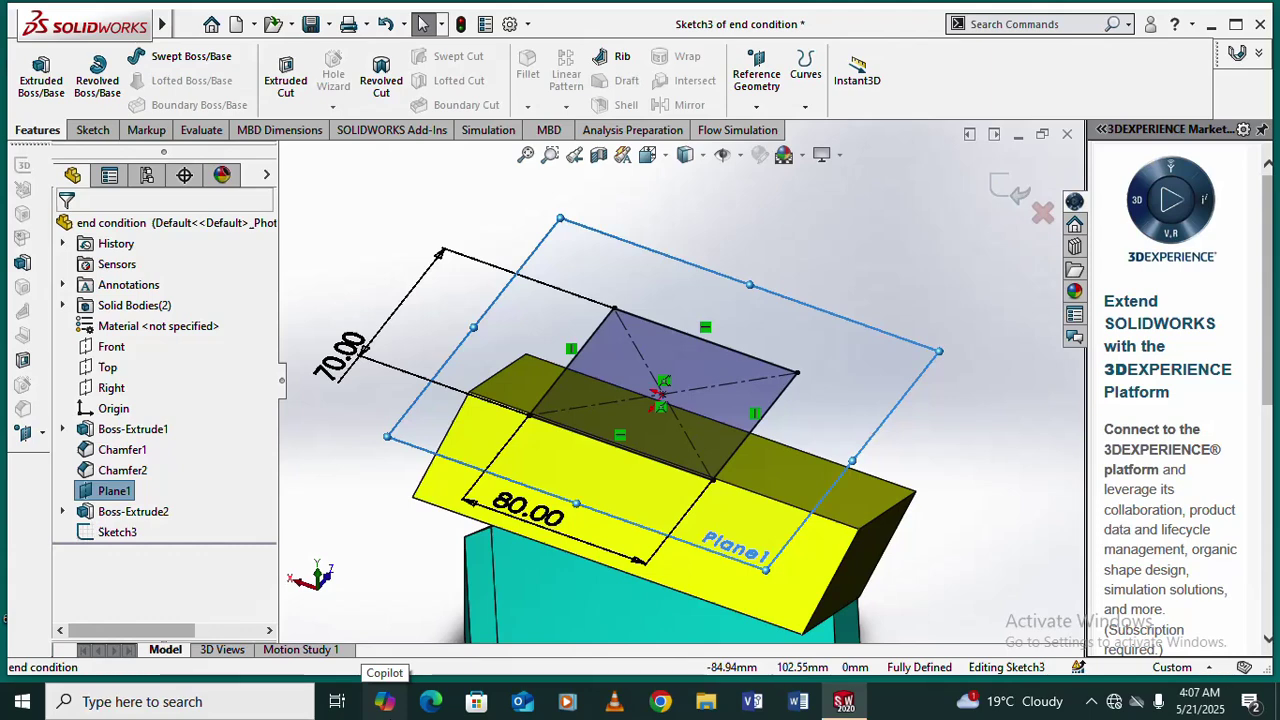
key(ctrl+8)
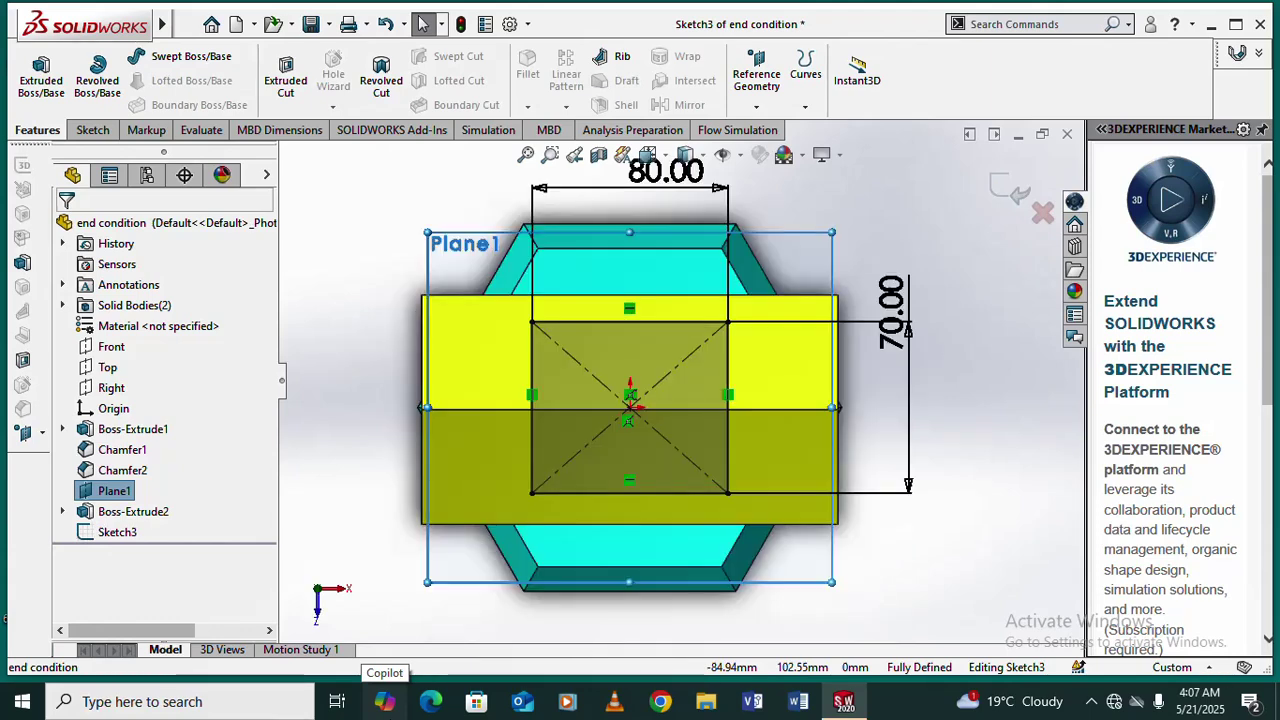
click(93, 131)
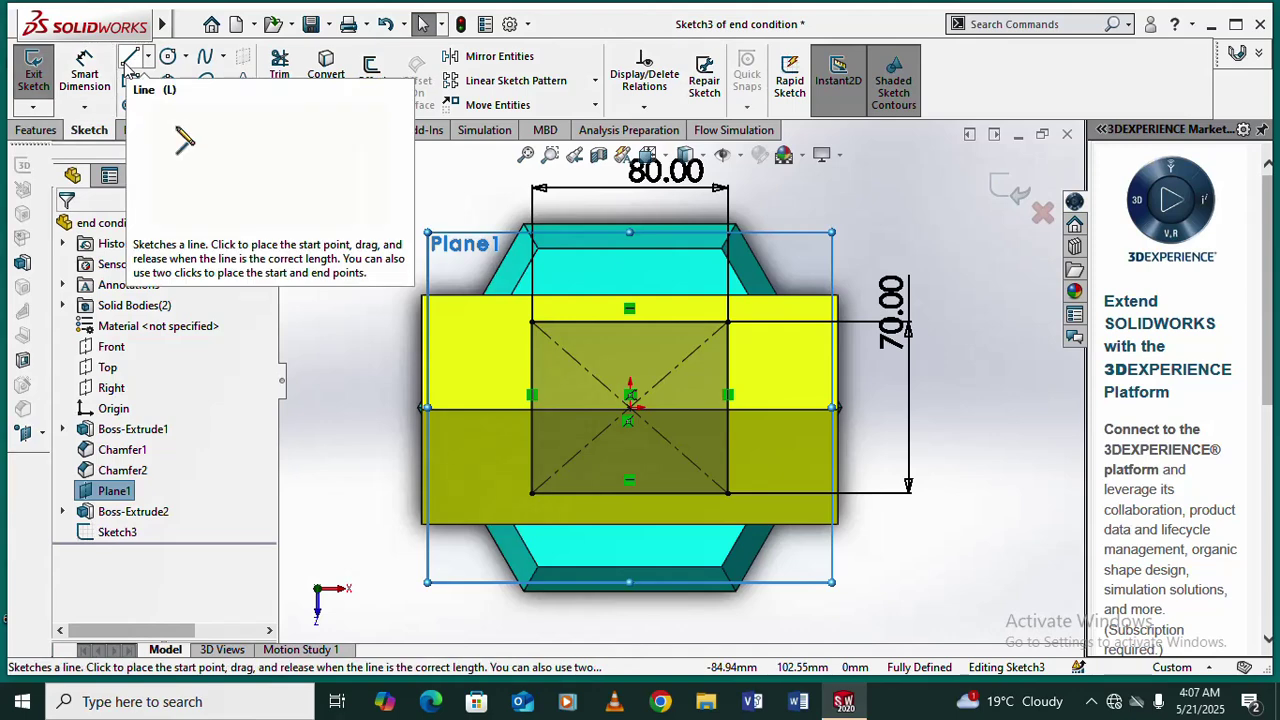
click(795, 246)
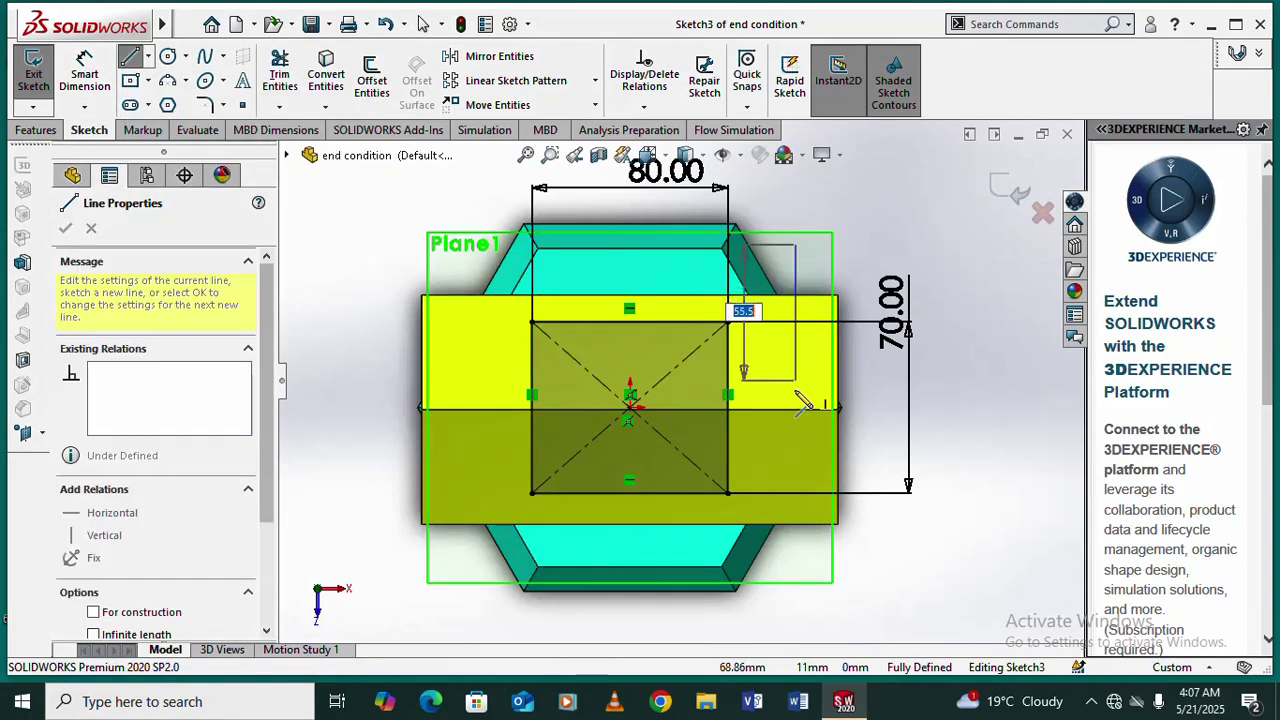
click(795, 482)
right_click(963, 350)
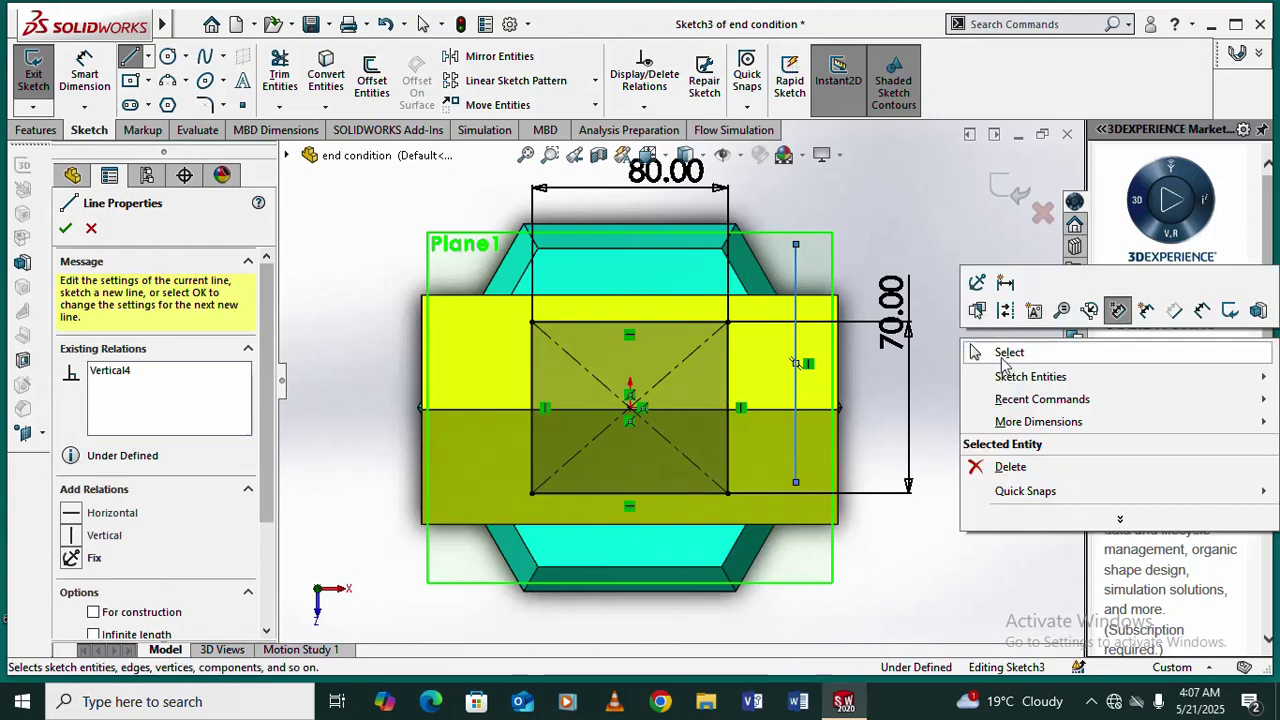
click(1010, 354)
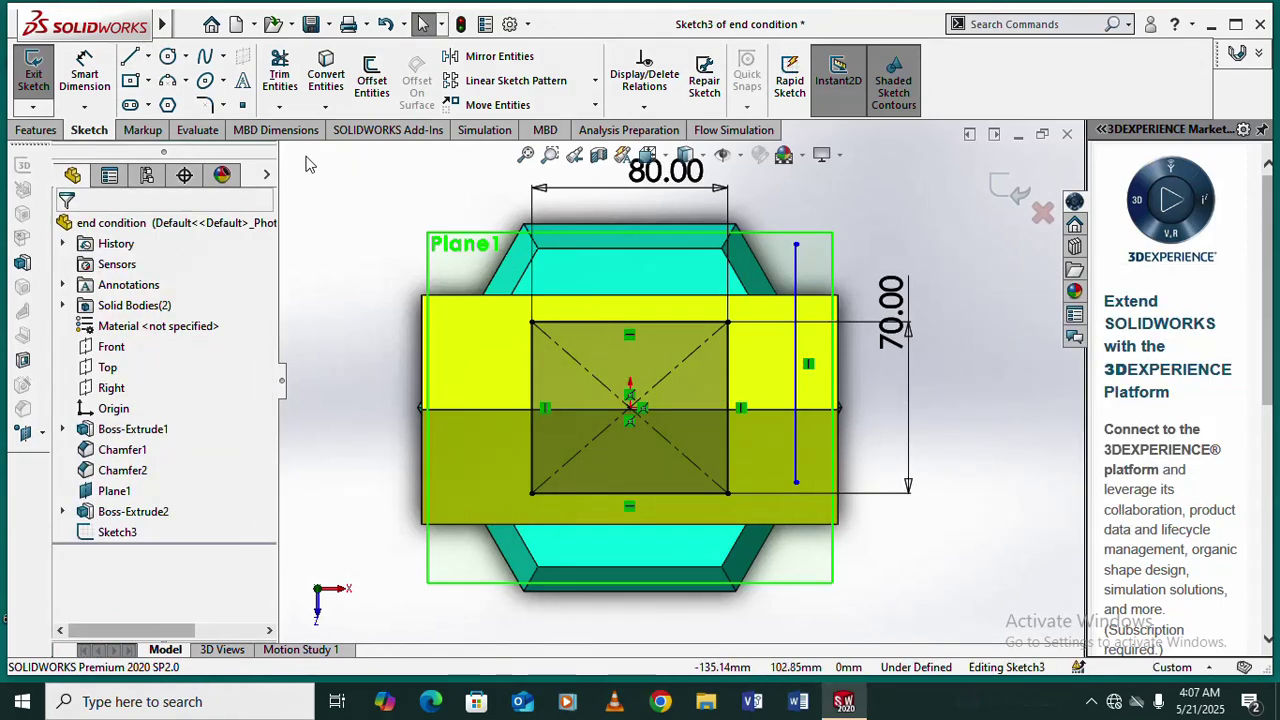
Step: Start a 20 mm Blind Boss-Extrude of the rectangle and separate line as a One-Direction Thin Feature 10 mm thick
click(33, 131)
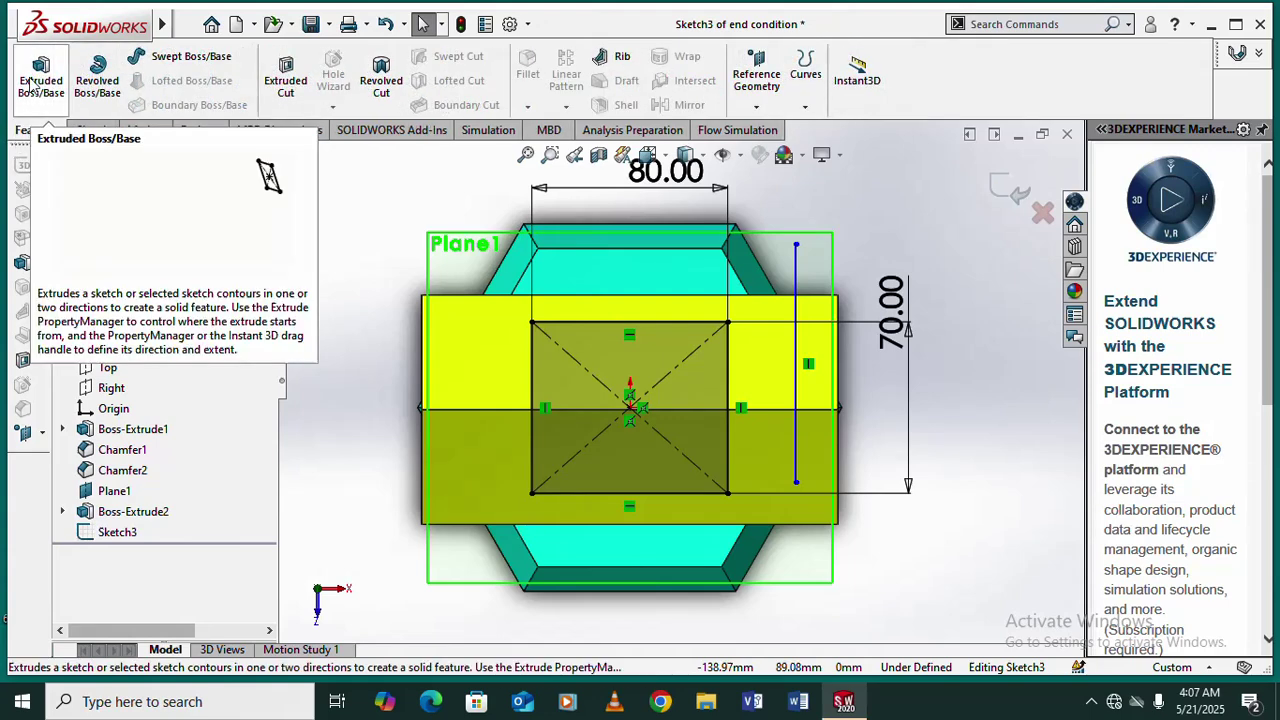
click(41, 80)
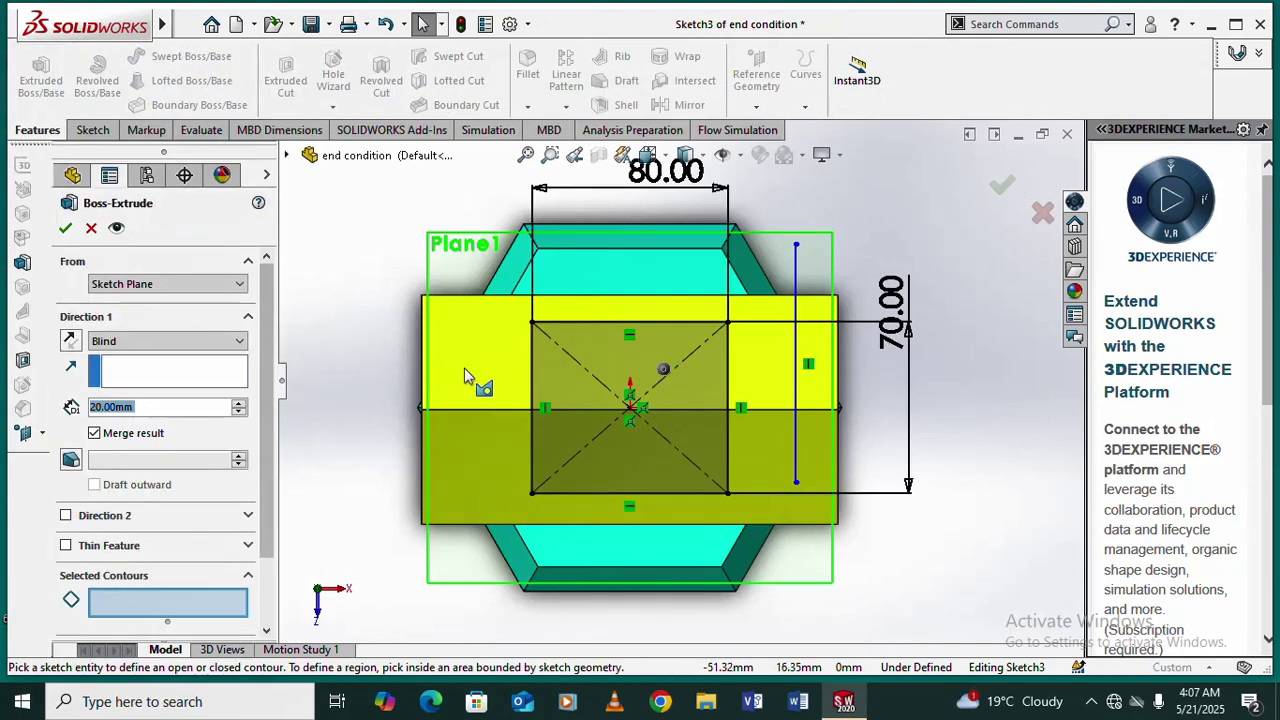
click(66, 546)
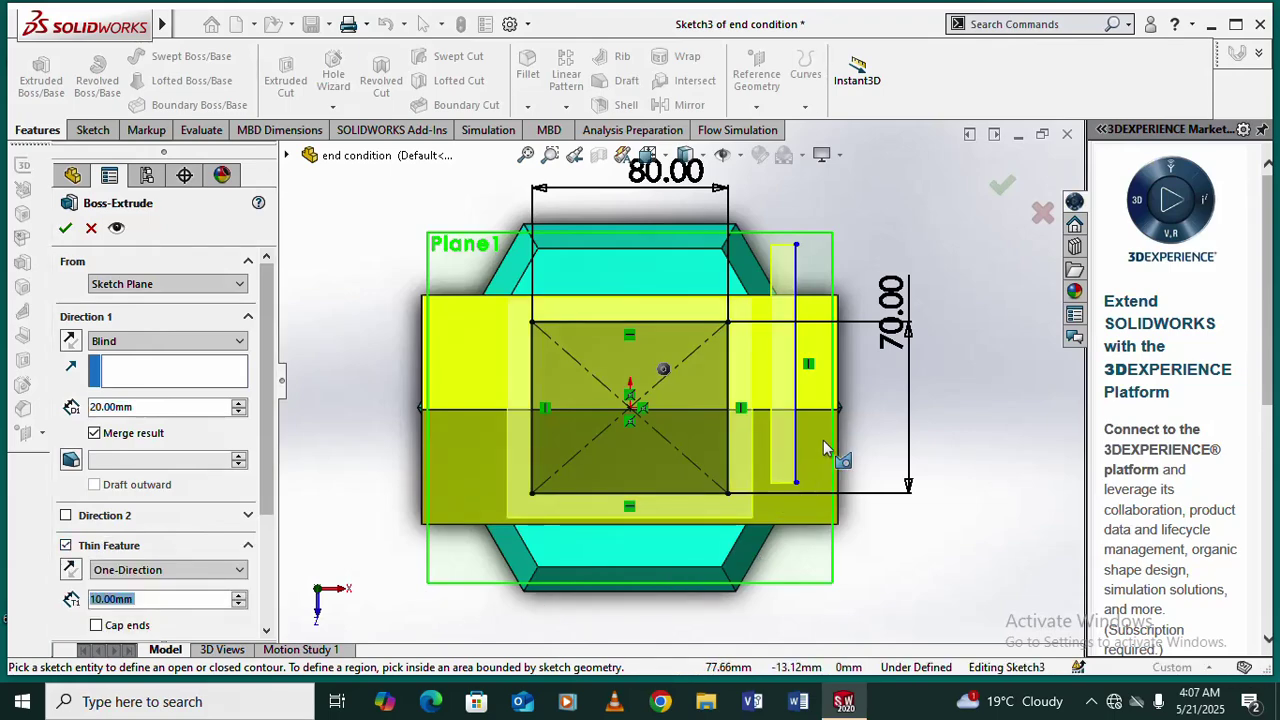
Step: Examine the thin-wall preview along the closed rectangle and the open line from several angles
scroll(789, 436, down, 1)
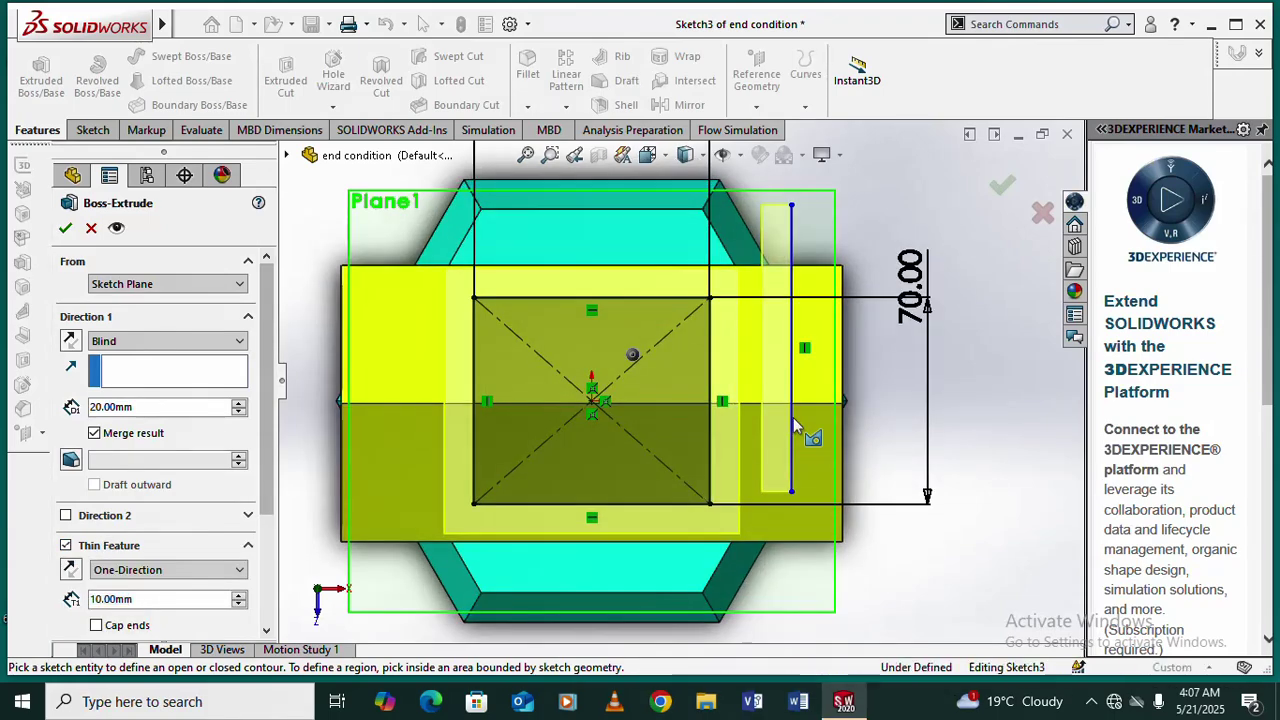
middle_drag(793, 417, 802, 350)
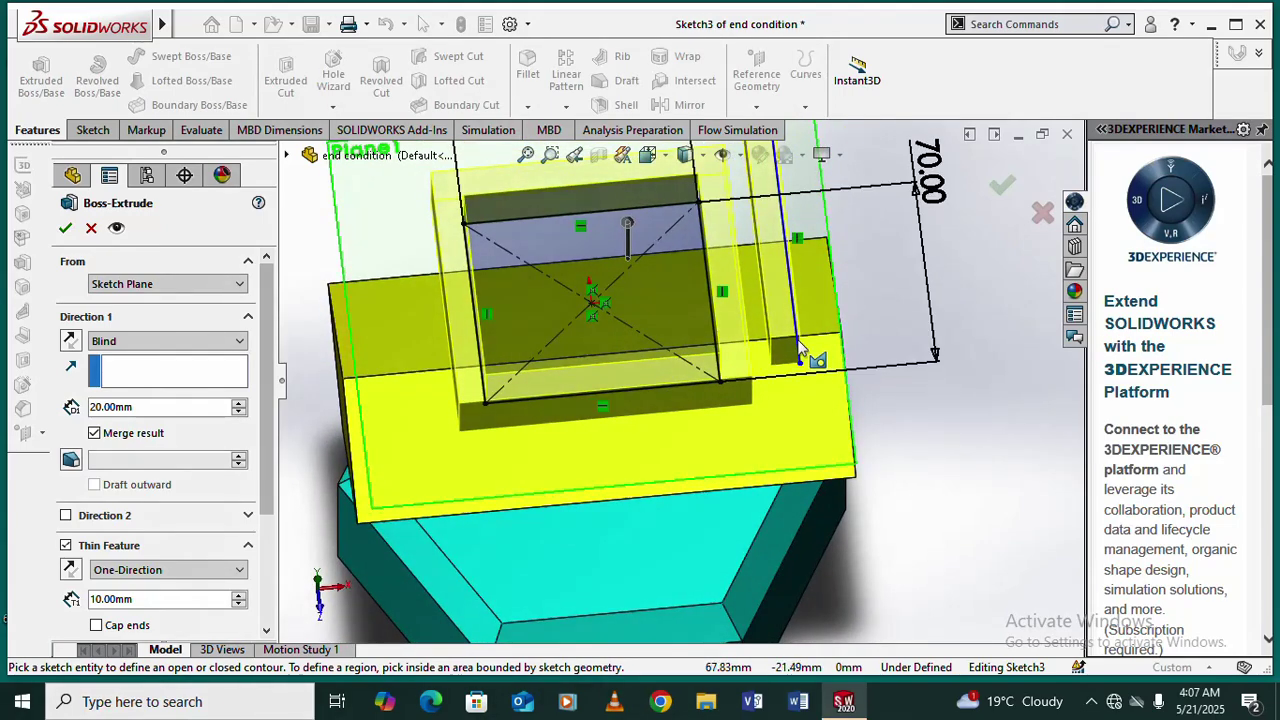
scroll(671, 314, up, 3)
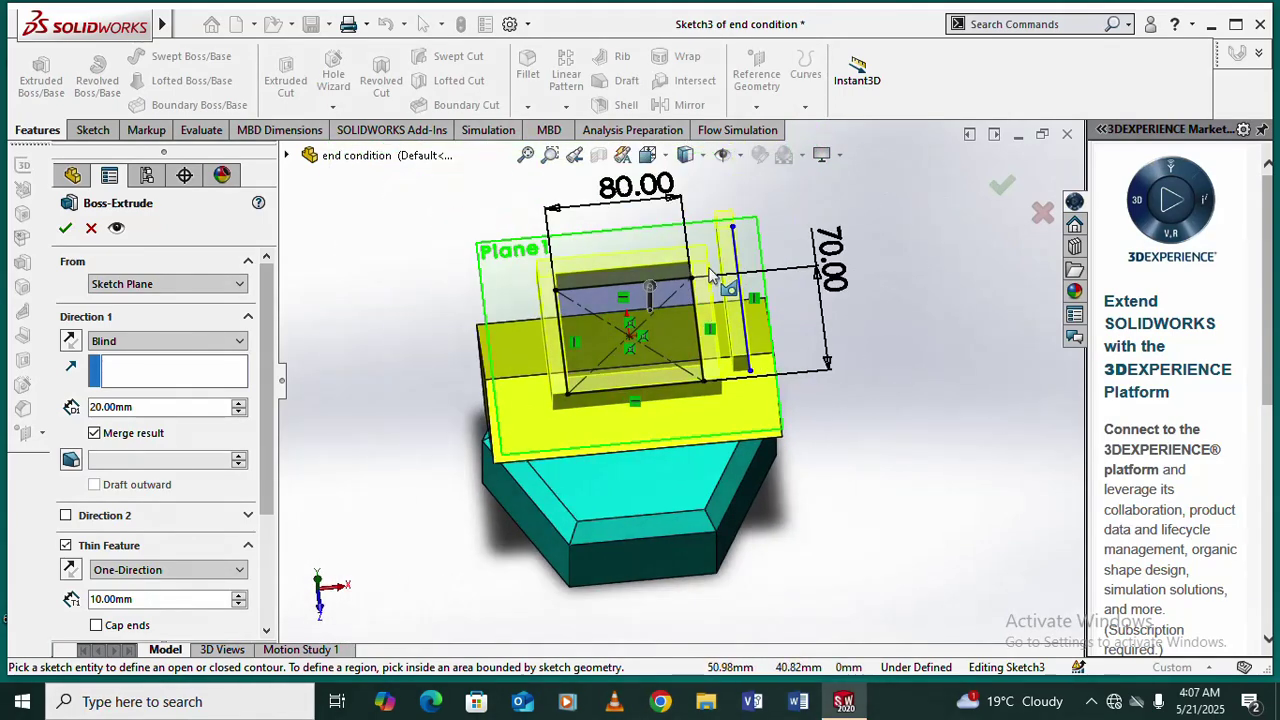
scroll(704, 294, down, 2)
scroll(759, 335, up, 2)
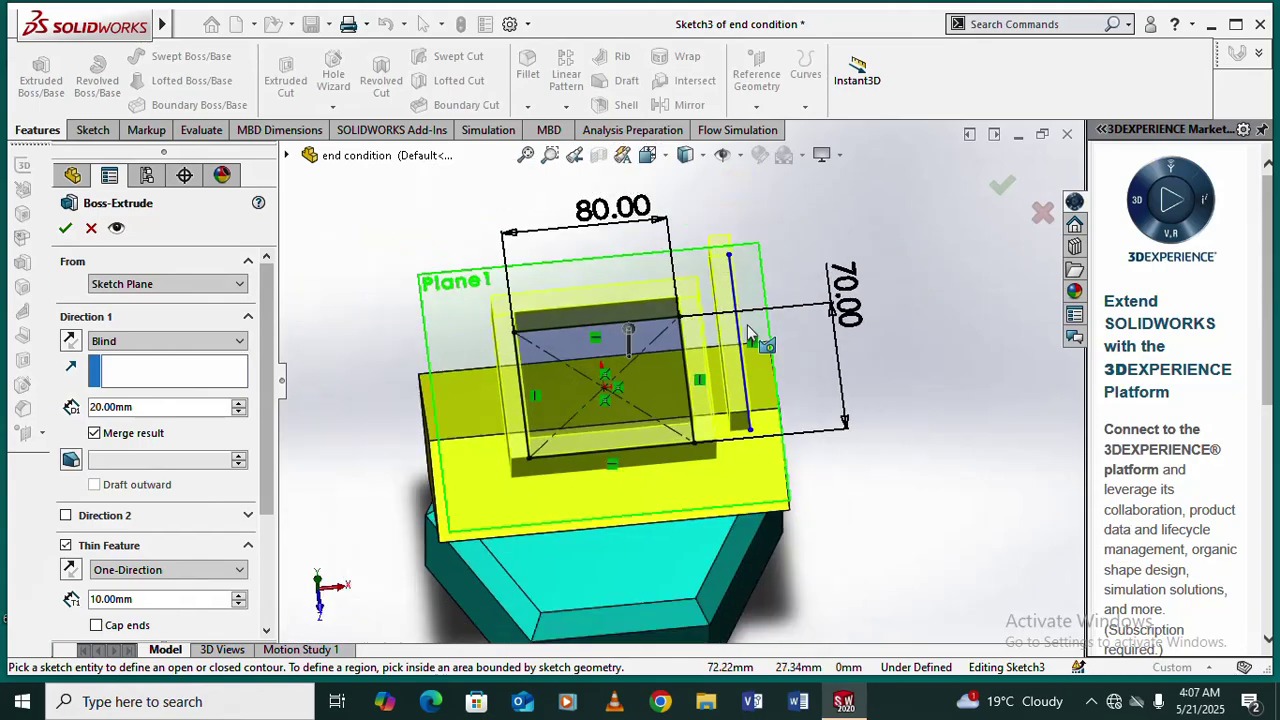
scroll(750, 327, down, 3)
mouse_move(680, 324)
middle_down()
mouse_move(680, 248)
mouse_move(706, 280)
mouse_move(711, 351)
mouse_move(677, 312)
mouse_move(692, 320)
middle_up()
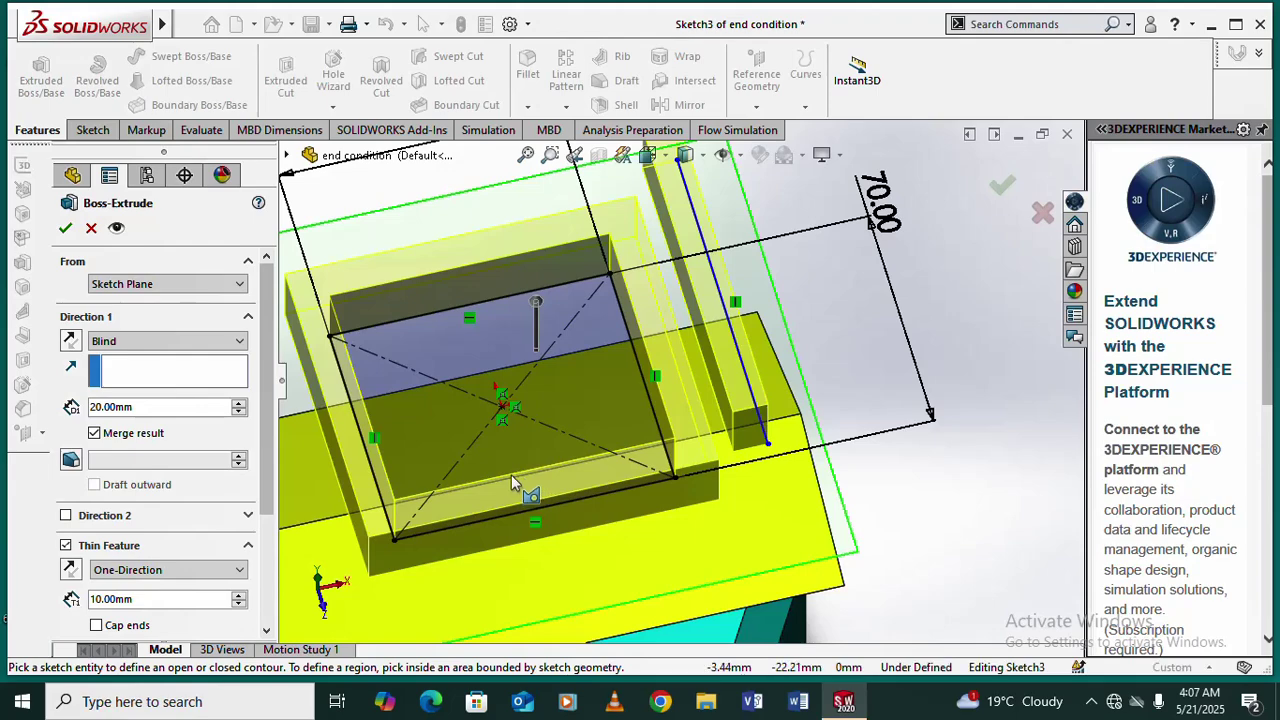
scroll(560, 410, up, 2)
mouse_move(595, 375)
middle_down()
mouse_move(549, 298)
mouse_move(572, 243)
middle_up()
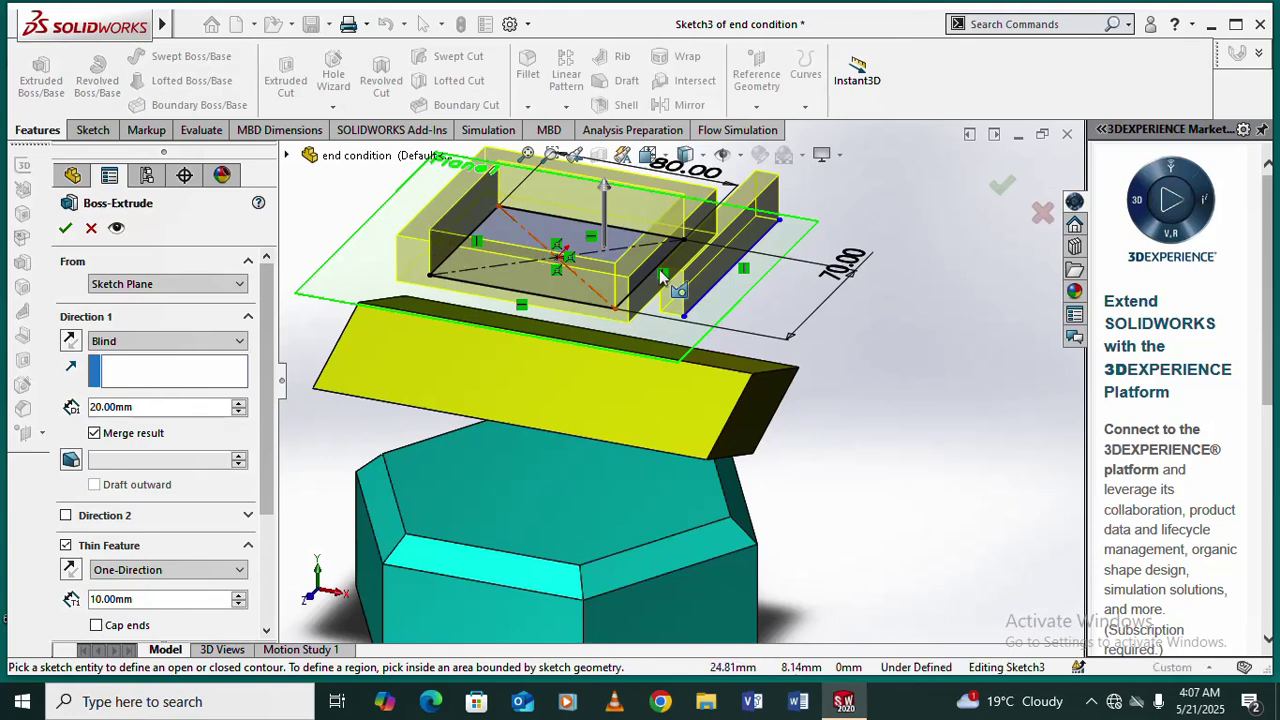
scroll(720, 273, down, 2)
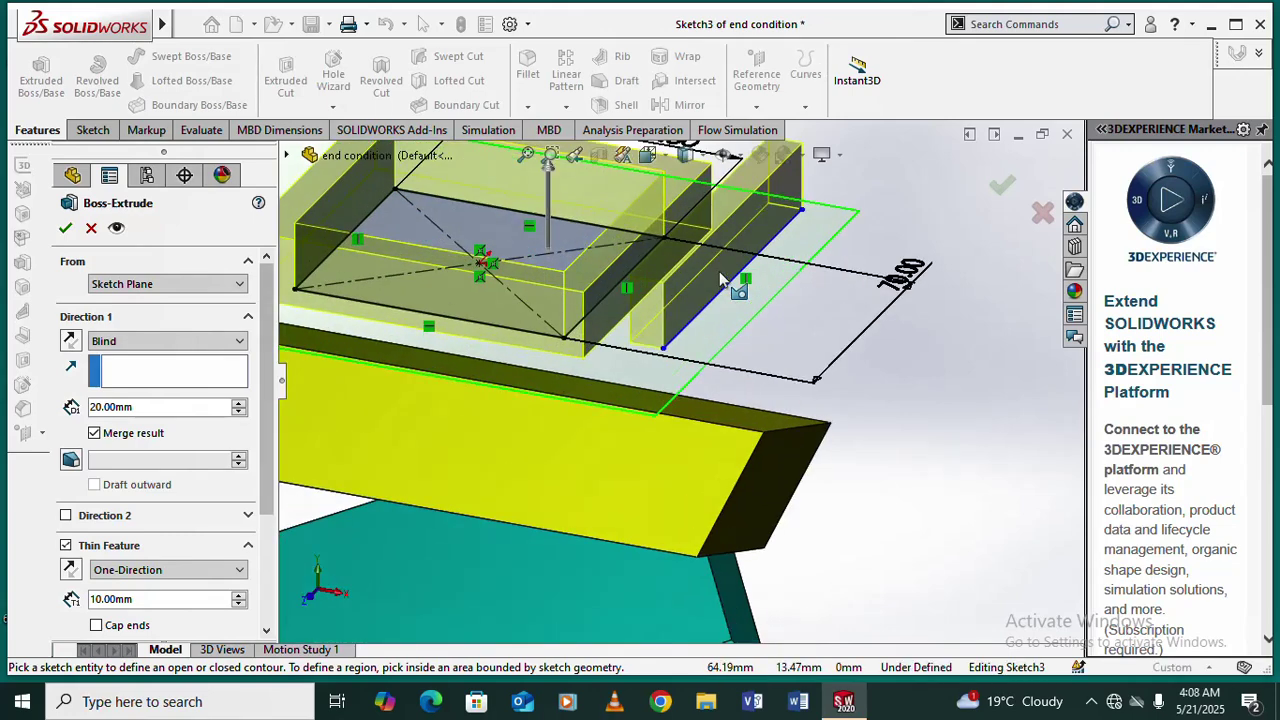
scroll(720, 273, up, 2)
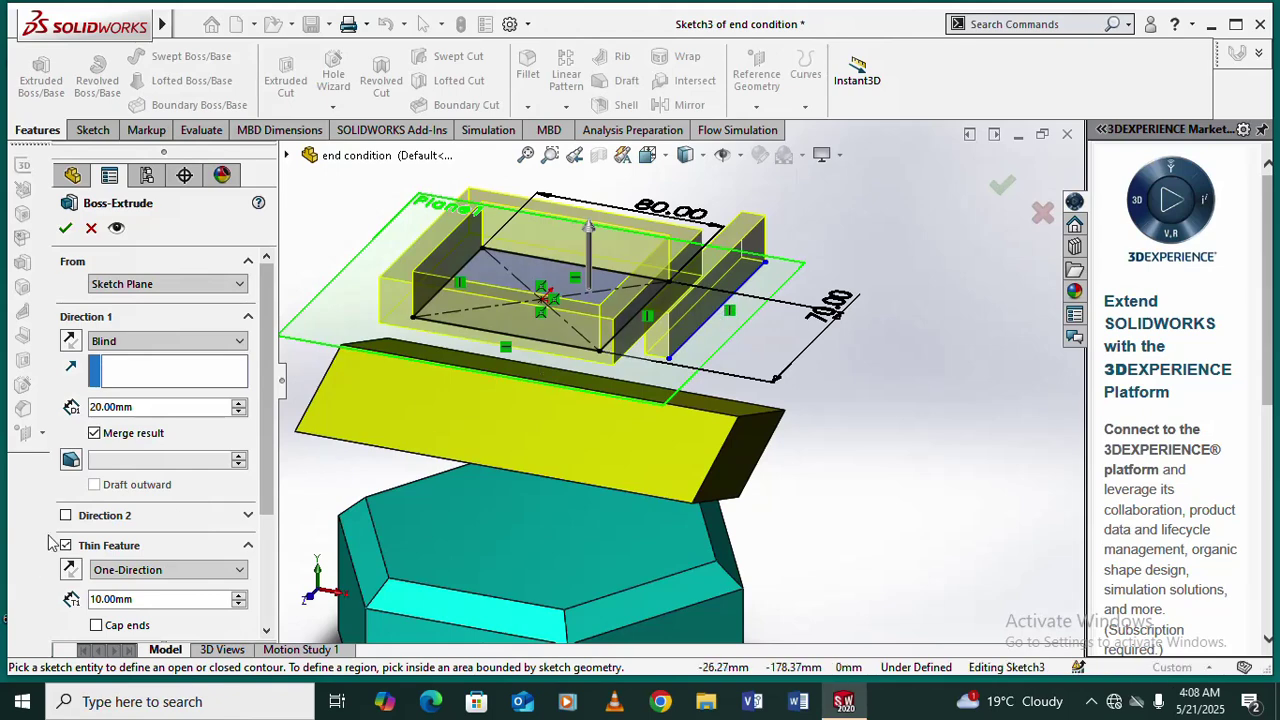
Step: Preview a wall thickness of 20 mm and a depth of 40 mm, restoring 10 mm thickness and 20 mm depth
click(239, 595)
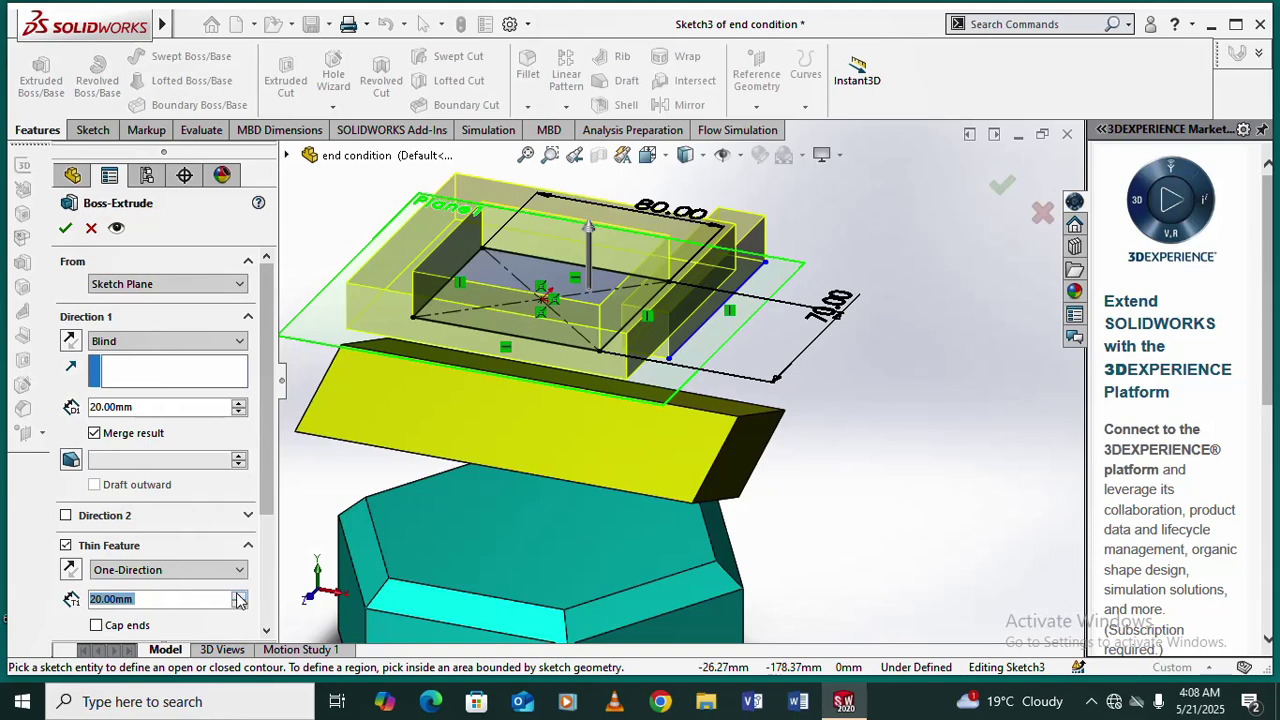
click(239, 604)
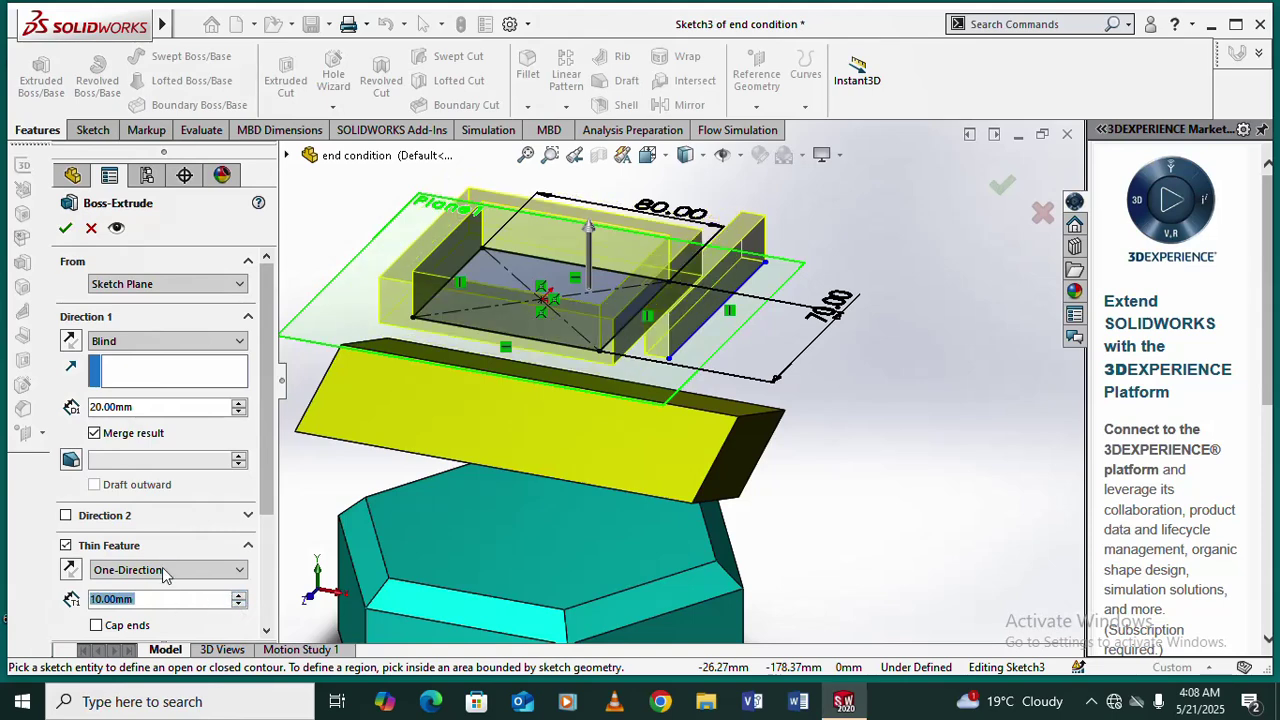
click(239, 403)
click(239, 403)
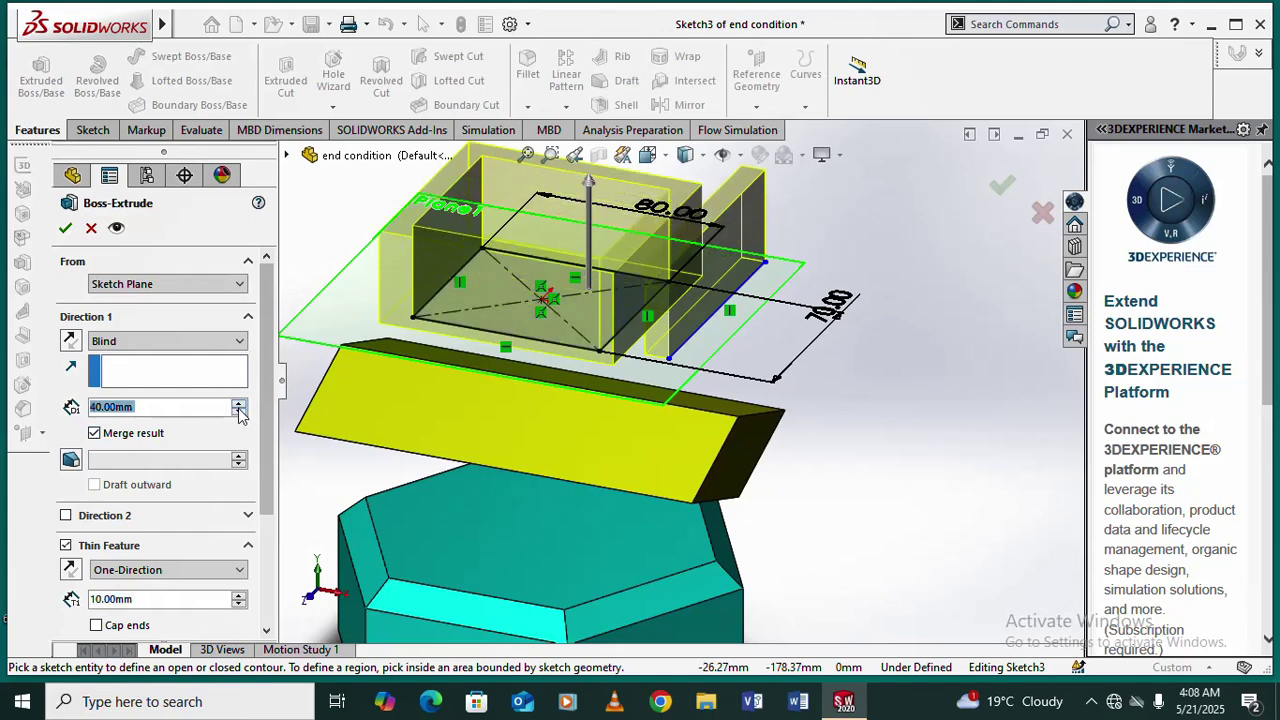
click(239, 411)
click(239, 413)
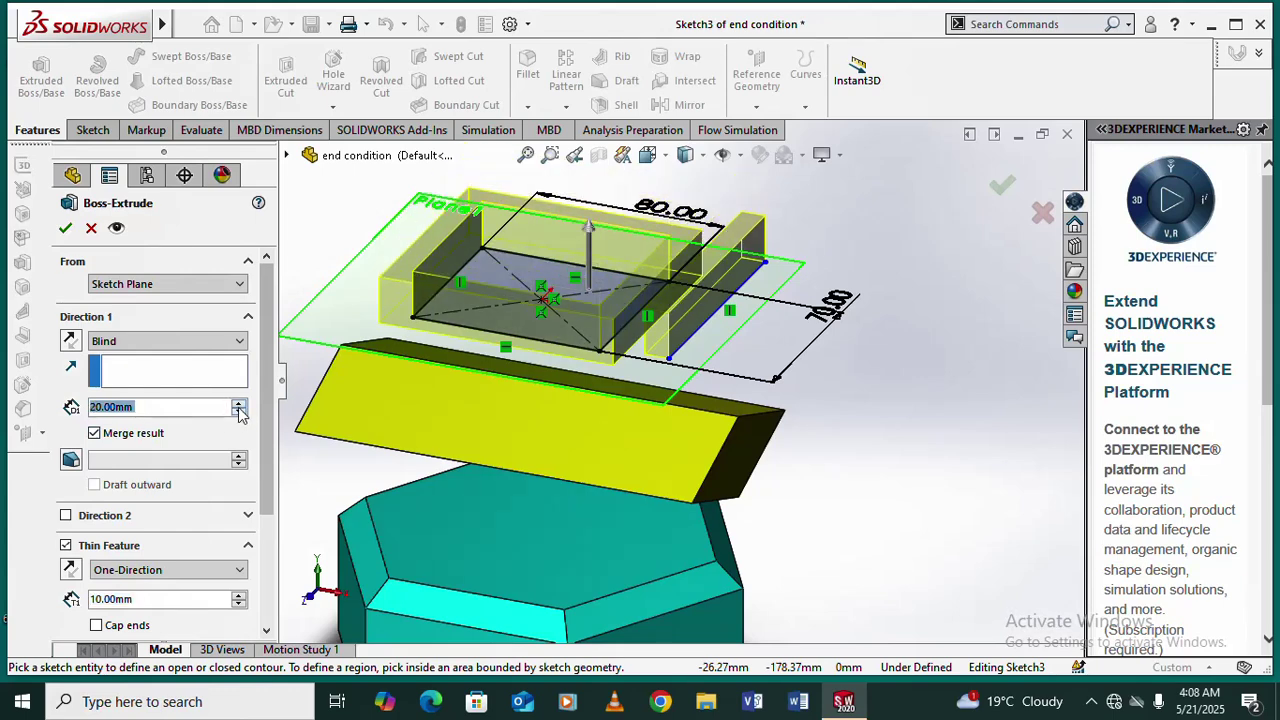
Step: Set the Blind extrusion depth of the thin feature to 70 mm
click(239, 404)
click(239, 404)
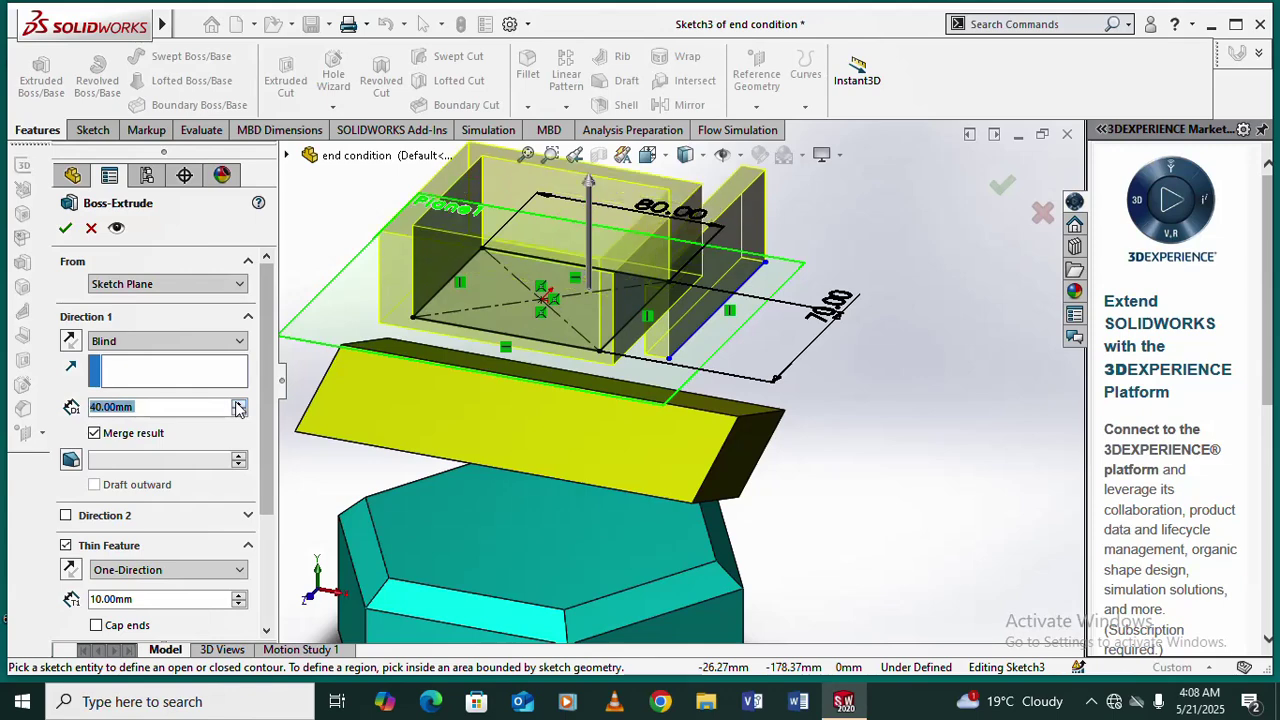
click(239, 404)
click(239, 404)
click(239, 404)
scroll(430, 421, up, 3)
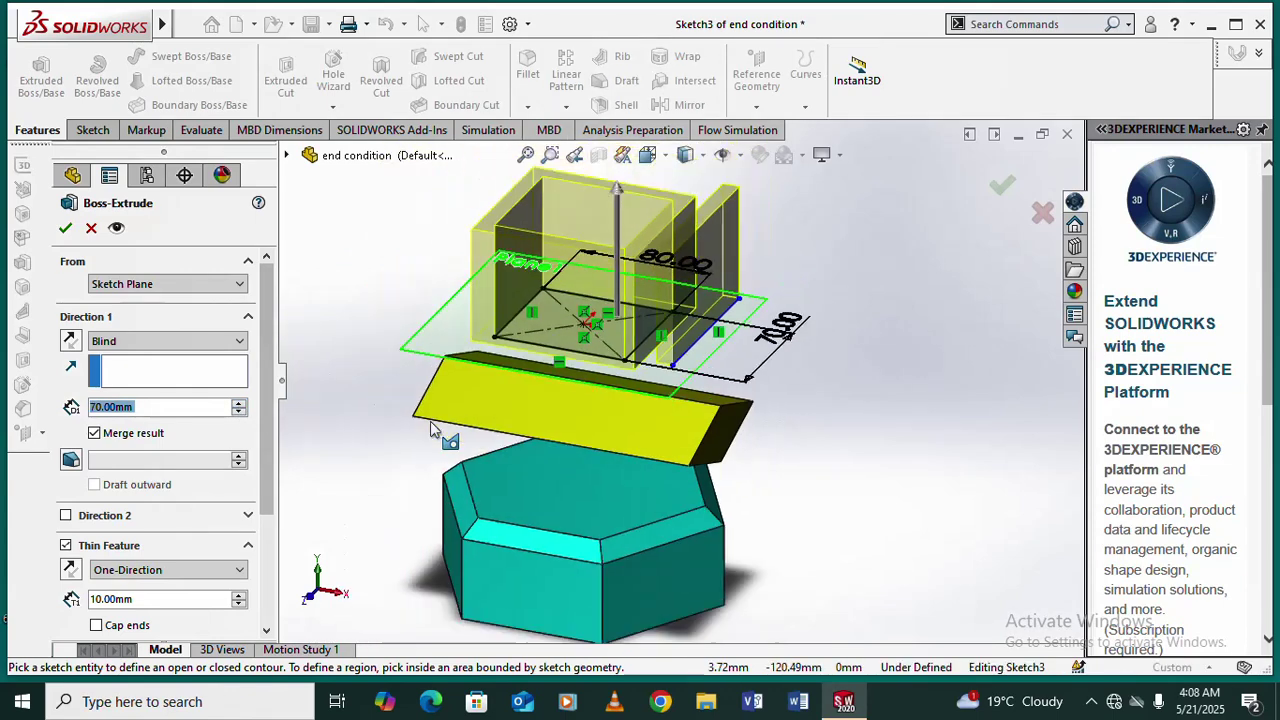
Step: Preview the reversed extrusion direction and a wall thickness up to 40 mm, restoring the upward direction and 10 mm thickness
click(72, 340)
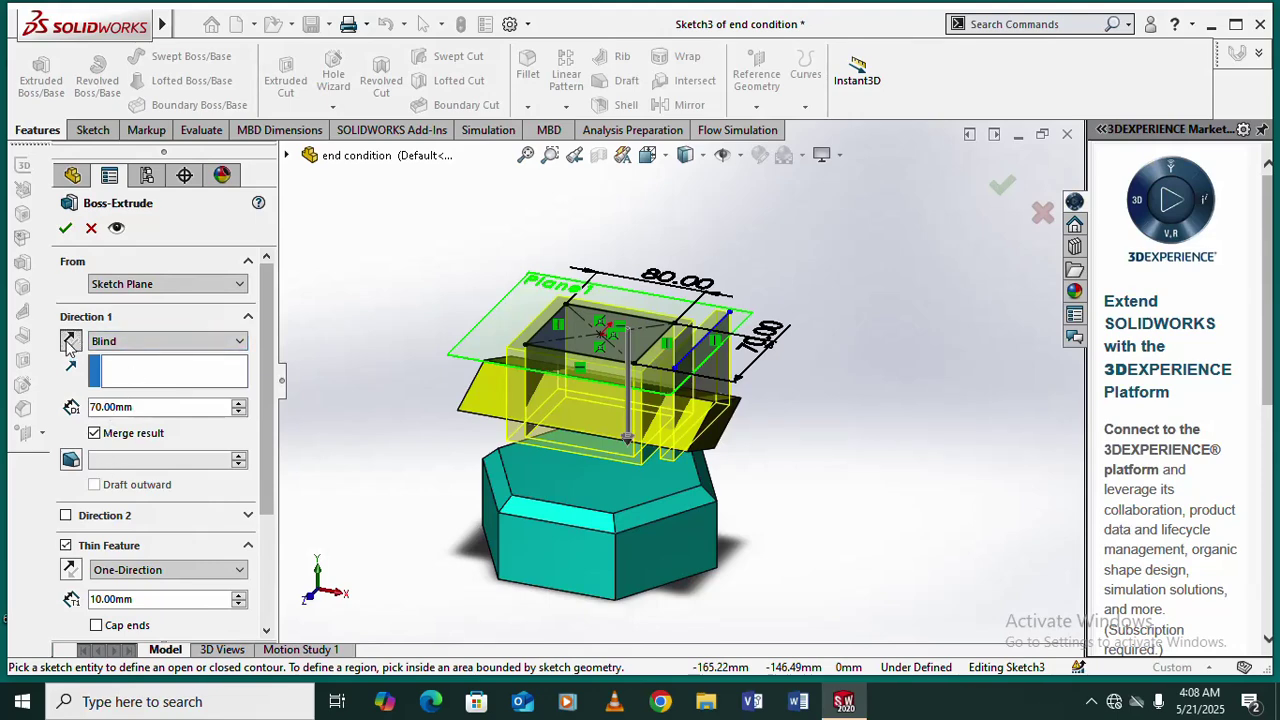
click(71, 342)
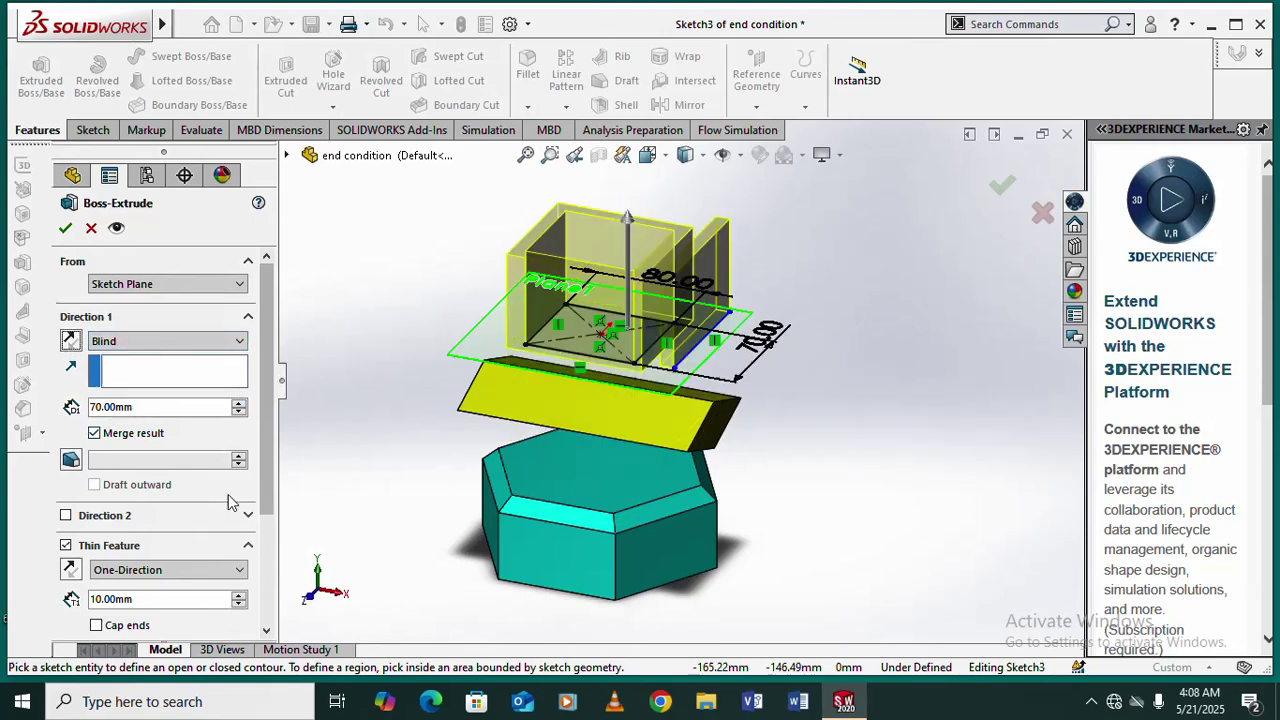
click(239, 595)
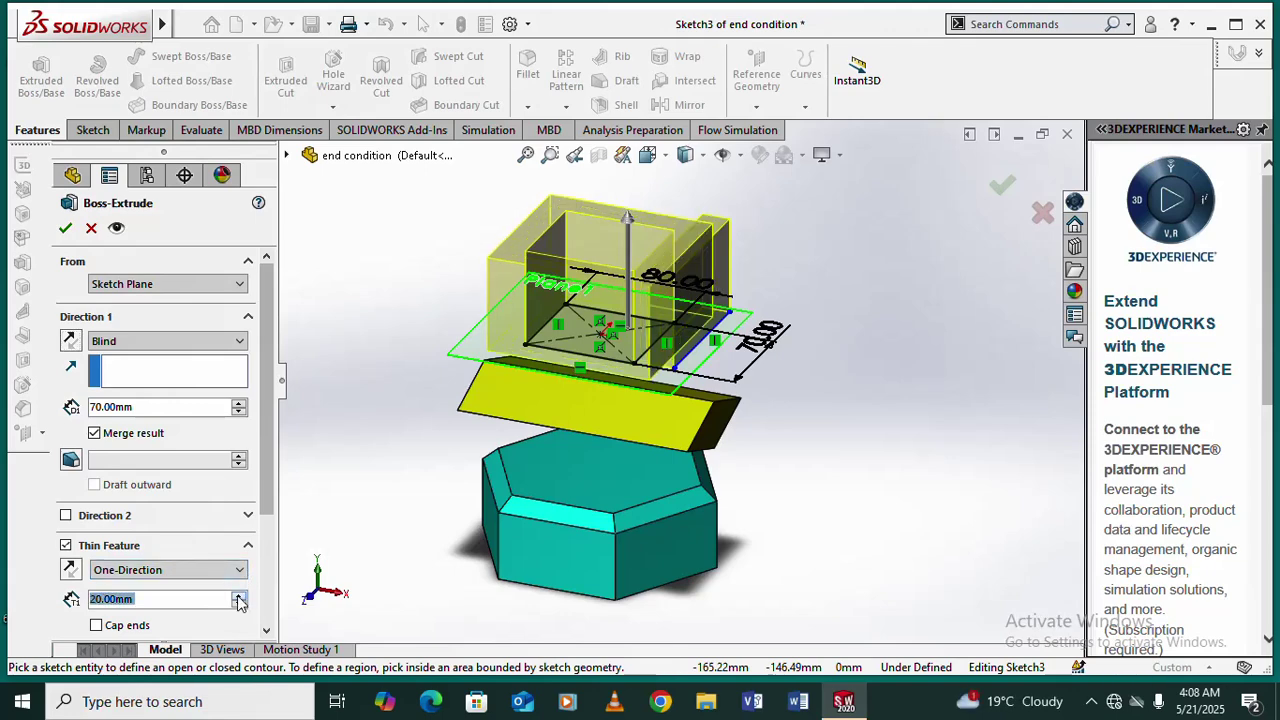
click(239, 595)
click(239, 595)
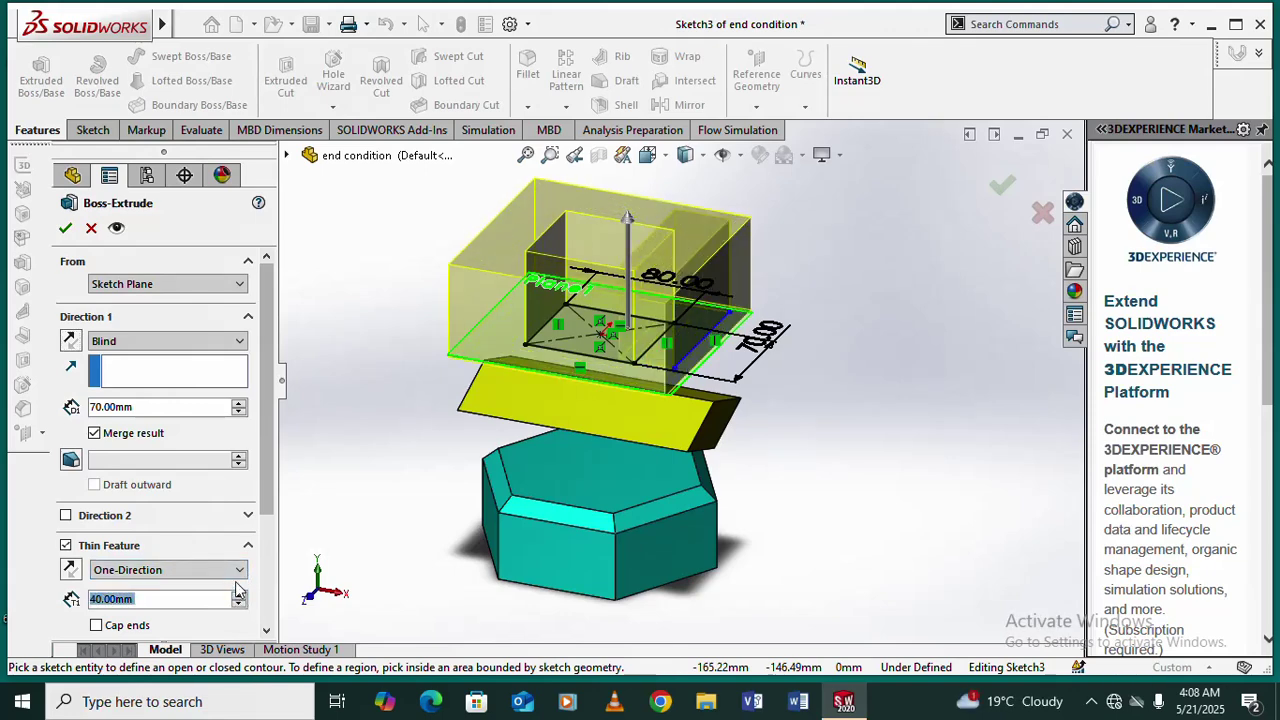
click(239, 605)
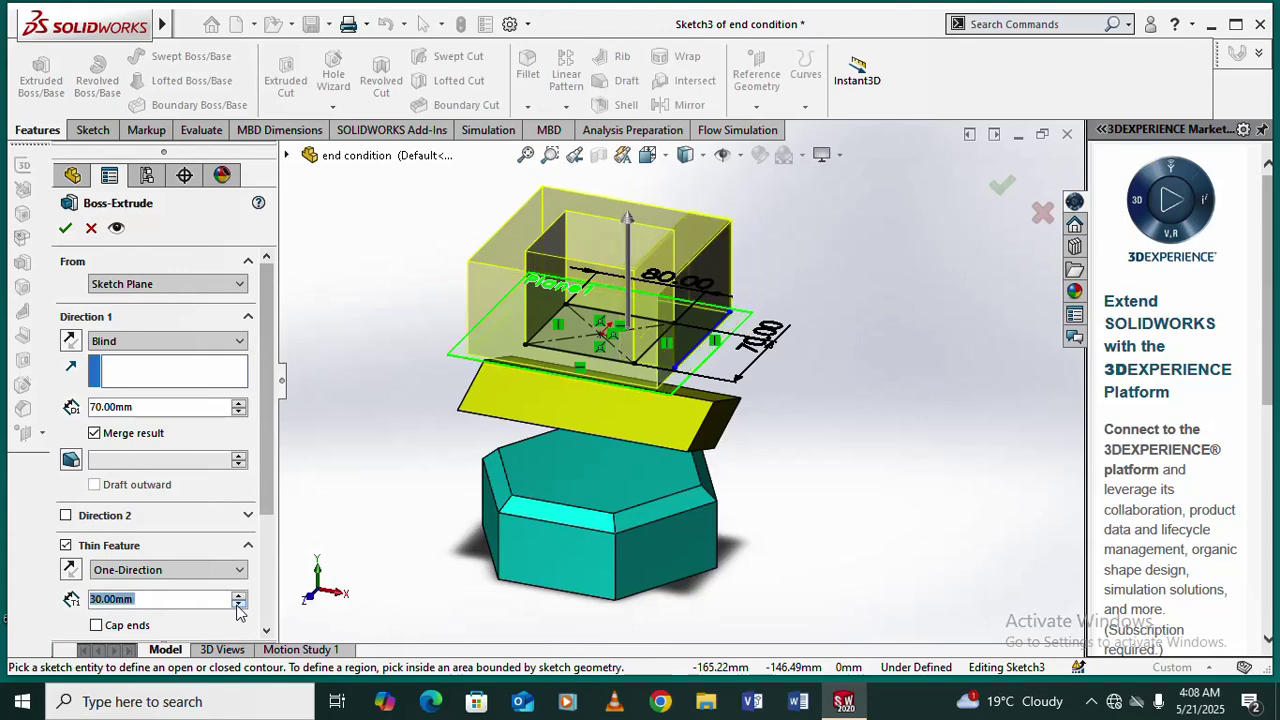
click(239, 605)
click(239, 605)
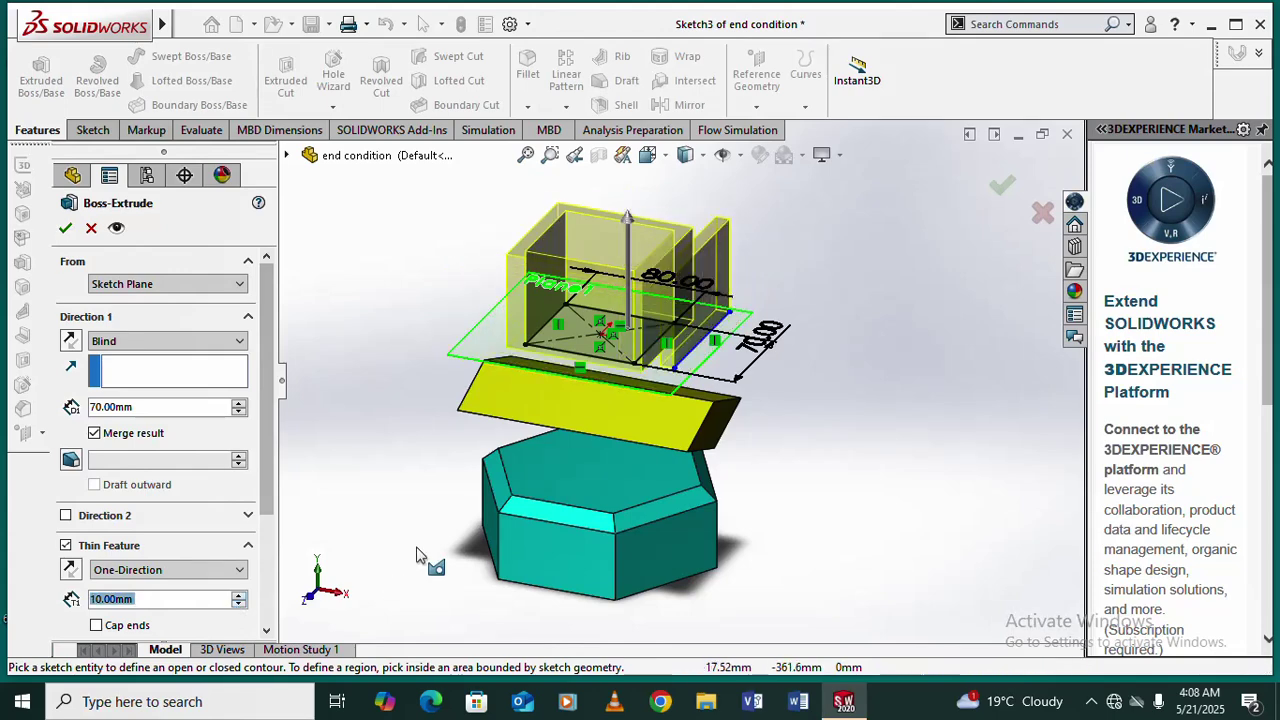
Step: Accept the thin extrusion and inspect the hollow rectangular walls and the separate straight wall from several angles
drag(268, 423, 288, 558)
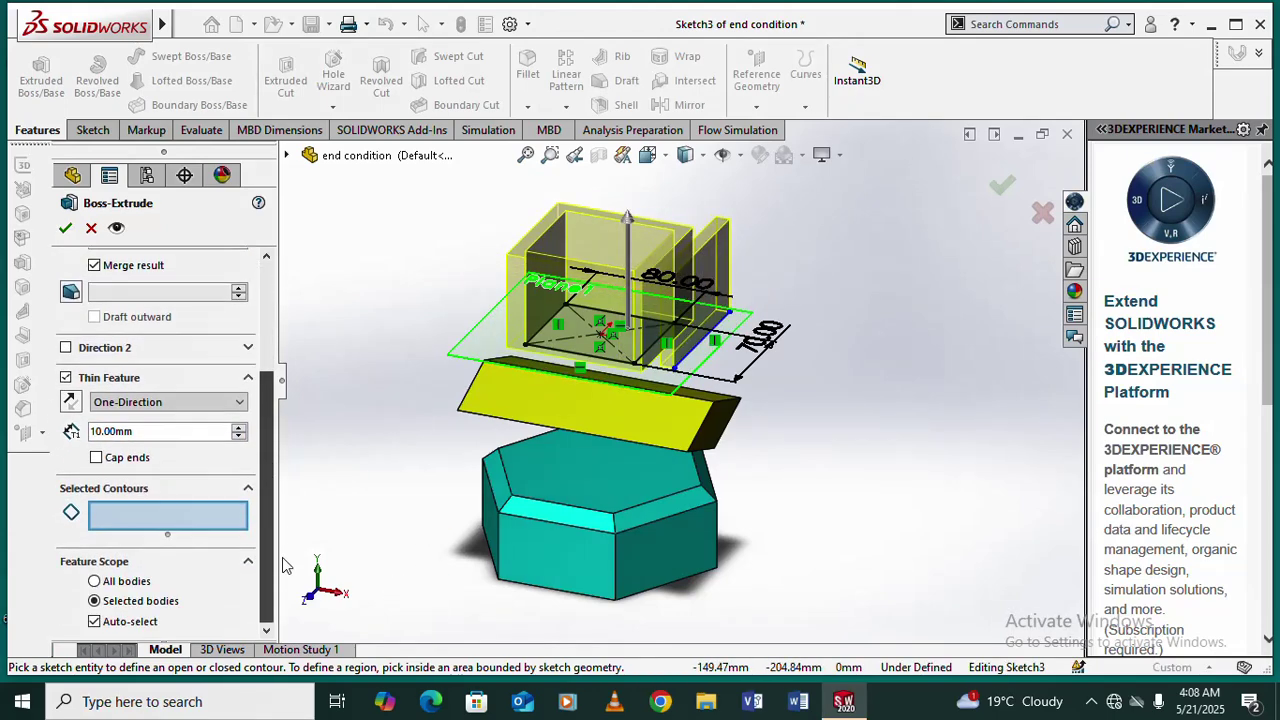
scroll(505, 415, up, 3)
key(ctrl+1)
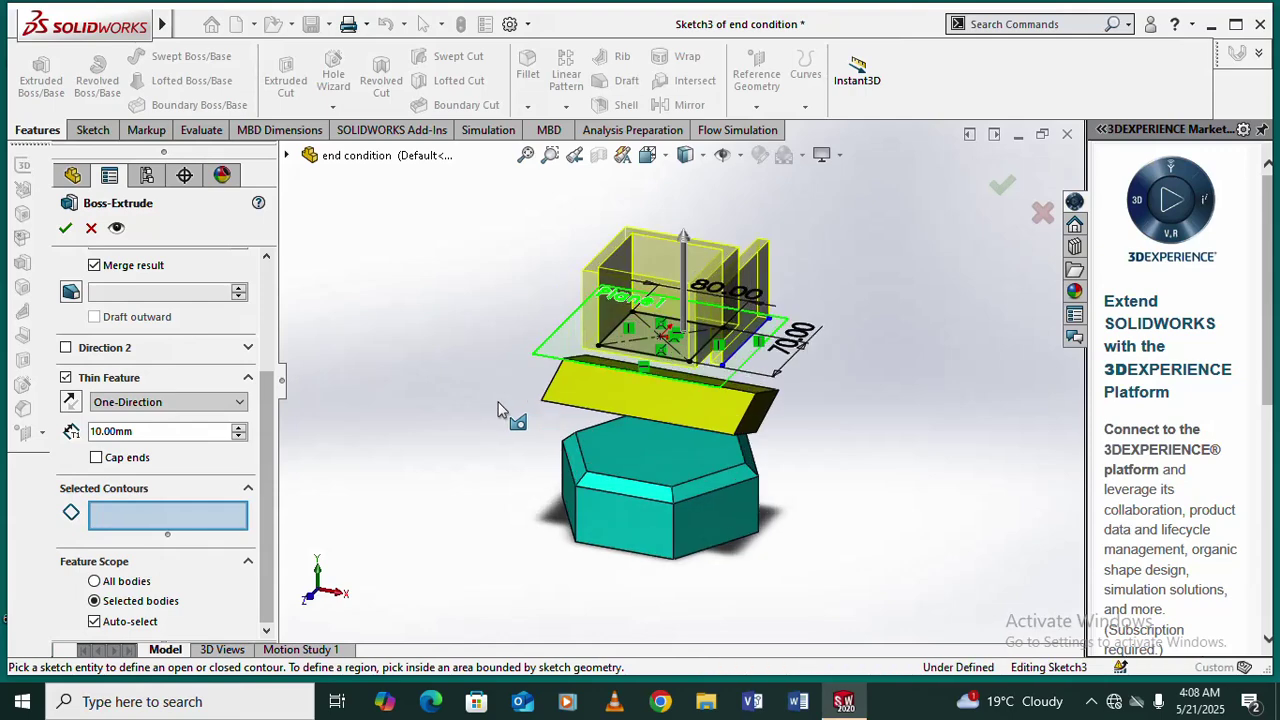
click(64, 228)
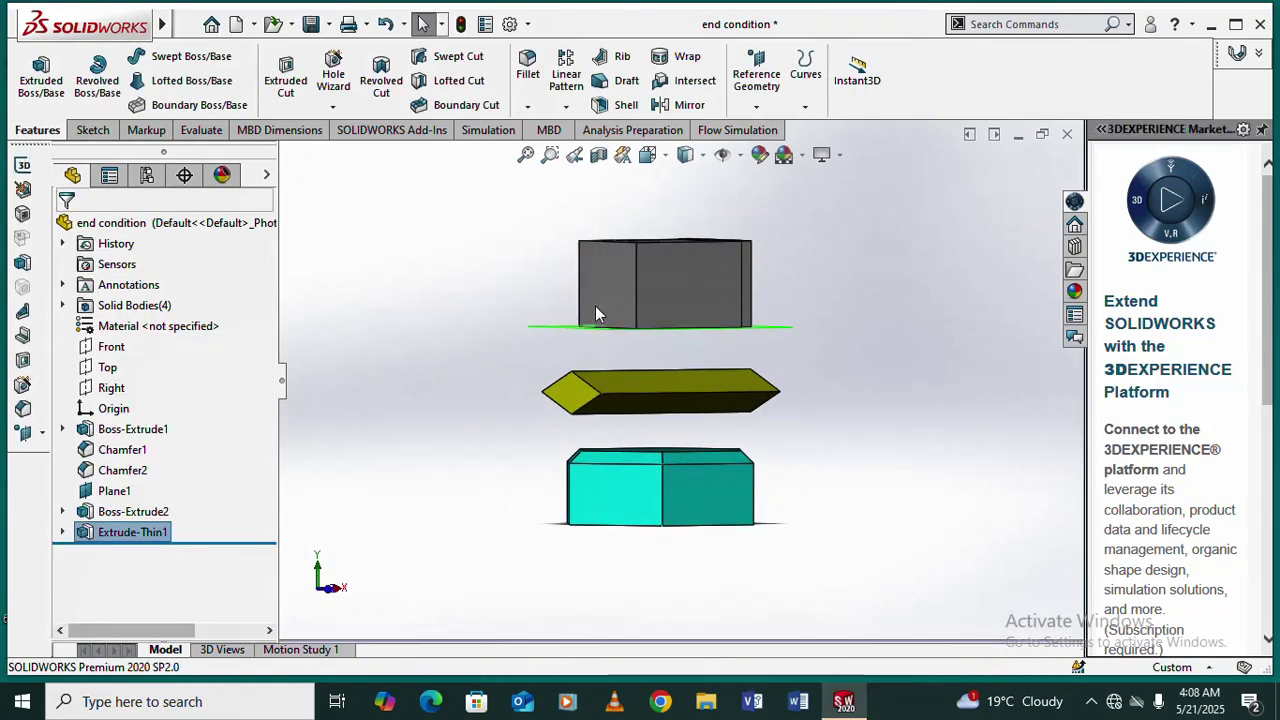
middle_drag(680, 278, 506, 506)
scroll(716, 427, down, 3)
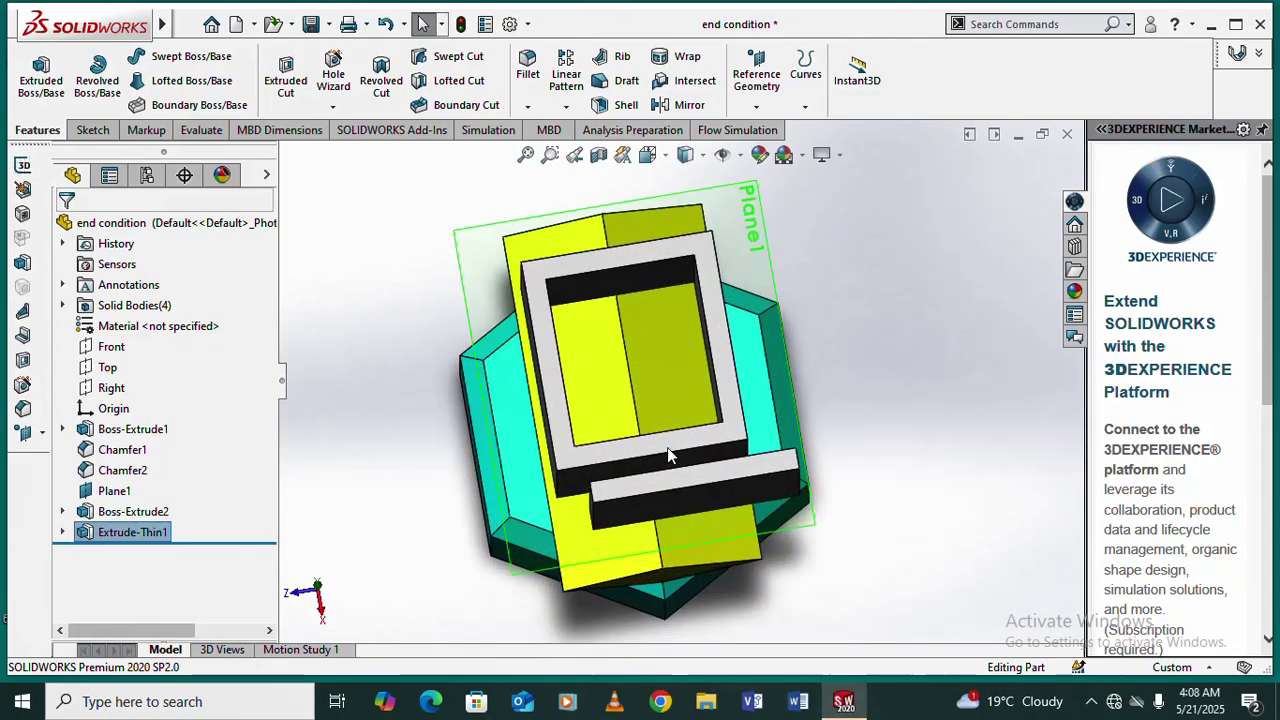
middle_drag(668, 427, 445, 342)
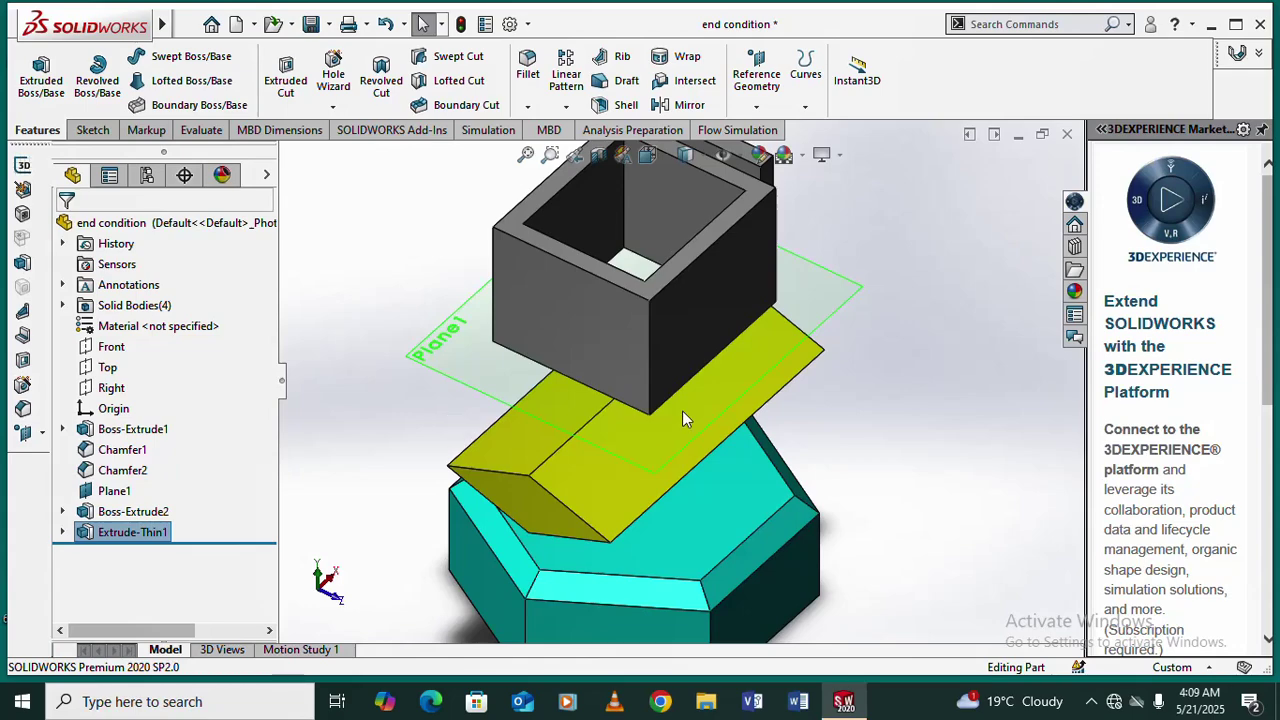
middle_drag(708, 439, 592, 524)
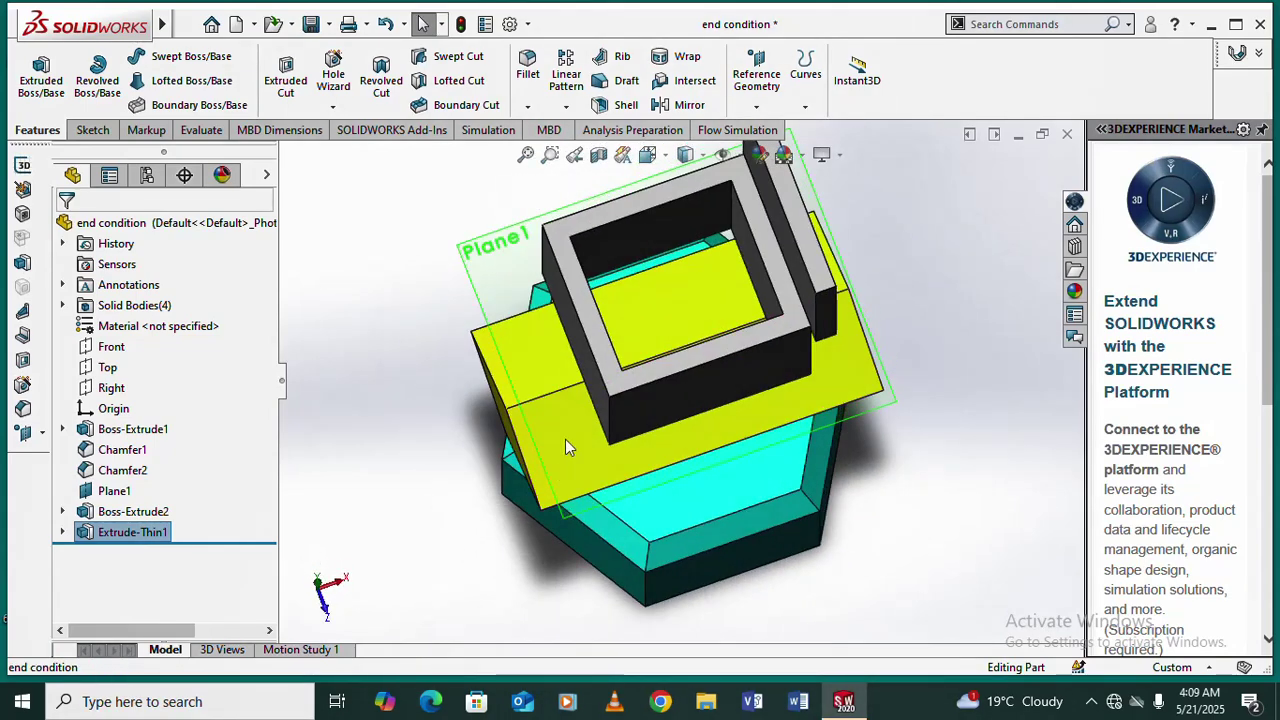